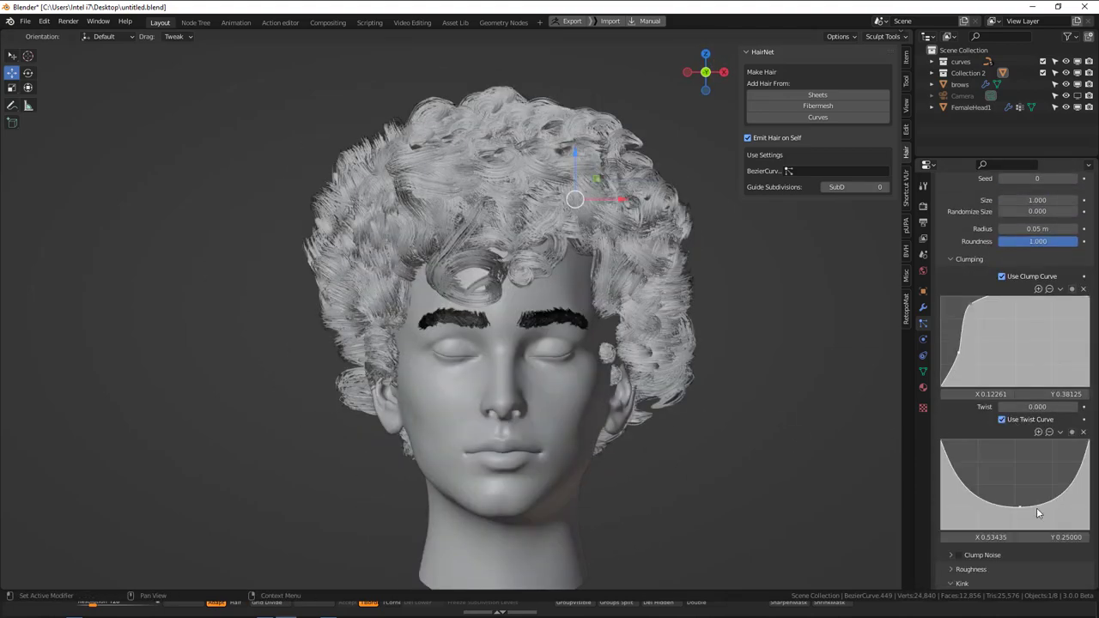
- Set the hair children's display amount to 30 and the clumping twist to 0.3
scroll(1037, 404, "up", 4)
left_click(1038, 285)
type("30")
key("Return")
left_click(1038, 567)
type(".3")
key("Return")
- Set the Curl kink's amplitude to 0.02 m and its frequency to 5
scroll(1021, 386, "down", 8)
left_click(1021, 369)
left_click(1021, 394)
left_click(1022, 384)
type(".02")
left_click(1021, 419)
type("5")
- Examine the curled hair on the head from several angles and distances
mouse_move(579, 261)
middle_mouse_down()
mouse_move(511, 260)
mouse_move(297, 315)
middle_mouse_up()
scroll(380, 352, "down", 3)
key("ctrl+Tab")
key("f")
left_click(412, 377)
middle_click_drag(380, 369, 520, 367, "shift")
key("ctrl+Tab")
scroll(656, 367, "down", 1)
key("ctrl+Tab")
key("ctrl+Tab")
scroll(459, 311, "up", 3)
key("ctrl+Tab")
middle_click_drag(458, 311, 438, 339)
key("ctrl+Tab")
scroll(629, 359, "down", 2)
mouse_move(630, 359)
middle_mouse_down()
mouse_move(439, 364)
mouse_move(648, 354)
middle_mouse_up()
key("alt+shift+z")
- Save the file and set the hair's random roughness to 0.7 with a threshold of 0.6
key("ctrl+s")
scroll(990, 393, "down", 1)
left_click(971, 298)
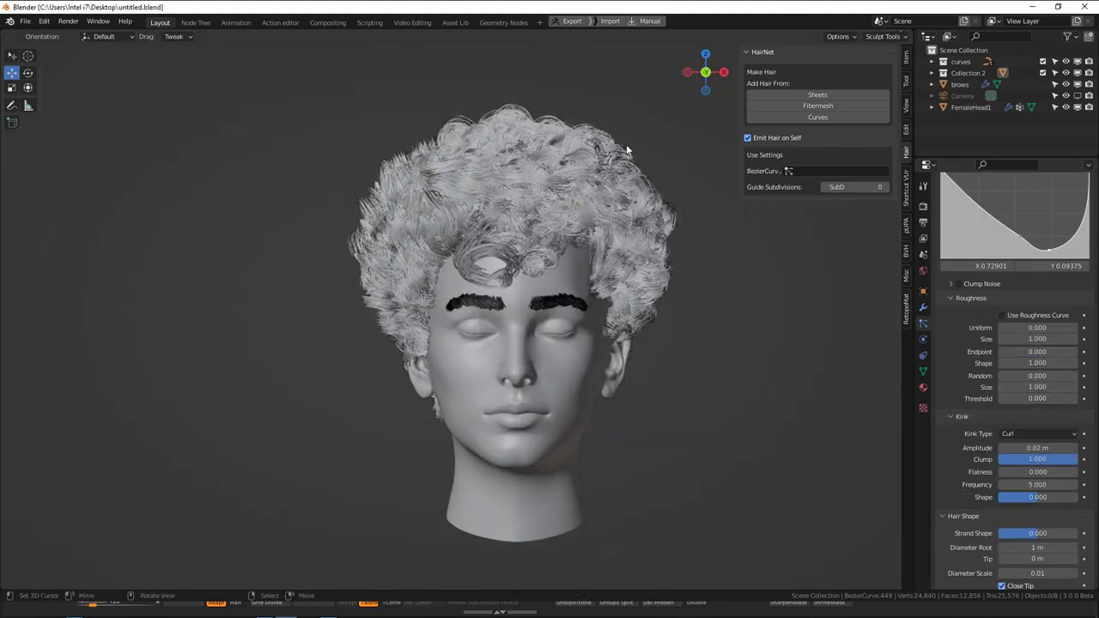
left_click(1038, 375)
type(".7")
left_click(1037, 399)
type(".6")
scroll(527, 335, "up", 3)
key("Return")
- Review the roughened curls around the forehead and save the file
middle_click_drag(527, 336, 454, 525, "shift")
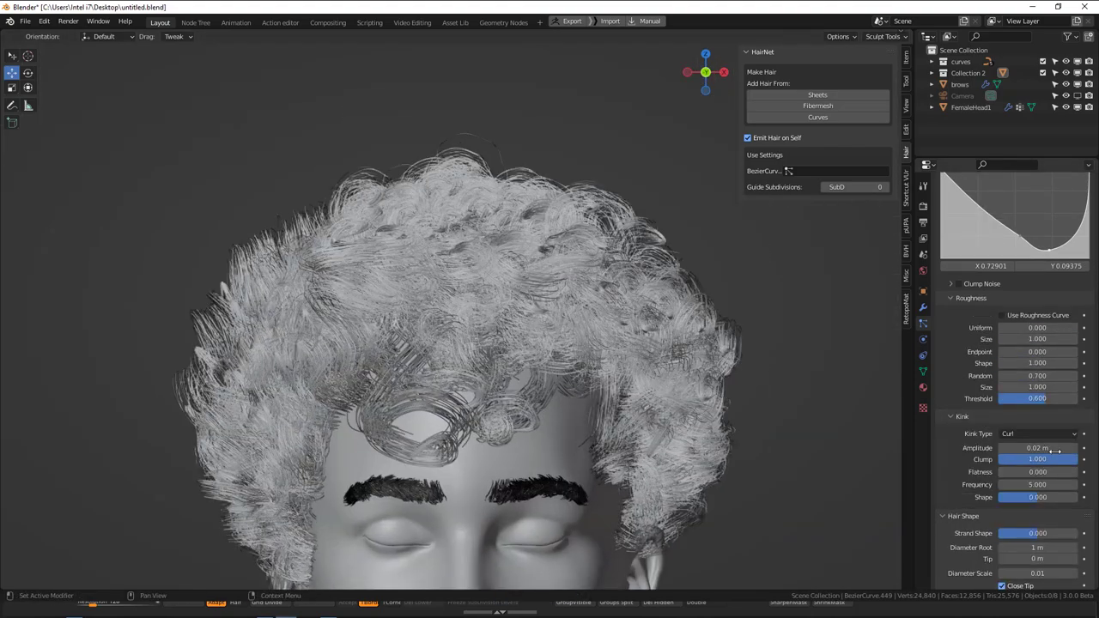
scroll(618, 382, "down", 5)
middle_click_drag(653, 378, 646, 337)
scroll(646, 337, "up", 2)
key("ctrl+s")
- Adjust the hair display setting under another render engine and switch the engine back to Cycles
left_click(923, 206)
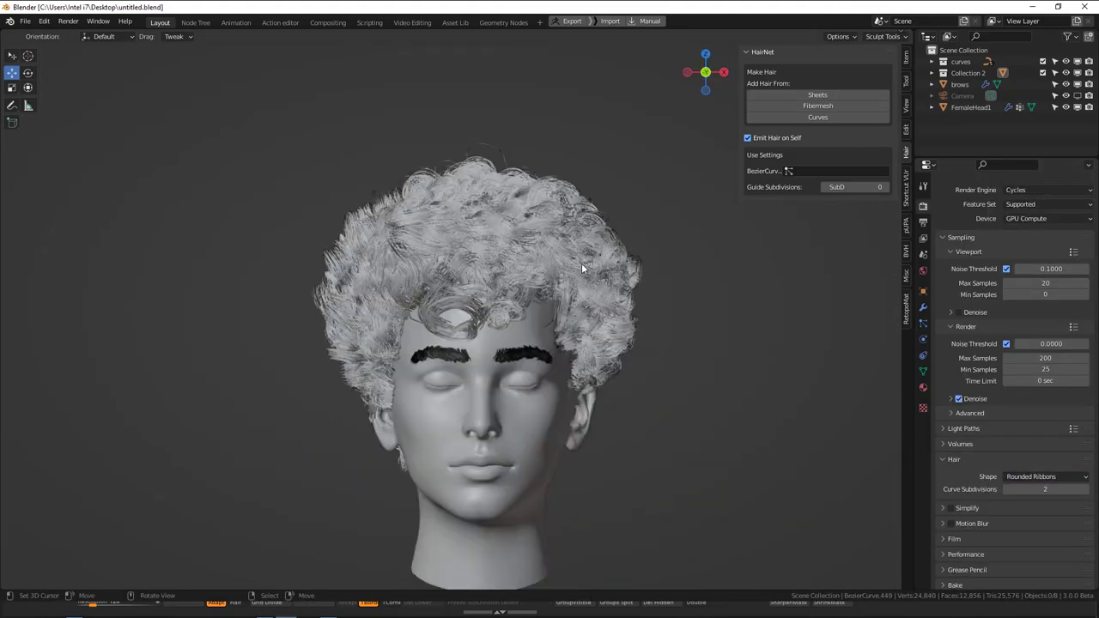
scroll(583, 269, "up", 2)
middle_click_drag(583, 270, 481, 275)
left_click(1045, 190)
left_click(1031, 206)
left_click(1058, 425)
middle_click_drag(601, 284, 688, 300)
left_click(1045, 205)
left_click(1031, 247)
middle_click_drag(773, 250, 629, 232)
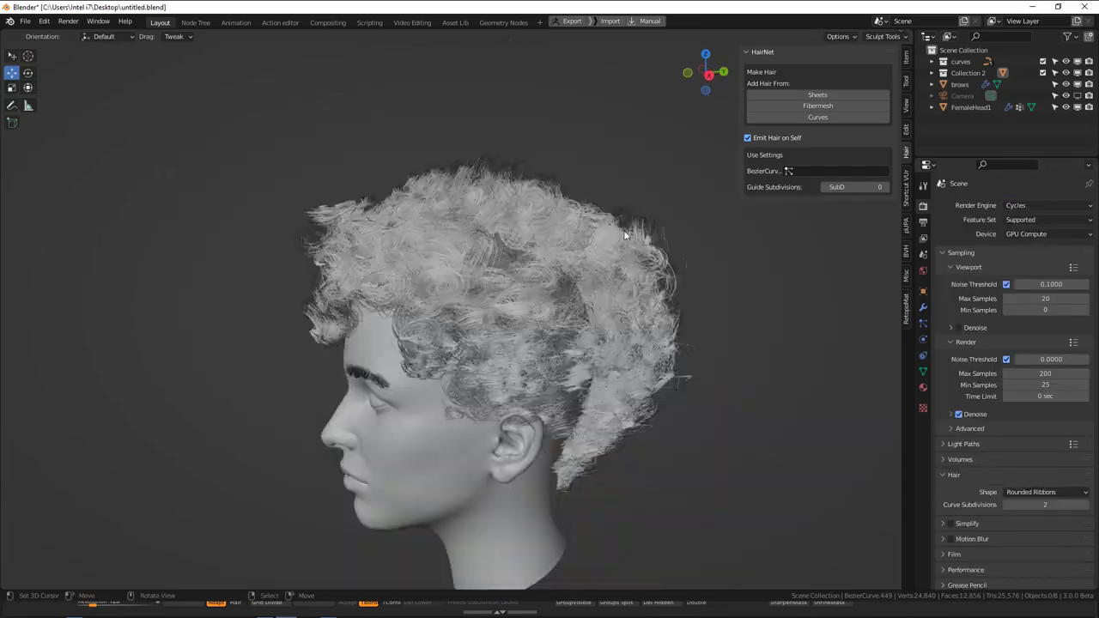
- Set the hair strand diameter to 0.2 m at both the root and the tip
right_click(988, 378)
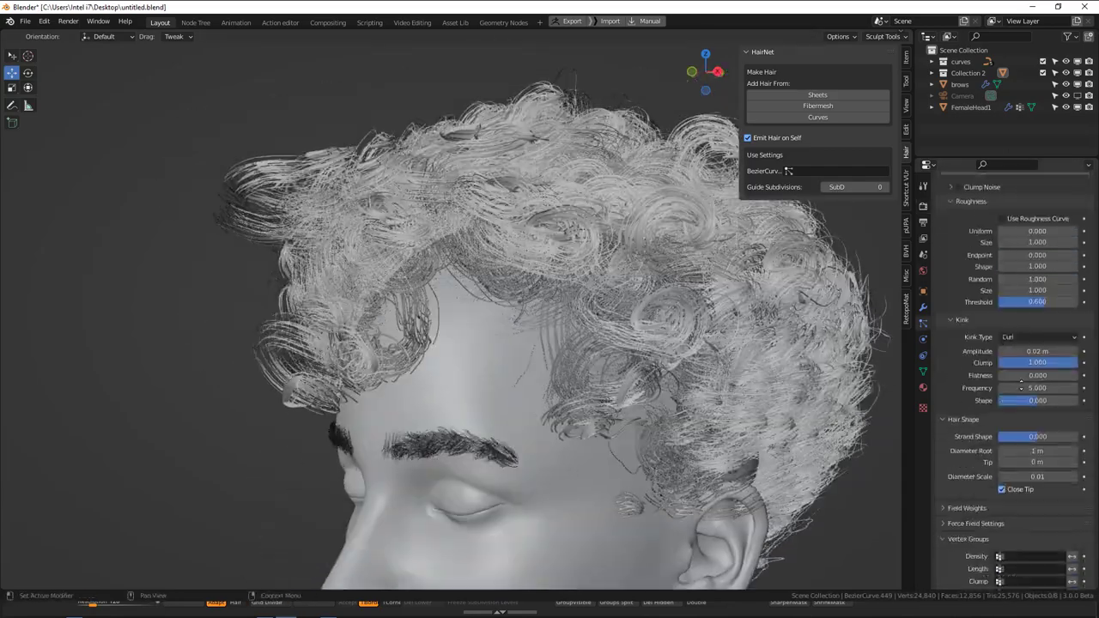
middle_click_drag(1021, 385, 1022, 283)
left_click(1038, 349)
left_click(1038, 349)
type("0.2")
left_click(1037, 360)
type("0.2")
- Set the hair strand diameter to 0.3 m at the root and 0.4 m at the tip, and save the file
left_click(1038, 348)
type("0")
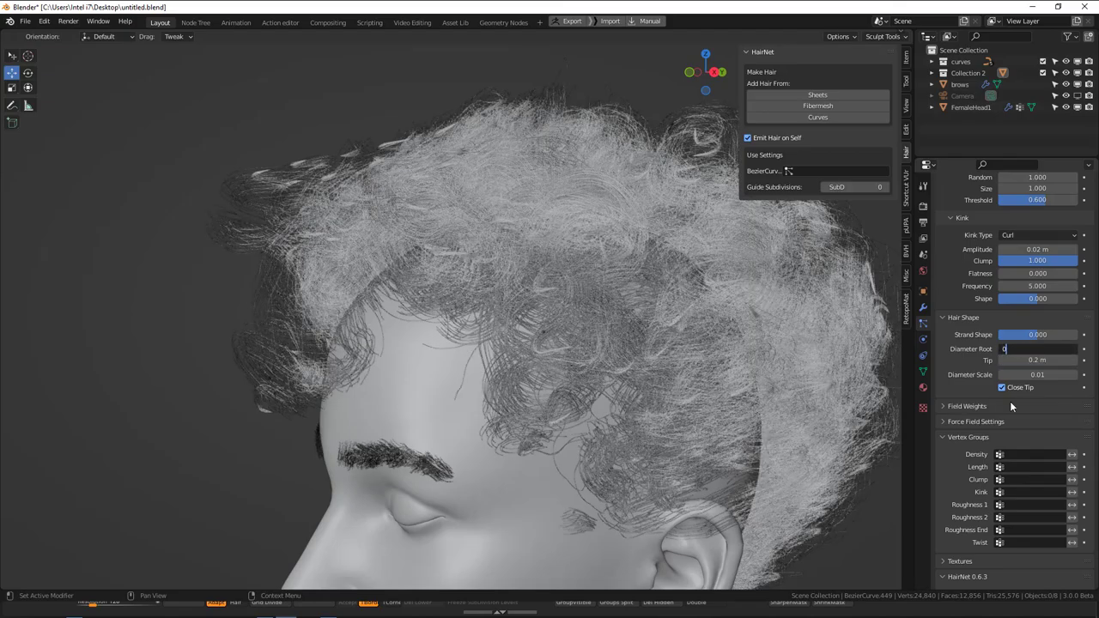
left_click(1037, 360)
middle_click_drag(554, 371, 567, 344)
left_click(1037, 360)
type(".4")
left_click(1037, 349)
type(".3")
left_click(1037, 349)
type(".2")
left_click(1037, 348)
type(".3")
middle_click_drag(465, 315, 602, 314)
key("ctrl+s")
- Set the strand's tip diameter to 0.6 m and save the file
left_click(1038, 360)
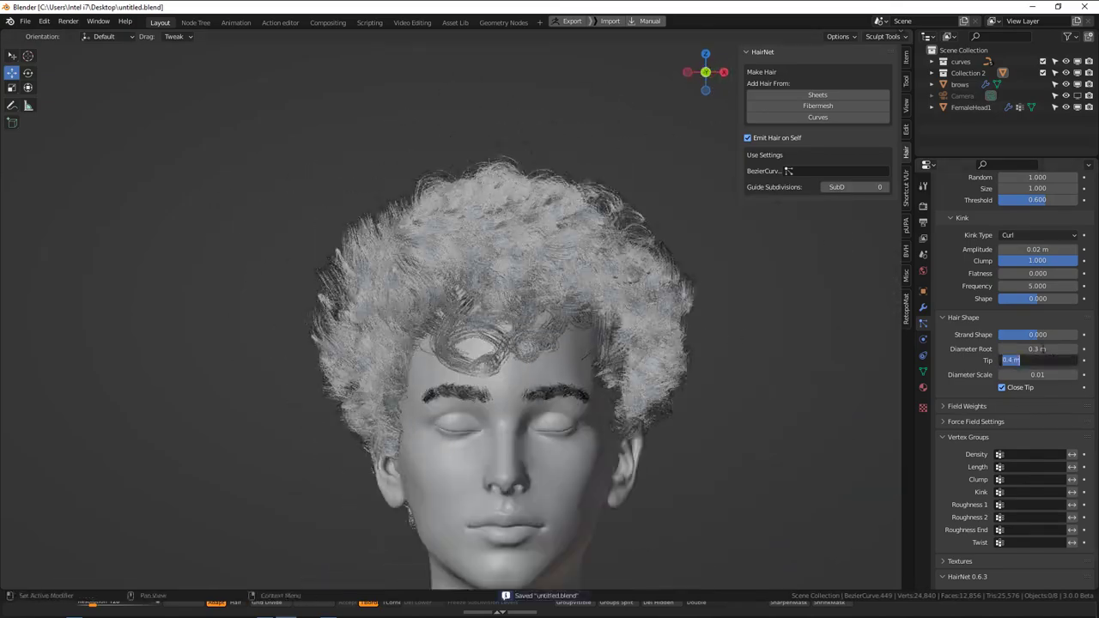
key("Return")
middle_click_drag(699, 324, 773, 327)
scroll(699, 323, "down", 3)
key("ctrl+s")
- Switch to the camera view, frame the head in three-quarter view and save the file
scroll(1023, 339, "up", 15)
key("KP_0")
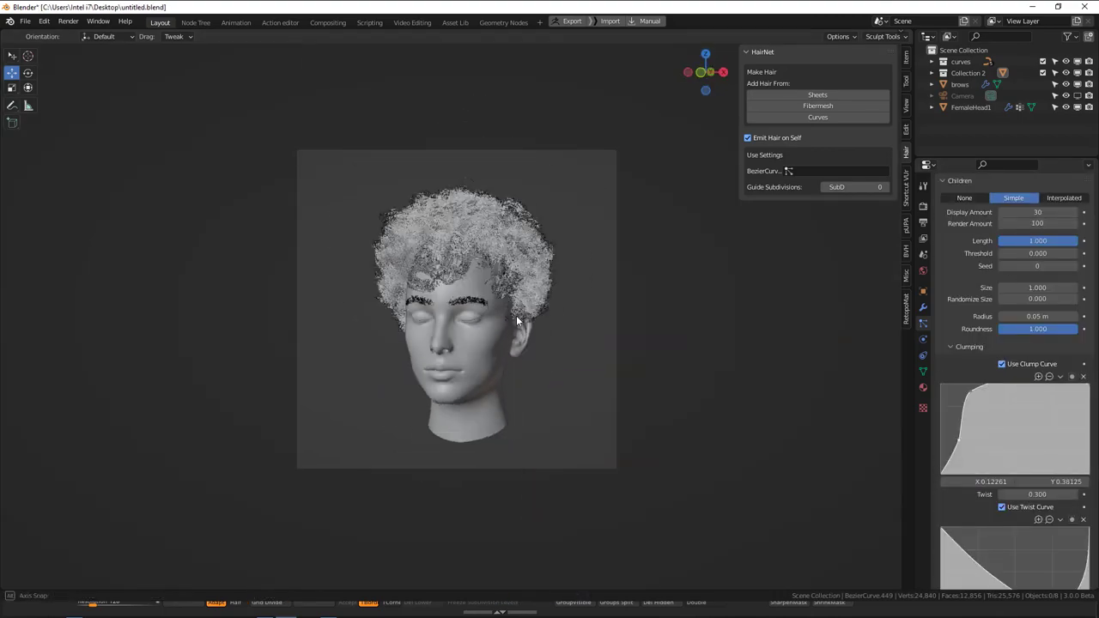
mouse_move(518, 315)
middle_mouse_down()
mouse_move(572, 330)
mouse_move(529, 300)
middle_mouse_up()
scroll(550, 313, "up", 2)
middle_click_drag(605, 321, 587, 345, "shift")
key("ctrl+s")
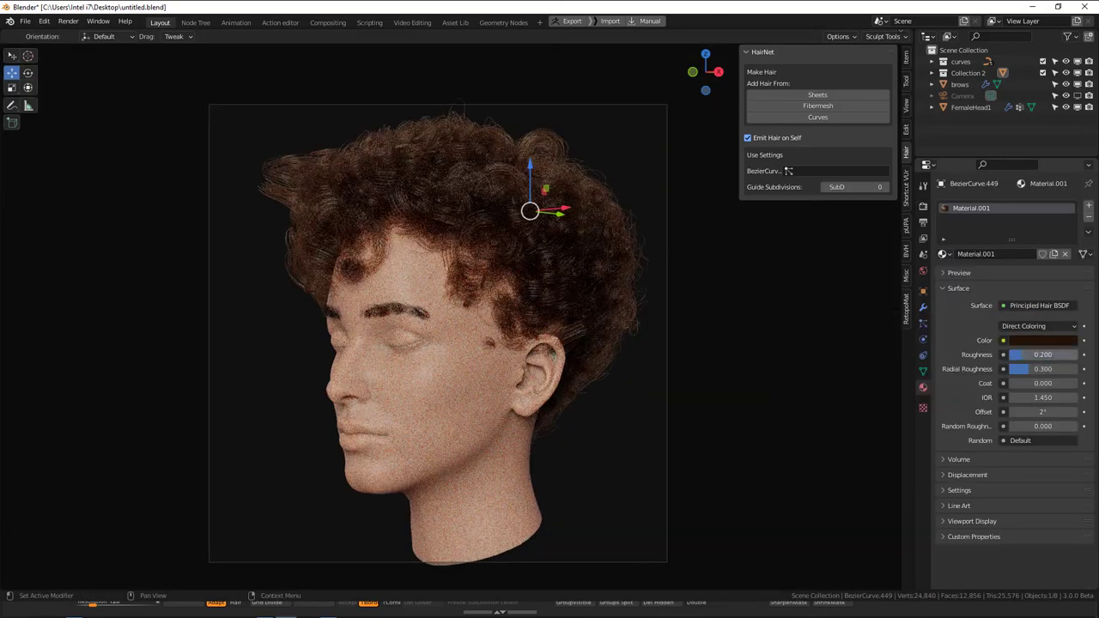
- Color the hair material by Melanin Concentration with melanin 0.436, redness 1, random color 0.587 and random roughness 0.289, and return to Solid shading
left_click(1027, 341)
left_click(1025, 352)
key("z")
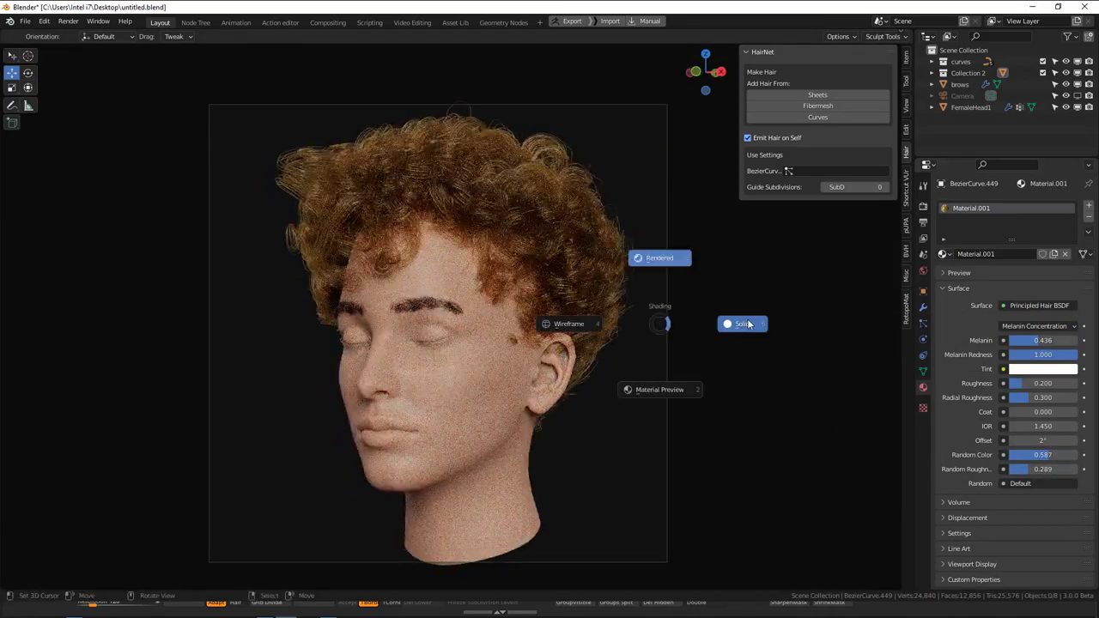
left_click(748, 324)
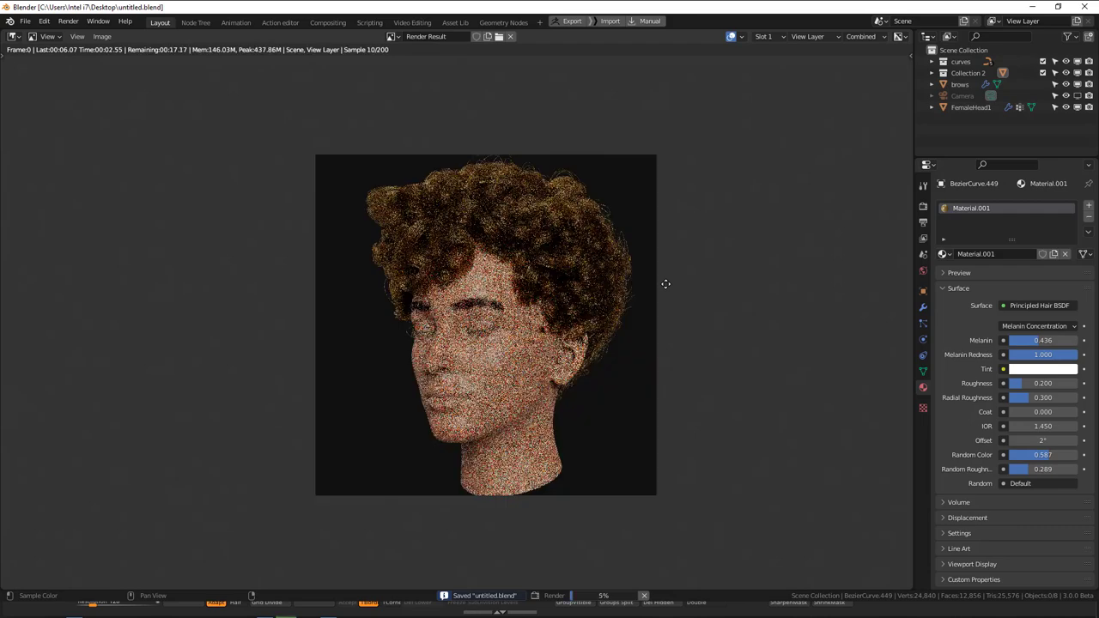
- Inspect the rendered curly hair up close in the render result
key("F4")
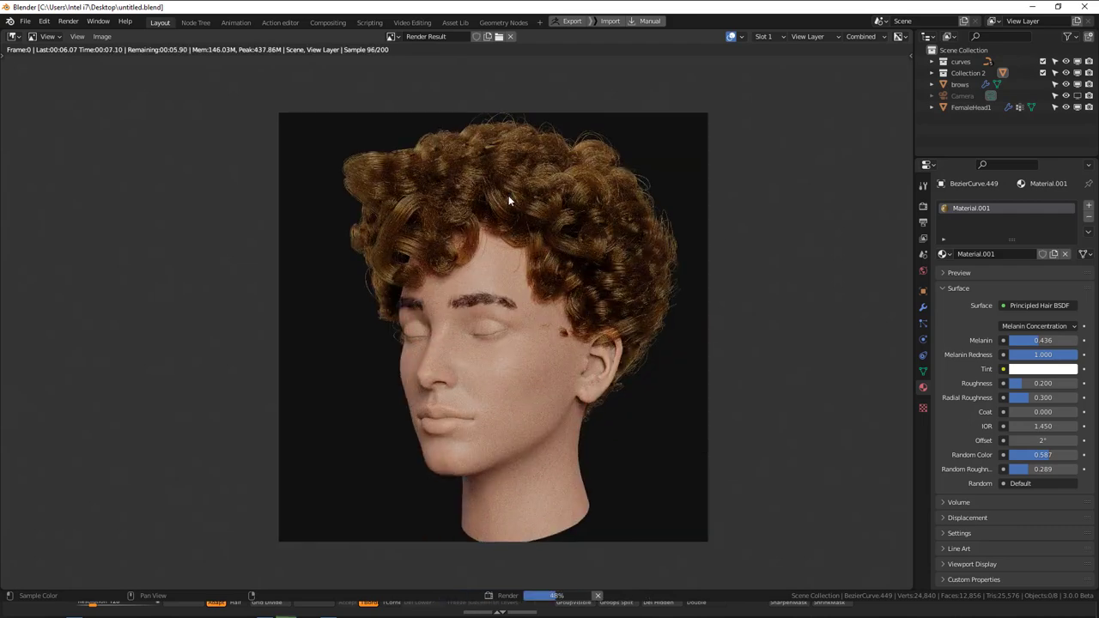
left_click(461, 281)
left_click_drag(773, 250, 614, 152)
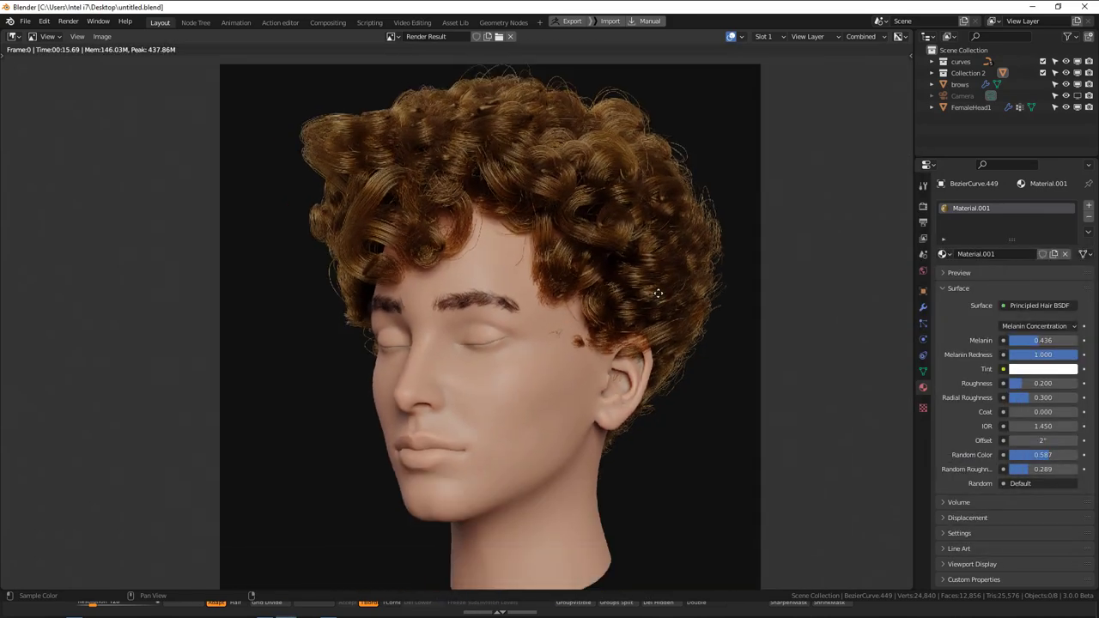
scroll(609, 250, "up", 2)
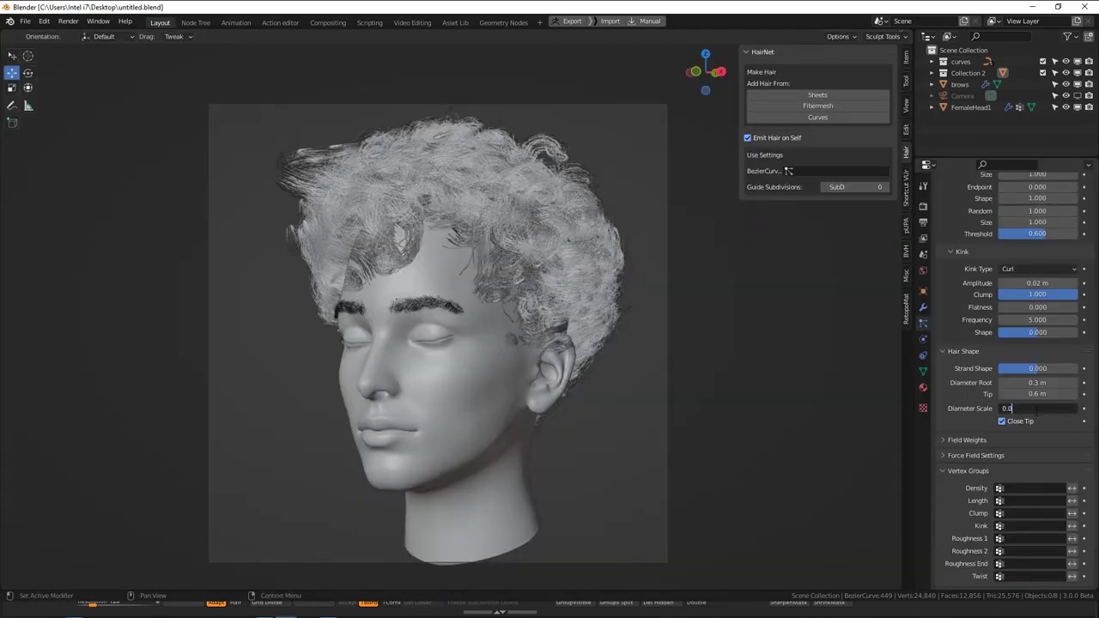
- Set the hair's diameter scale to 0.006 and path steps to 9, and render the head from both sides
type("06")
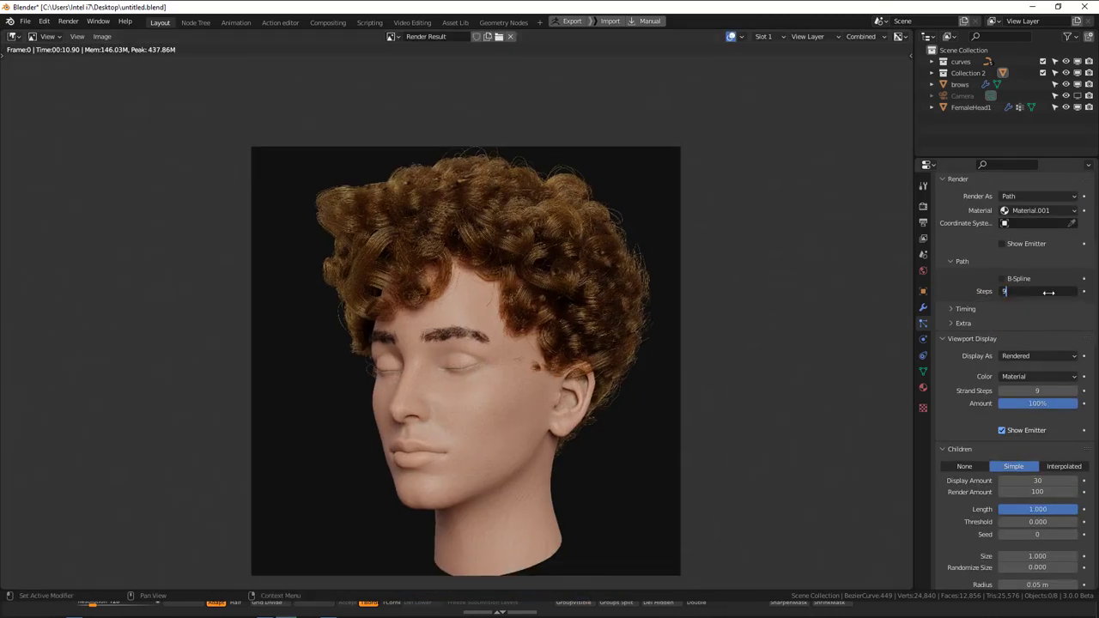
key("Return")
key("F12")
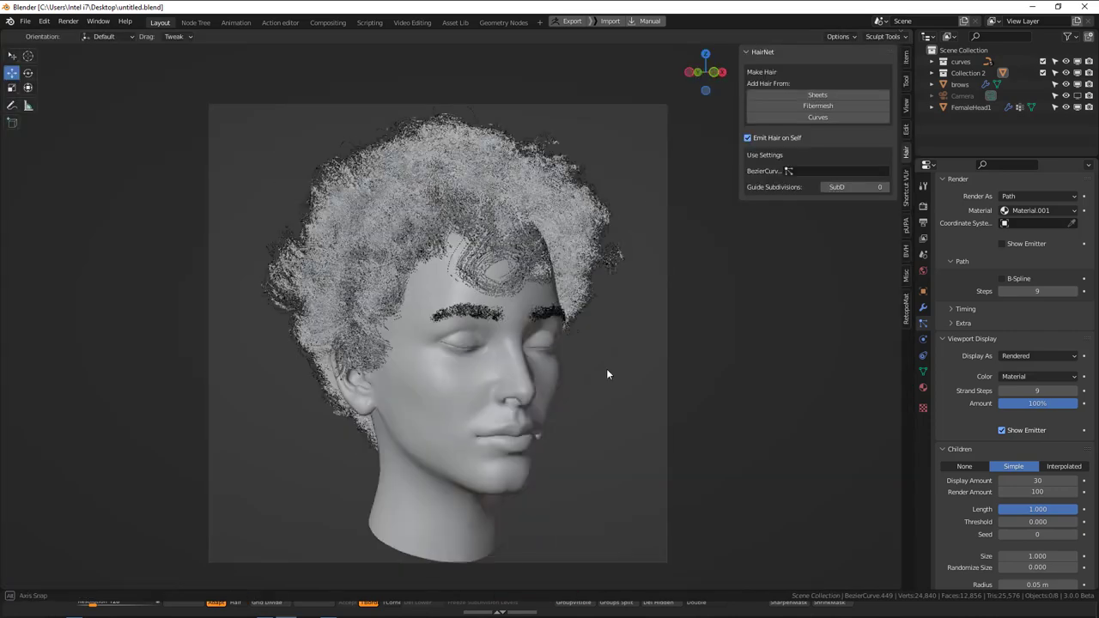
key("F12")
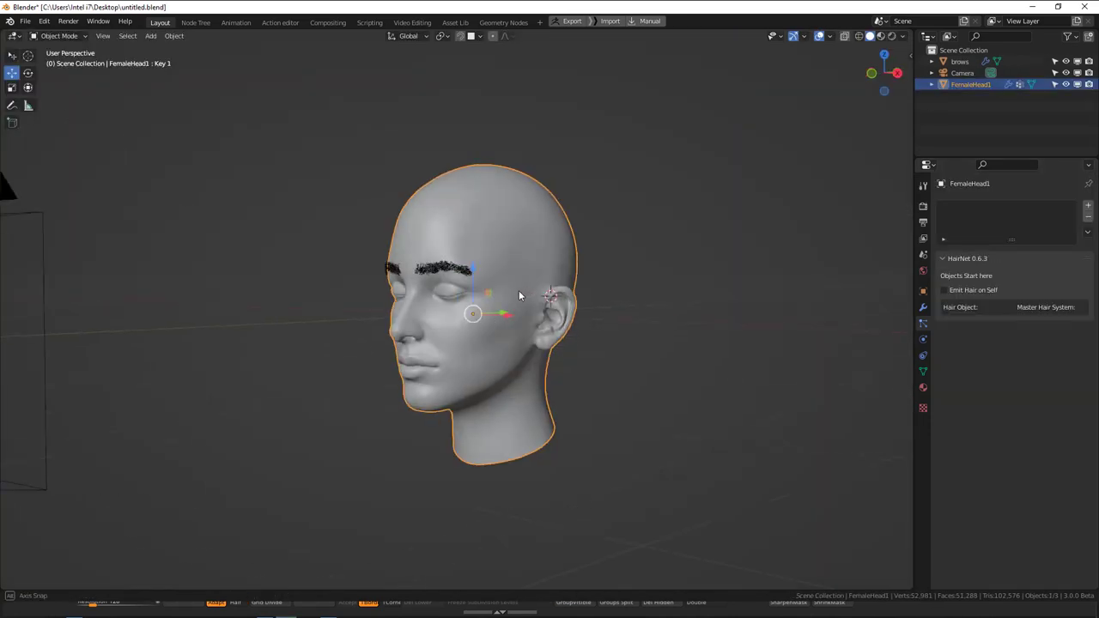
- Select the eyebrows on the bald head and examine their hair from several angles
scroll(518, 290, "up", 5)
left_click(437, 211)
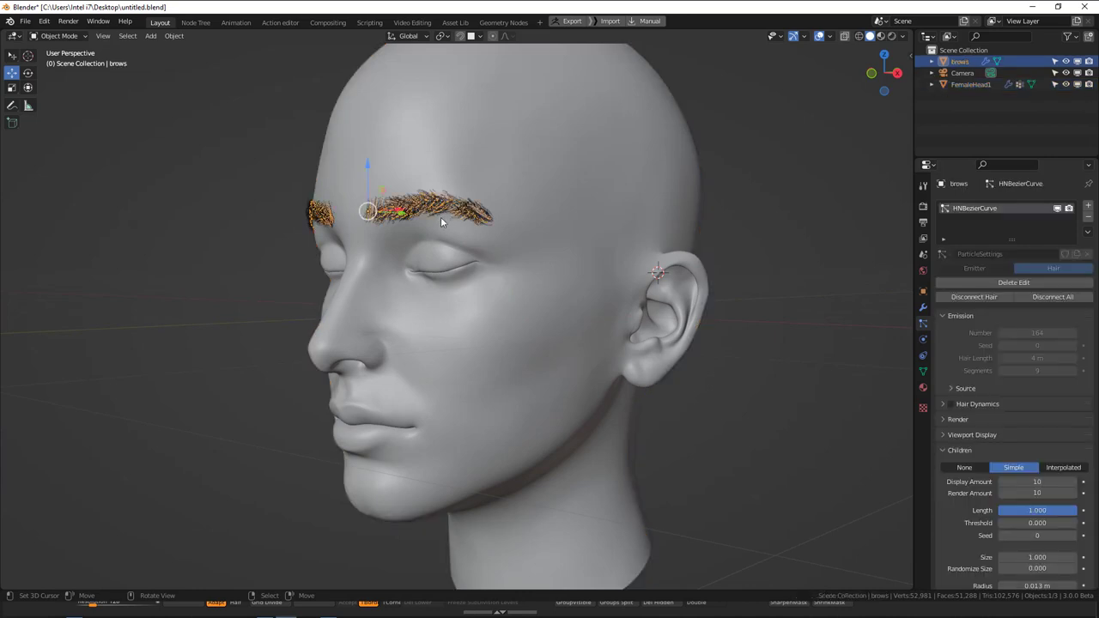
middle_click_drag(440, 217, 493, 220)
scroll(494, 219, "up", 3)
middle_click_drag(492, 171, 468, 183)
key("alt+a")
key("alt+shift+z")
scroll(476, 202, "down", 3)
middle_click_drag(515, 220, 472, 230)
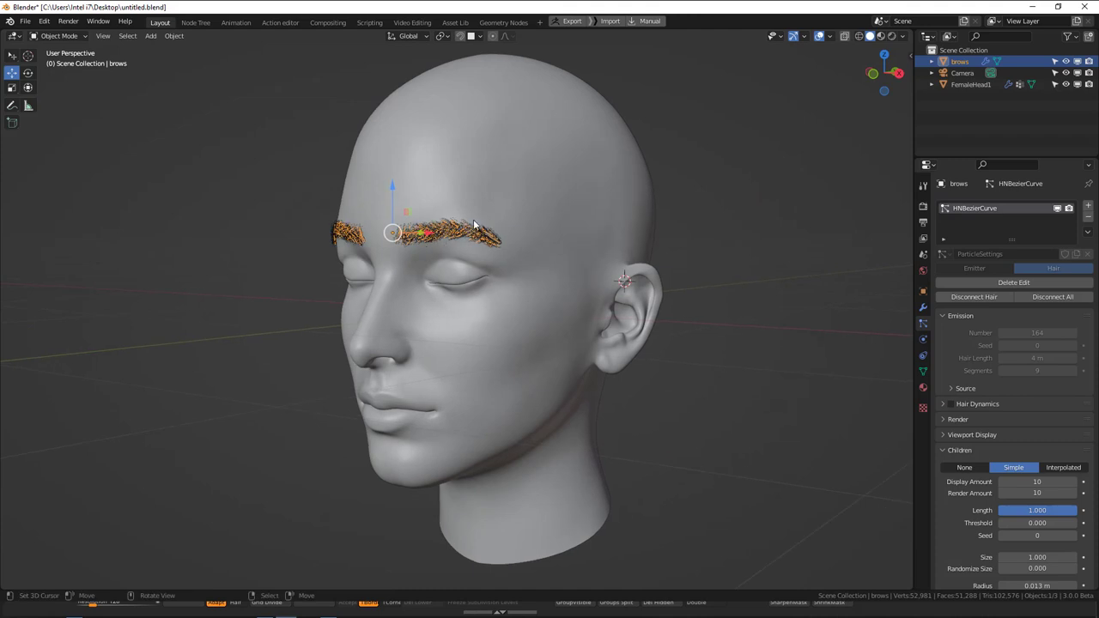
middle_click_drag(478, 225, 518, 234)
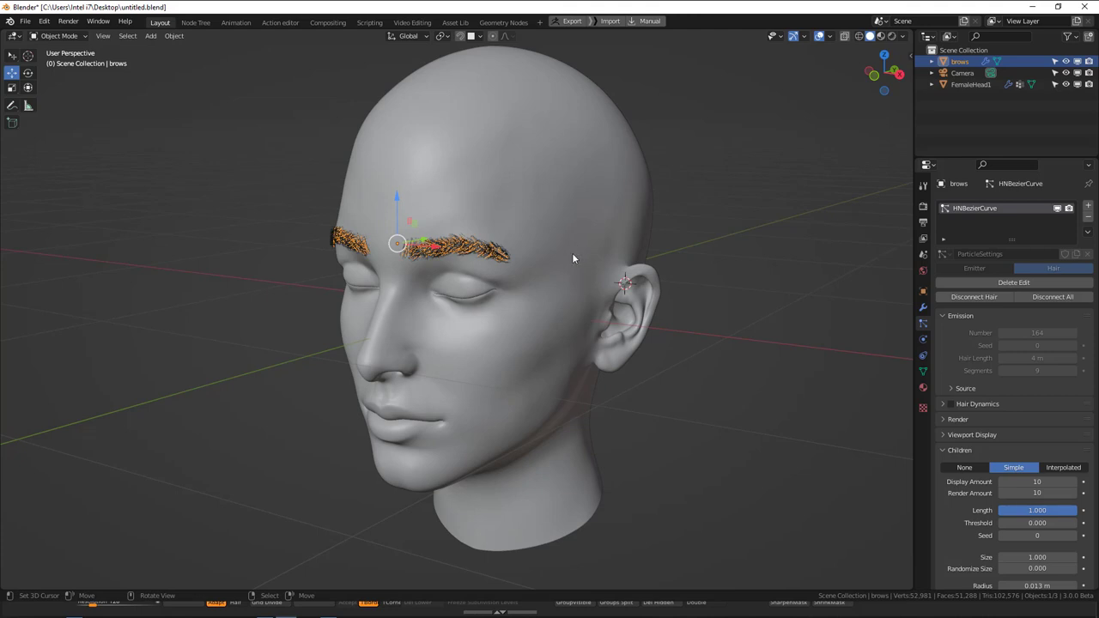
- Deselect the eyebrows and hide the camera, leaving the head in front view
key("alt+a")
key("KP_1")
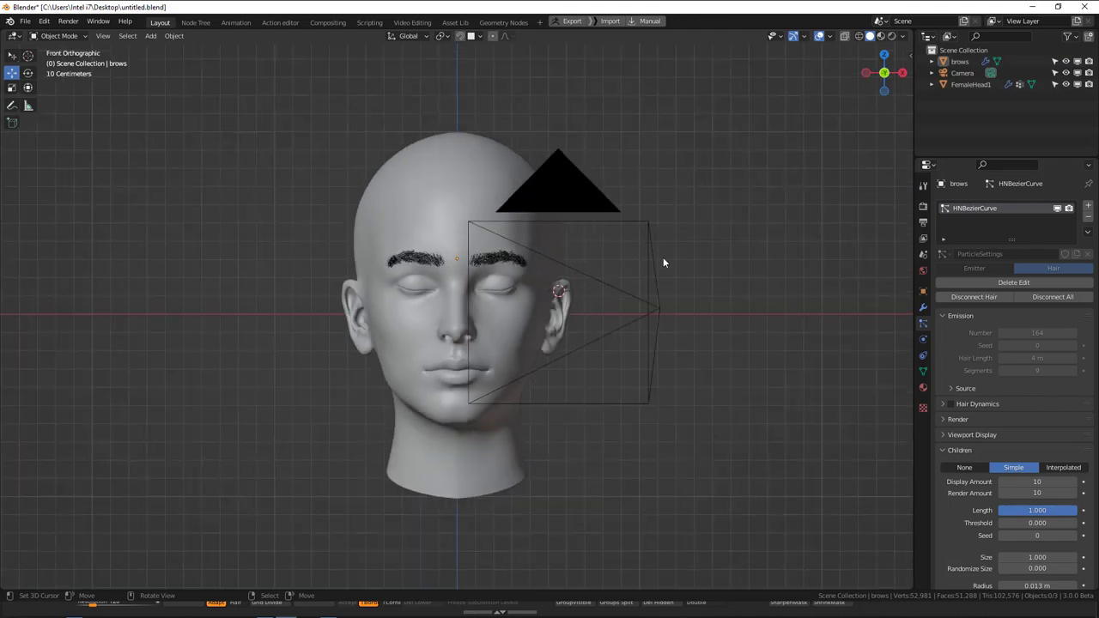
left_click(1066, 73)
middle_click_drag(816, 164, 533, 309)
key("KP_1")
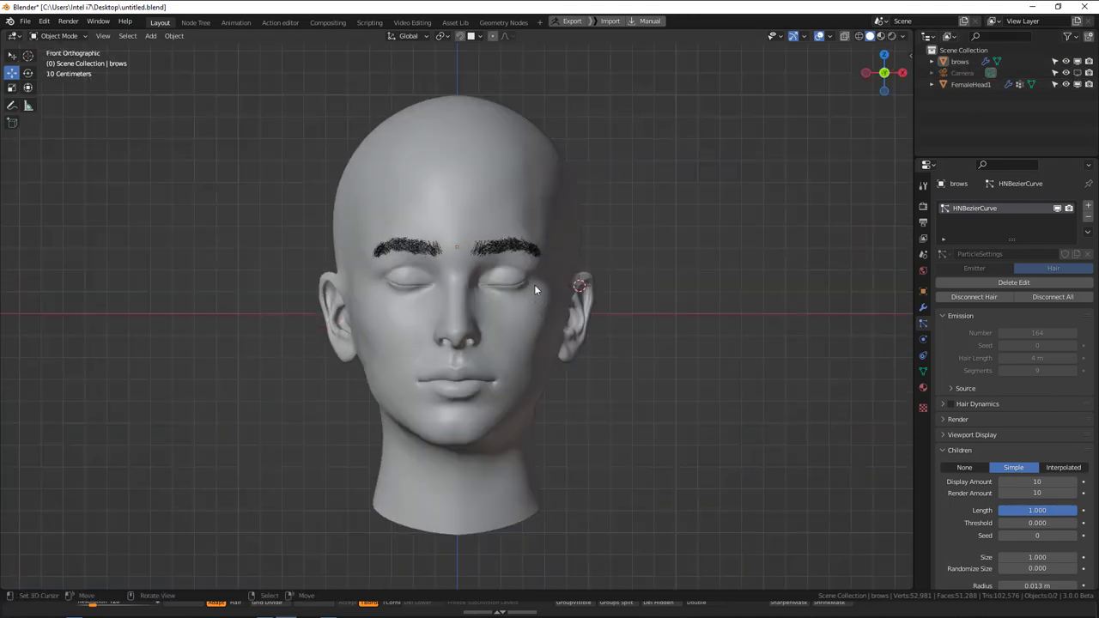
scroll(534, 287, "down", 1)
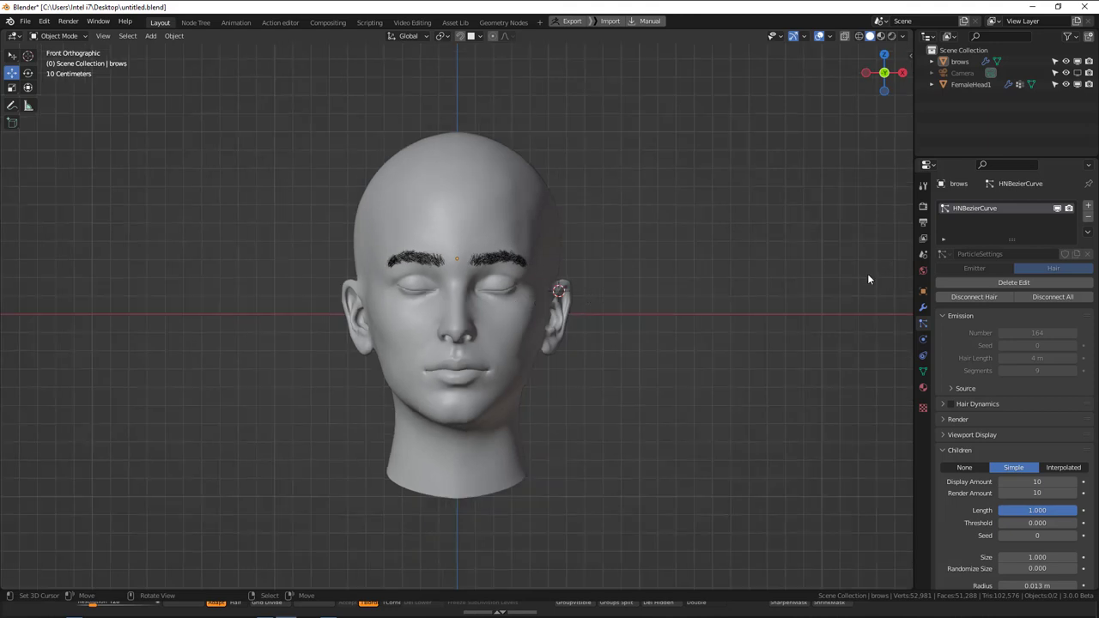
- Open the HairNet add-on's options beside the viewport
key("n")
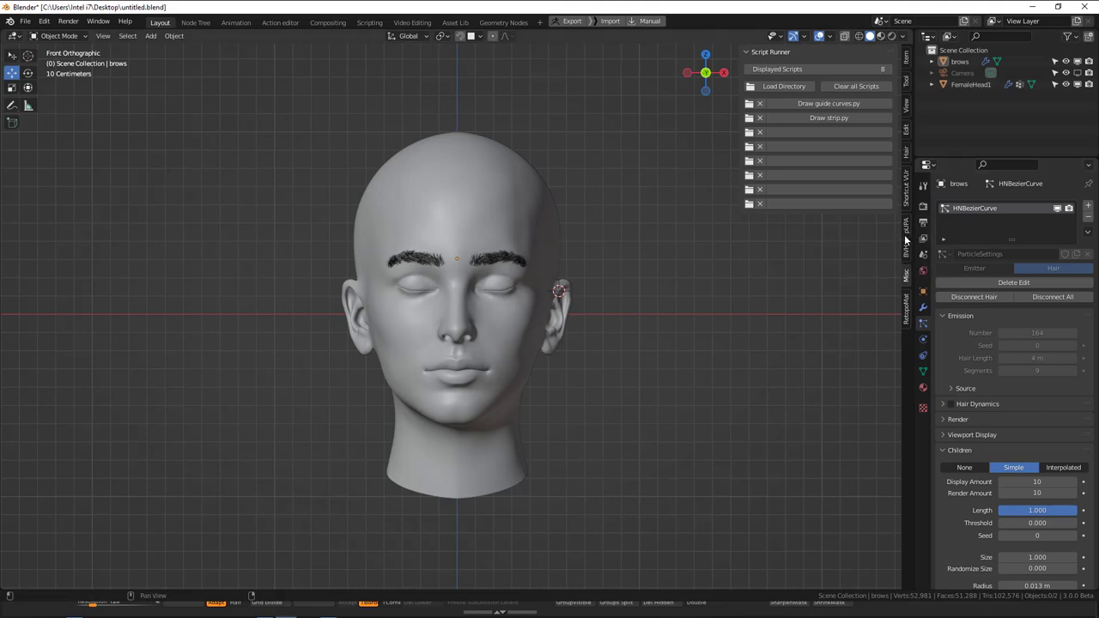
left_click(907, 155)
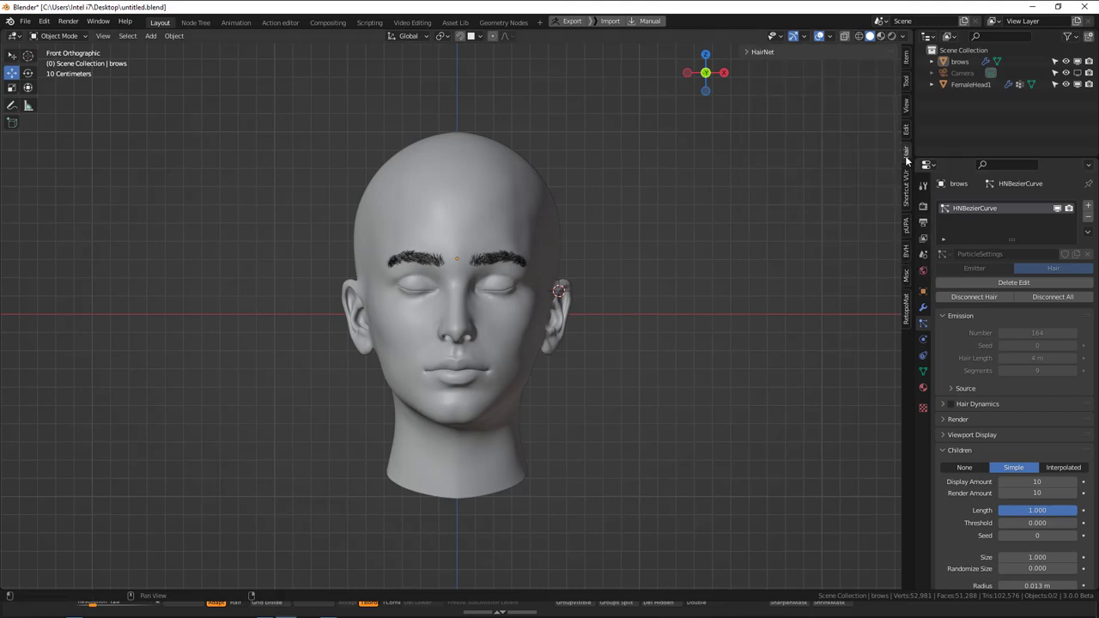
left_click(749, 54)
middle_click_drag(587, 179, 575, 199)
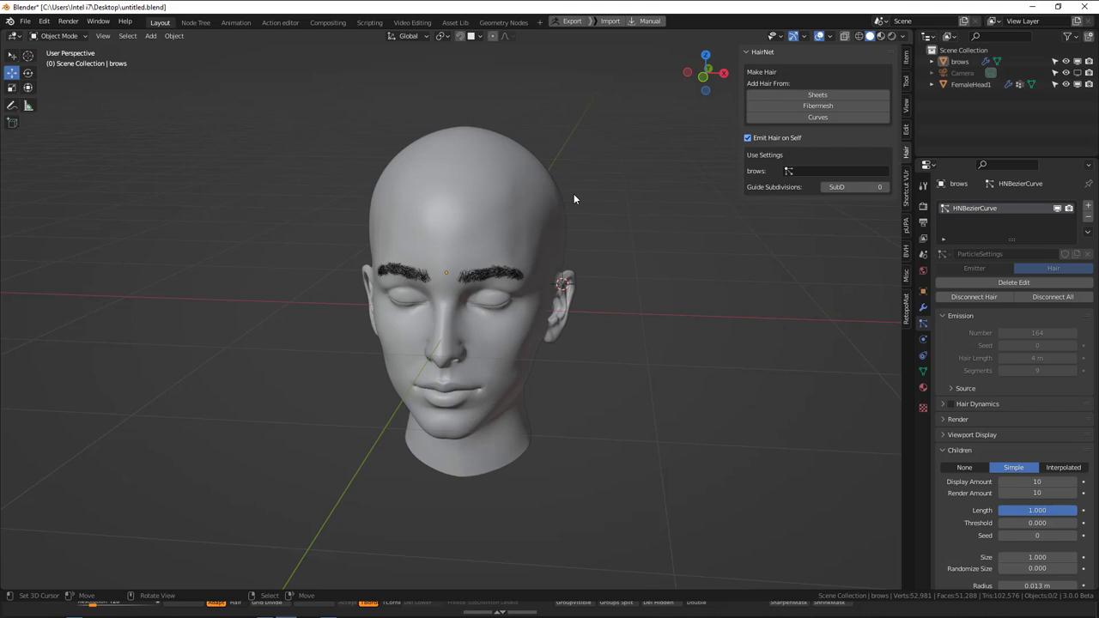
- Place the 3D cursor beside the head in top view and add a Bezier curve there
key("KP_1")
scroll(606, 284, "down", 3)
middle_click_drag(617, 297, 537, 304, "shift")
key("KP_7")
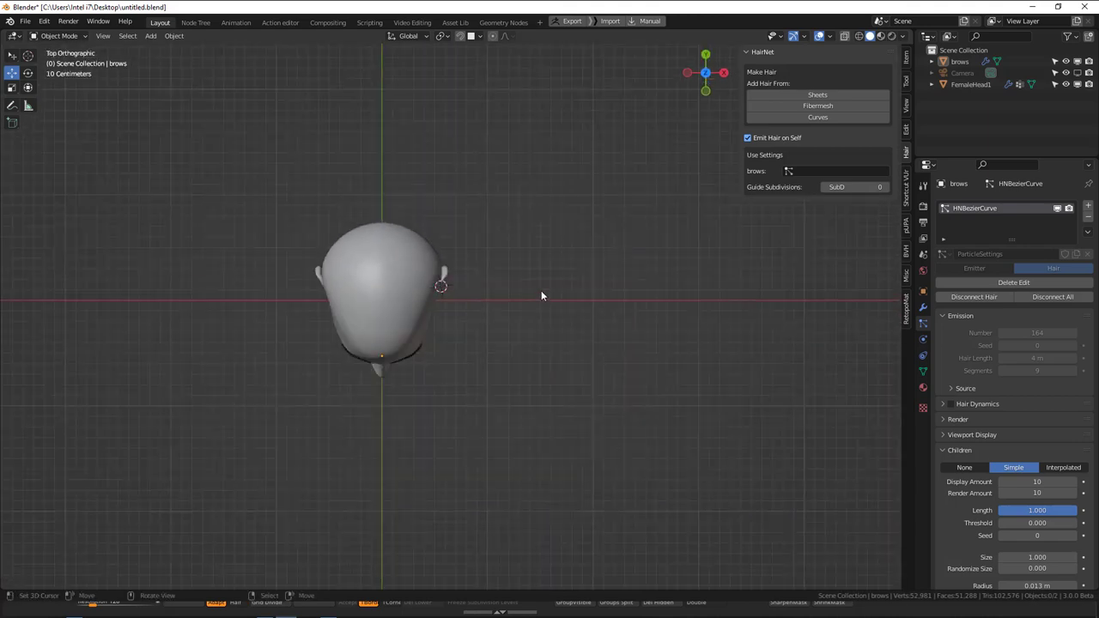
scroll(511, 296, "up", 2)
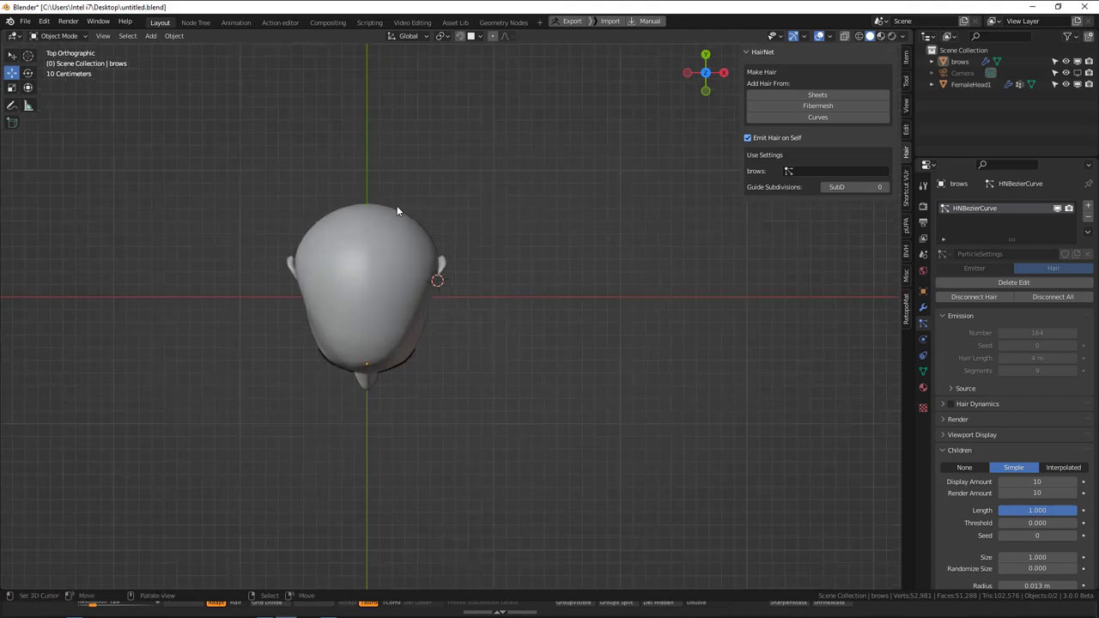
left_click(564, 300)
key("shift+a")
mouse_move(653, 56)
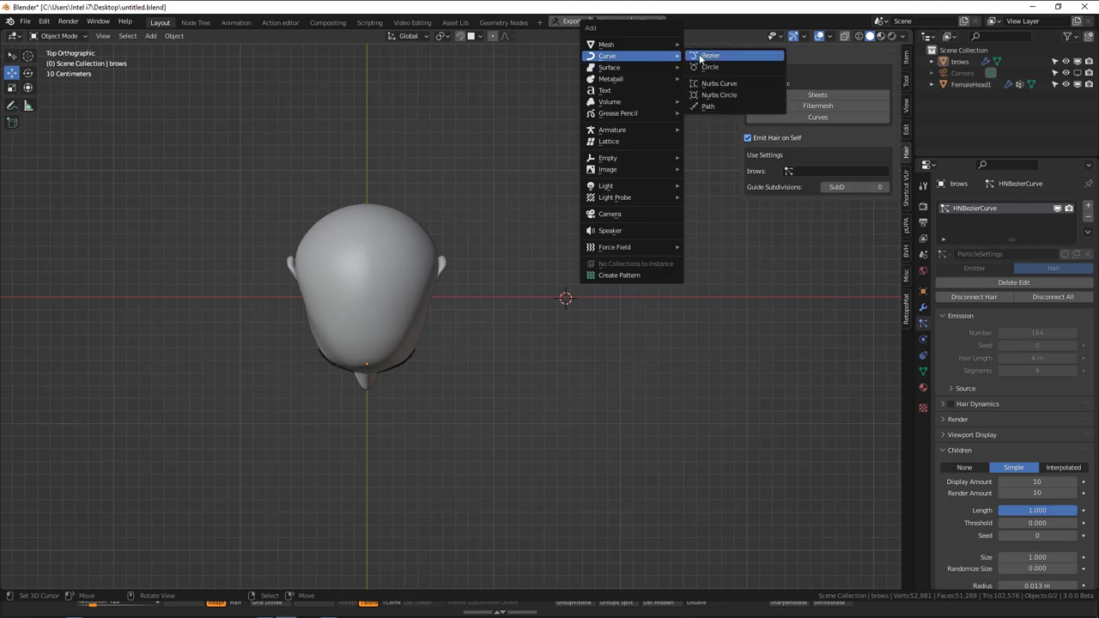
left_click(710, 56)
- Enter Edit Mode on the Bezier curve and delete all its vertices
middle_click_drag(602, 309, 650, 255)
left_click(58, 62)
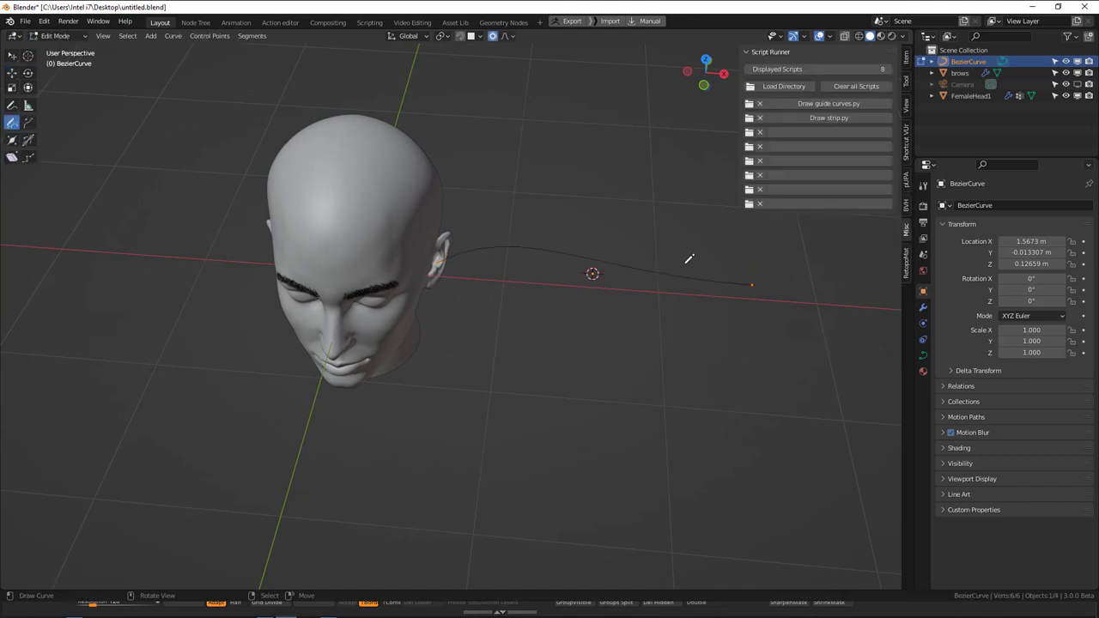
key("x")
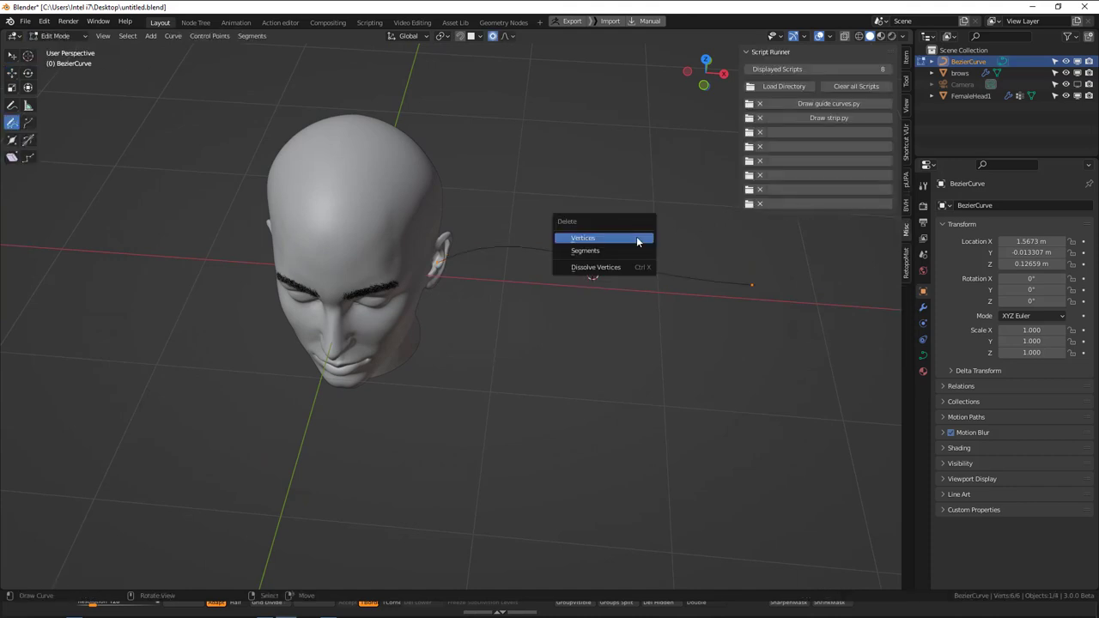
left_click(639, 236)
- Try the curve Draw tool with three freehand strokes beside the head and undo them
left_click(12, 57)
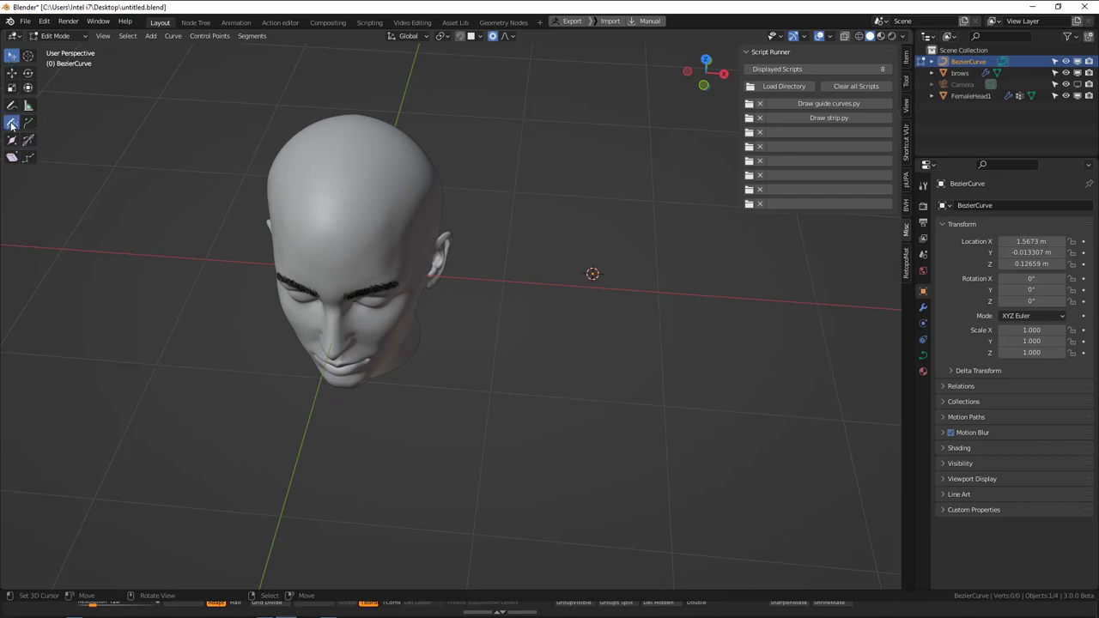
left_click(12, 122)
mouse_move(627, 294)
left_mouse_down()
mouse_move(475, 278)
mouse_move(818, 325)
left_mouse_up()
mouse_move(571, 341)
left_mouse_down()
mouse_move(601, 339)
mouse_move(703, 281)
mouse_move(590, 198)
left_mouse_up()
left_click_drag(623, 121, 623, 383)
key("ctrl+z")
key("ctrl+z")
key("ctrl+z")
- Draw a large freehand spiral curve beside the head in top view
middle_click_drag(615, 320, 633, 344)
key("KP_7")
scroll(641, 277, "down", 2)
middle_click_drag(644, 278, 560, 270, "shift")
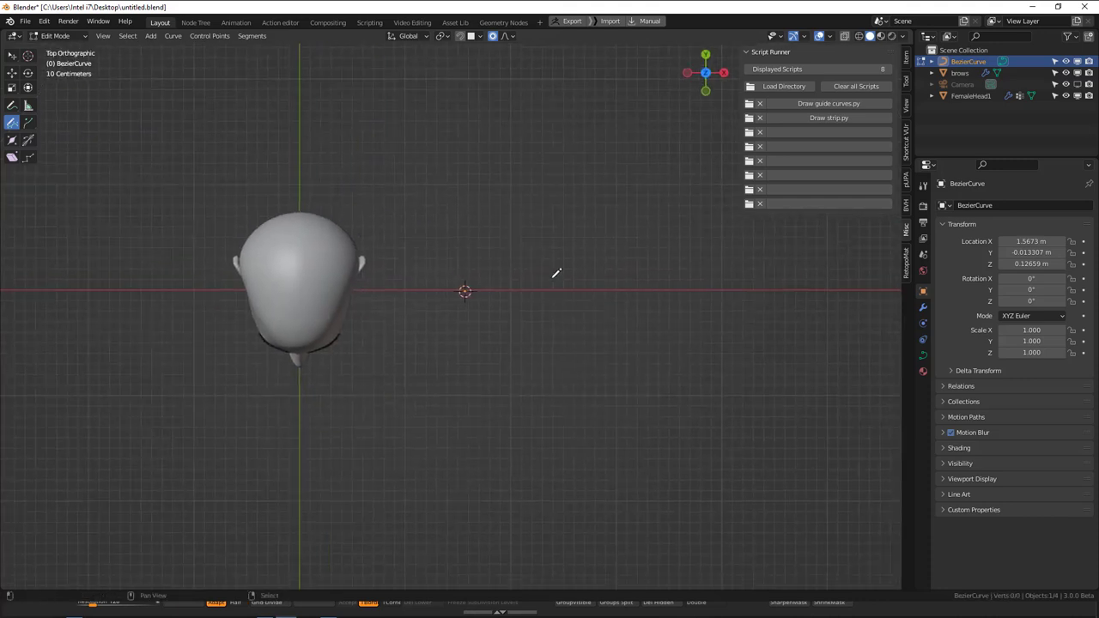
scroll(519, 280, "up", 1)
mouse_move(503, 283)
left_mouse_down()
mouse_move(529, 264)
mouse_move(496, 309)
mouse_move(524, 247)
mouse_move(564, 295)
mouse_move(475, 311)
mouse_move(509, 225)
mouse_move(574, 333)
mouse_move(463, 338)
left_mouse_up()
- Draw two more large spiral curves in a row along the X axis
middle_click_drag(629, 307, 534, 293, "shift")
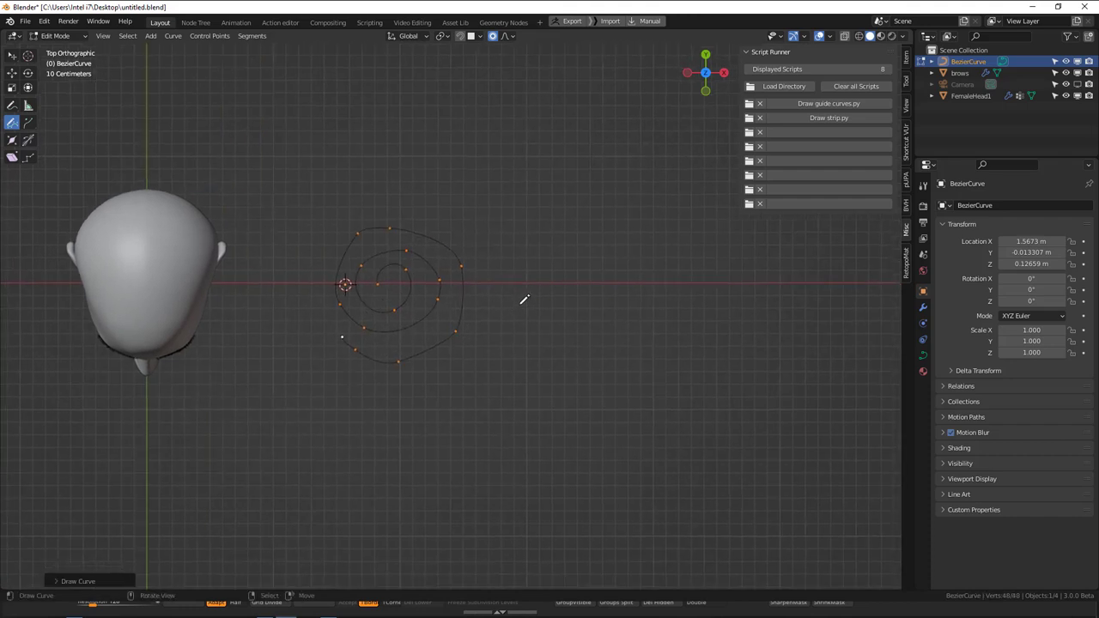
mouse_move(581, 278)
left_mouse_down()
mouse_move(551, 294)
mouse_move(604, 255)
mouse_move(519, 295)
mouse_move(635, 297)
mouse_move(604, 230)
mouse_move(590, 229)
left_mouse_up()
middle_click_drag(699, 299, 549, 300, "shift")
mouse_move(578, 278)
left_mouse_down()
mouse_move(617, 276)
mouse_move(574, 248)
mouse_move(585, 345)
mouse_move(583, 227)
left_mouse_up()
- Extend the row along the X axis with three smaller freehand spiral curves
scroll(665, 296, "down", 5, "ctrl")
mouse_move(657, 286)
left_mouse_down()
mouse_move(684, 313)
mouse_move(626, 285)
mouse_move(634, 273)
mouse_move(670, 345)
mouse_move(732, 318)
mouse_move(746, 290)
mouse_move(790, 316)
left_mouse_up()
scroll(687, 297, "down", 5, "ctrl")
scroll(744, 335, "down", 1)
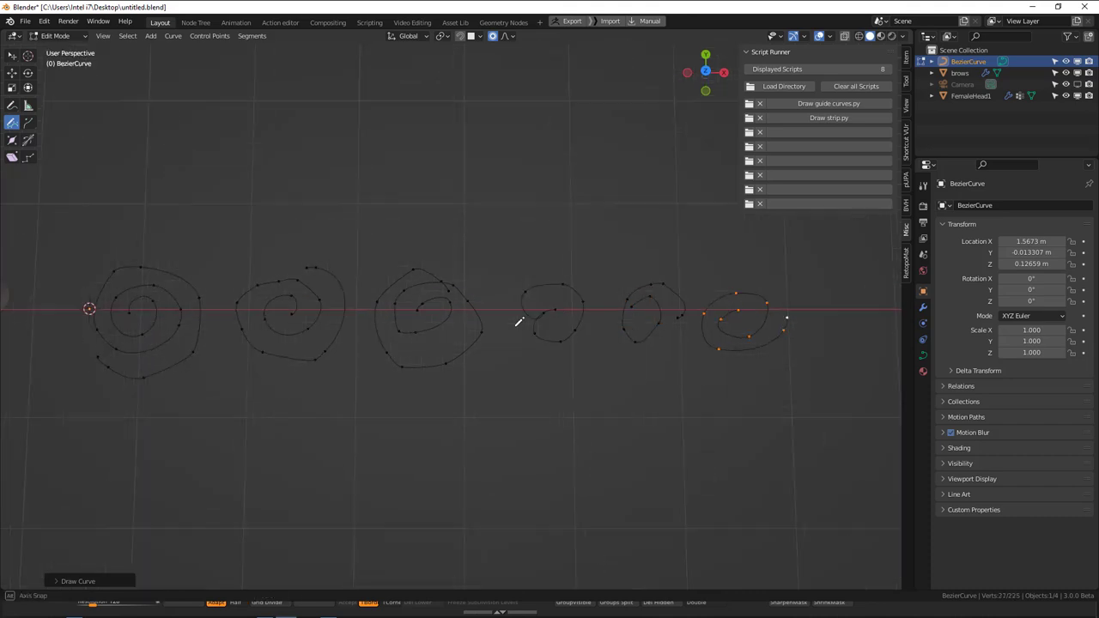
- Switch to the Move tool, clear the selection, and select only the first control point of every spiral curve
middle_click_drag(521, 306, 479, 337)
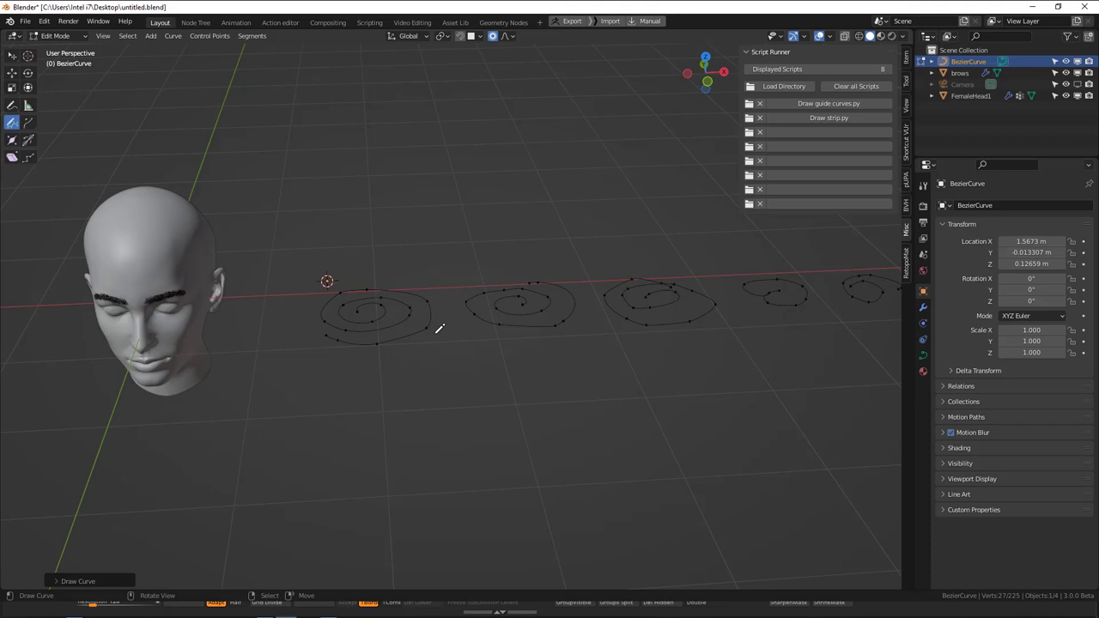
key("shift+space")
key("g")
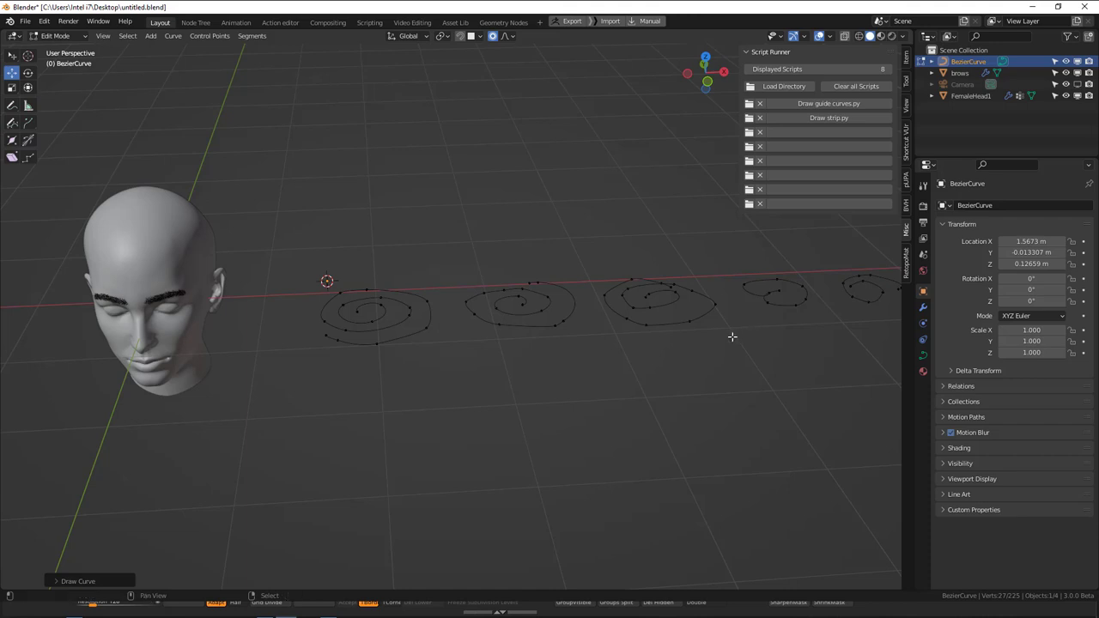
middle_click_drag(727, 335, 673, 340, "shift")
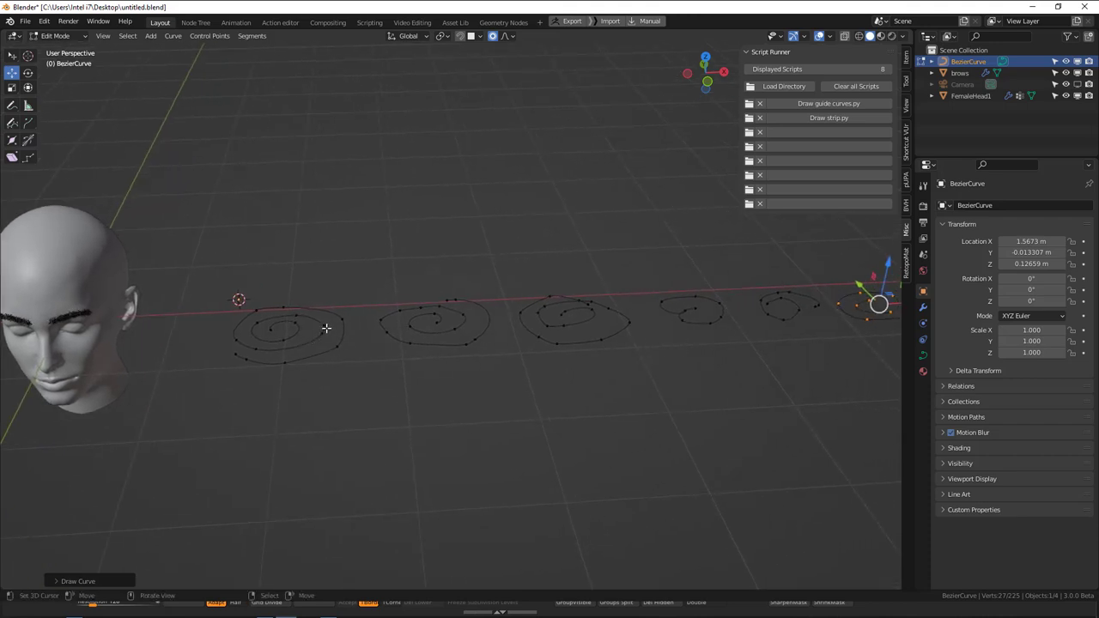
left_click(327, 247)
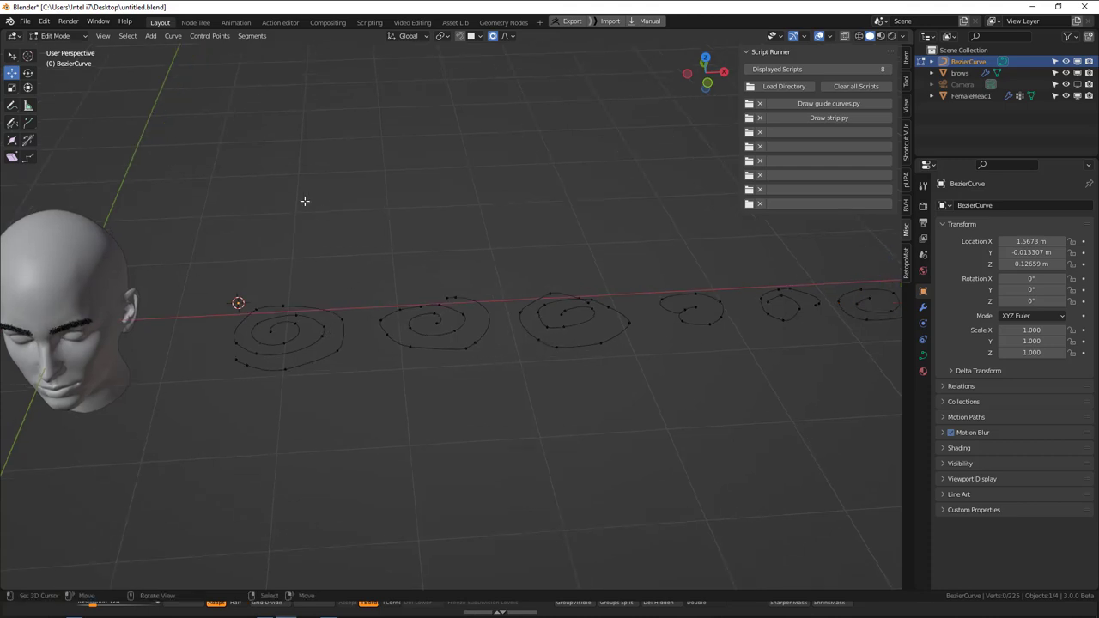
left_click(173, 37)
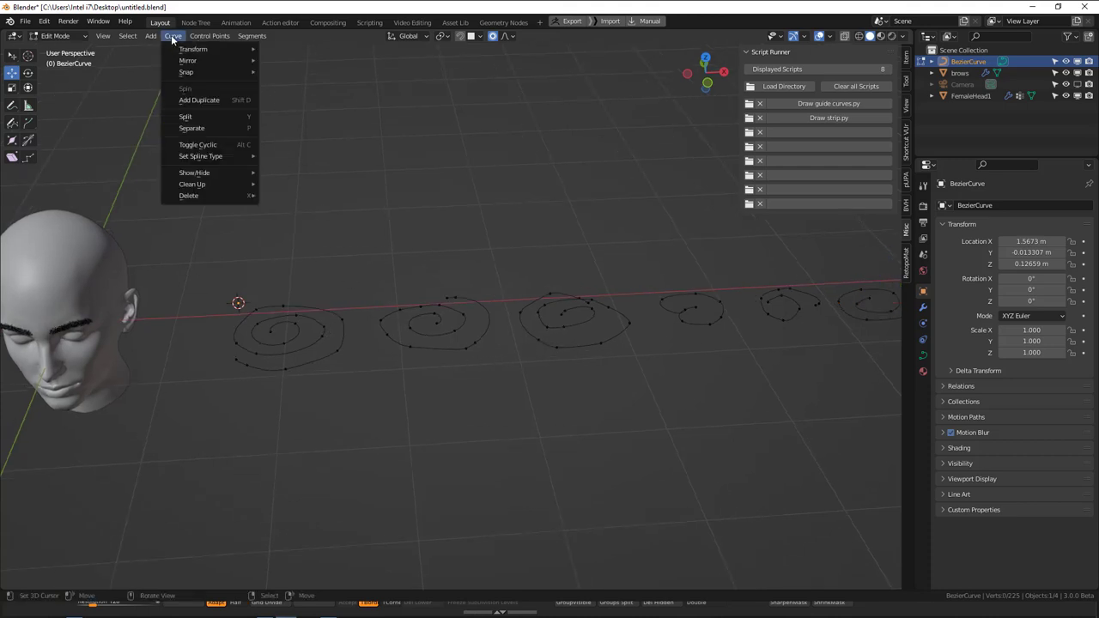
mouse_move(200, 37)
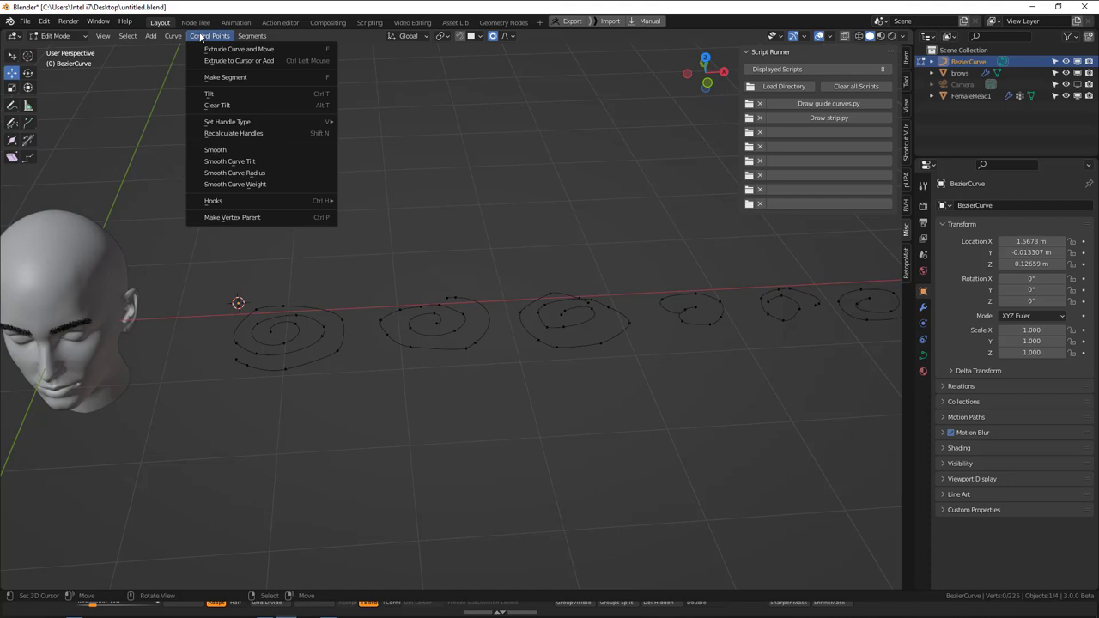
mouse_move(153, 37)
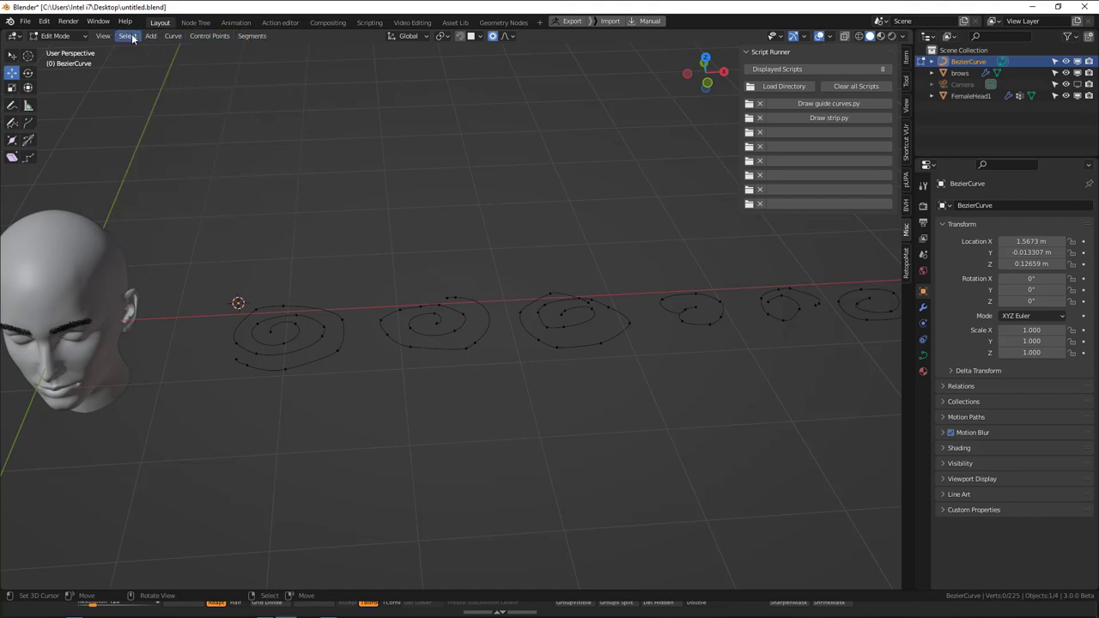
left_click(132, 38)
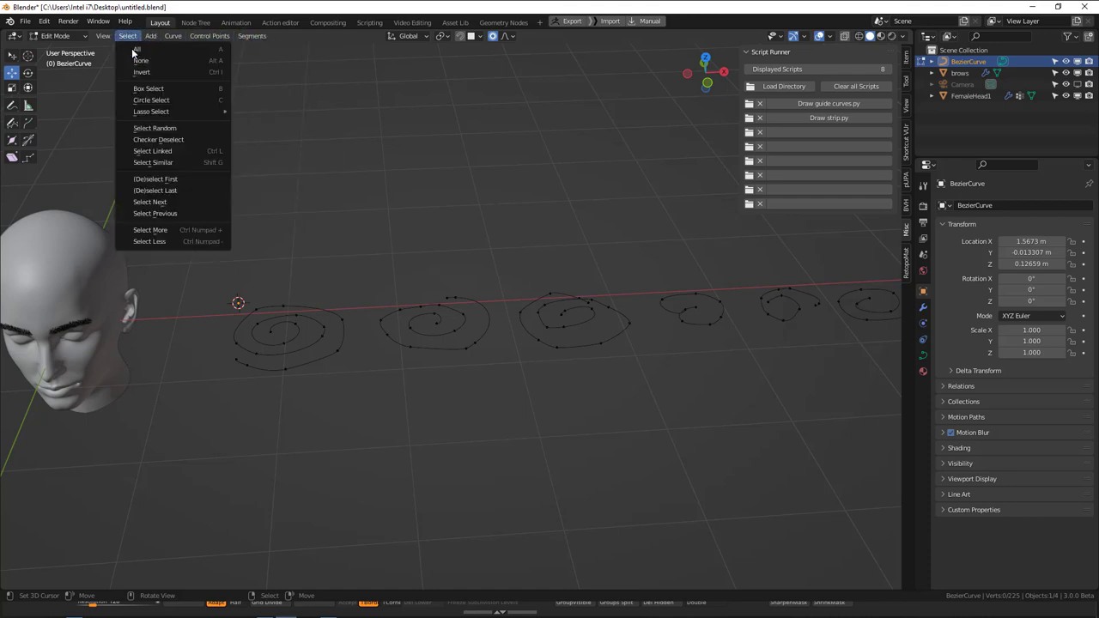
left_click(173, 180)
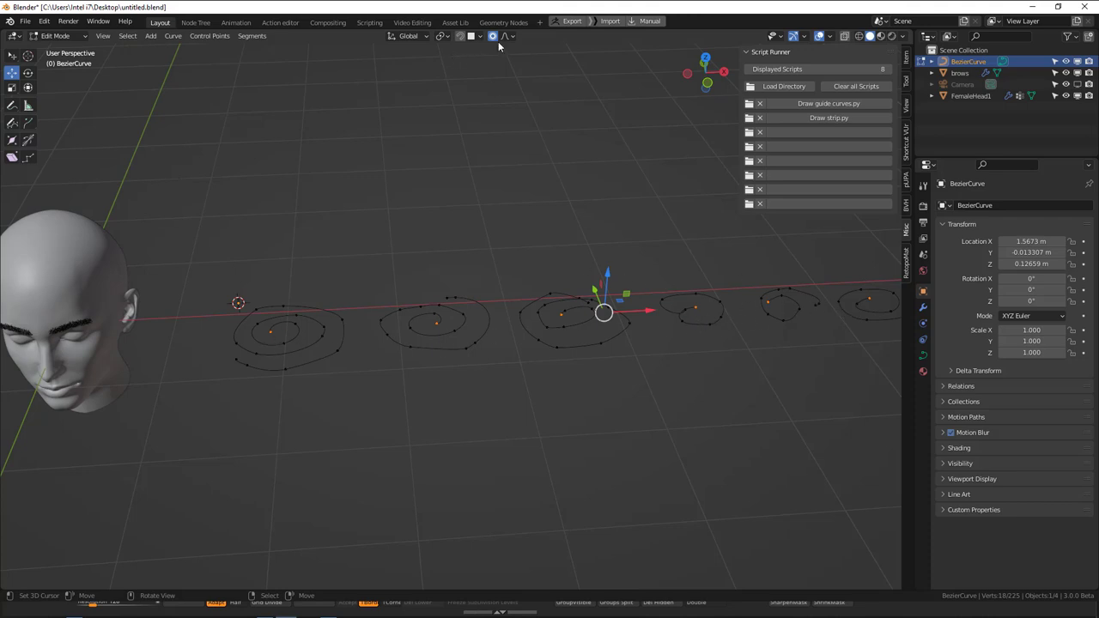
- Raise the selected center points about 1.3 m along Z, using connected Smooth proportional editing with an influence of about 3.45 m
left_click(504, 37)
left_click(510, 38)
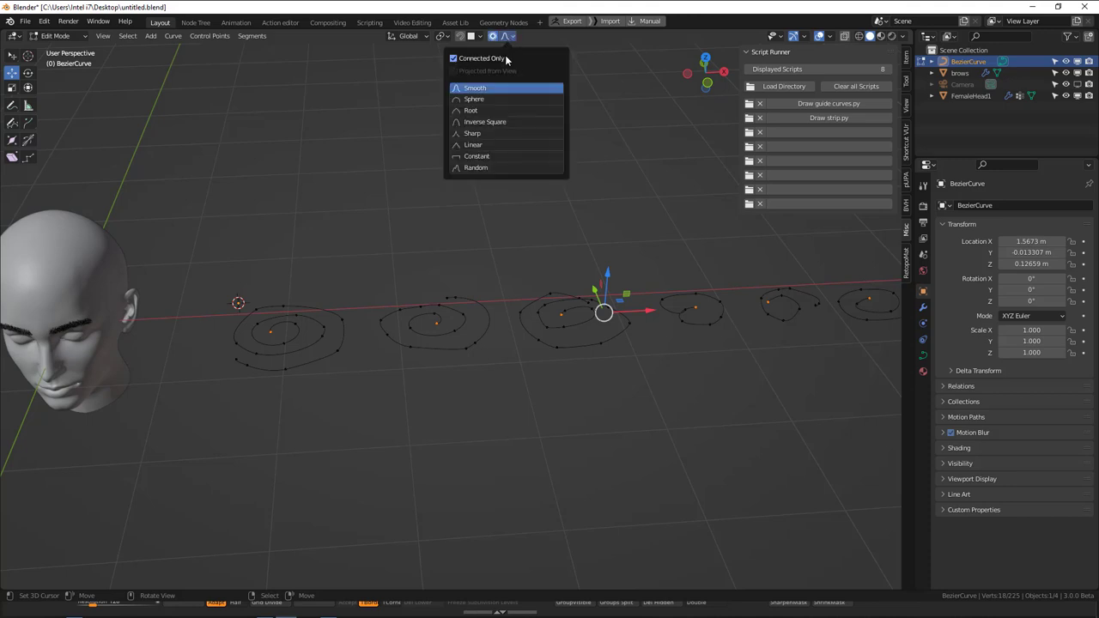
key("KP_1")
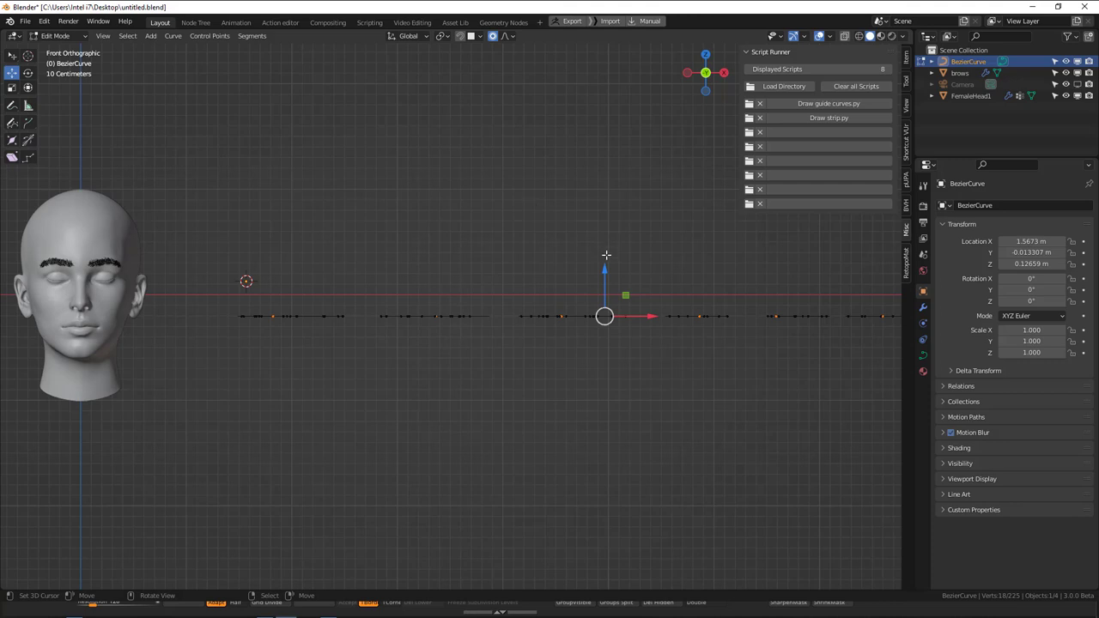
key("g")
key("z")
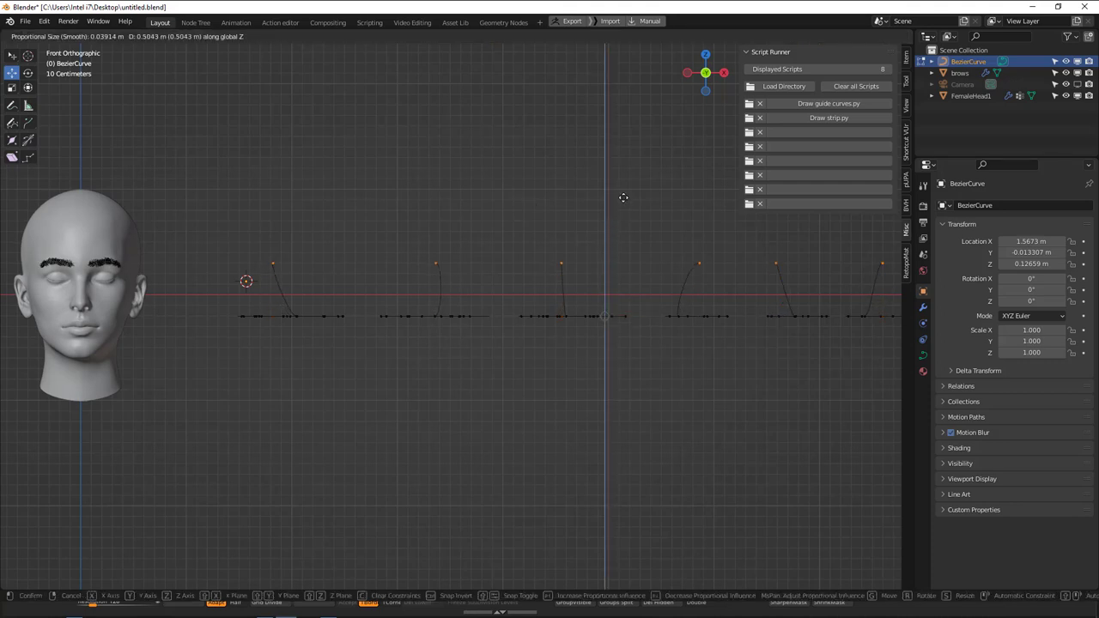
scroll(625, 185, "down", 15)
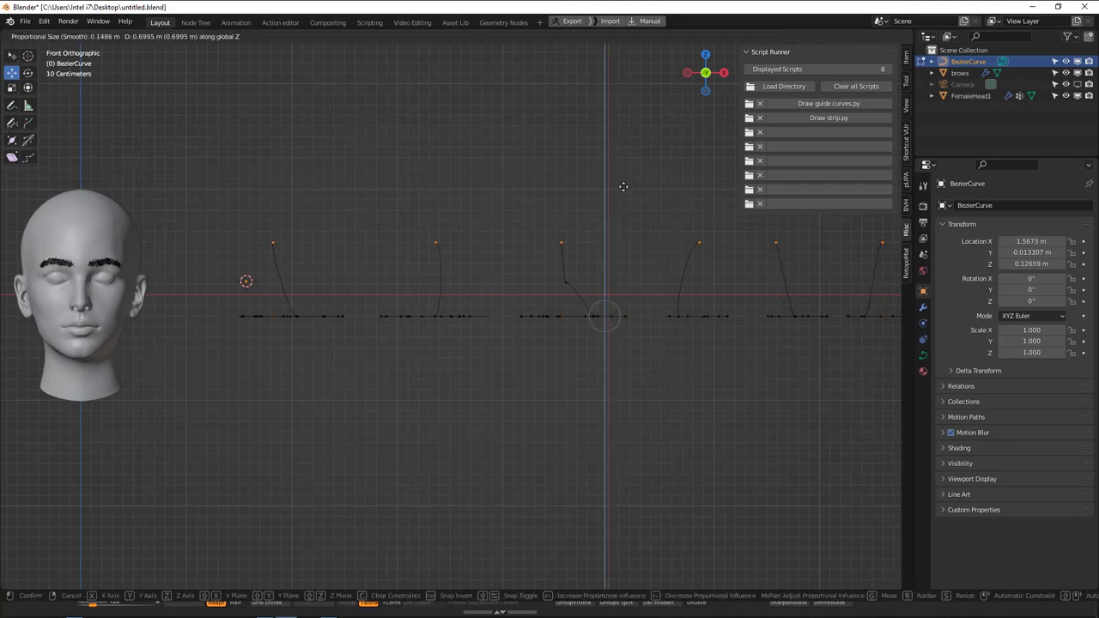
scroll(626, 186, "down", 16)
scroll(626, 155, "down", 14)
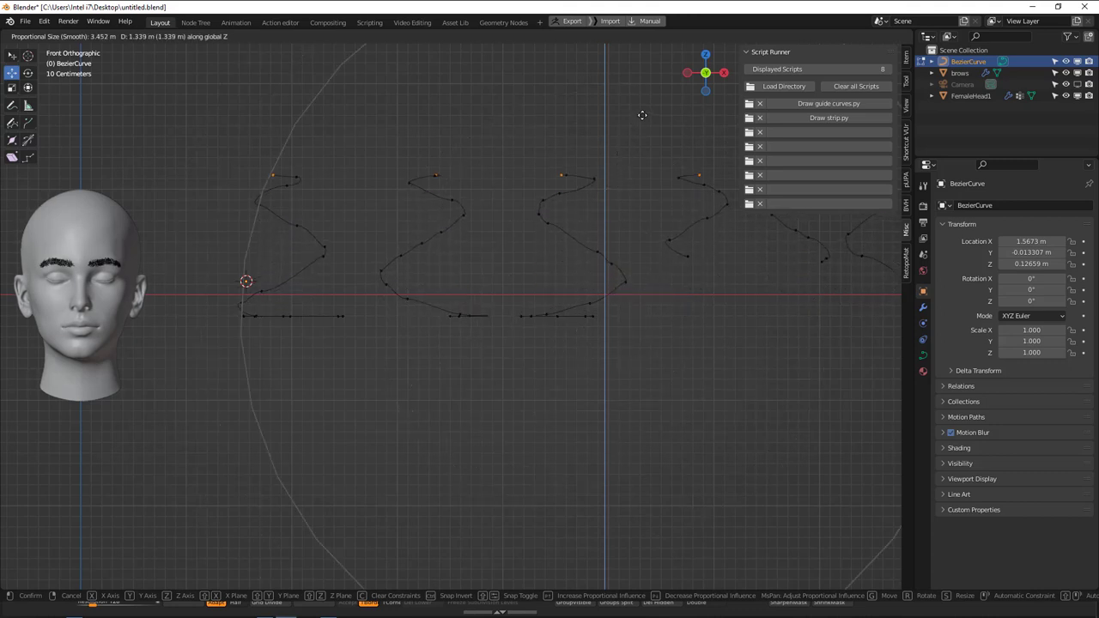
left_click(645, 222)
- Raise a control point on the lower coil of the first spiral, using a proportional influence of about 2.6 m
scroll(645, 222, "down", 1)
scroll(645, 223, "down", 1)
key("alt+a")
left_click(307, 306)
key("g")
scroll(316, 258, "up", 3)
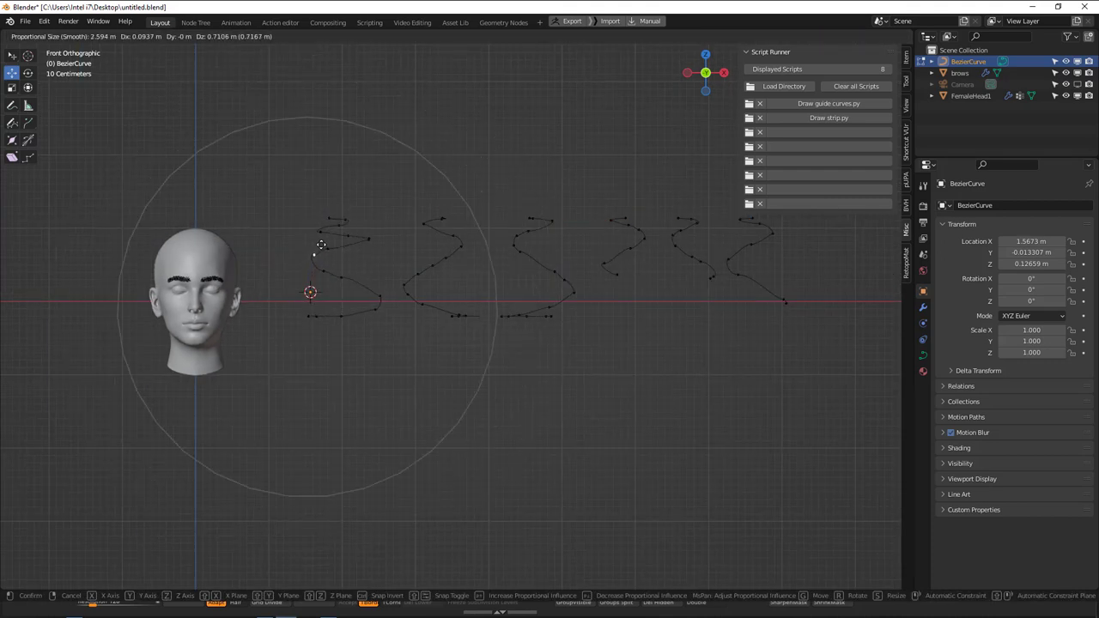
left_click(321, 251)
- Lift several lower coil points of the second spiral upward, reducing the proportional influence to about 0.9 m
left_click(419, 303)
key("g")
scroll(425, 276, "up", 4)
left_click(435, 261)
key("g")
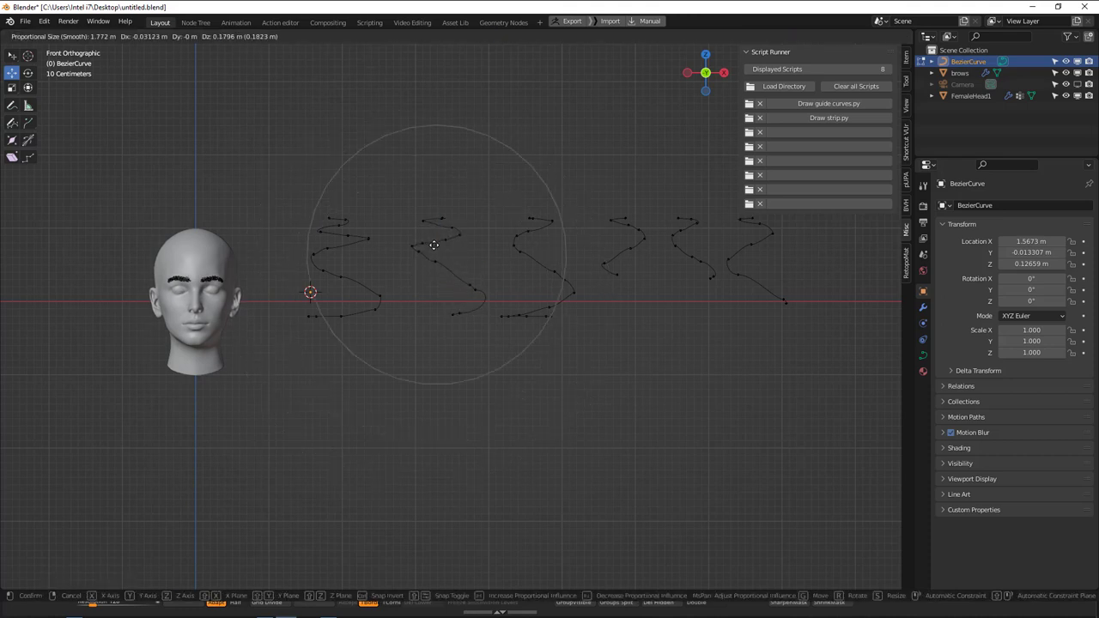
left_click(434, 247)
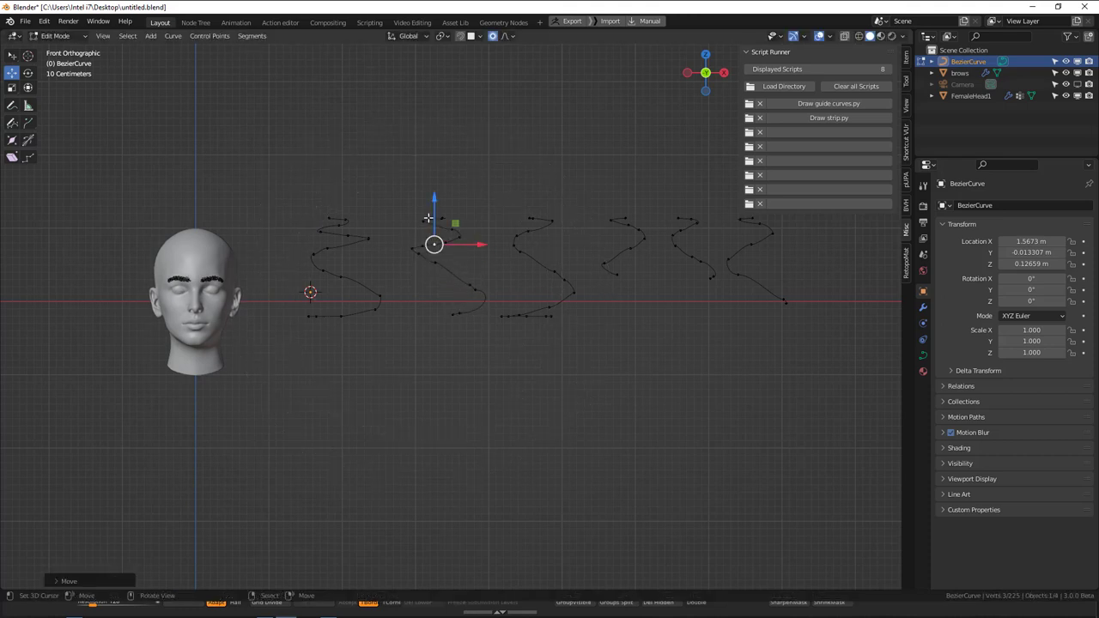
key("g")
left_click(453, 263)
key("g")
scroll(465, 267, "up", 7)
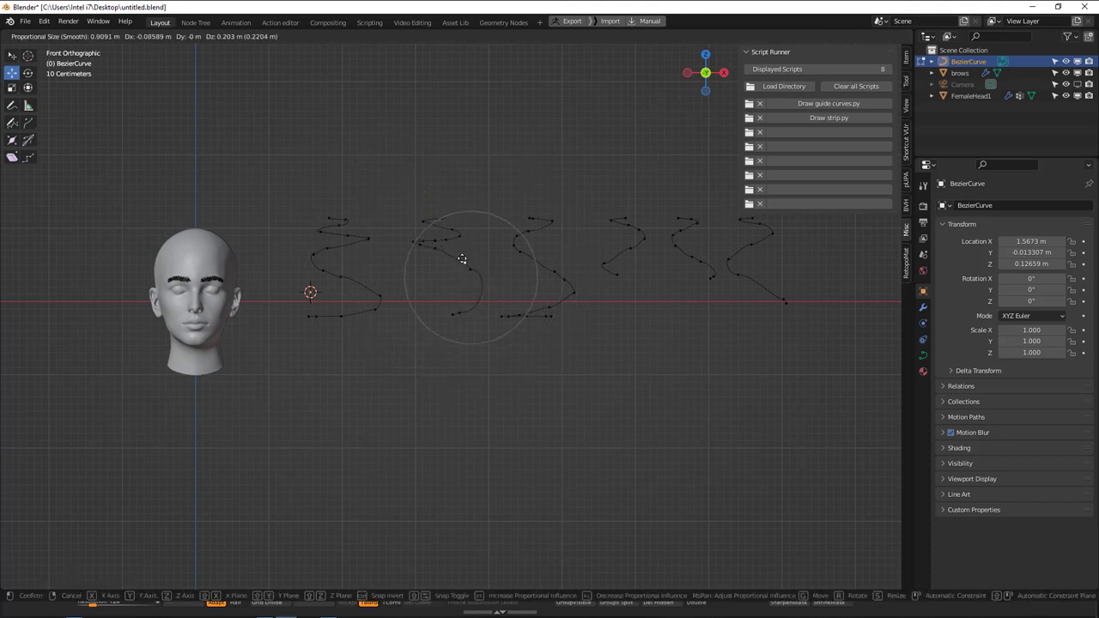
left_click(459, 244)
- Move the outer coil points of the third spiral upward to spread its lower coils vertically
key("g")
left_click(554, 243)
left_click(547, 307)
key("g")
left_click(539, 275)
left_click(518, 300)
key("g")
left_click(518, 272)
- Pull the lower end points of the three smaller spirals downward to lengthen them
left_click(619, 277)
key("g")
left_click(626, 309)
left_click(708, 277)
key("g")
left_click(703, 296)
left_click(785, 303)
key("g")
left_click(775, 318)
right_click_drag(700, 302, 695, 310)
- Raise the outer bend of the first spiral's bottom coil and check the curves in Object Mode
right_click_drag(376, 310, 370, 255)
key("Tab")
middle_click_drag(542, 317, 593, 229)
key("KP_1")
key("Tab")
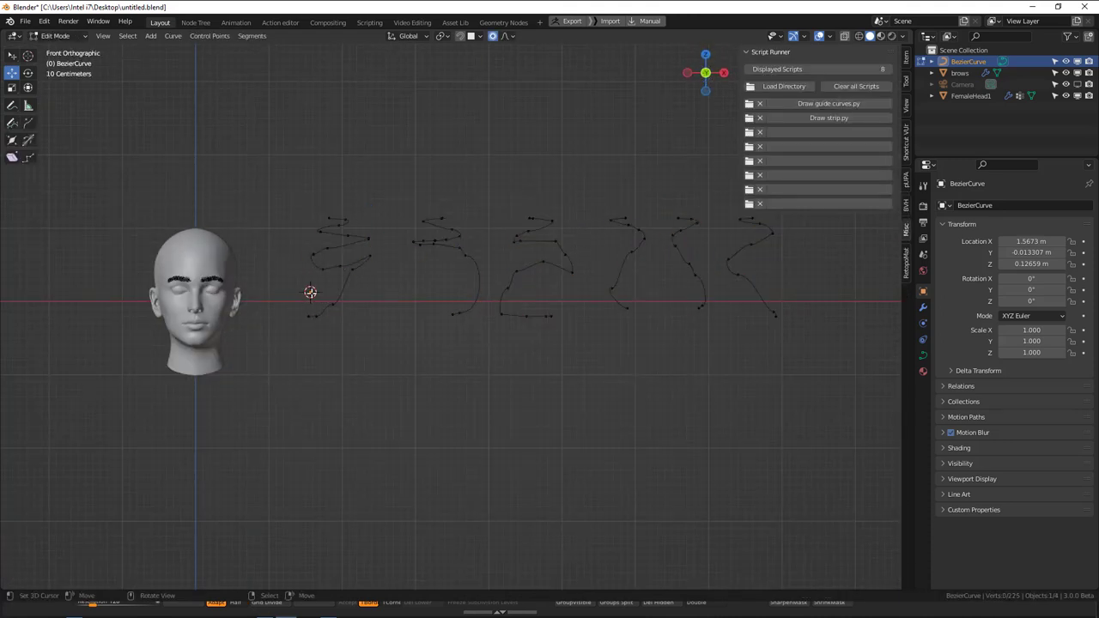
- Separate the two spirals nearest the head into their own curve objects
key("l")
key("p")
left_click(501, 249)
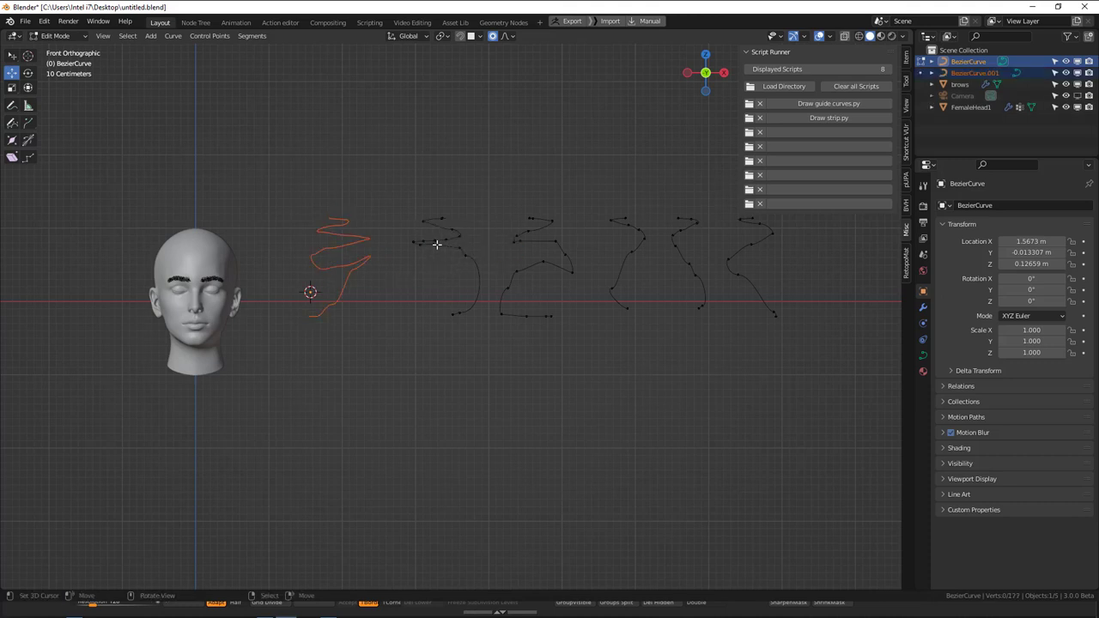
key("l")
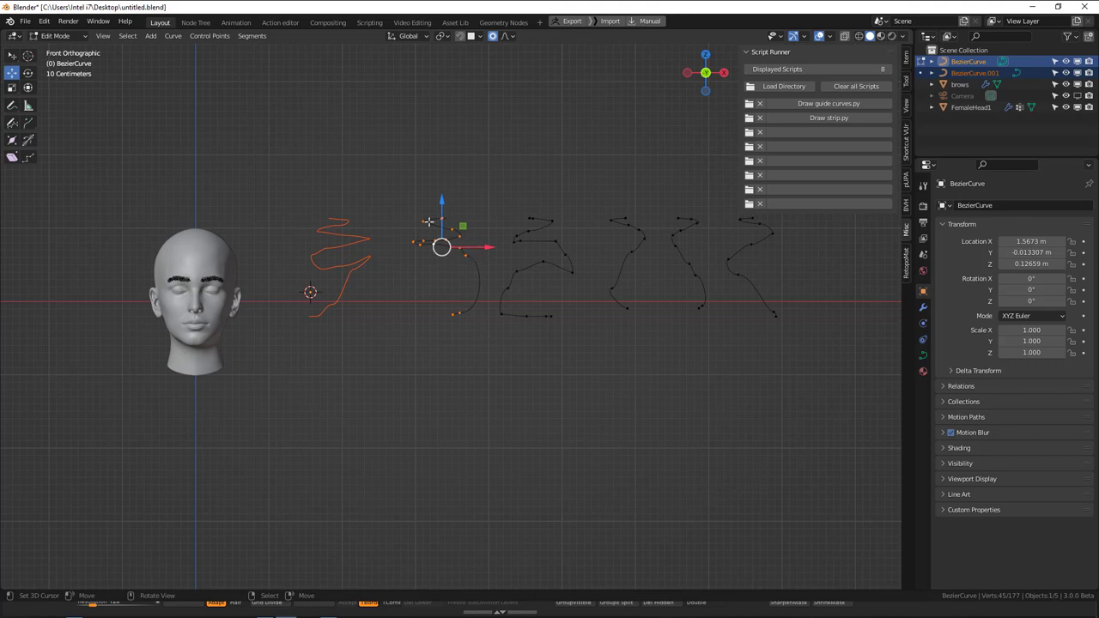
key("p")
left_click(498, 210)
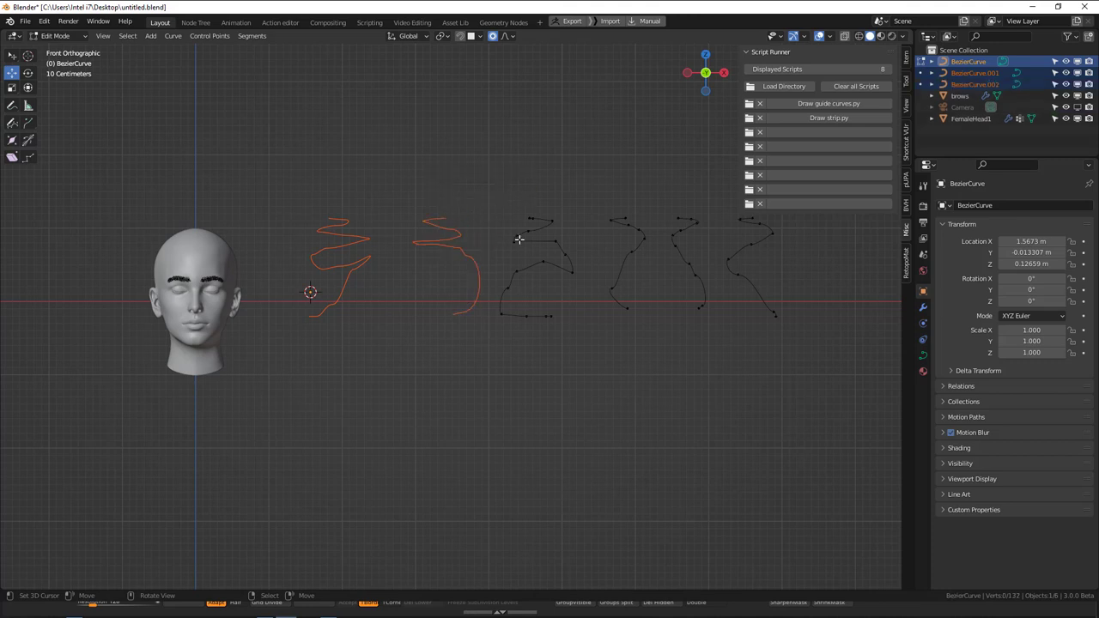
- Separate the third, fourth and fifth spirals into individual curve objects and return to Object Mode
key("l")
key("p")
left_click(560, 216)
key("l")
key("p")
left_click(660, 236)
key("l")
key("p")
left_click(678, 222)
key("Tab")
key("Tab")
key("Tab")
key("a")
key("ctrl+a")
left_click(514, 237)
scroll(427, 280, "up", 4)
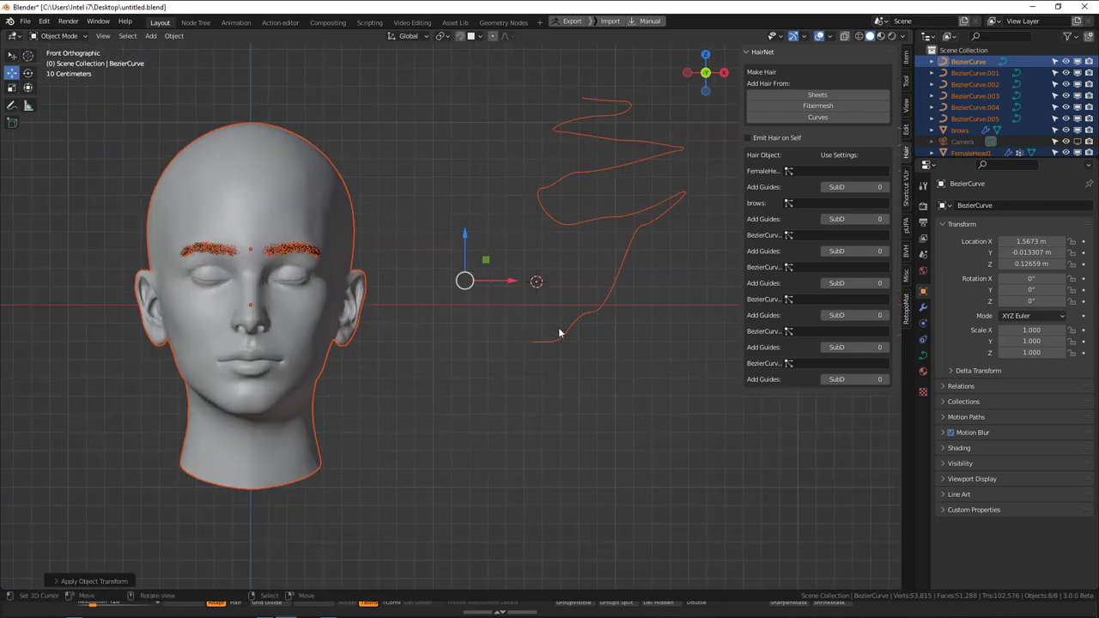
middle_click_drag(177, 316, 560, 327, "shift")
scroll(560, 327, "up", 4)
key("ctrl+z")
- Select only the six spiral curves, without the head, and apply their object transform
scroll(551, 285, "down", 4)
middle_click_drag(622, 285, 491, 291, "shift")
key("n")
scroll(493, 295, "down", 3)
key("alt+a")
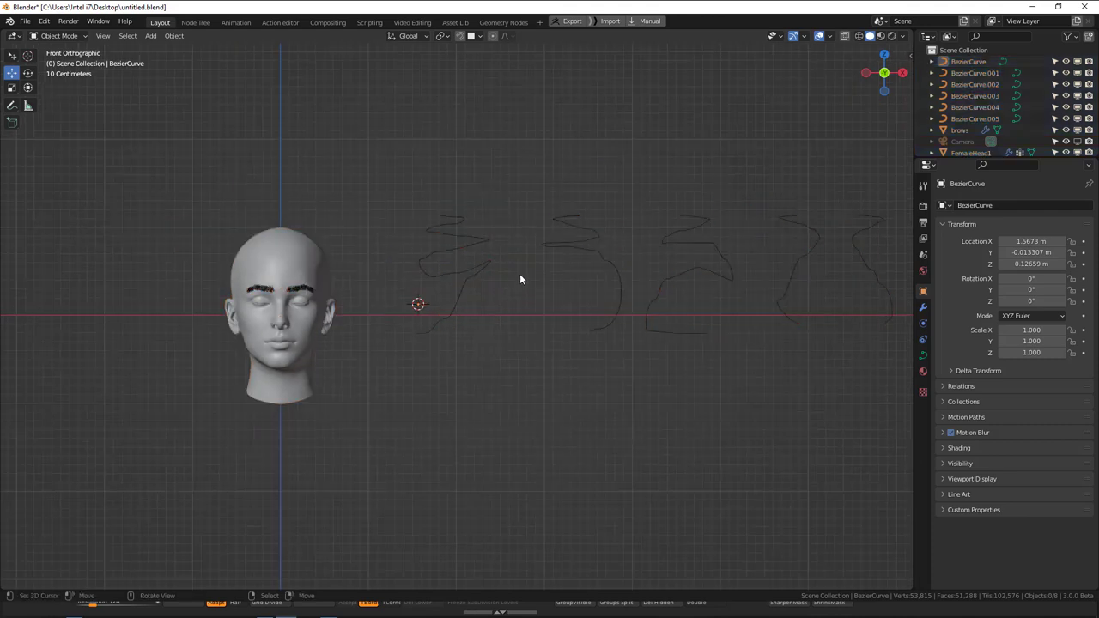
key("b")
left_click_drag(389, 176, 854, 362)
middle_click_drag(797, 335, 678, 330, "shift")
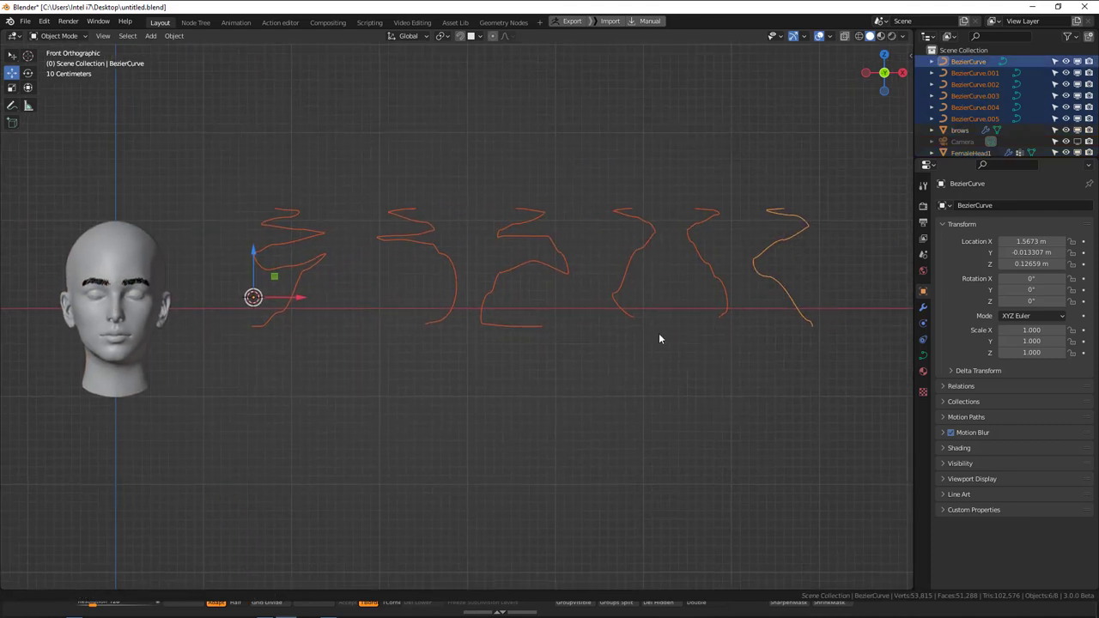
key("ctrl+a")
- Set the origin of each of the six selected curves to its geometry
right_click(568, 153)
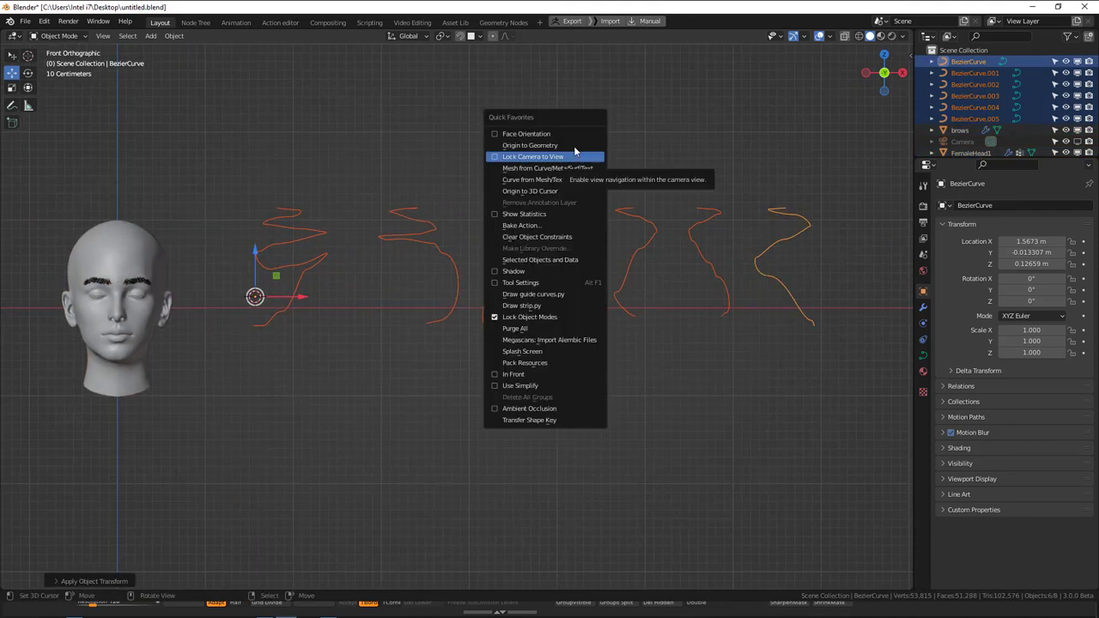
left_click(559, 145)
middle_click_drag(527, 208, 641, 212, "shift")
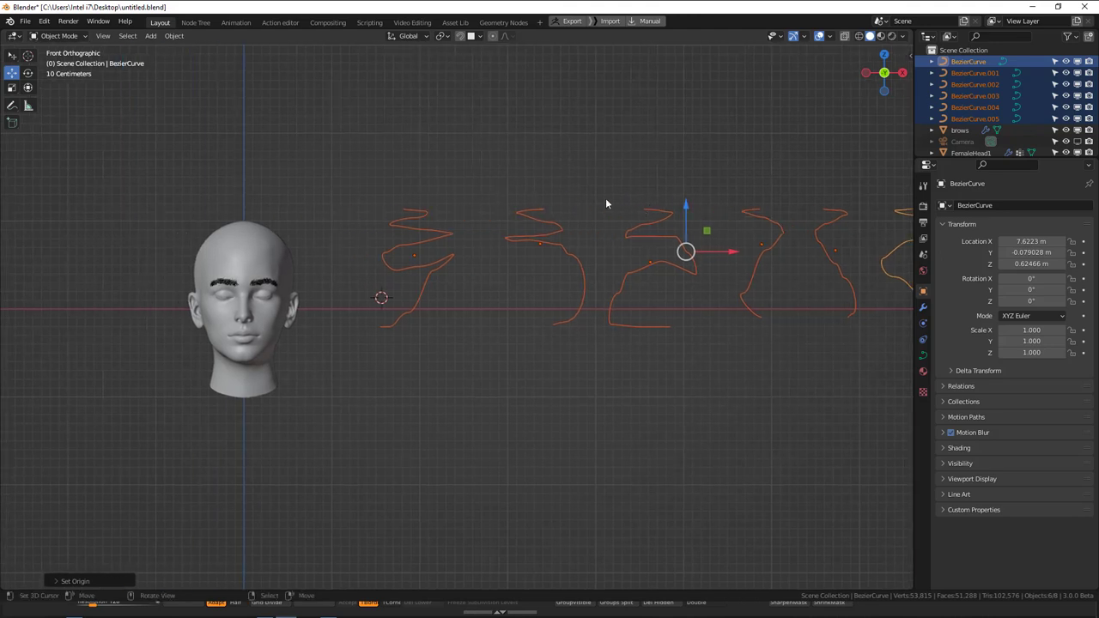
key("Tab")
scroll(418, 343, "up", 3)
scroll(418, 334, "up", 1)
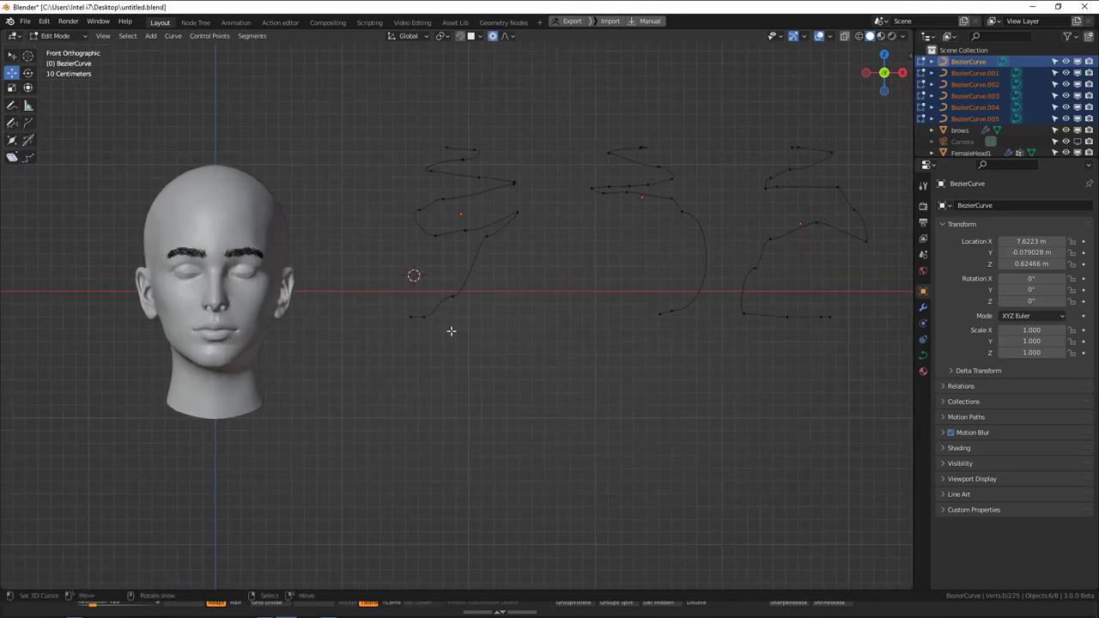
key("Tab")
- Snap the 3D cursor to the lower end point of the curve nearest the head
left_click(495, 225)
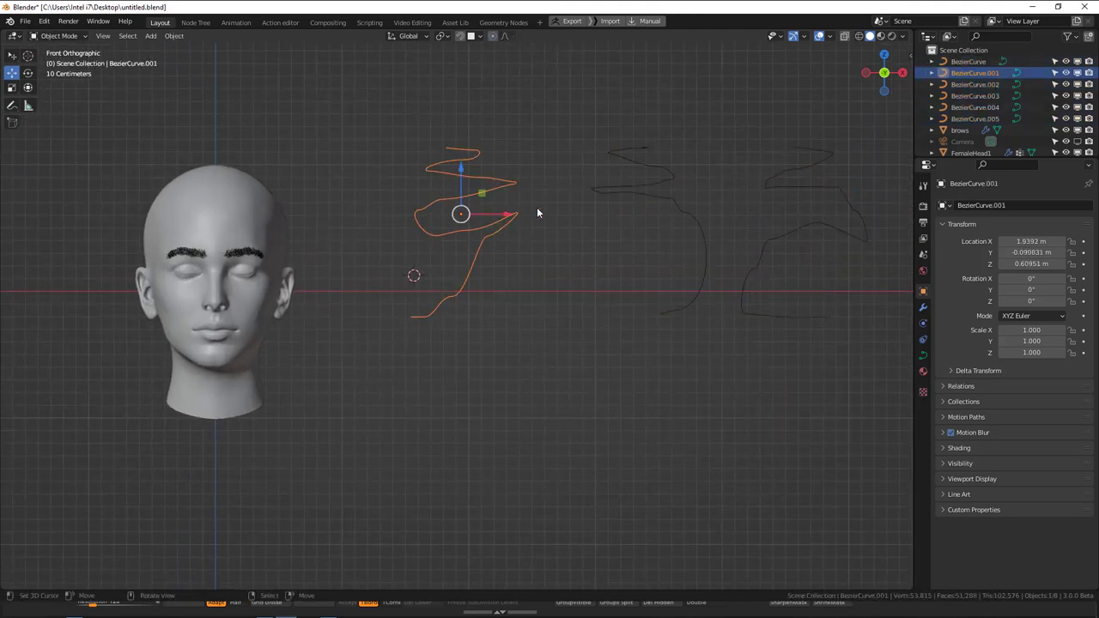
key("r")
key("Escape")
scroll(440, 343, "up", 2)
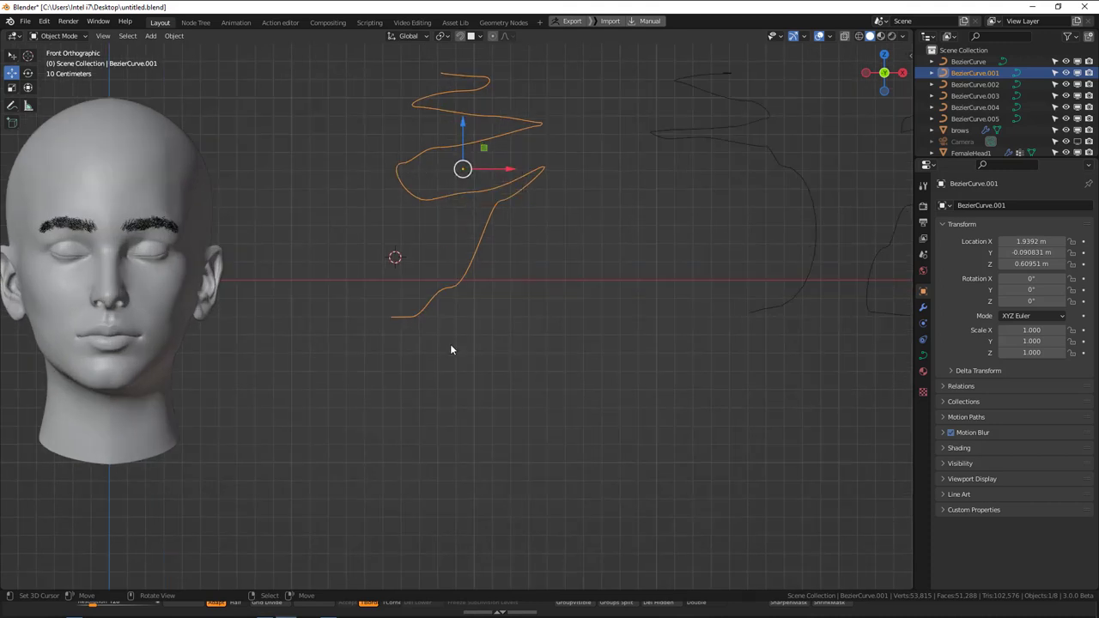
left_click(390, 316)
middle_click_drag(512, 271, 501, 307)
key("Tab")
right_click(398, 330)
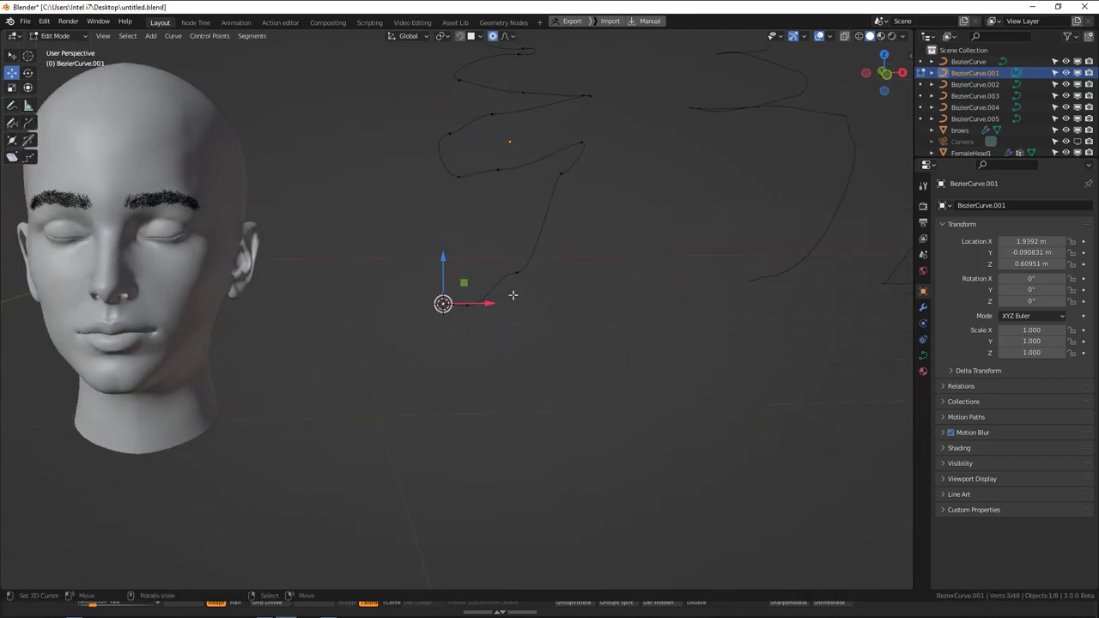
key("shift+s")
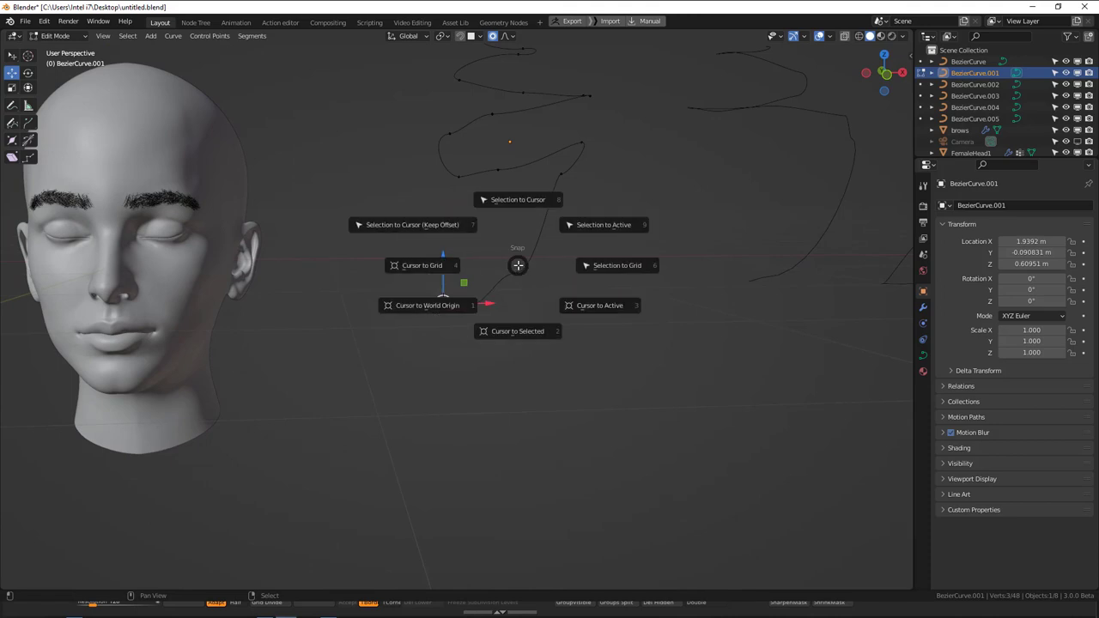
left_click(520, 333)
- Set the origin of the curve nearest the head to the 3D cursor in Object Mode
key("Tab")
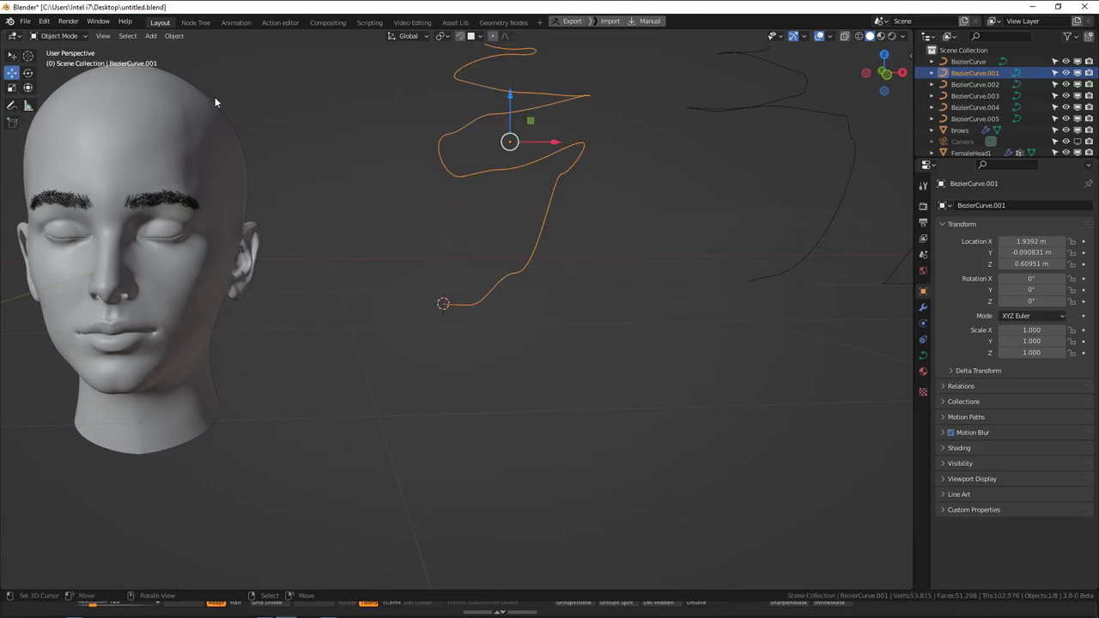
left_click(173, 36)
mouse_move(199, 58)
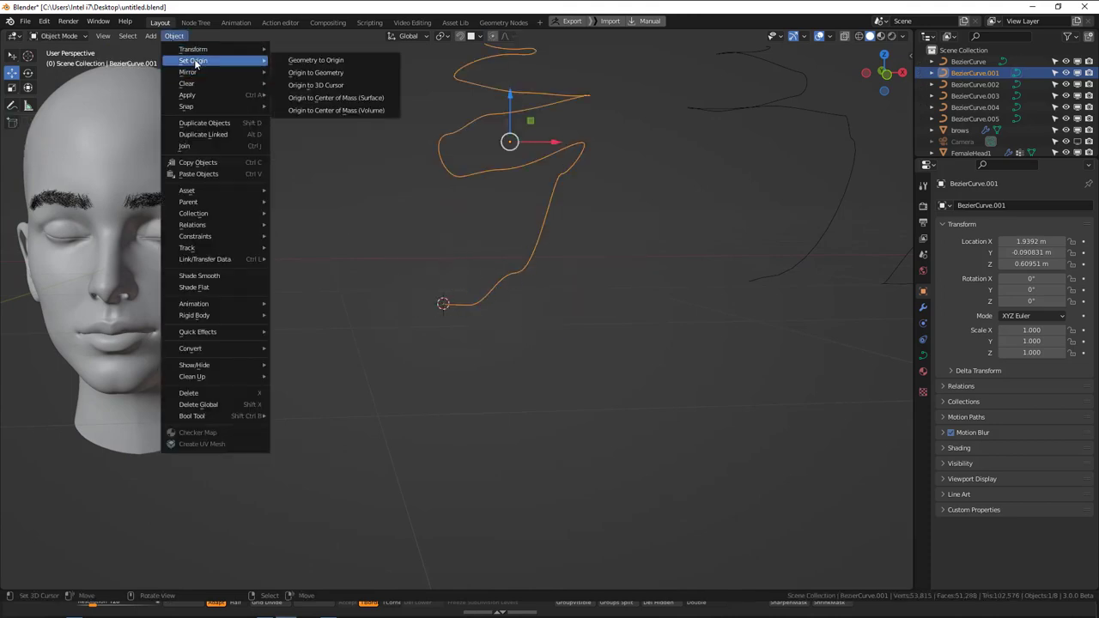
left_click(310, 88)
- Snap the 3D cursor to the lower end point of the second curve from the head and set that curve's origin to it
middle_click_drag(537, 283, 641, 312)
left_click(640, 316)
key("Tab")
left_click(626, 320)
key("shift+s")
left_click(675, 359)
key("q")
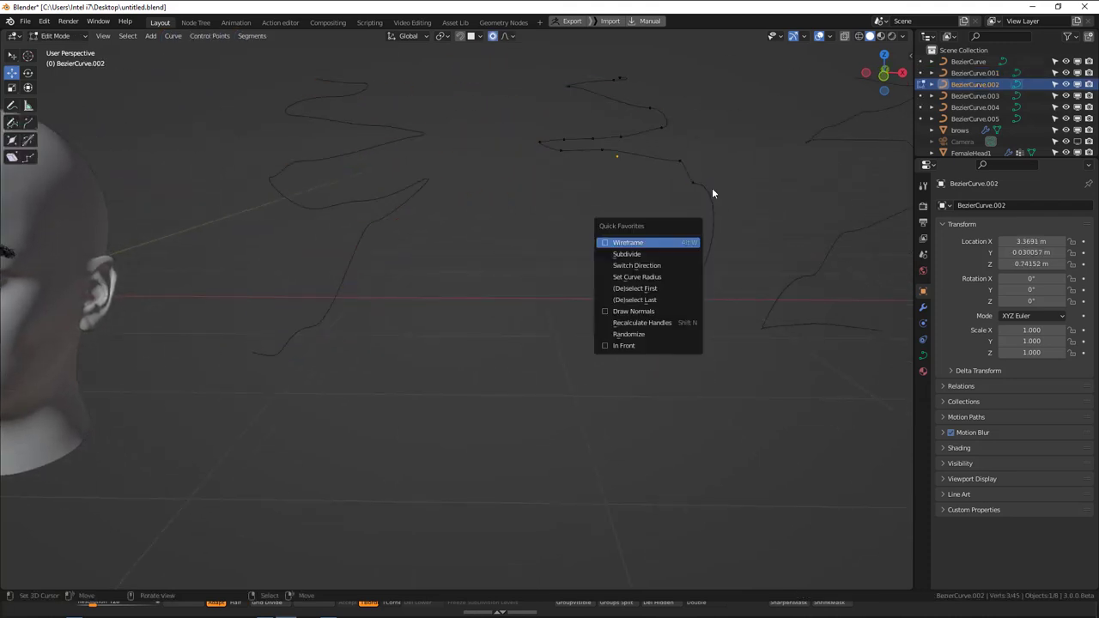
key("Tab")
key("q")
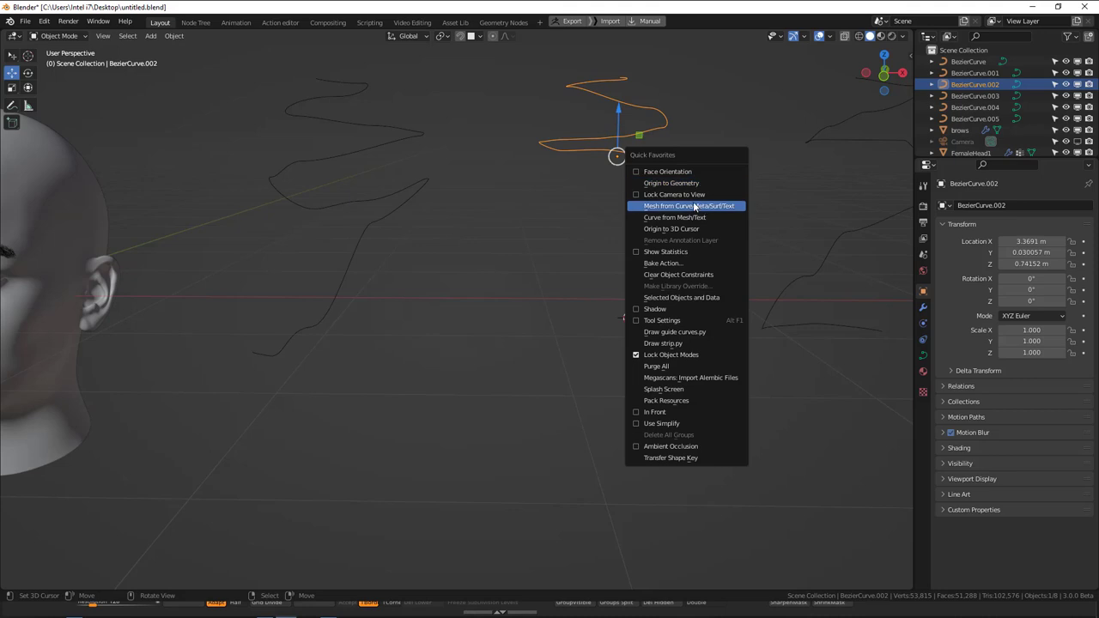
left_click(688, 227)
- Place the 3D cursor at the lower end point of the third curve from the head and move that curve's origin there
middle_click_drag(641, 284, 486, 290, "shift")
right_click(638, 279)
key("Tab")
right_click(729, 335)
key("Tab")
key("q")
left_click(782, 187)
- Snap the 3D cursor to the lower end point of the fourth curve and set that curve's origin to the cursor
middle_click_drag(782, 191, 573, 362)
right_click(759, 331)
key("Tab")
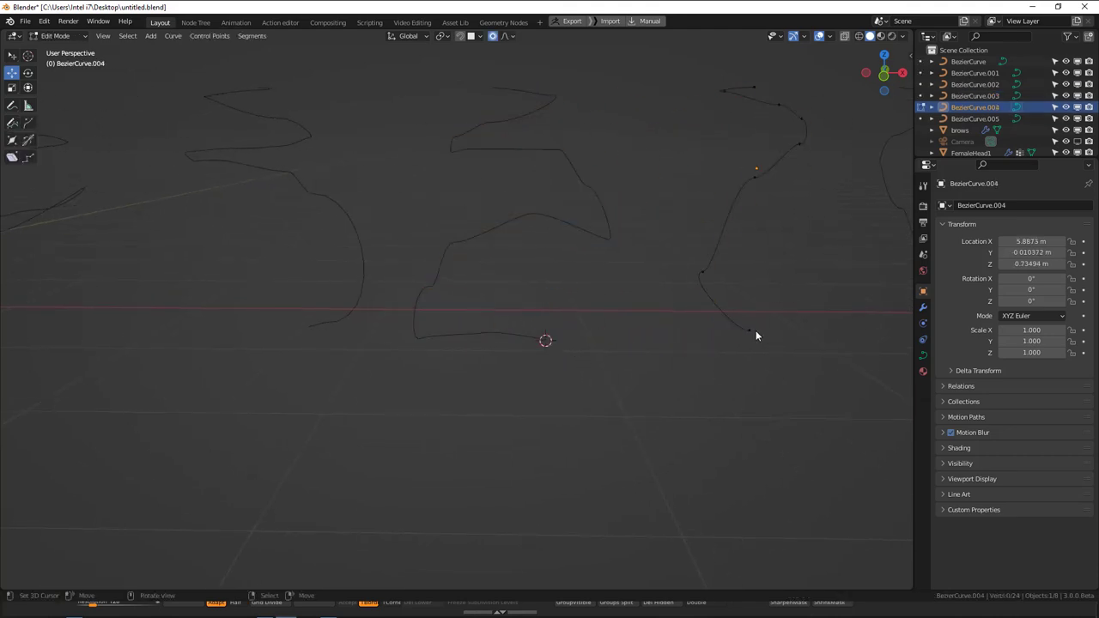
right_click(752, 330)
key("shift+s")
left_click(781, 372)
key("Tab")
key("q")
left_click(797, 150)
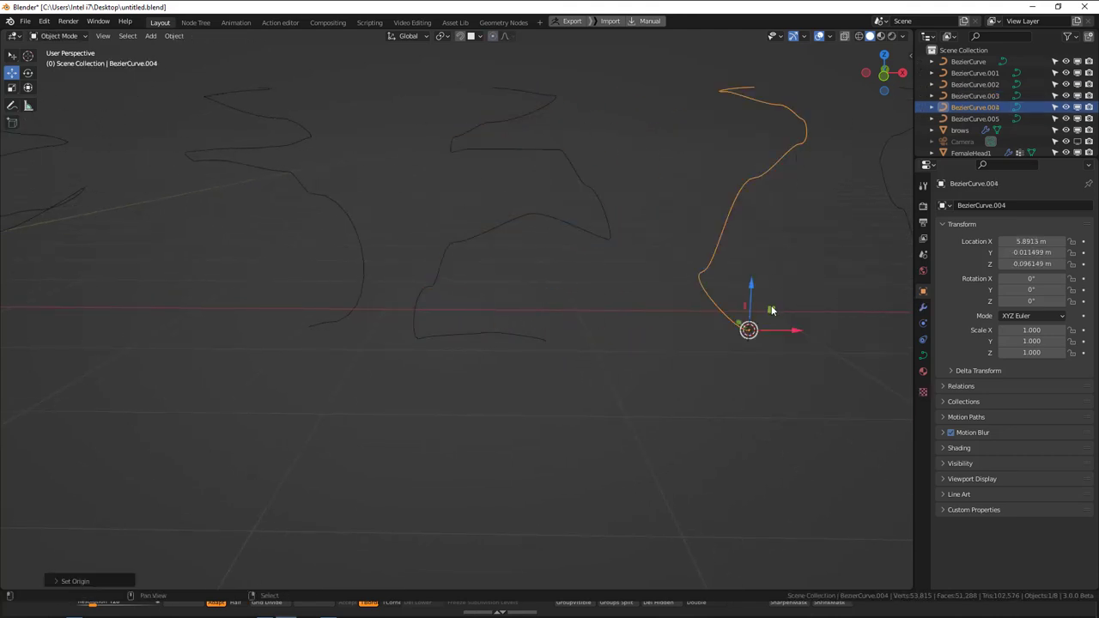
- Set the fifth curve's origin to its lower end point by snapping the 3D cursor there
middle_click_drag(756, 310, 768, 325)
left_click(747, 345)
key("Tab")
left_click(740, 347)
key("shift+s")
left_click(786, 363)
key("Tab")
key("q")
left_click(765, 254)
- Set the origin of the sixth curve, farthest from the head, to its lower end point using the 3D cursor
middle_click_drag(687, 275, 670, 324)
left_click(644, 360)
key("Tab")
left_click(651, 364)
key("shift+s")
left_click(734, 351)
key("Tab")
key("q")
left_click(775, 138)
- Select all six curves in front view, move them to a new collection named "curves" and collapse that collection
key("KP_1")
scroll(321, 293, "down", 3)
middle_click_drag(321, 293, 669, 294, "shift")
scroll(720, 266, "down", 3)
scroll(720, 271, "up", 1)
key("b")
left_click_drag(369, 233, 801, 410)
key("m")
left_click(779, 273)
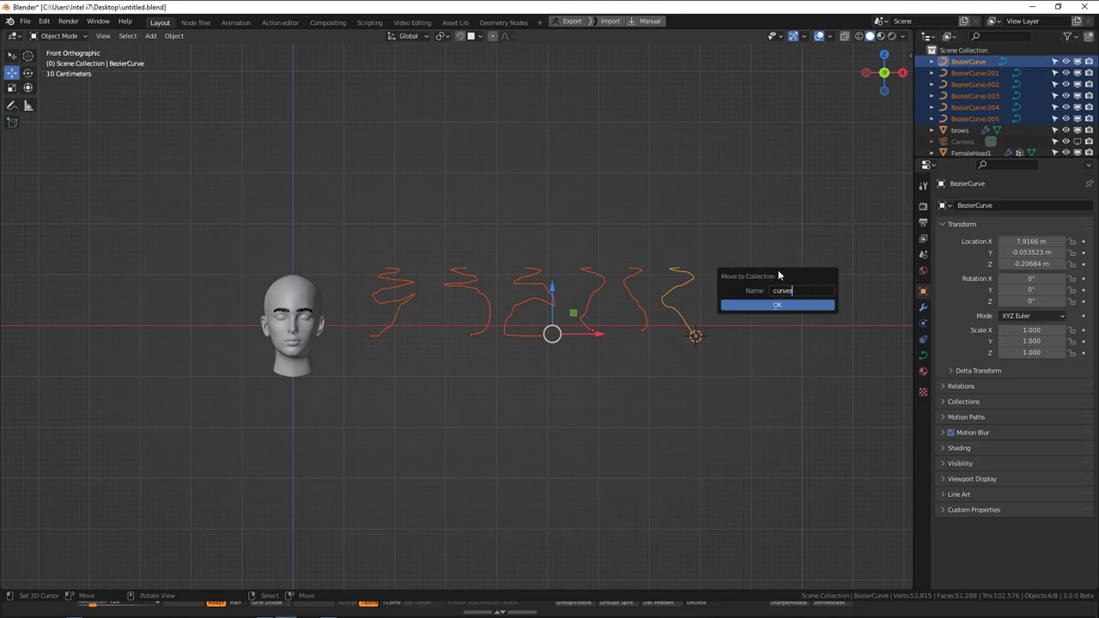
type("curves")
left_click(774, 304)
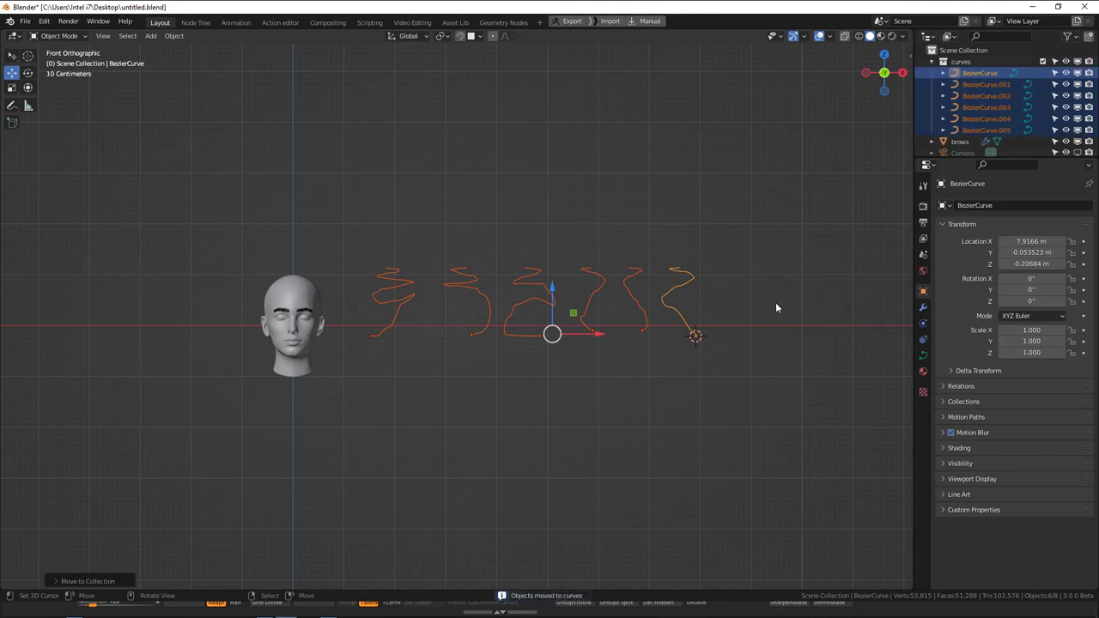
left_click(932, 62)
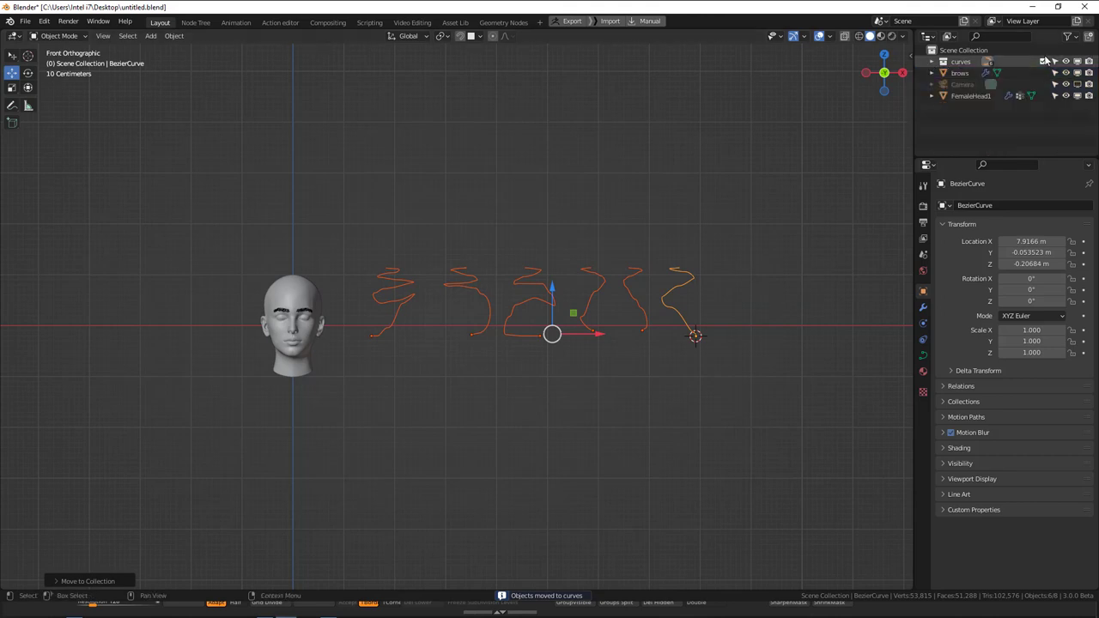
left_click(1045, 61)
left_click(1044, 61)
left_click(1044, 61)
left_click(1043, 61)
right_click(977, 119)
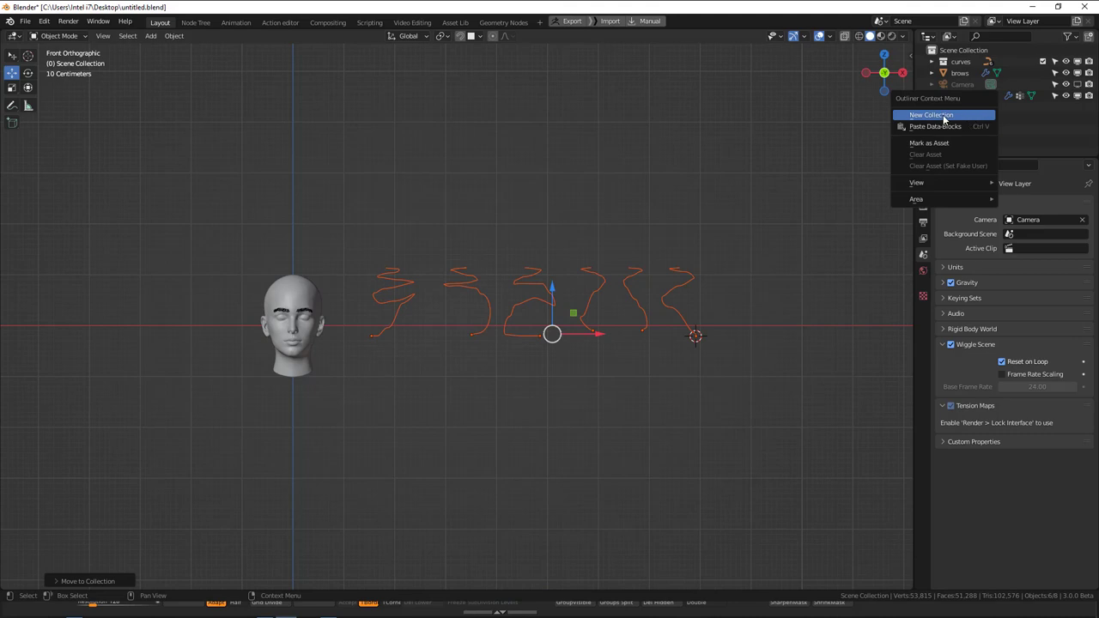
left_click(944, 117)
key("ctrl+z")
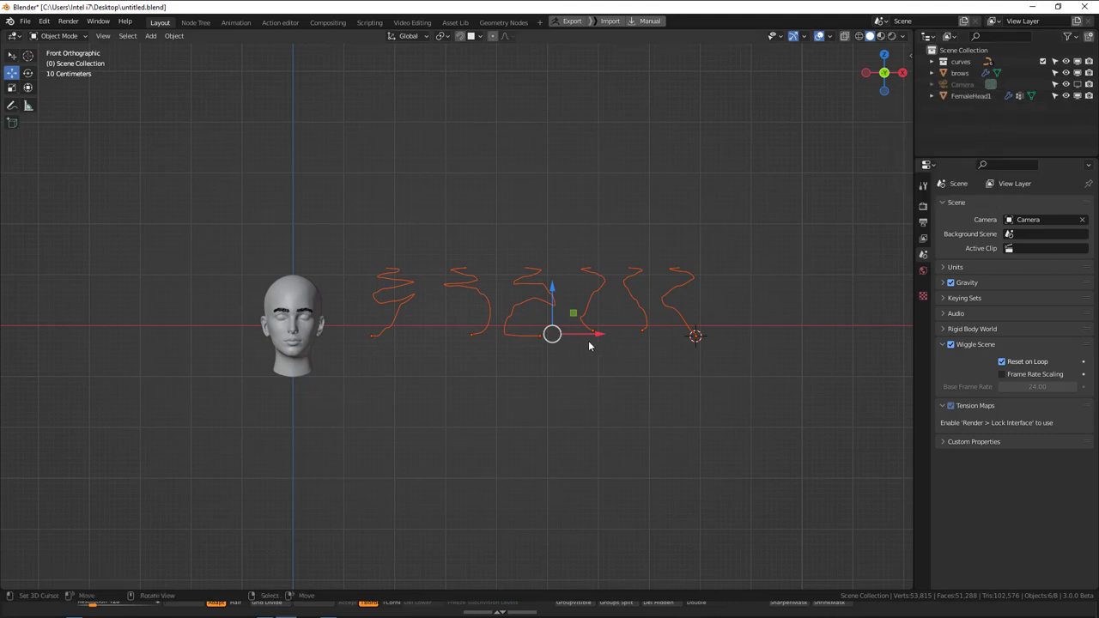
- Select the female head model and switch it to Weight Paint mode
middle_click_drag(469, 335, 625, 327, "shift")
middle_click_drag(674, 284, 466, 294)
left_click(460, 263)
middle_click_drag(558, 280, 429, 286)
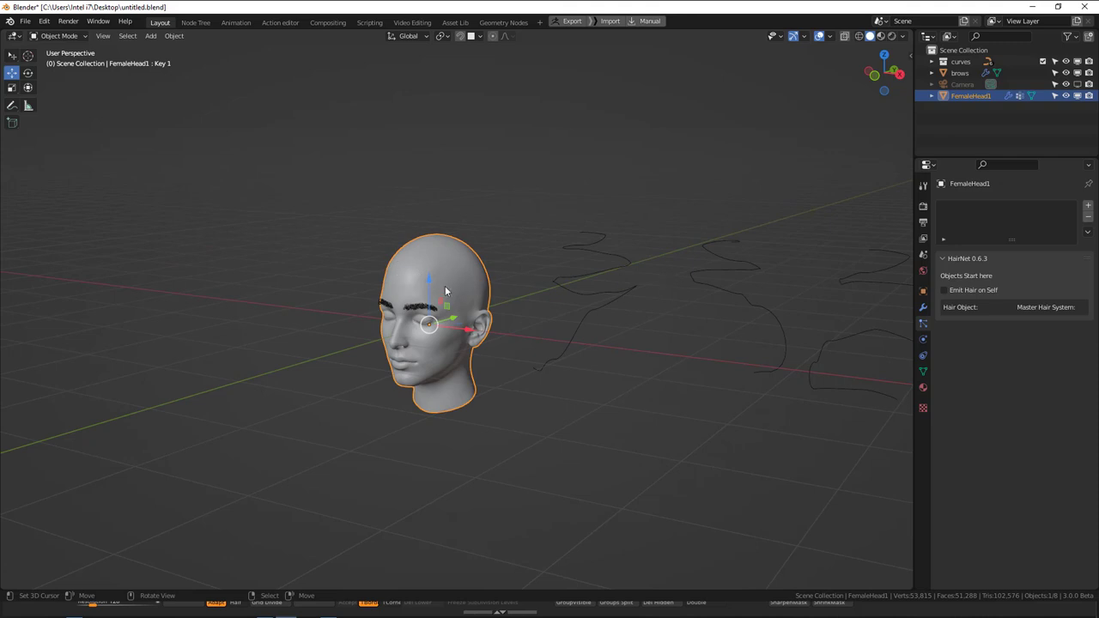
middle_click_drag(392, 286, 481, 275)
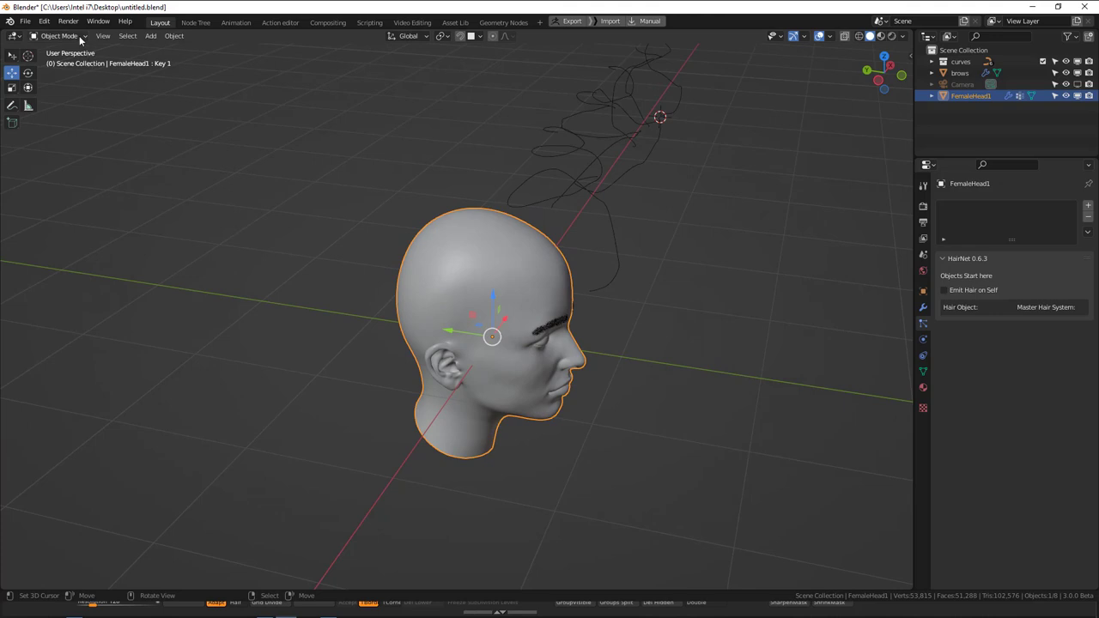
left_click(79, 35)
left_click(62, 100)
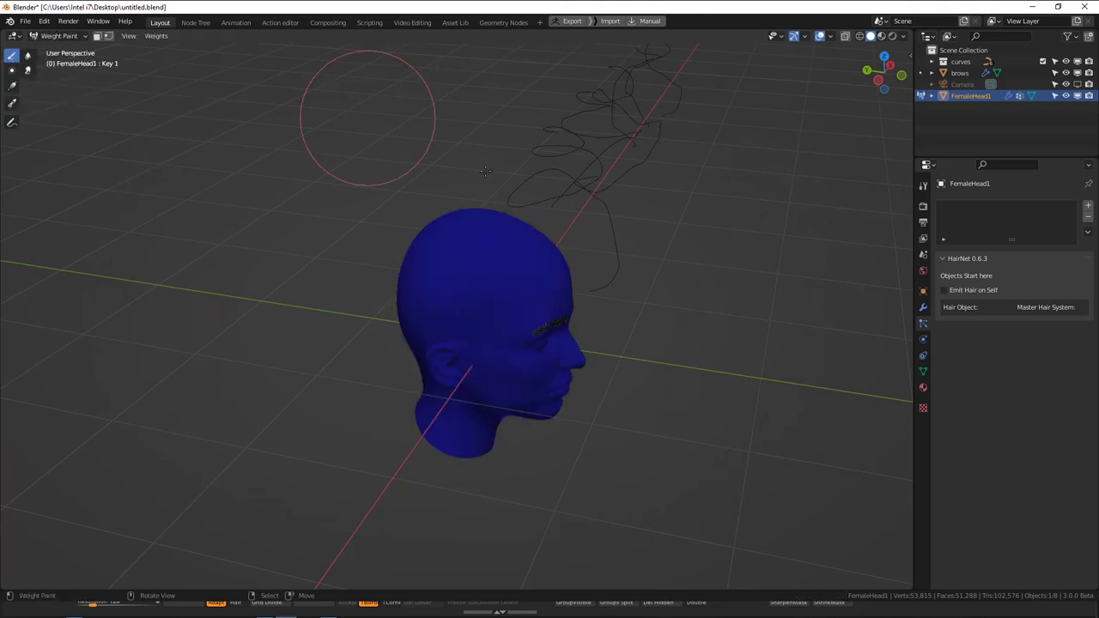
- Replace the head's "mask" vertex group with a new empty vertex group
middle_click_drag(444, 142, 429, 184)
left_click(923, 371)
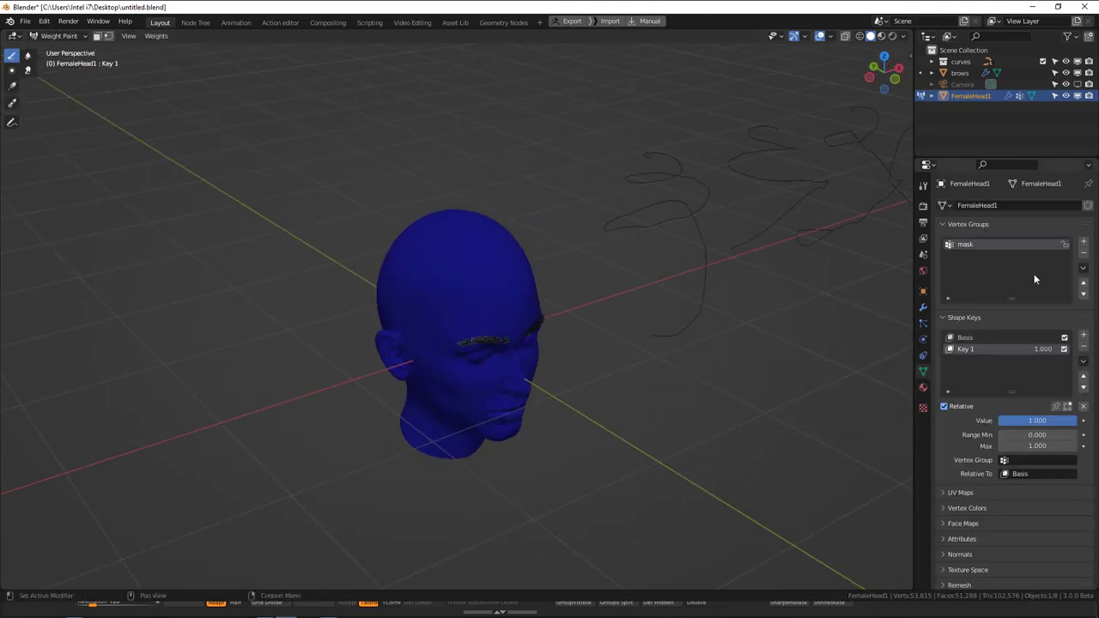
left_click(1084, 242)
middle_click_drag(405, 251, 339, 262)
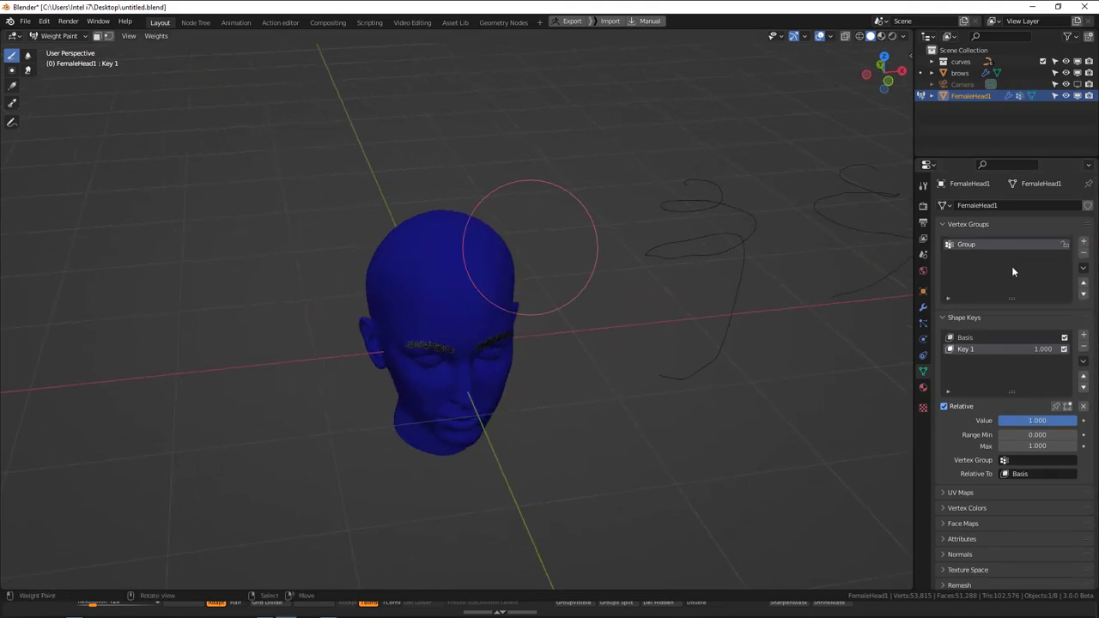
- In Edit Mode with a wireframe side view, lasso-select the scalp vertices around the ear and assign them to the new vertex group
middle_click_drag(466, 251, 371, 277, "alt")
middle_click_drag(481, 282, 556, 319, "shift")
scroll(567, 321, "up", 1)
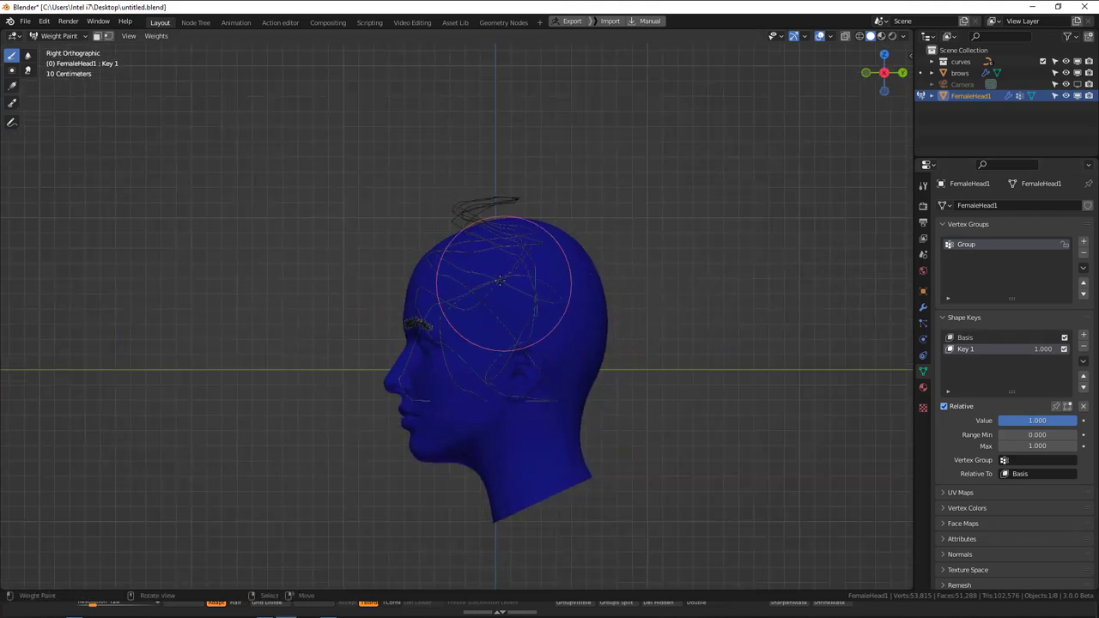
left_click(53, 36)
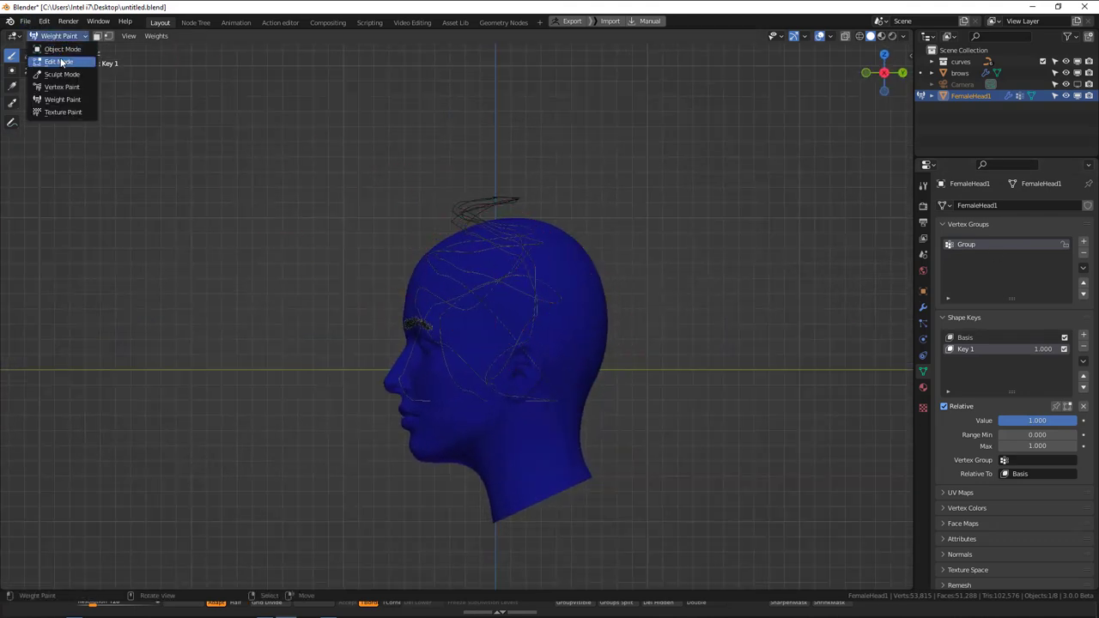
left_click(57, 60)
key("Tab")
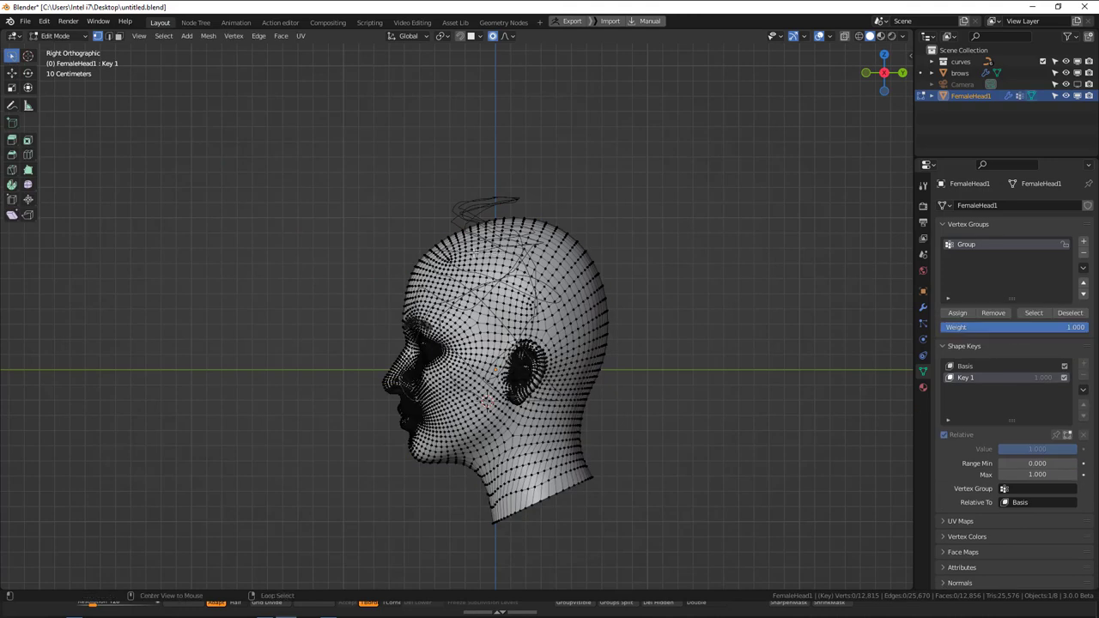
left_click(860, 36)
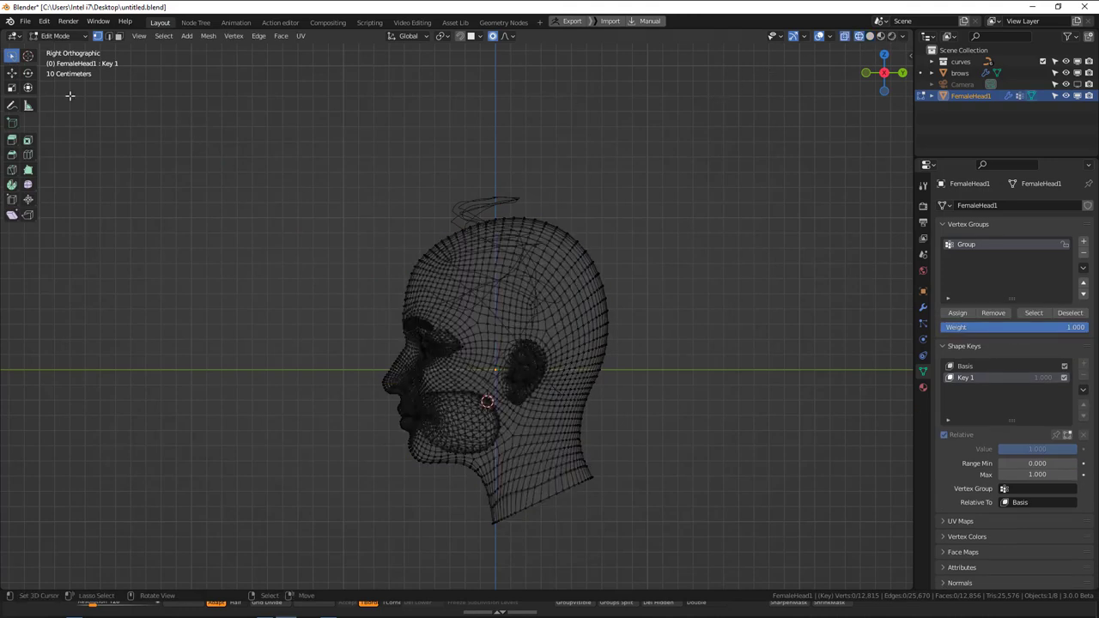
left_click_drag(12, 56, 52, 118)
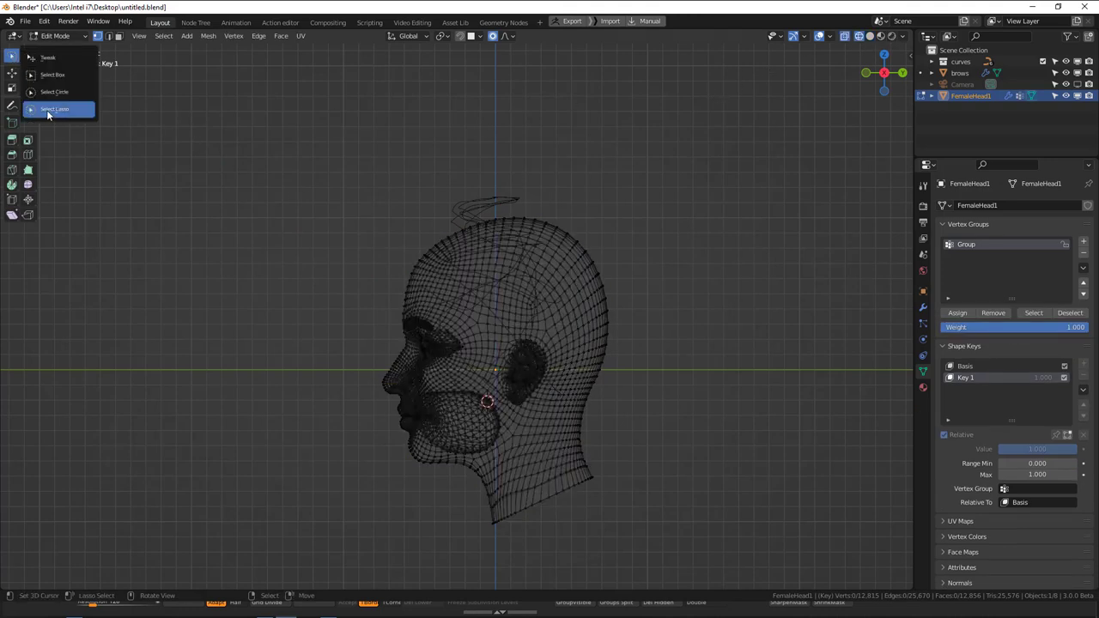
left_click(47, 114)
mouse_move(609, 408)
left_mouse_down()
mouse_move(549, 400)
mouse_move(538, 333)
mouse_move(500, 353)
left_mouse_up()
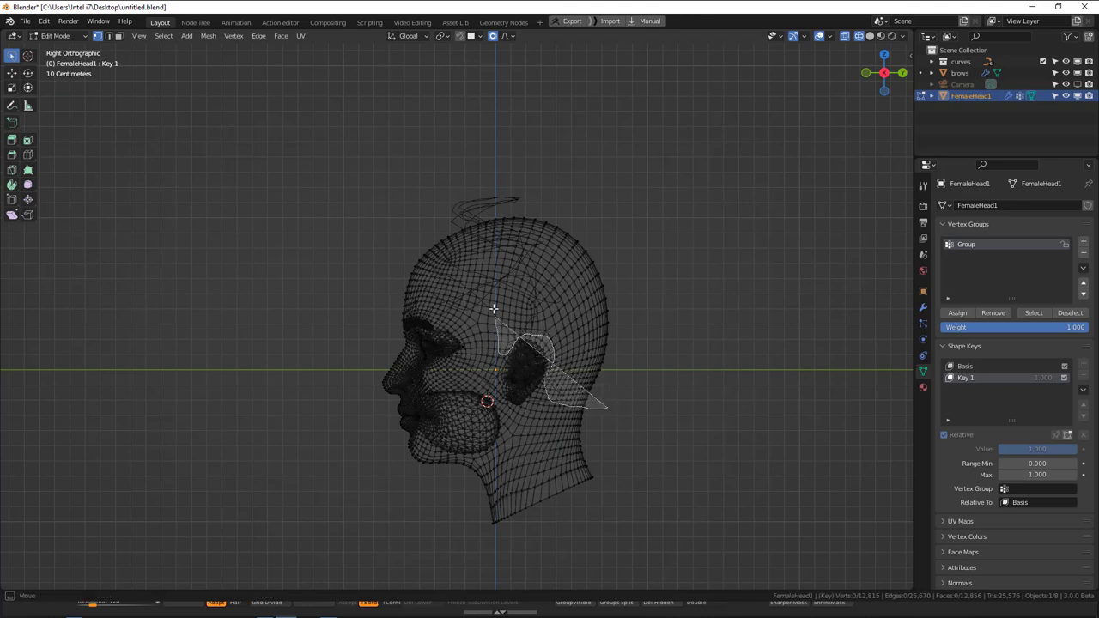
mouse_move(493, 307)
left_mouse_down()
mouse_move(488, 293)
mouse_move(429, 272)
mouse_move(475, 146)
mouse_move(677, 236)
left_mouse_up()
left_click(959, 315)
- Switch the head to Weight Paint mode and smooth the scalp group's weights three times
key("Tab")
left_click(59, 36)
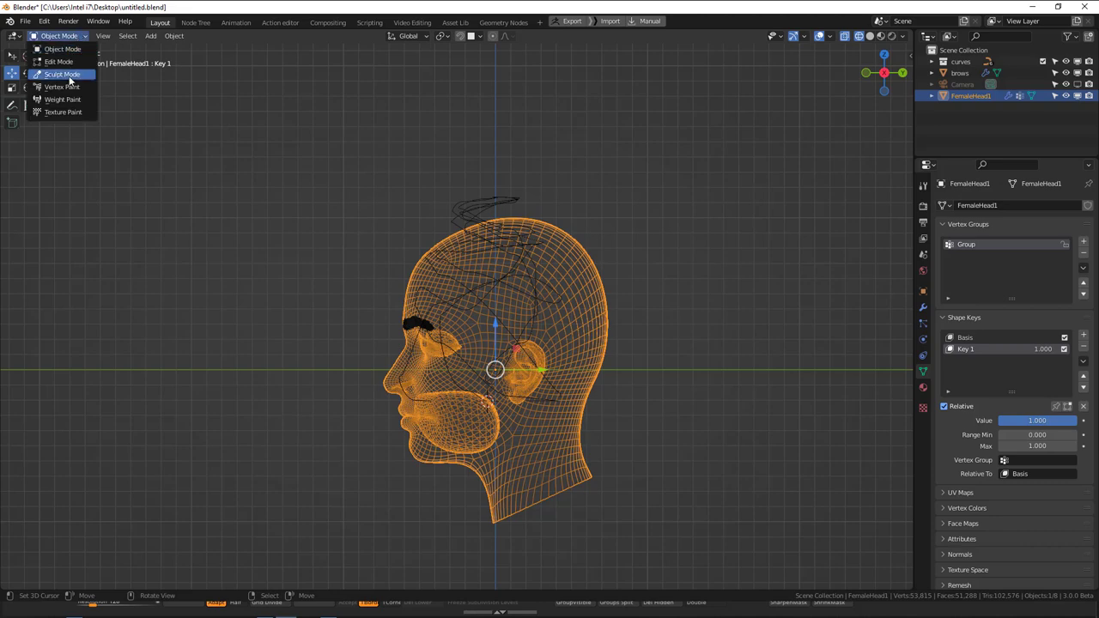
left_click(61, 101)
middle_click_drag(611, 304, 699, 294)
middle_click_drag(185, 86, 247, 177)
left_click(163, 38)
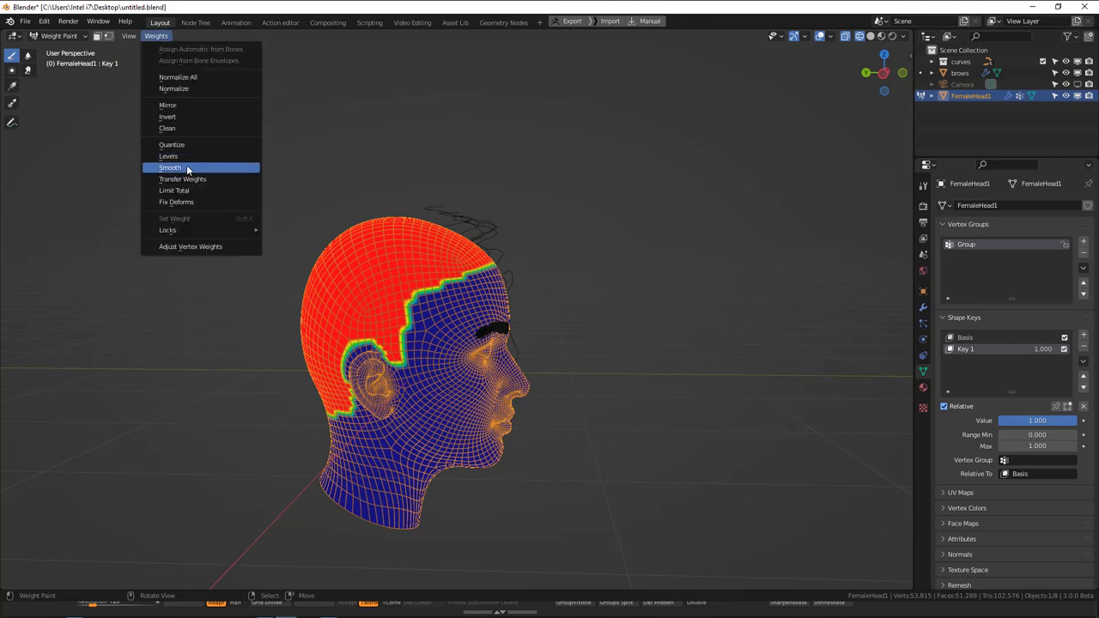
left_click(187, 169)
left_click(155, 36)
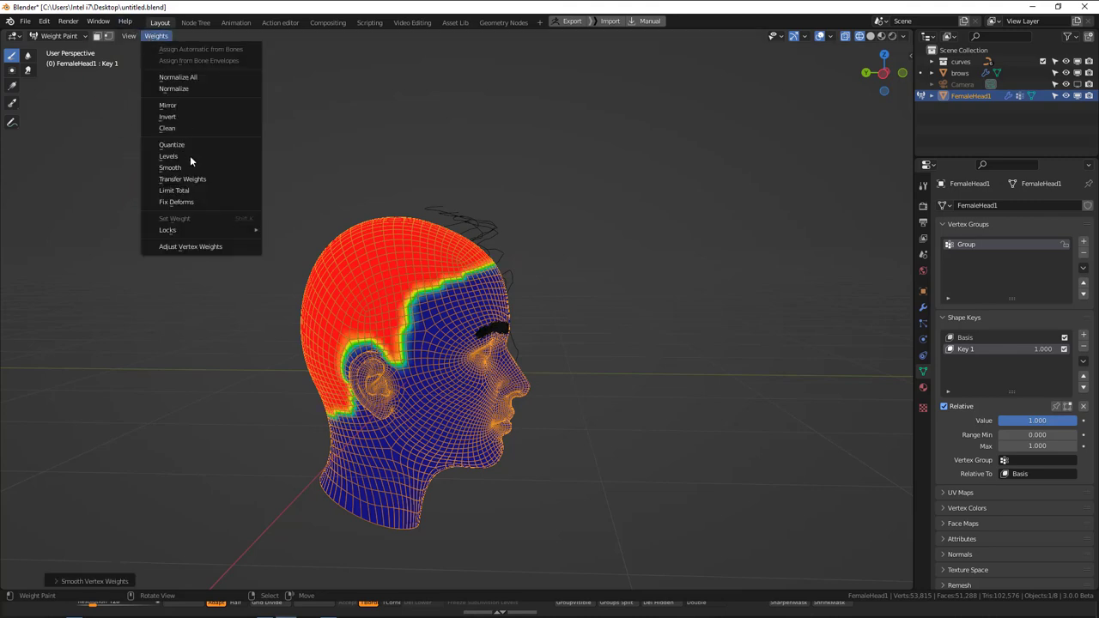
left_click(186, 169)
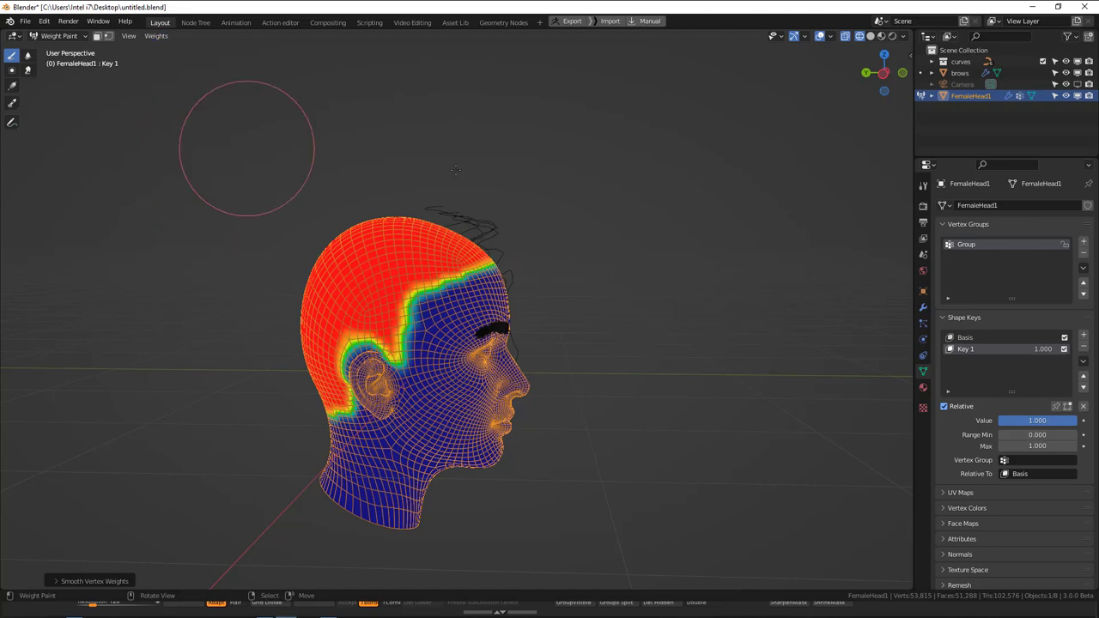
left_click(155, 35)
left_click(185, 168)
- Return the head to Object Mode with solid shading and add a new particle system of type Hair
middle_click_drag(252, 161, 374, 224)
key("ctrl+Tab")
left_click(438, 199)
mouse_move(438, 199)
middle_mouse_down()
mouse_move(605, 208)
mouse_move(793, 314)
middle_mouse_up()
left_click(924, 323)
key("KP_1")
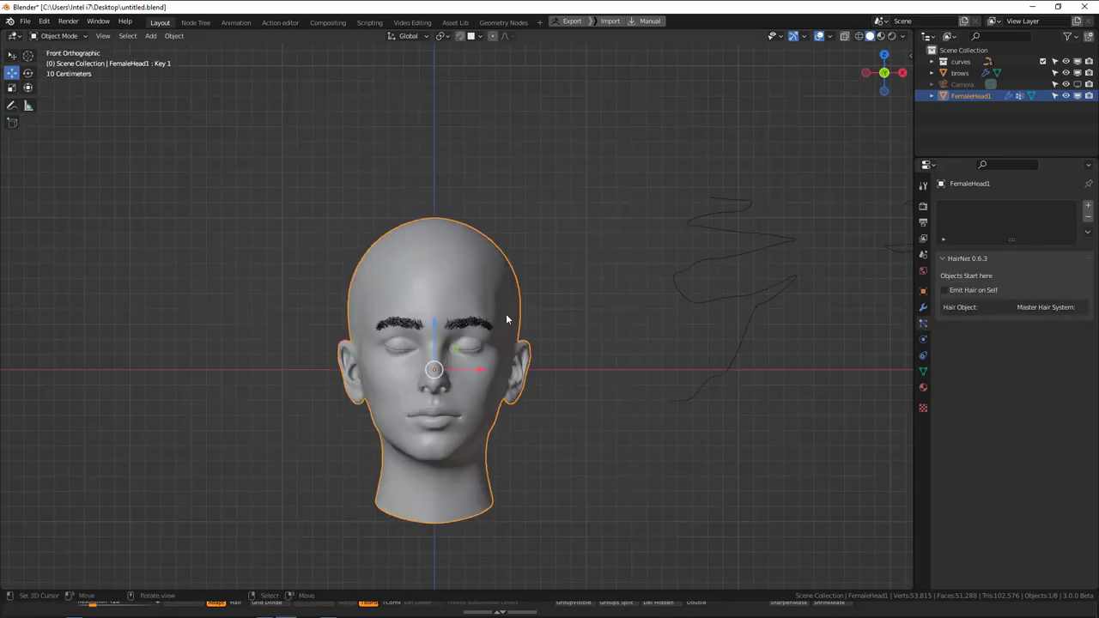
left_click(1088, 208)
left_click(1053, 269)
- Assign the vertex group "Group" to both the Density and Length of the hair particle system
scroll(515, 295, "down", 2)
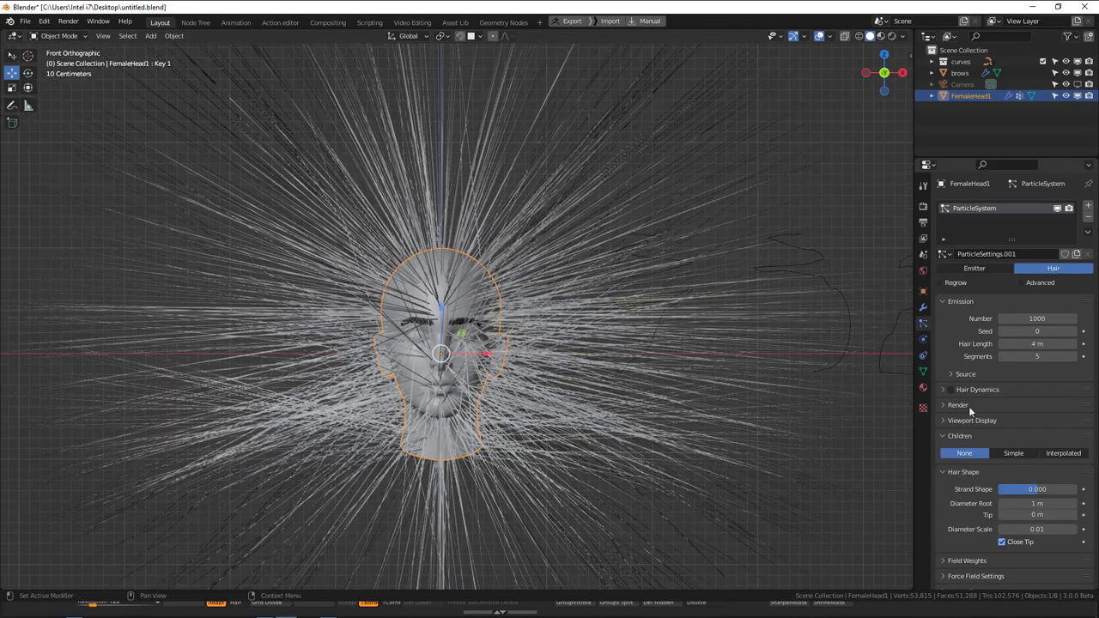
scroll(990, 513, "down", 3)
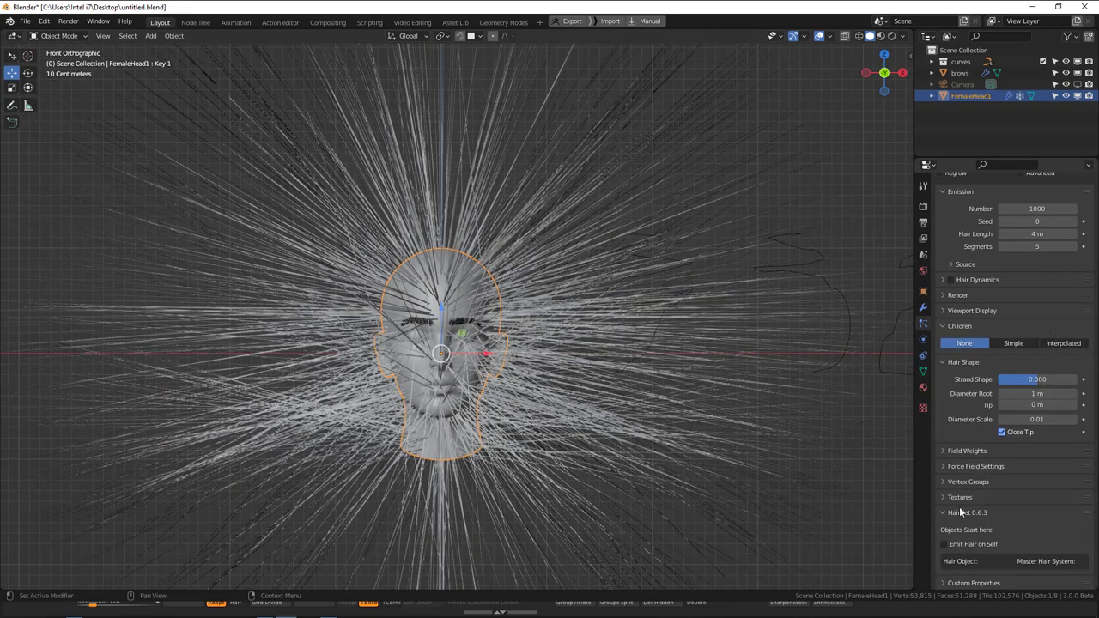
left_click(965, 482)
left_click(1031, 499)
left_click(1022, 380)
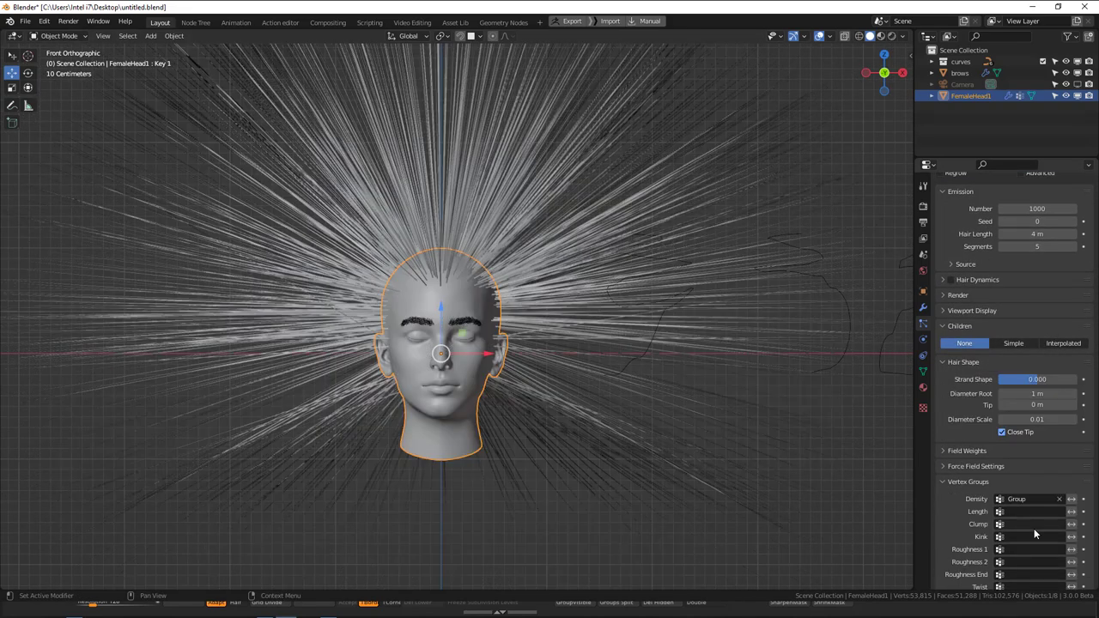
left_click(1031, 512)
left_click(1022, 394)
middle_click_drag(777, 342, 1018, 246)
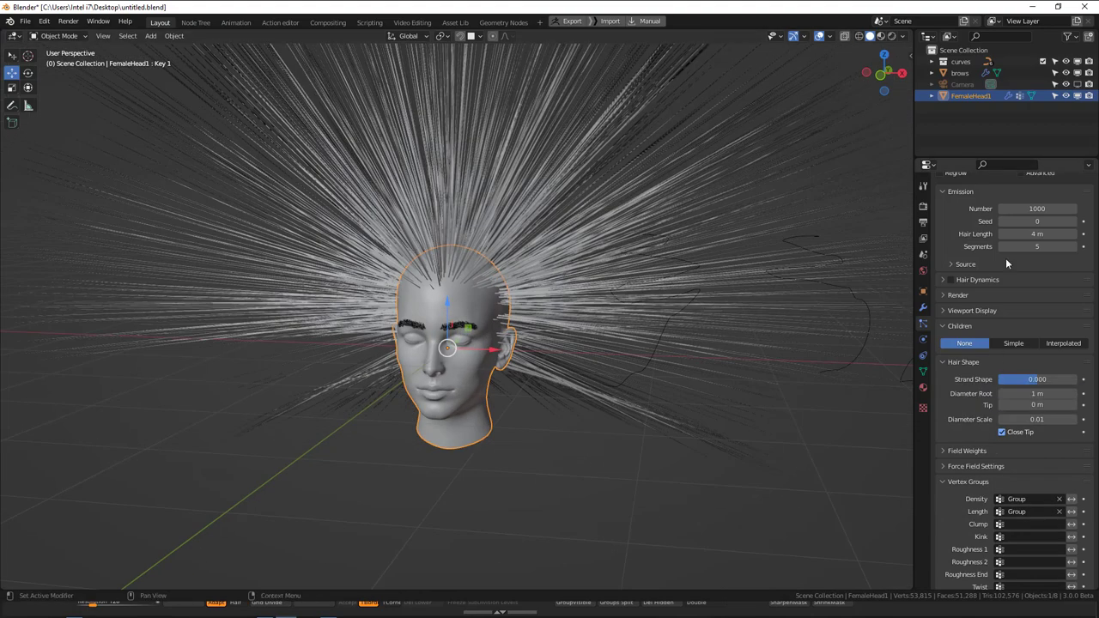
- Set the Hair Length of the particle system to 1 m
scroll(1017, 246, "up", 3)
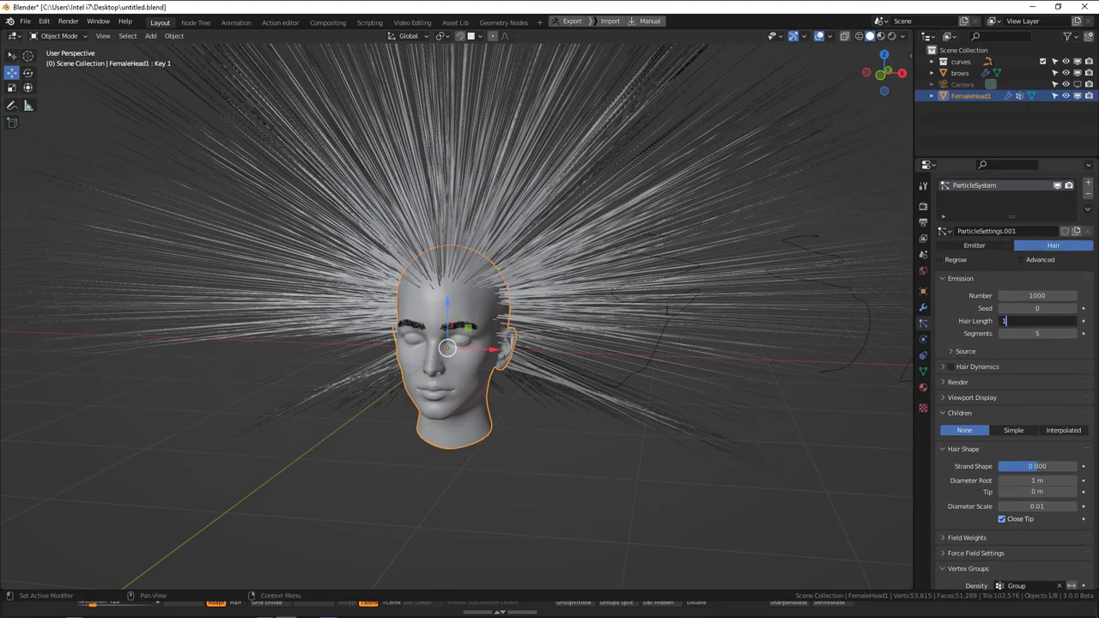
key("Return")
key("KP_1")
scroll(665, 308, "up", 2)
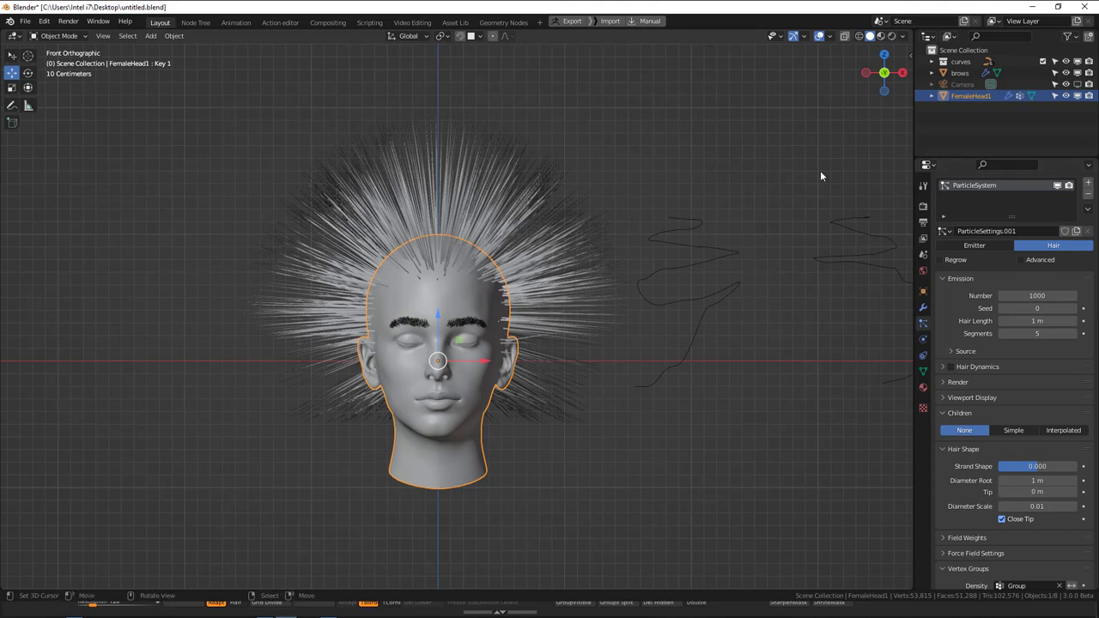
key("q")
left_click(712, 178)
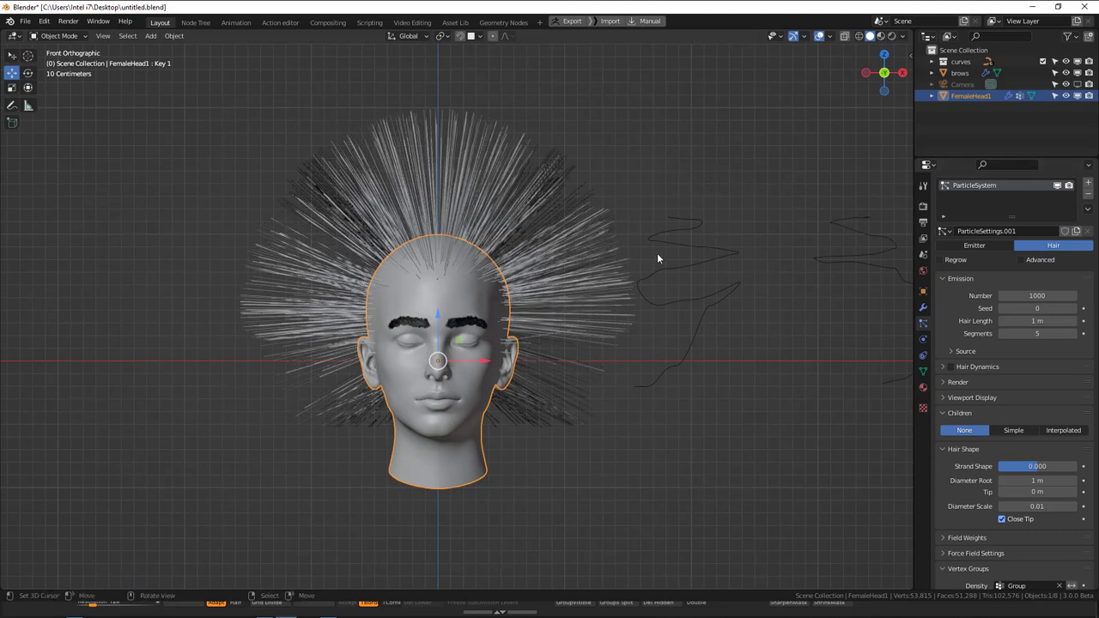
- Set the hair particle system's Render As option to Object
middle_click_drag(692, 315, 645, 292)
scroll(644, 292, "down", 1)
left_click(960, 413)
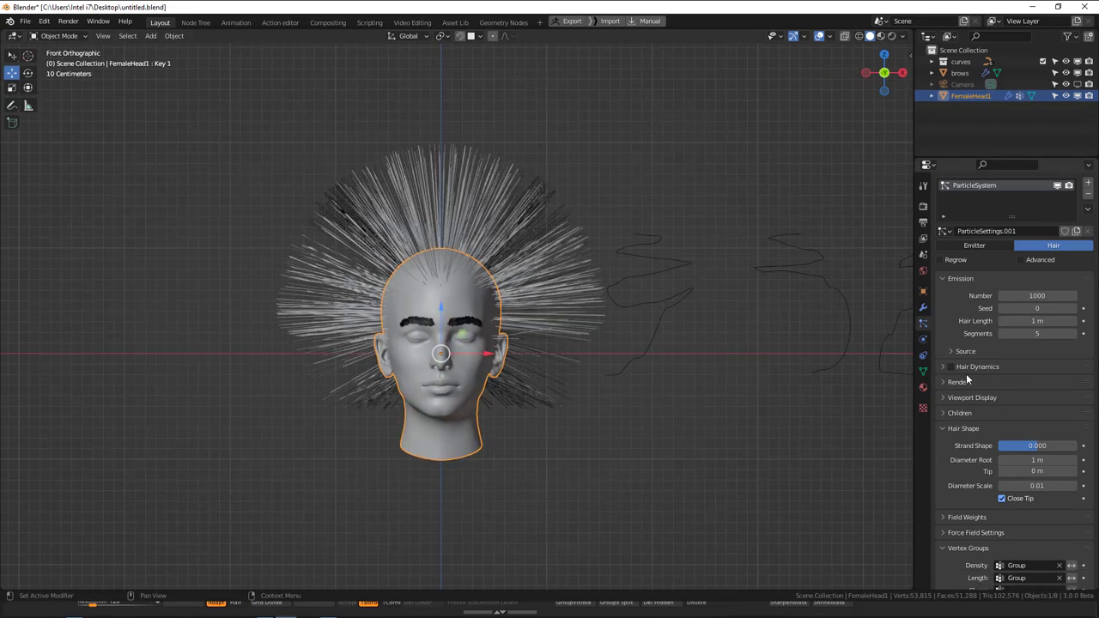
left_click(962, 382)
left_click(1009, 400)
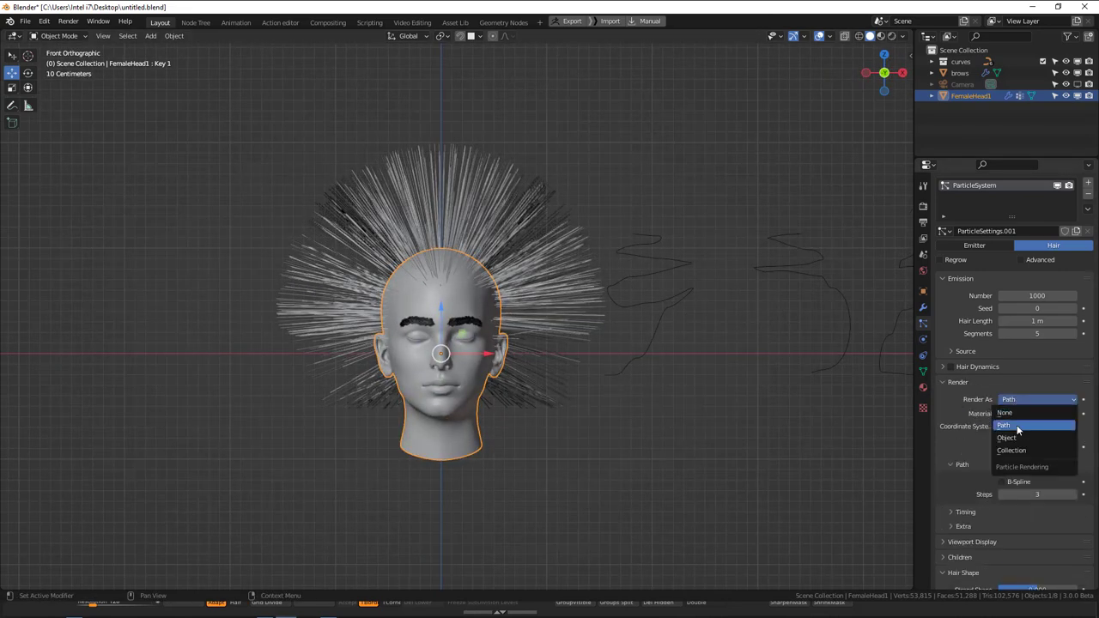
left_click(1021, 432)
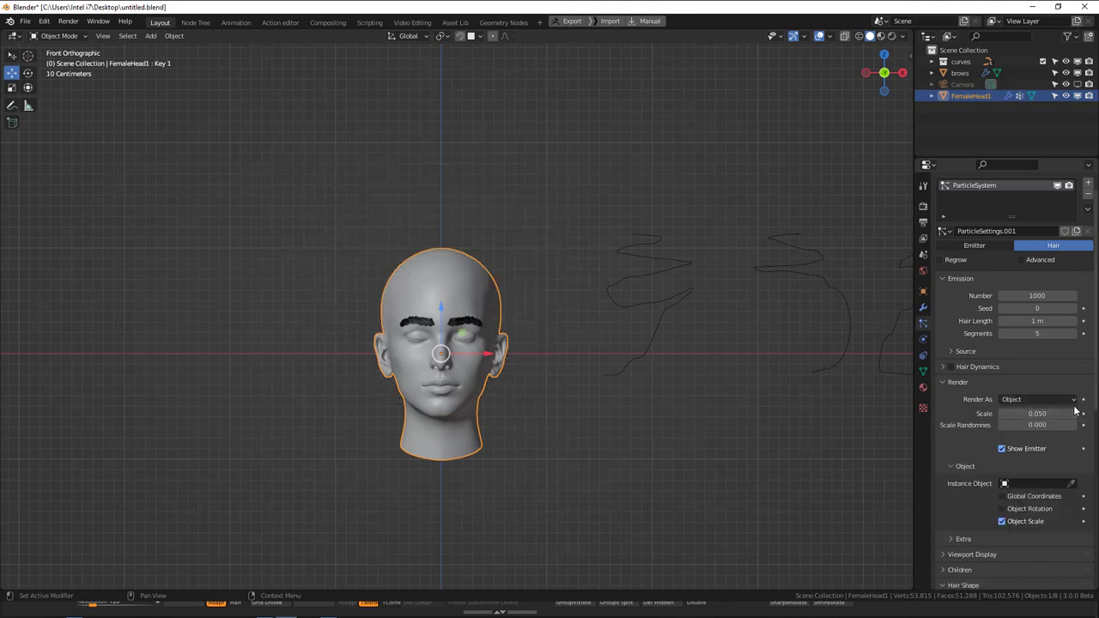
- Set the hair's Instance Object to the spiral curve nearest the head, BezierCurve.001, and enable Object Rotation
left_click(1071, 484)
left_click(675, 304)
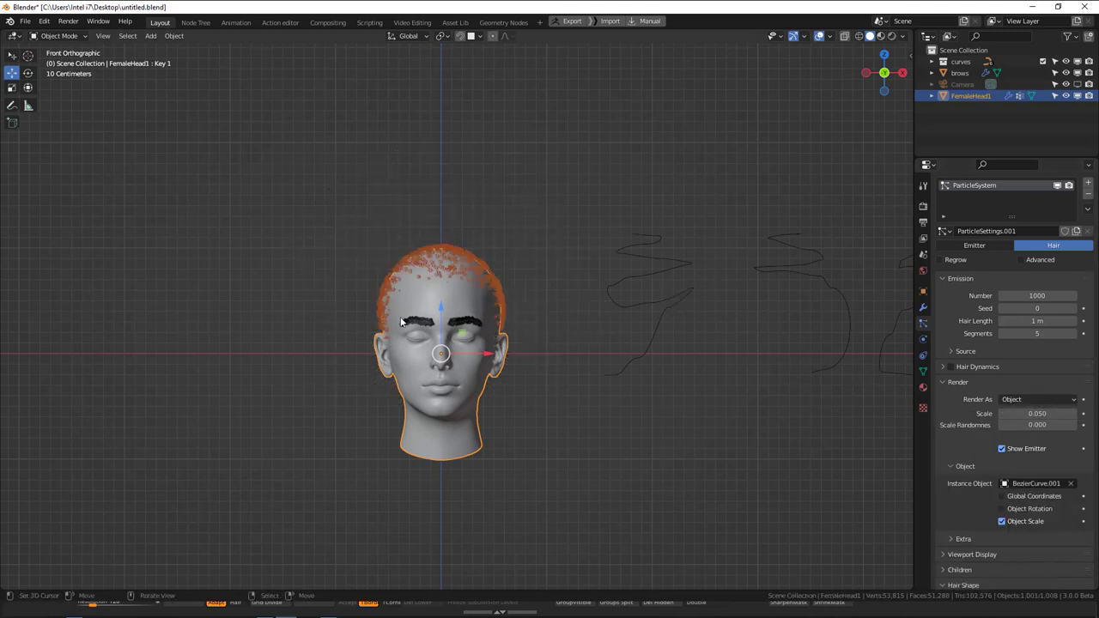
middle_click_drag(532, 292, 467, 304)
key("KP_1")
scroll(836, 394, "up", 1)
left_click(1002, 509)
scroll(658, 289, "down", 4)
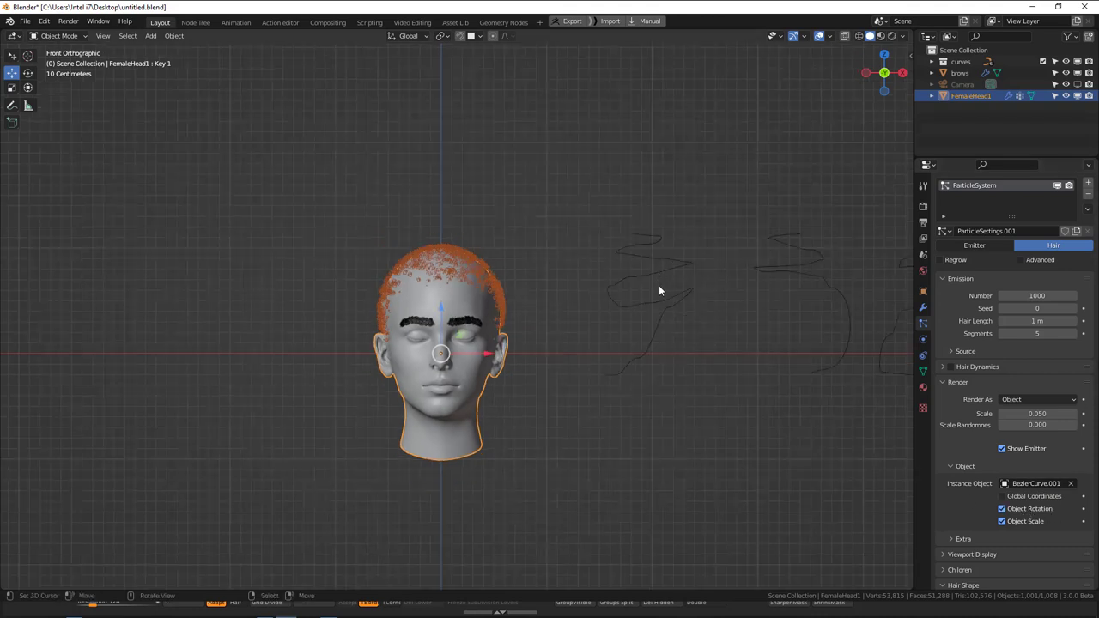
- Select all six hair curves beside the head and rotate them 90° about the Y axis
scroll(713, 294, "up", 1)
left_click(519, 286)
scroll(532, 265, "up", 2)
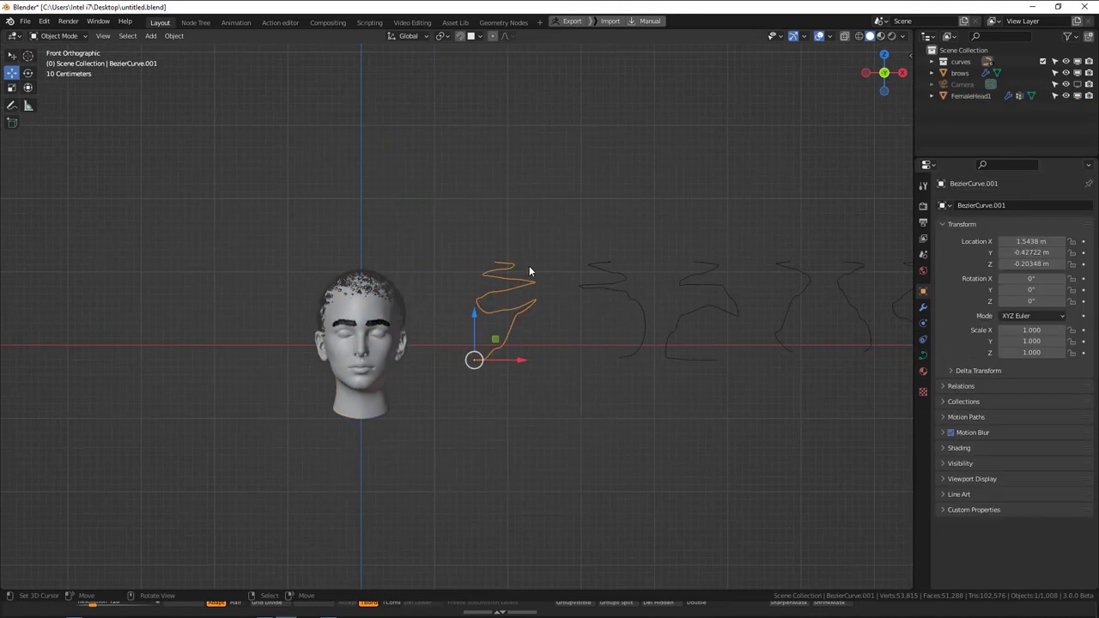
key("r")
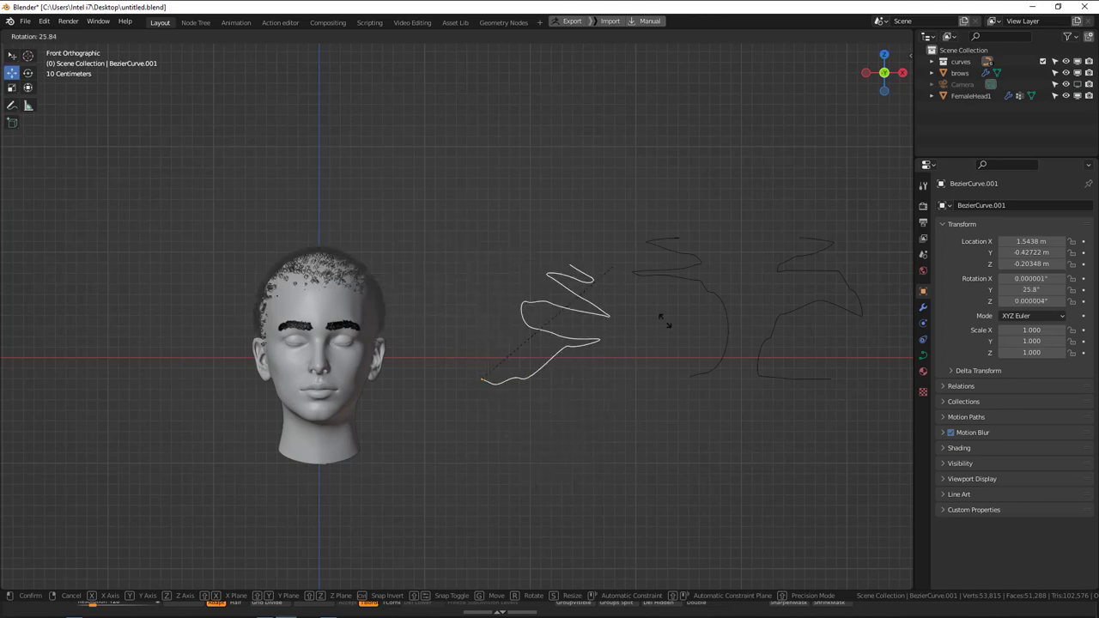
key("Escape")
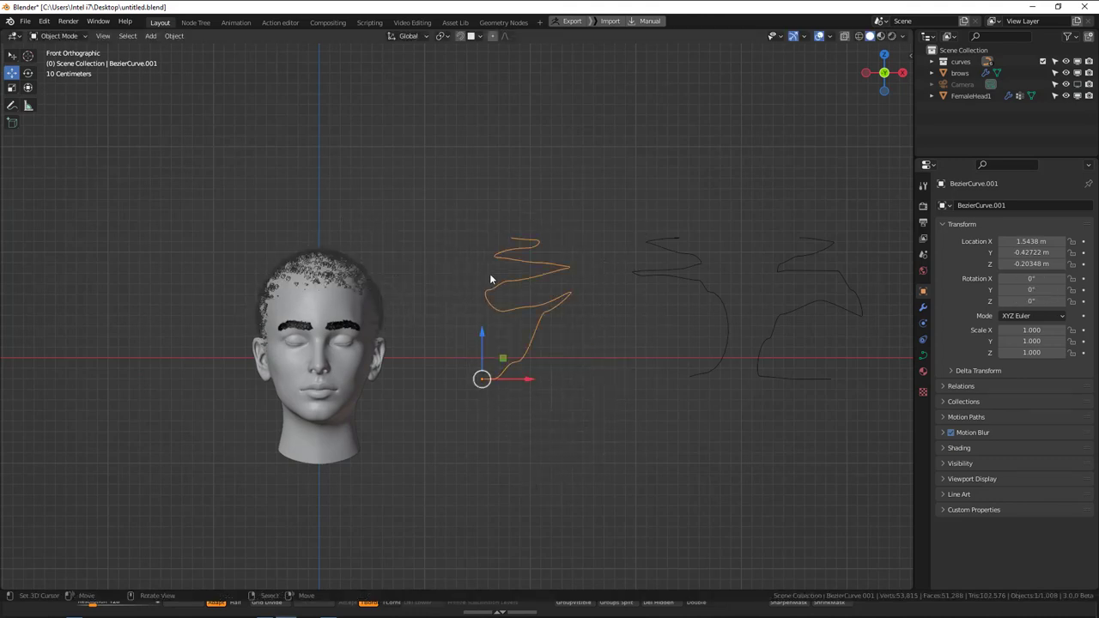
middle_click_drag(572, 261, 508, 266, "shift")
scroll(644, 296, "down", 5)
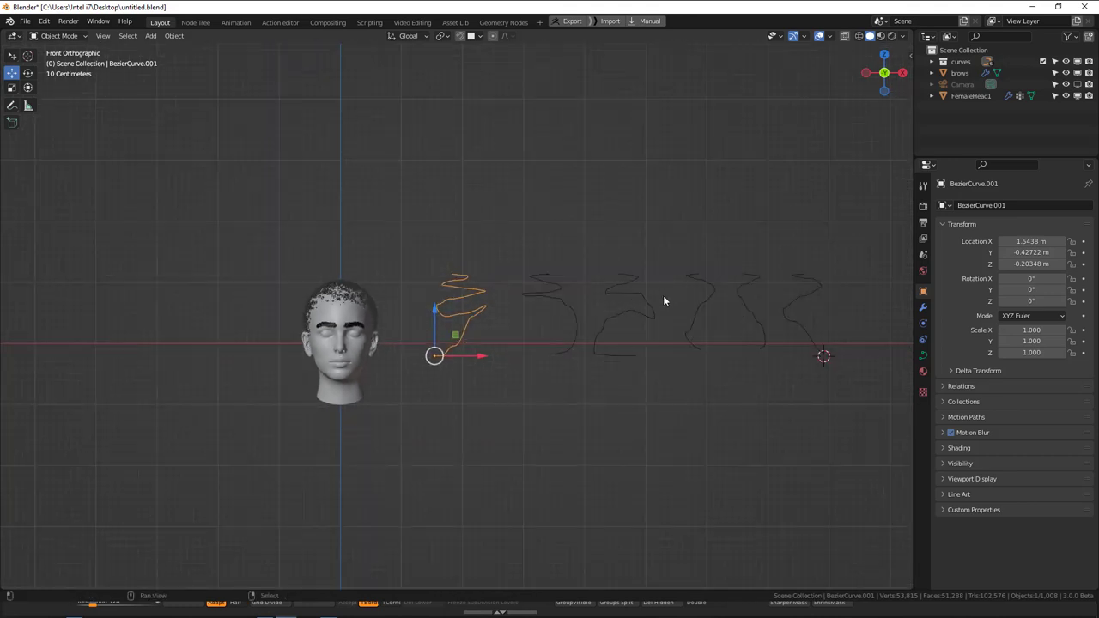
scroll(601, 303, "up", 2)
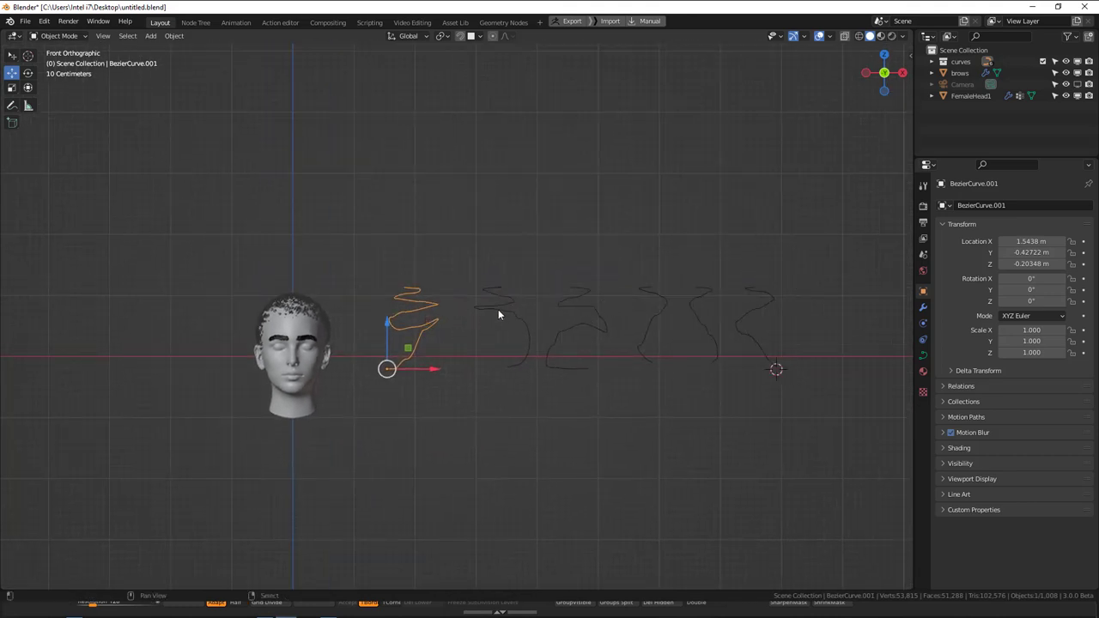
left_click(516, 309, "shift")
left_click(595, 305, "shift")
left_click(655, 303, "shift")
left_click(701, 308, "shift")
left_click(756, 299, "shift")
key("r")
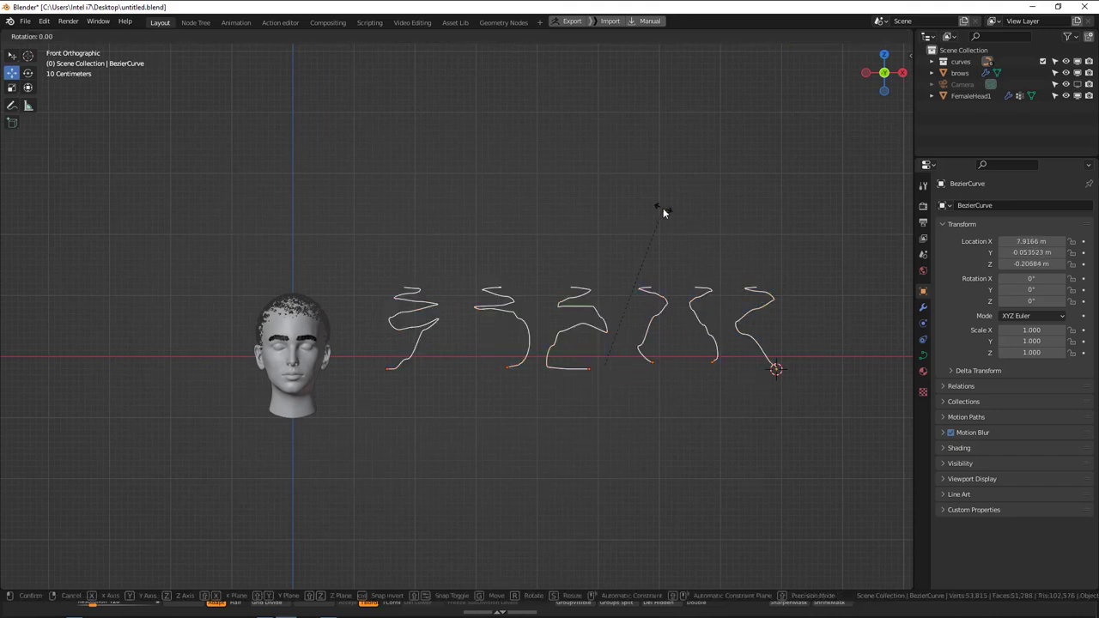
key("y")
key("9")
key("0")
key("Return")
scroll(653, 221, "up", 1)
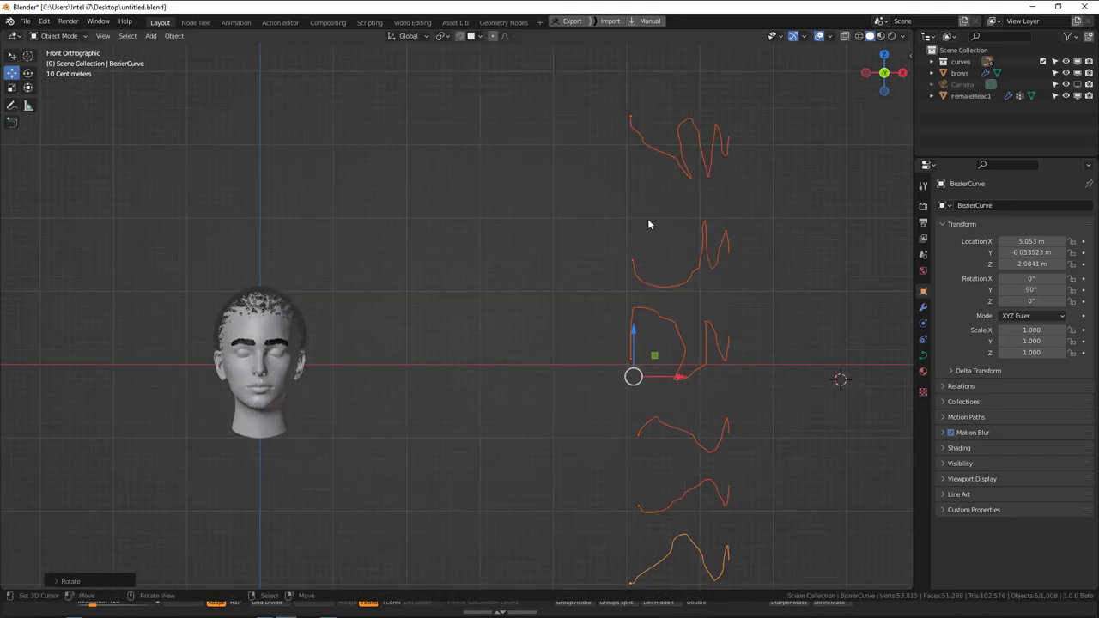
- Select the head and increase the hair particles' render Scale to about 0.194
scroll(209, 282, "up", 4)
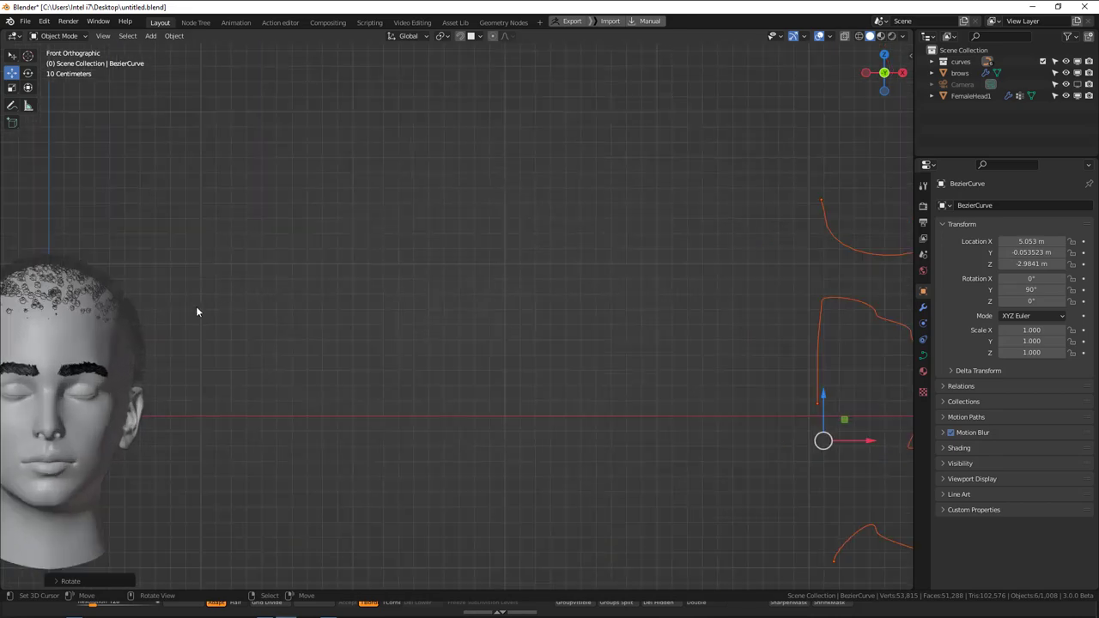
middle_click_drag(150, 314, 579, 311, "shift")
scroll(580, 311, "up", 3)
middle_click_drag(503, 286, 466, 300)
key("KP_1")
left_click(503, 273)
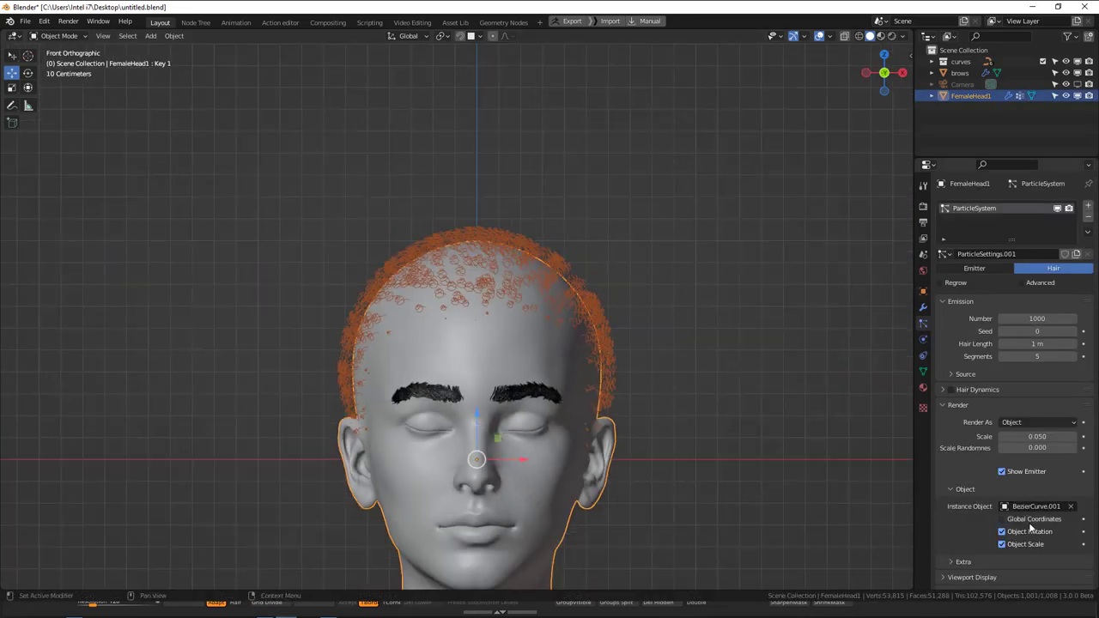
left_click_drag(1038, 436, 1073, 436)
- Inspect the head's hair strands in Particle Edit mode and return to Object Mode
key("ctrl+Tab")
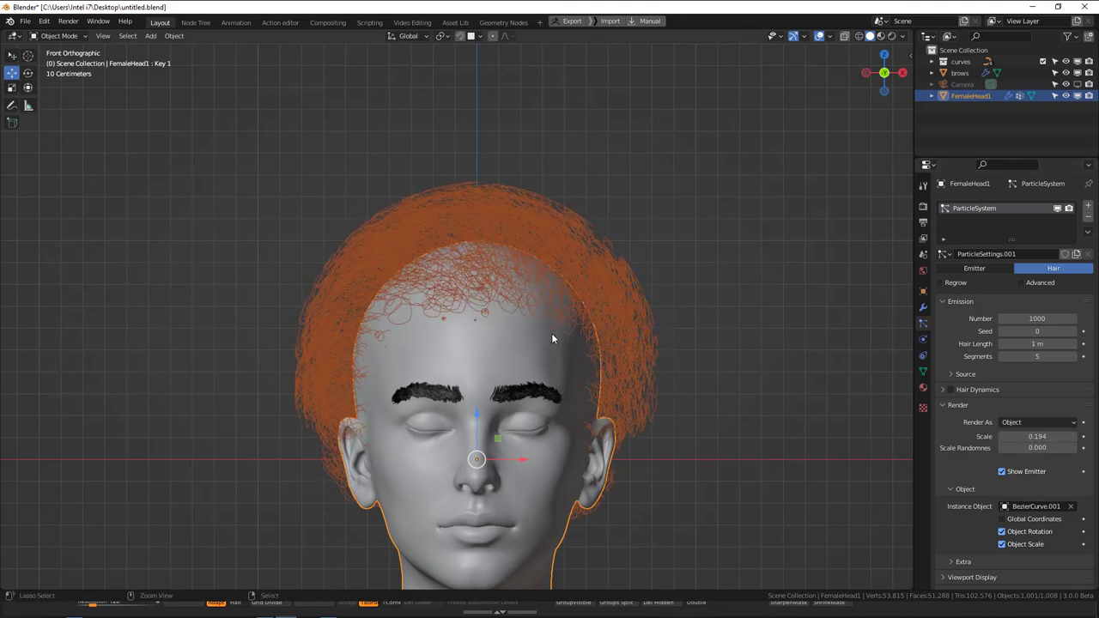
key("ctrl+Tab")
left_click(488, 391)
scroll(337, 218, "down", 1)
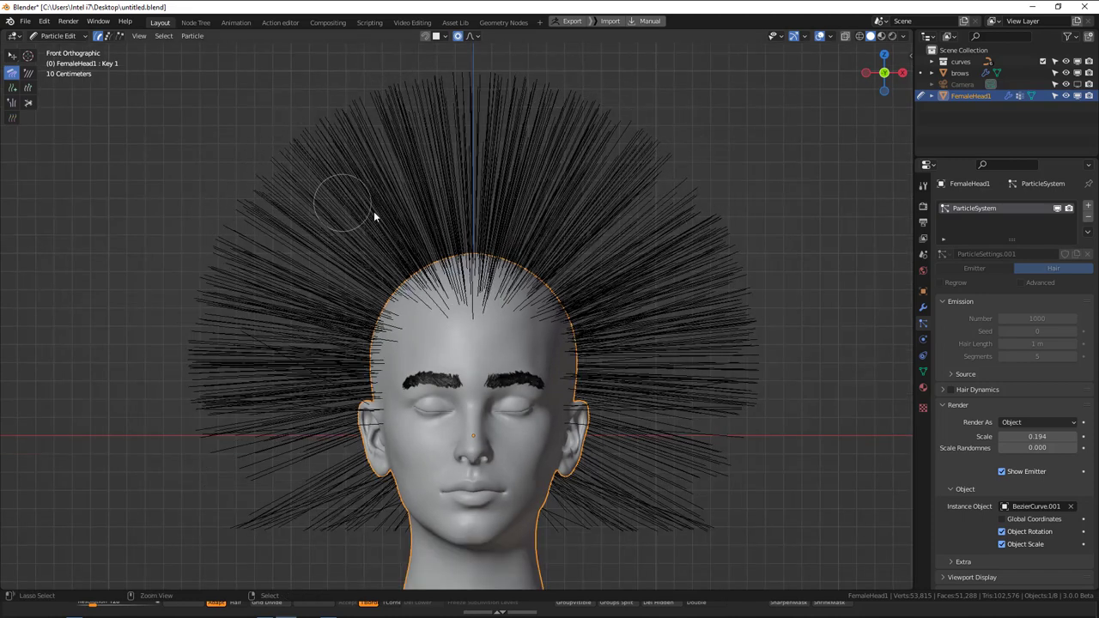
key("ctrl+Tab")
left_click(291, 213)
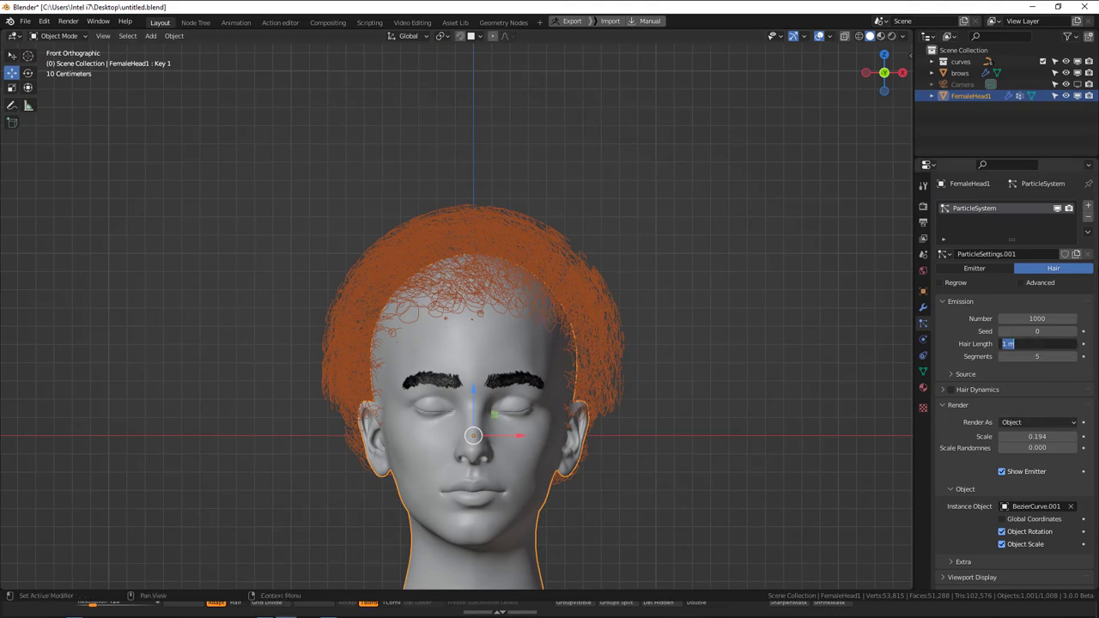
left_click(760, 394)
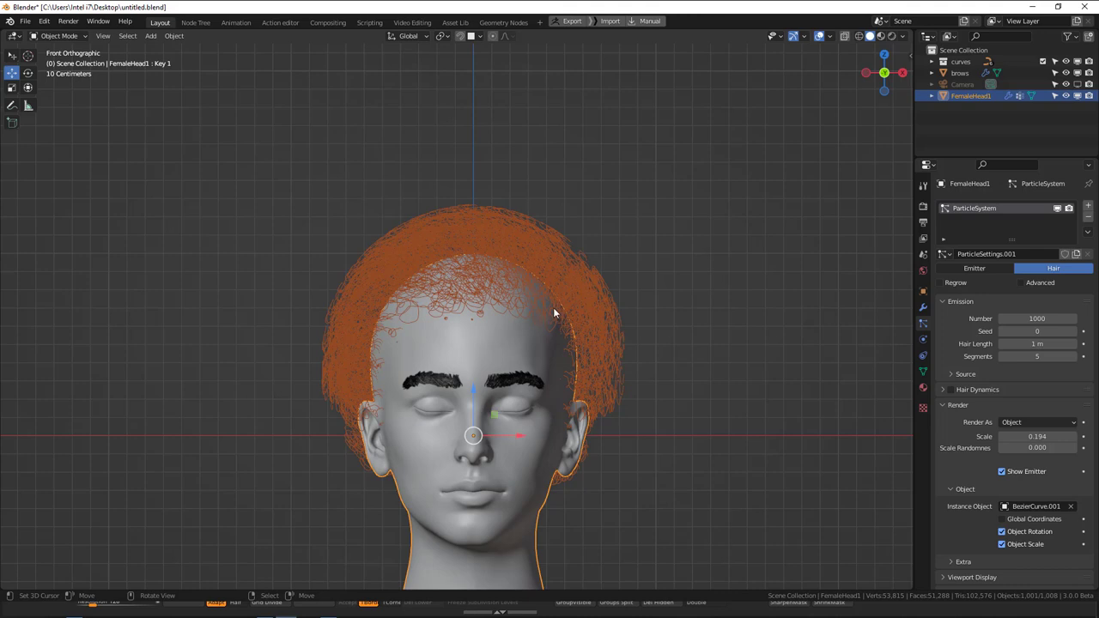
- Raise the hair's render Scale to about 0.254 and set the emission Number to 200
mouse_move(1037, 437)
left_mouse_down()
mouse_move(1069, 437)
mouse_move(1041, 438)
left_mouse_up()
left_click(1037, 318)
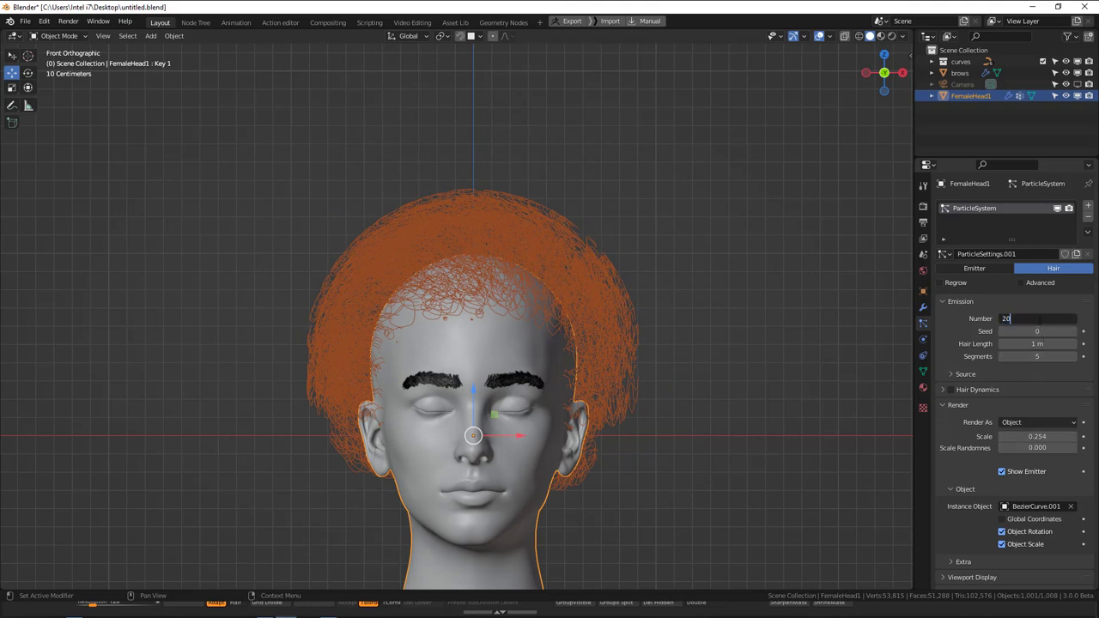
key("Return")
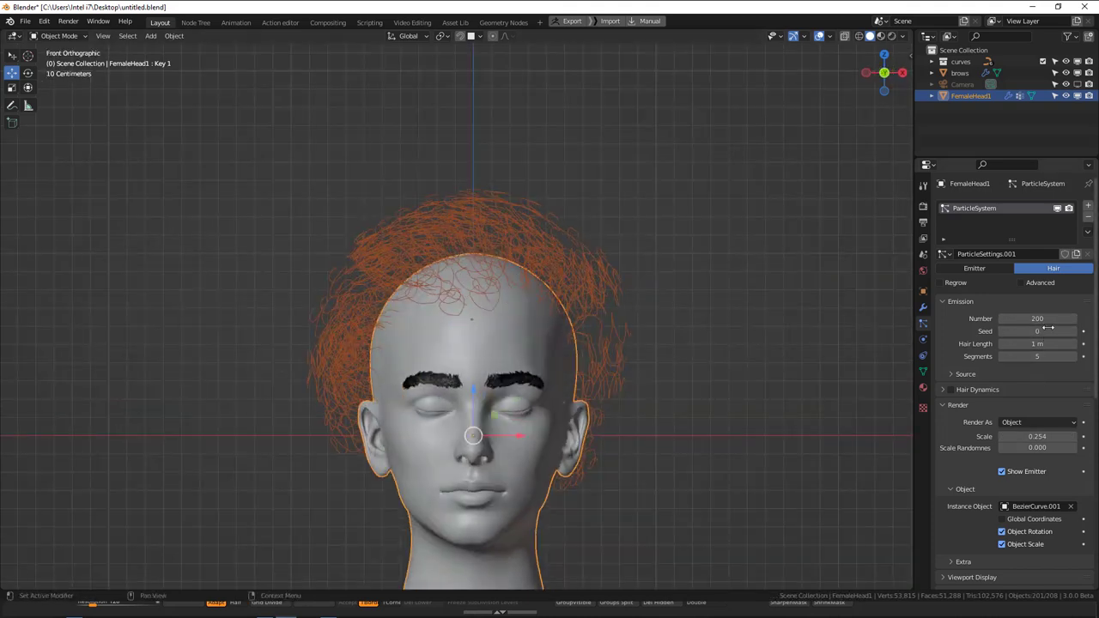
left_click_drag(1046, 321, 1023, 321)
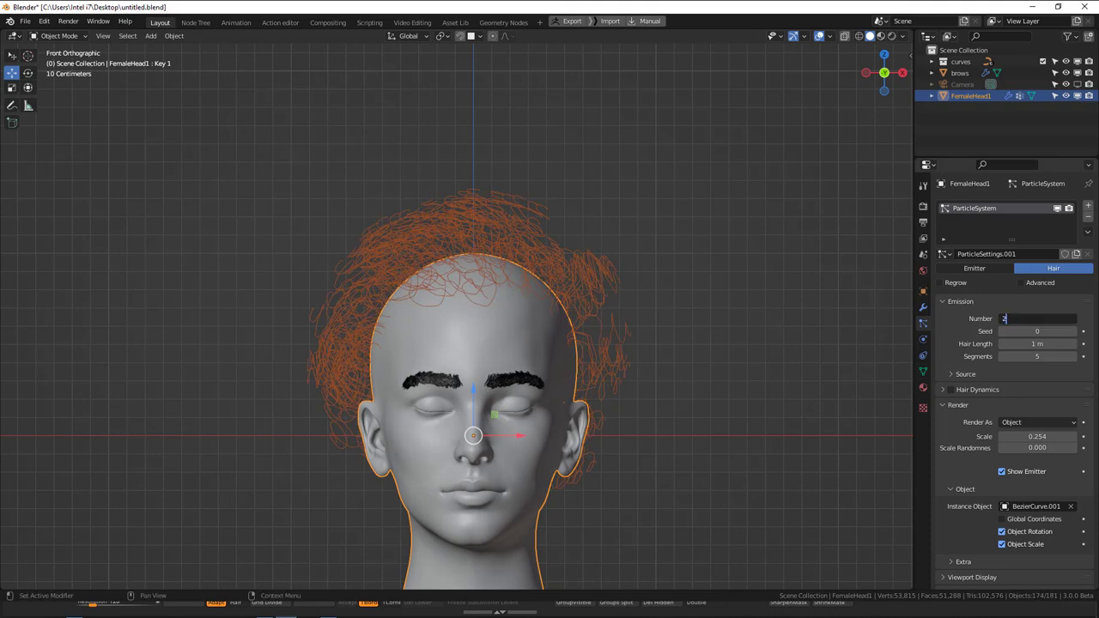
key("Return")
- Check the 200 strands in Particle Edit mode and go back to Object Mode
key("ctrl+Tab")
left_click(515, 302)
key("ctrl+Tab")
left_click(473, 320)
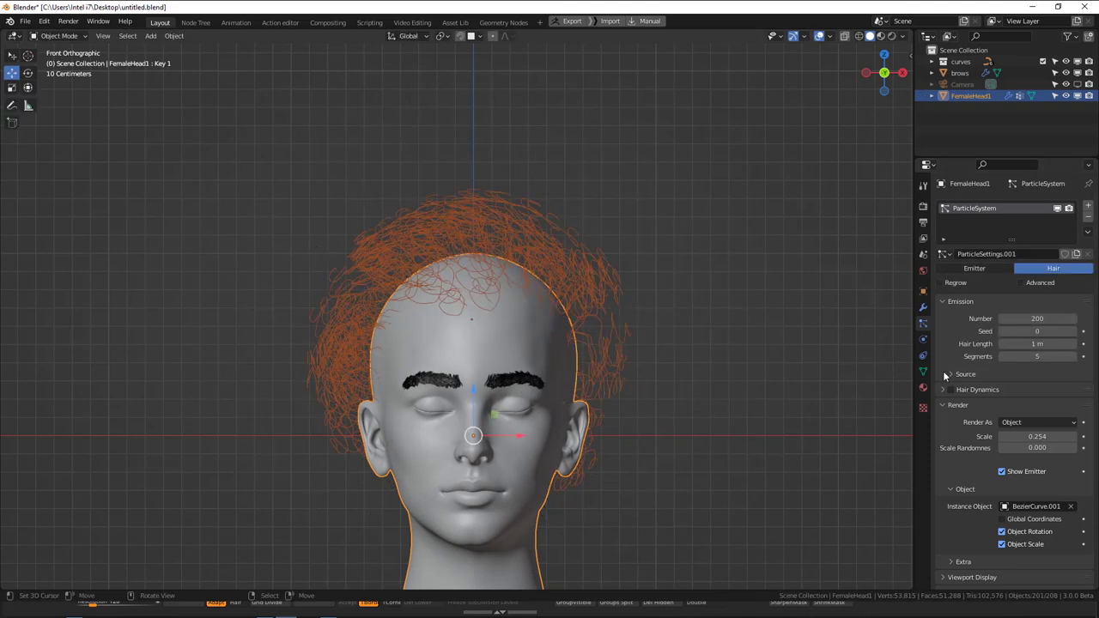
- Set the Hair Length to 0.2 m and preview the strands in Particle Edit mode
left_click(1049, 342)
type(".2")
key("Return")
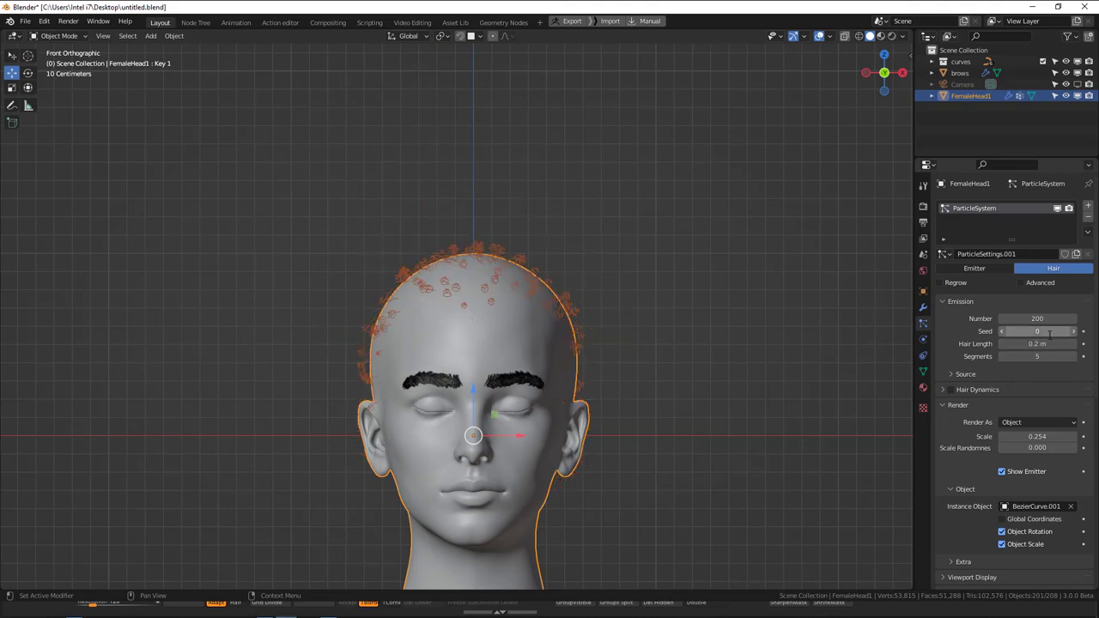
key("ctrl+Tab")
left_click(545, 341)
key("ctrl+Tab")
left_click(458, 294)
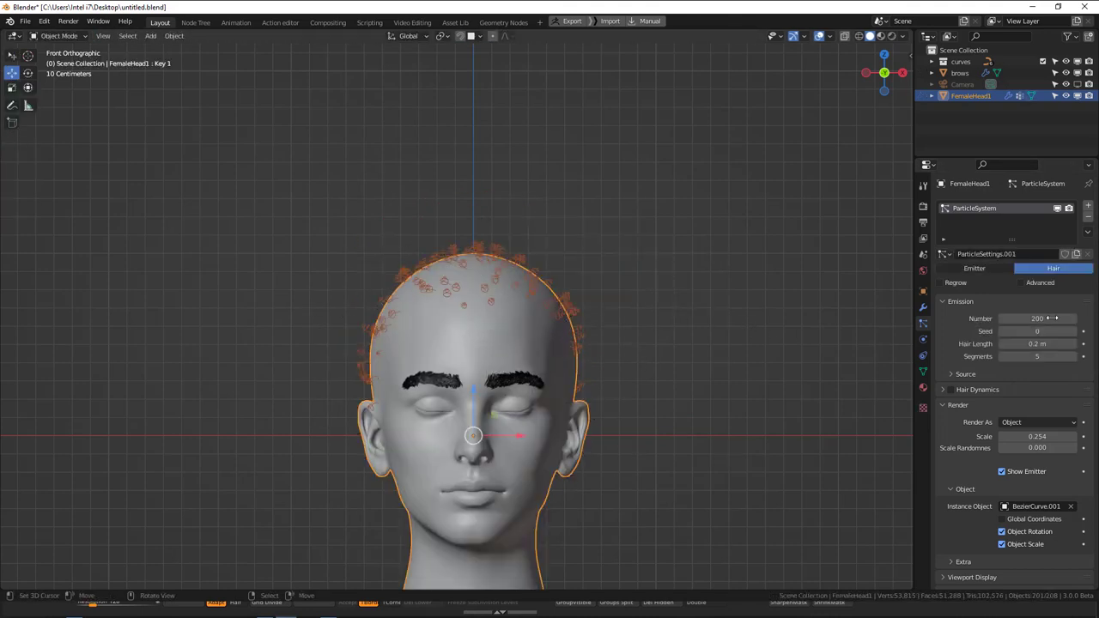
- Set the Hair Length to 0.4 m and preview the strands in Particle Edit mode, ending in Object Mode
left_click(1038, 344)
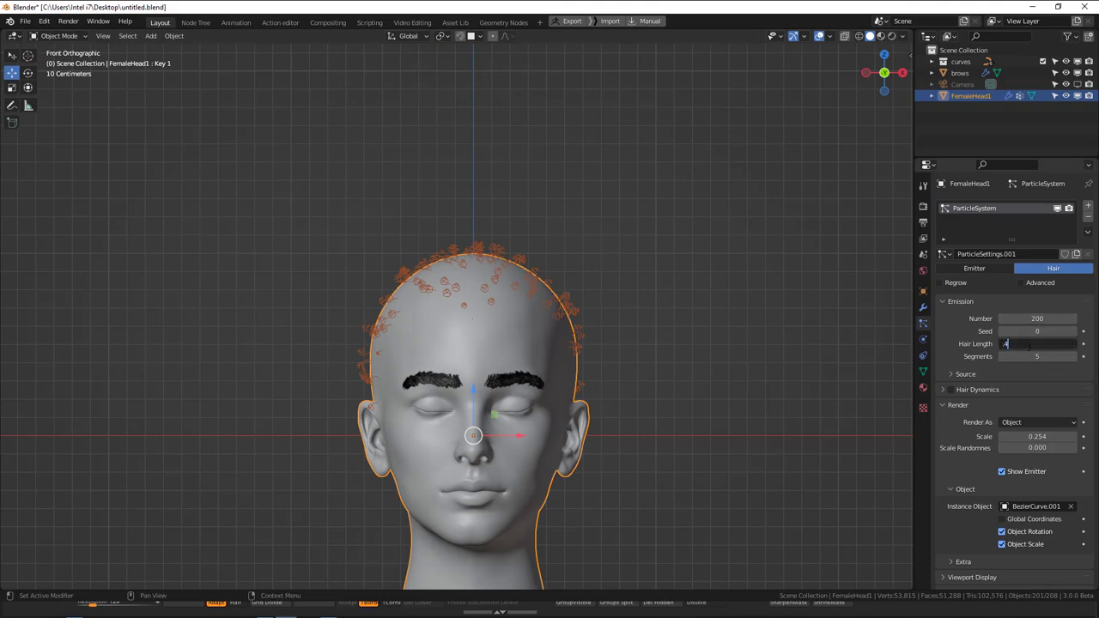
key("Return")
key("ctrl+Tab")
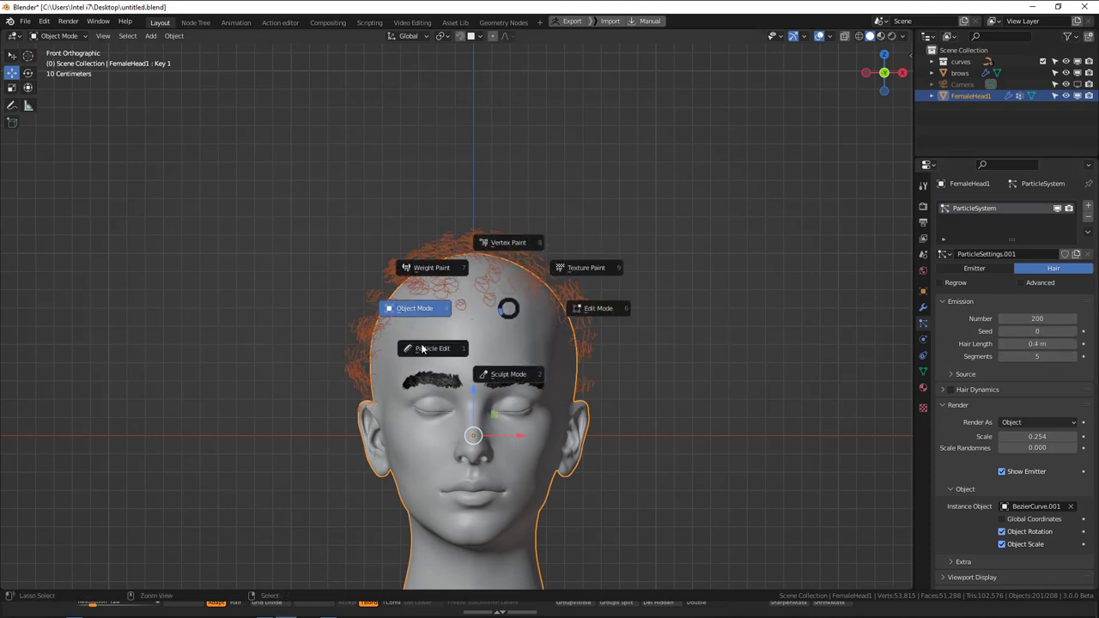
left_click(429, 316)
key("ctrl+Tab")
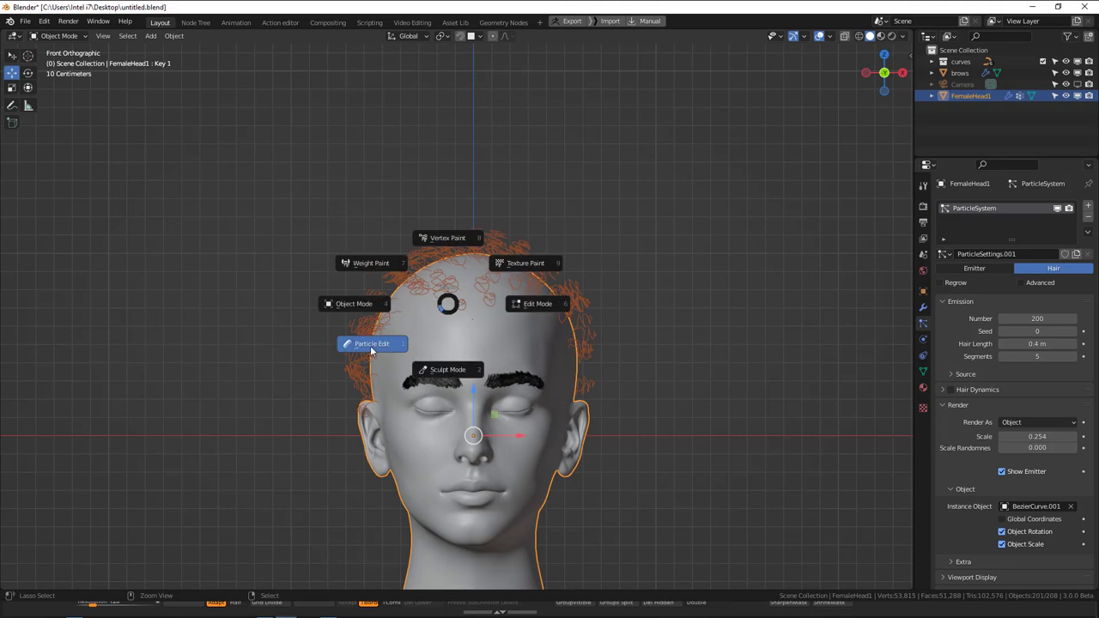
left_click(372, 349)
key("ctrl+Tab")
left_click(371, 259)
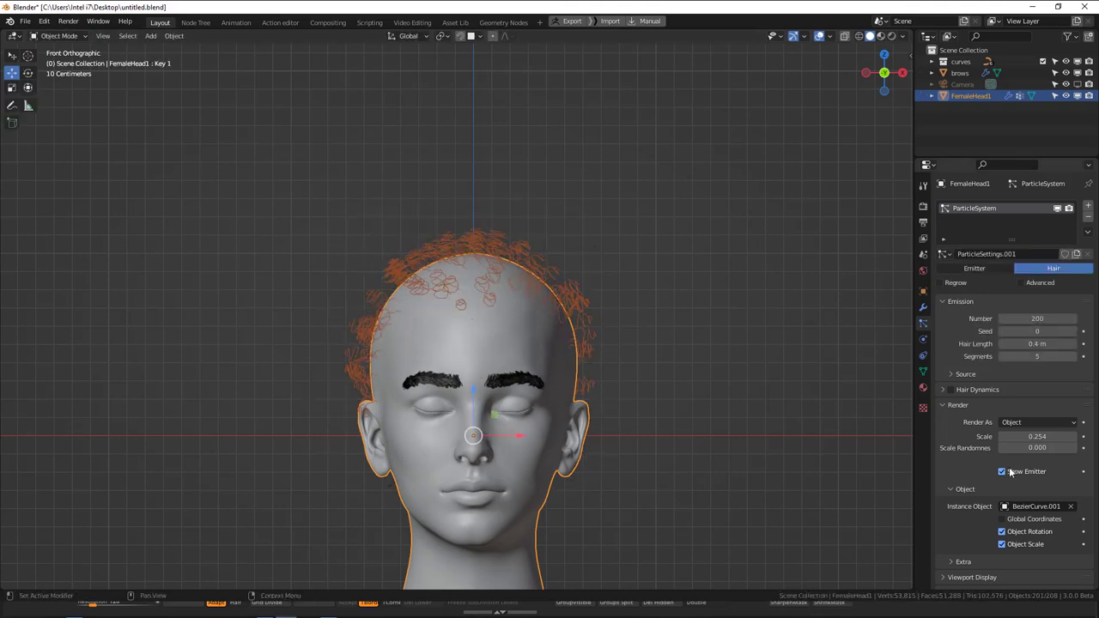
- Compare the hair rendered as Path and as Object, adjusting the object Scale in between
left_click(1037, 422)
left_click(1005, 448)
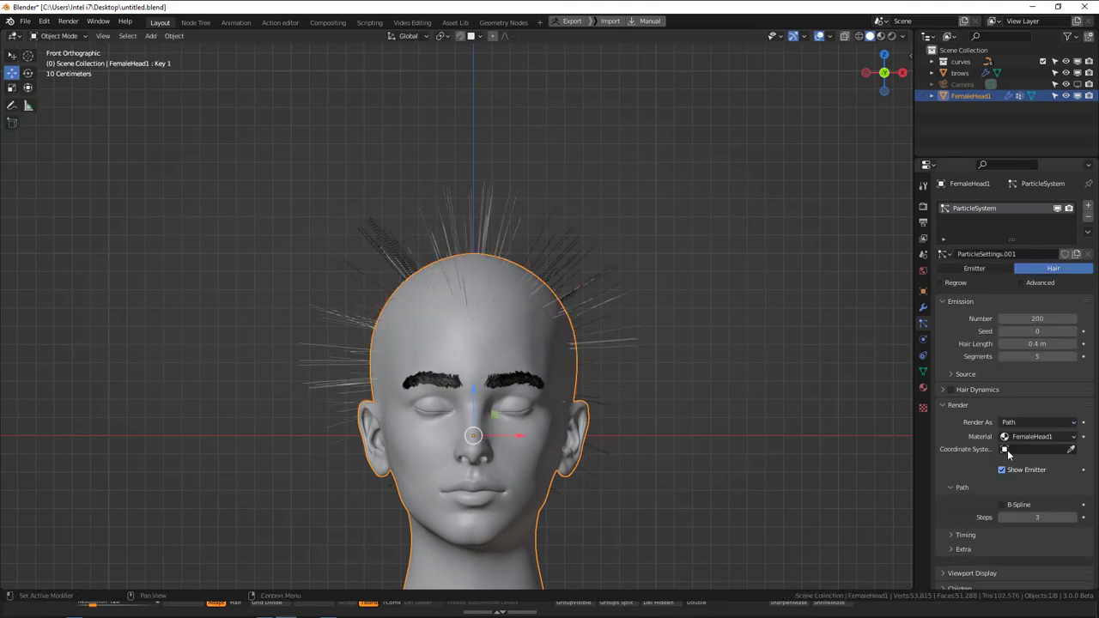
left_click(1043, 421)
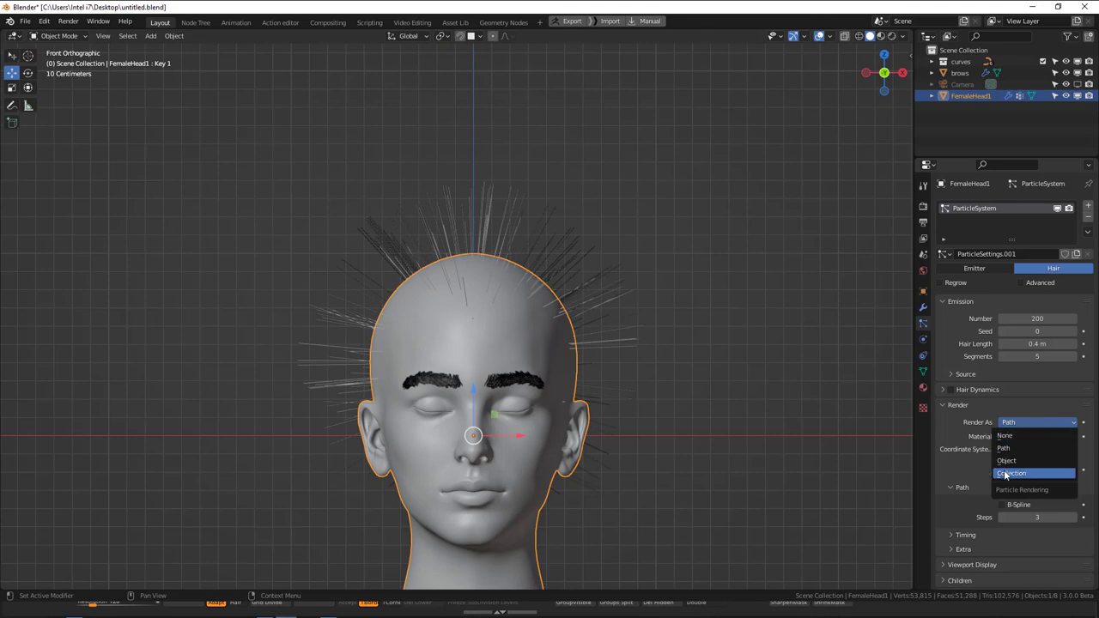
left_click(1006, 461)
left_click_drag(1040, 438, 1027, 436)
left_click(1037, 422)
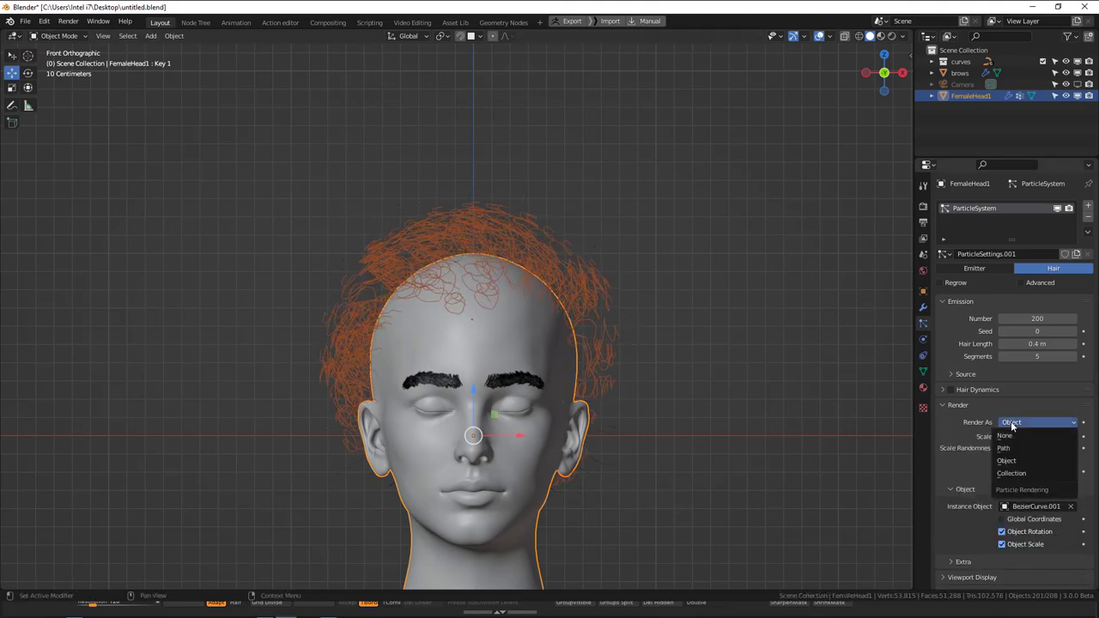
left_click(1010, 448)
left_click(1032, 437)
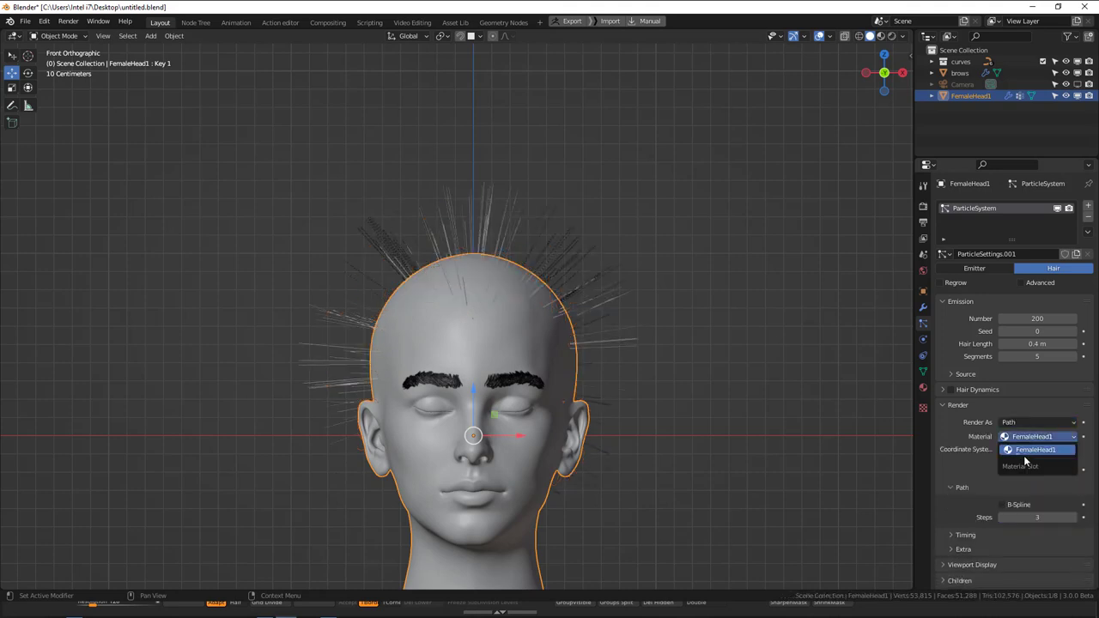
- Set the hair's Render As option to Object and its Scale to about 0.553
left_click(1030, 422)
left_click(1027, 462)
left_click_drag(1048, 443, 1053, 442)
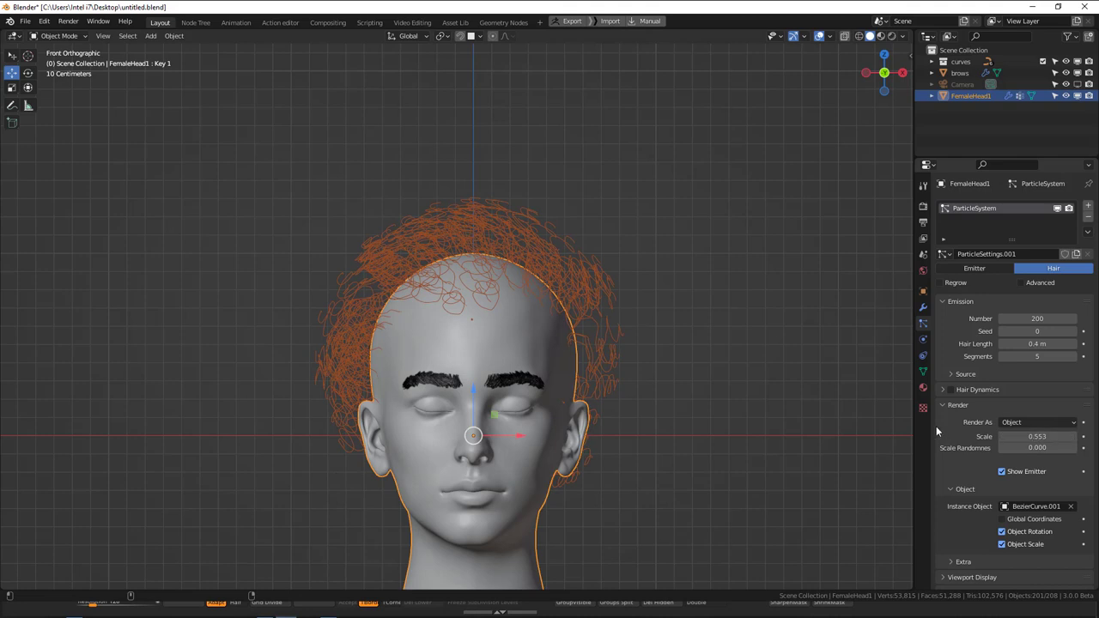
- Render the hair as Collection using the "curves" collection as the instance, with Pick Random enabled
left_click(1001, 423)
left_click(1031, 474)
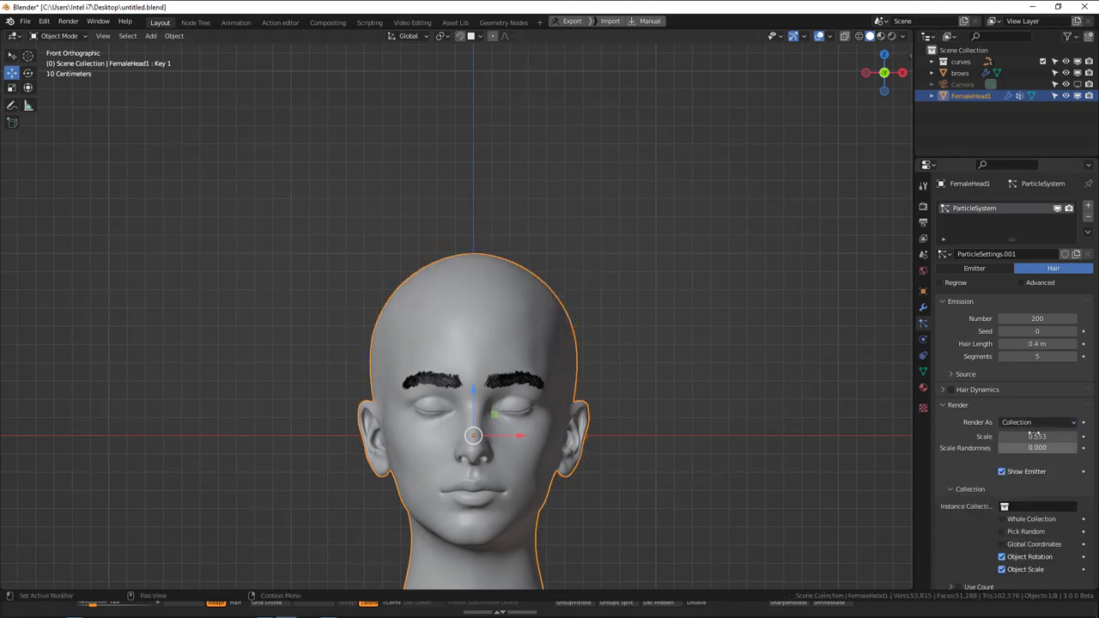
left_click(1035, 506)
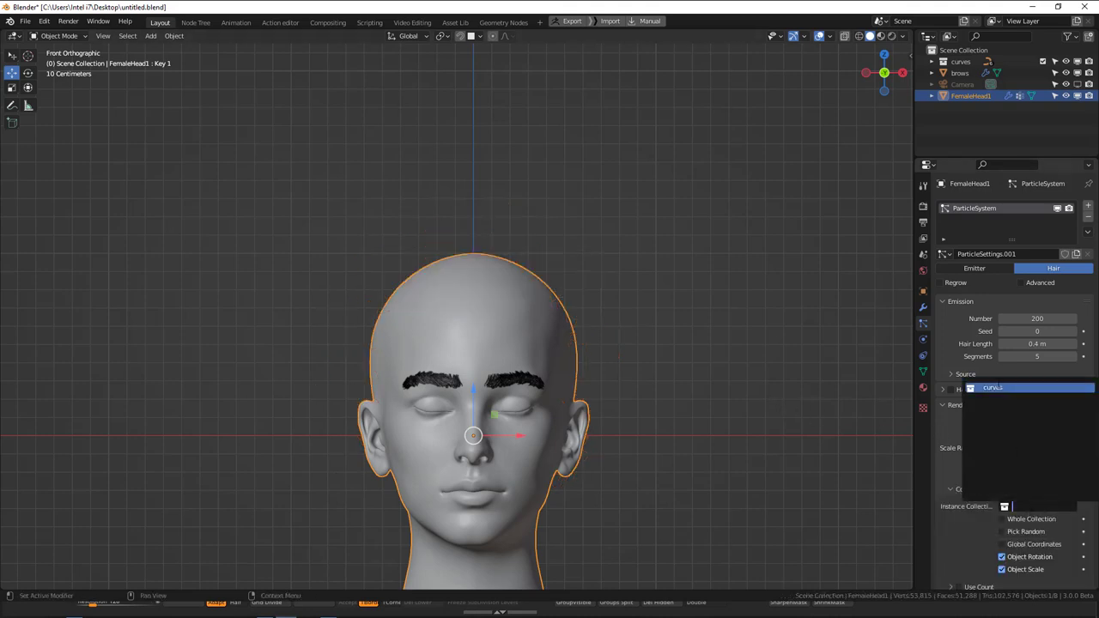
left_click(1022, 388)
middle_click_drag(613, 396, 601, 300)
left_click(641, 399)
left_click(1002, 532)
middle_click_drag(549, 333, 593, 335)
- Enable Interpolated children for the hair and set their Display Amount to 2
scroll(1027, 471, "down", 5)
left_click(960, 460)
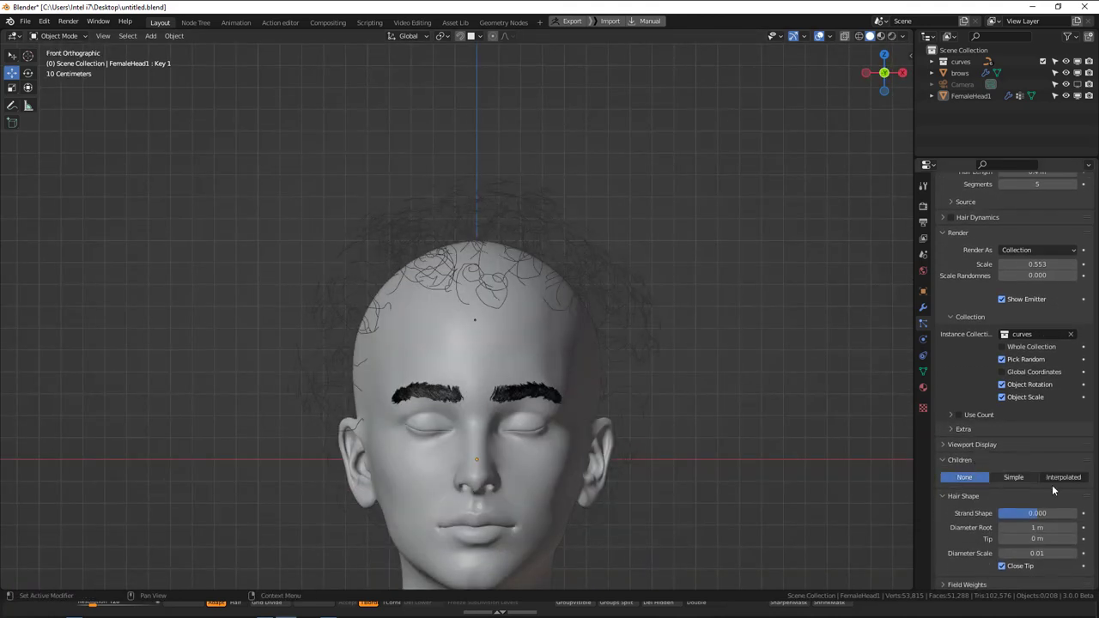
middle_click_drag(549, 335, 357, 272)
left_click(1065, 478)
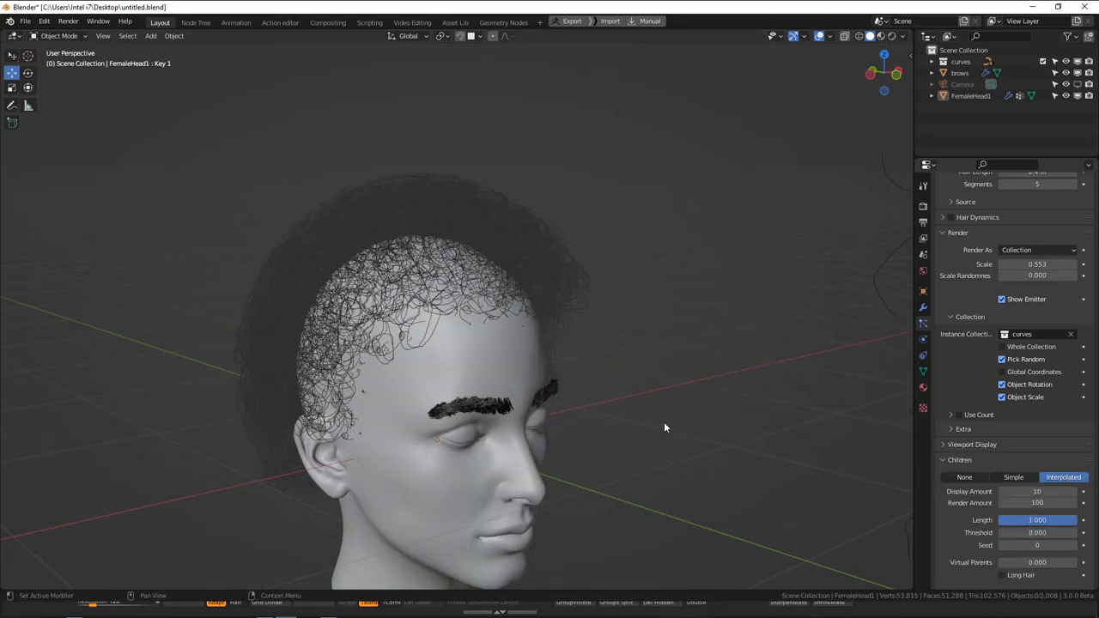
middle_click_drag(555, 394, 494, 353)
left_click(1037, 491)
type("2")
key("Return")
- Switch the hair children to Simple with a Display Amount of 5 and show the head from the front
middle_click_drag(620, 400, 854, 435)
left_click(1012, 478)
middle_click_drag(549, 344, 516, 326)
type("5")
key("Return")
middle_click_drag(749, 395, 622, 384, "alt")
key("KP_1")
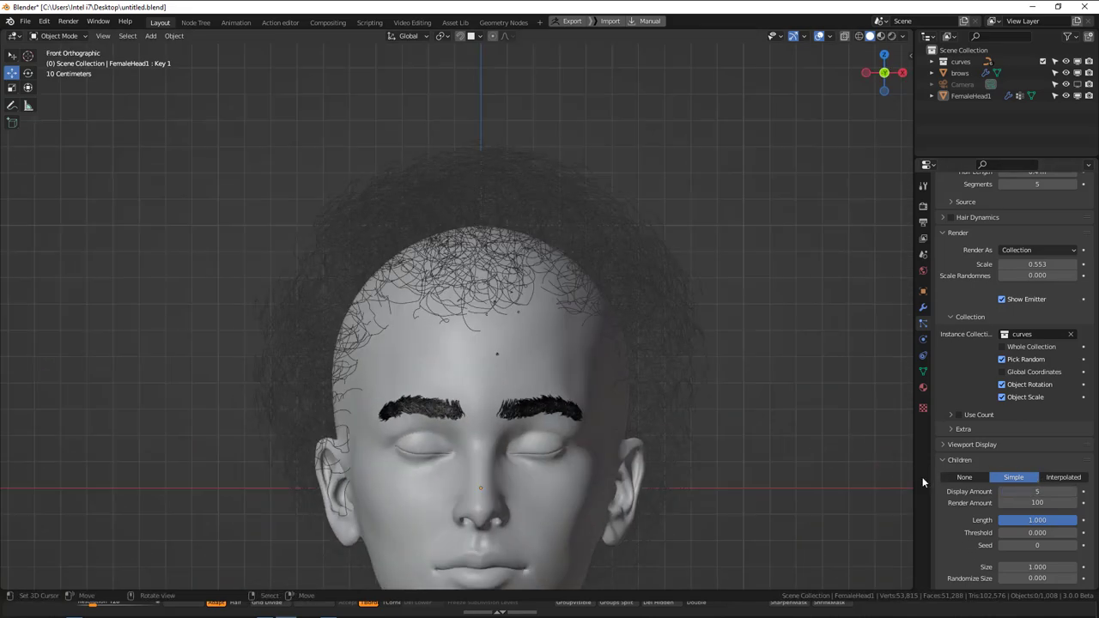
- Set the Simple hair children's Display Amount to 3 and select the head
left_click(1048, 492)
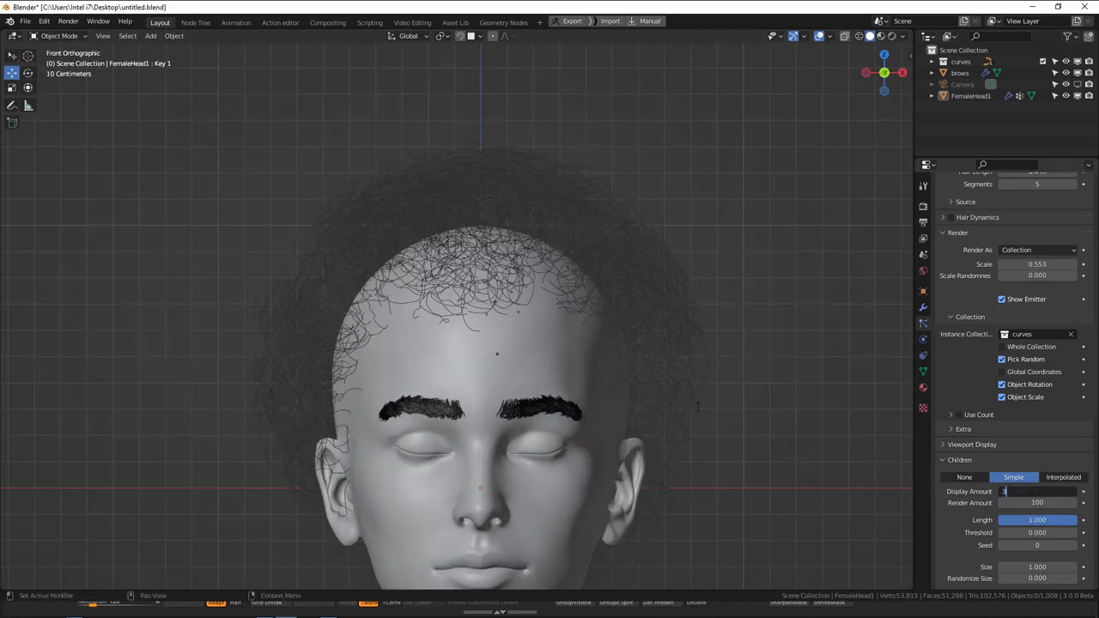
type("3")
key("Return")
middle_click_drag(697, 406, 670, 424, "alt")
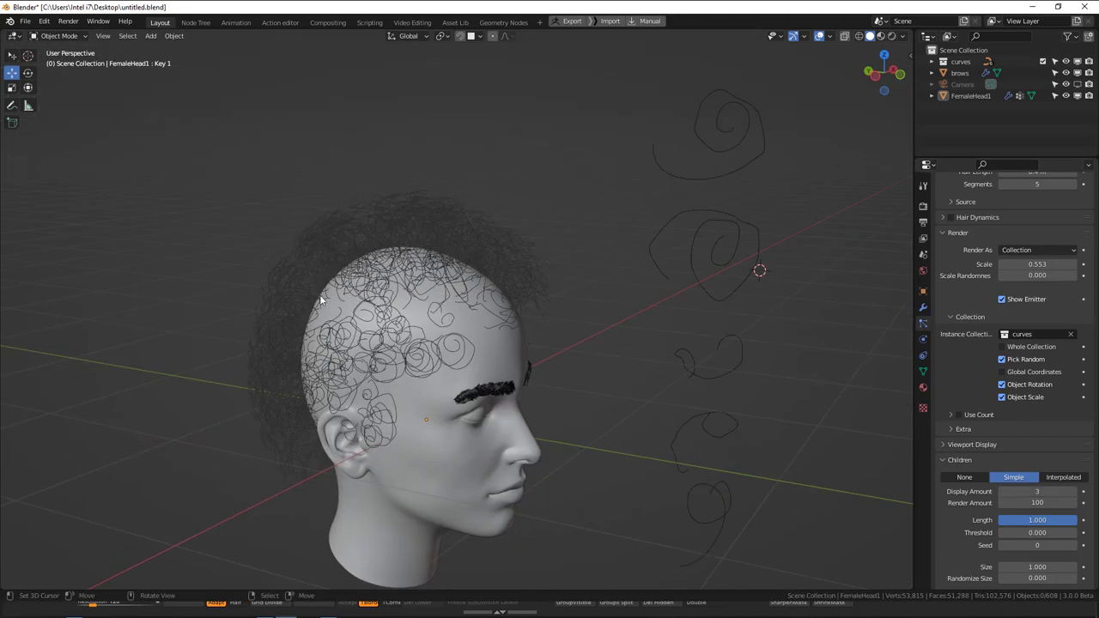
left_click(382, 233)
- Examine the volume and outline of the curly hair from the front and from both sides of the head
middle_click_drag(765, 356, 473, 276, "alt")
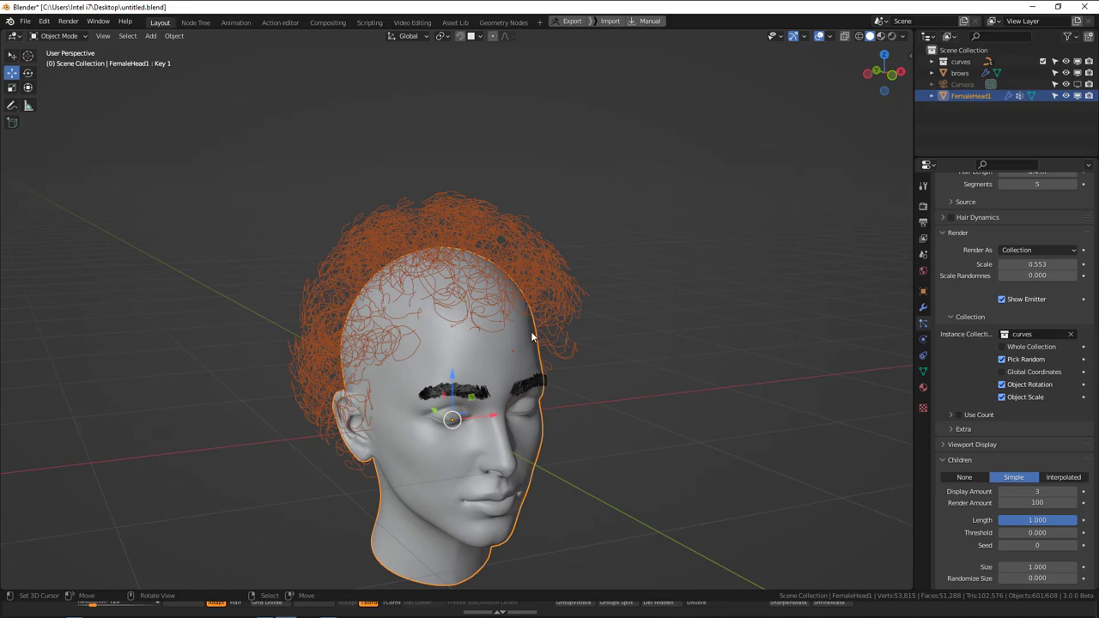
key("KP_1")
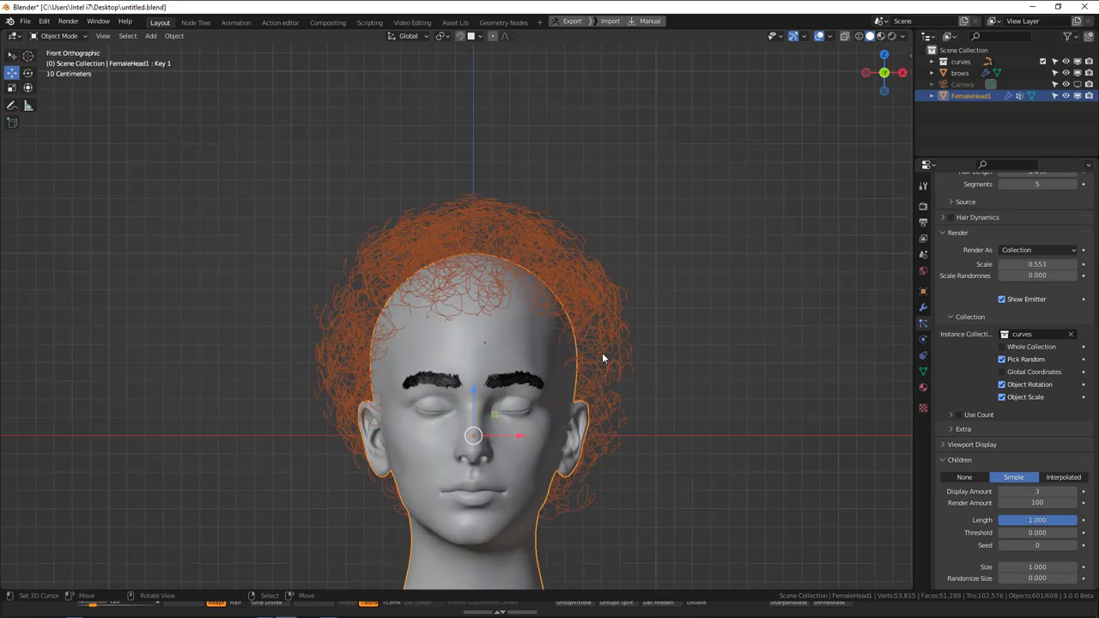
middle_click_drag(602, 358, 522, 362)
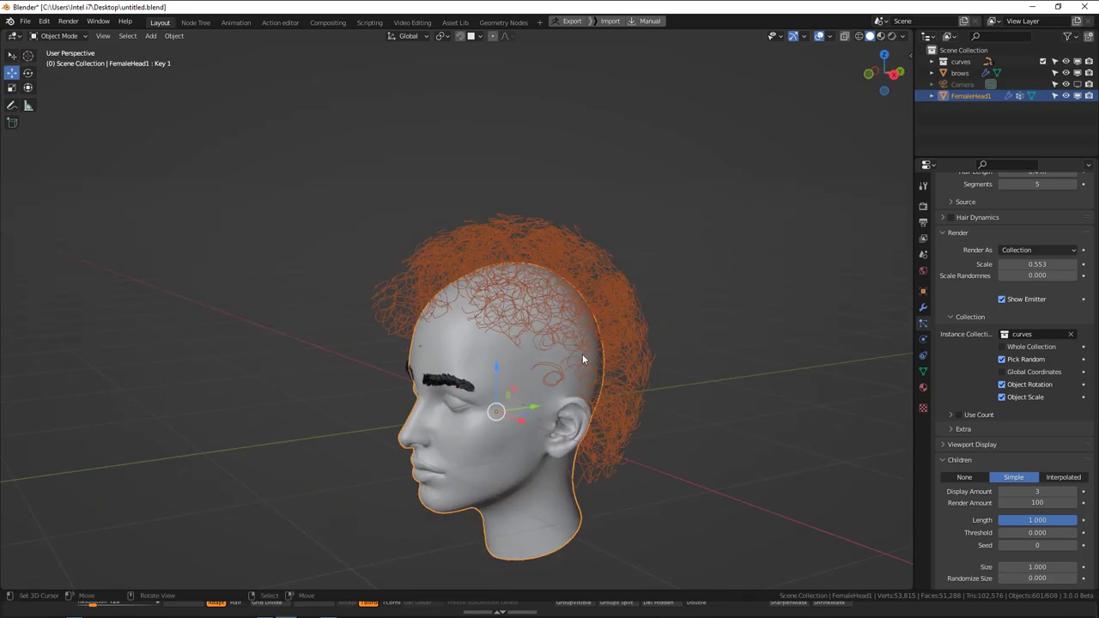
middle_click_drag(658, 359, 842, 329)
key("KP_1")
scroll(579, 317, "down", 1)
key("alt+a")
left_click(531, 270)
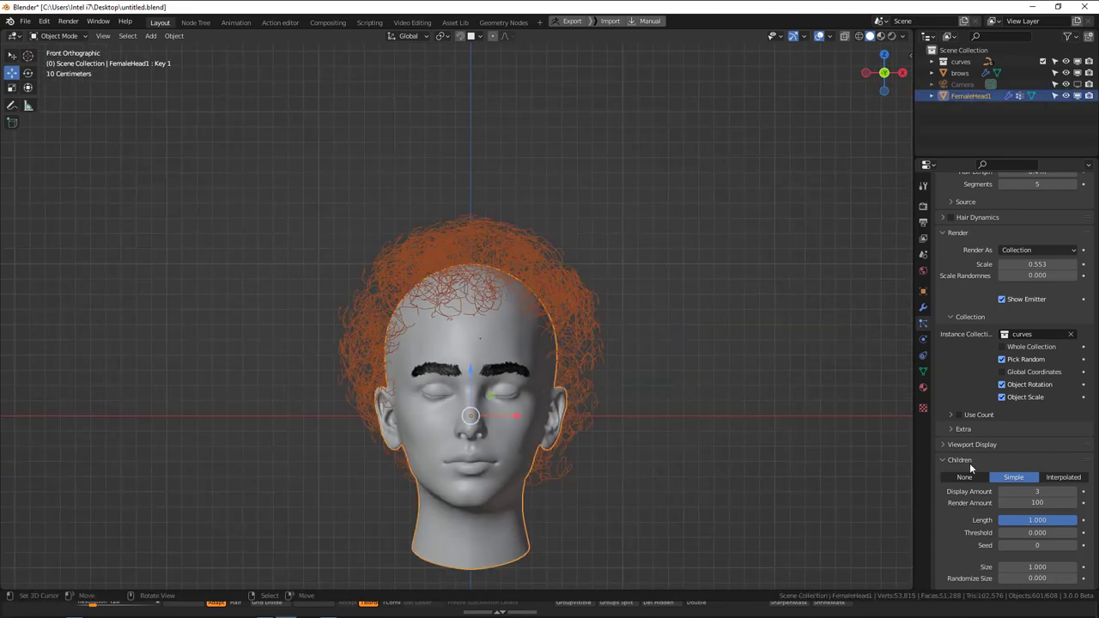
scroll(642, 411, "down", 4)
left_click(620, 393)
left_click(441, 317)
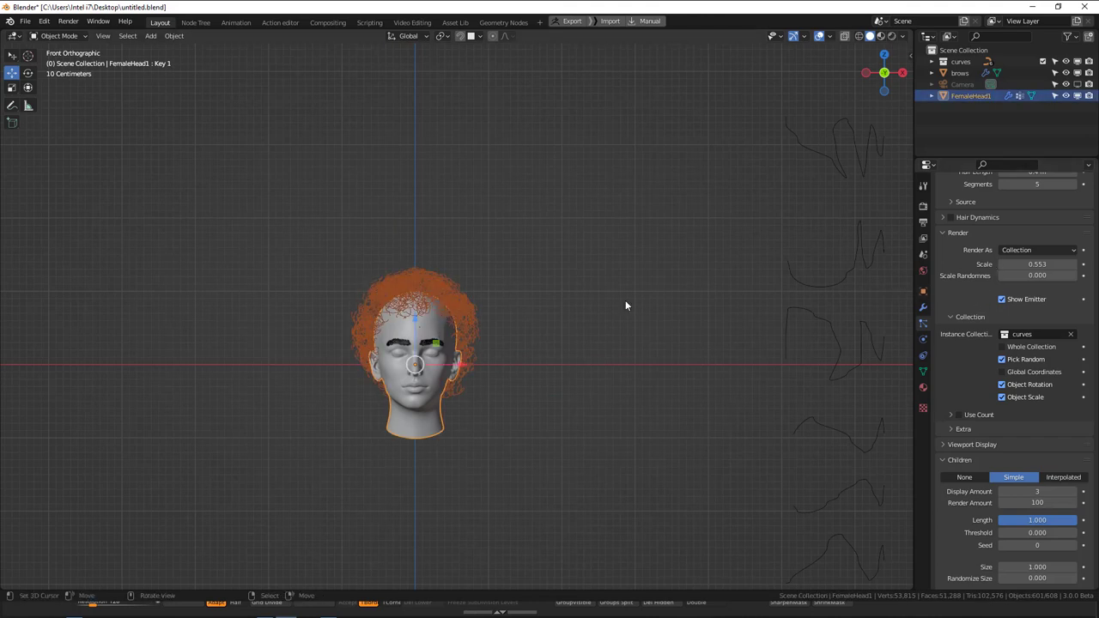
scroll(472, 305, "up", 1)
middle_click_drag(504, 321, 664, 305, "shift")
scroll(593, 305, "up", 2)
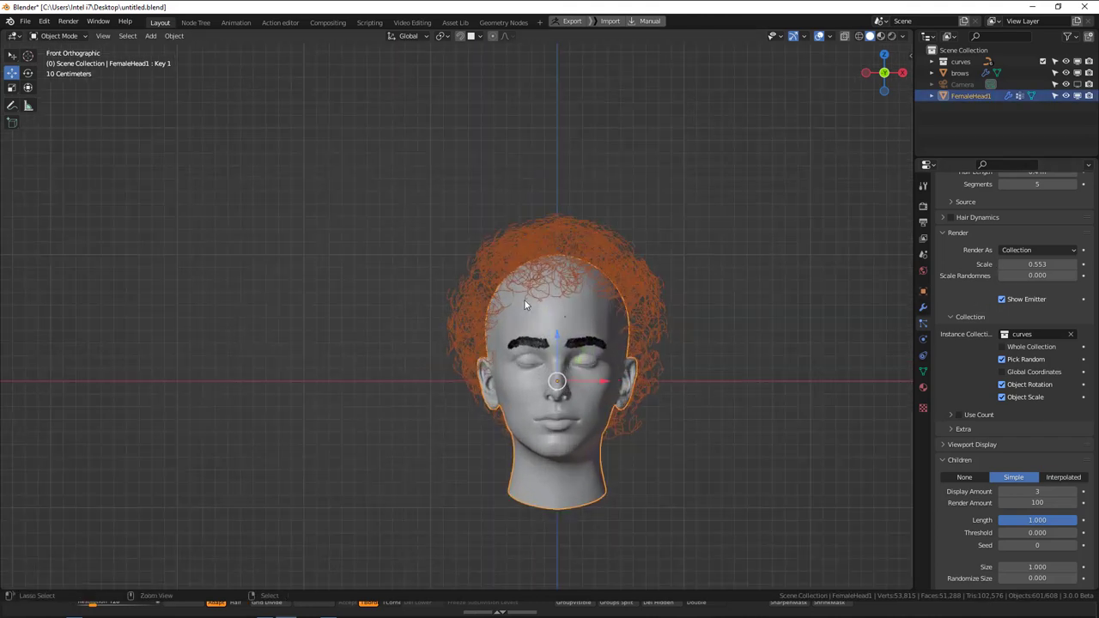
- Switch the head to Particle Edit mode and activate the Comb brush with an adjusted radius
key("ctrl+Tab")
left_click(477, 343)
key("f")
left_click(562, 316)
key("shift+space")
left_click(529, 318)
scroll(450, 319, "up", 2)
- Undo the test comb stroke on the side hair and enable Keep Lengths and Keep Root for particle editing
mouse_move(450, 319)
left_mouse_down()
mouse_move(453, 281)
mouse_move(427, 350)
mouse_move(425, 314)
mouse_move(433, 424)
mouse_move(476, 451)
left_mouse_up()
key("ctrl+z")
key("ctrl+z")
key("q")
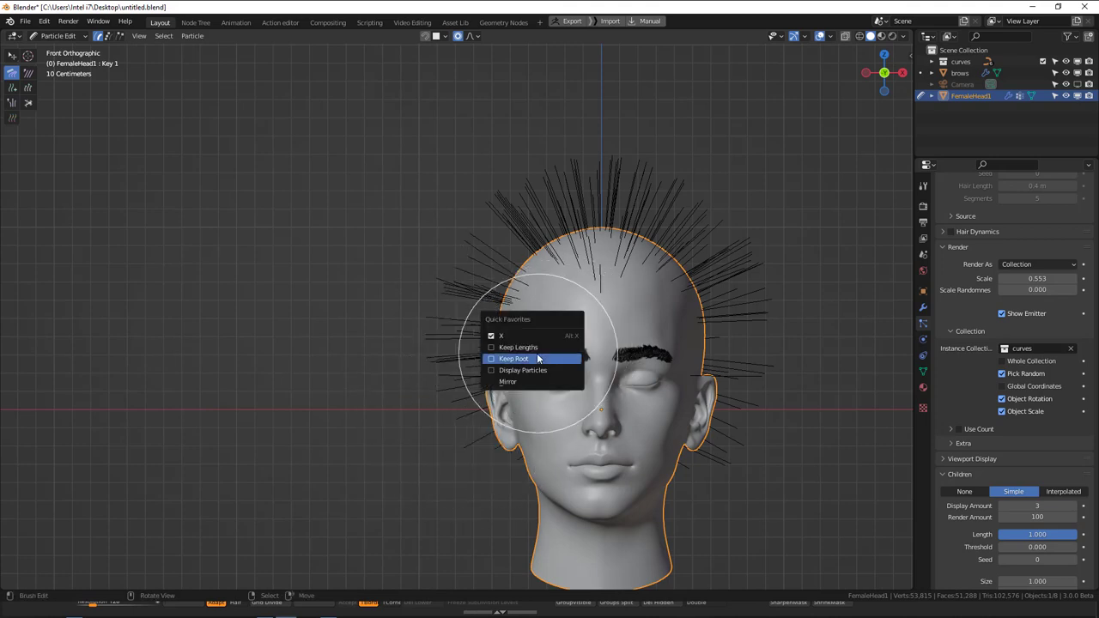
left_click(538, 348)
key("q")
left_click(525, 361)
- Comb the hair on the sides of the head downward toward the ears in the front view
mouse_move(439, 292)
left_mouse_down()
mouse_move(423, 391)
mouse_move(433, 421)
left_mouse_up()
left_click_drag(423, 378, 515, 505)
key("ctrl+z")
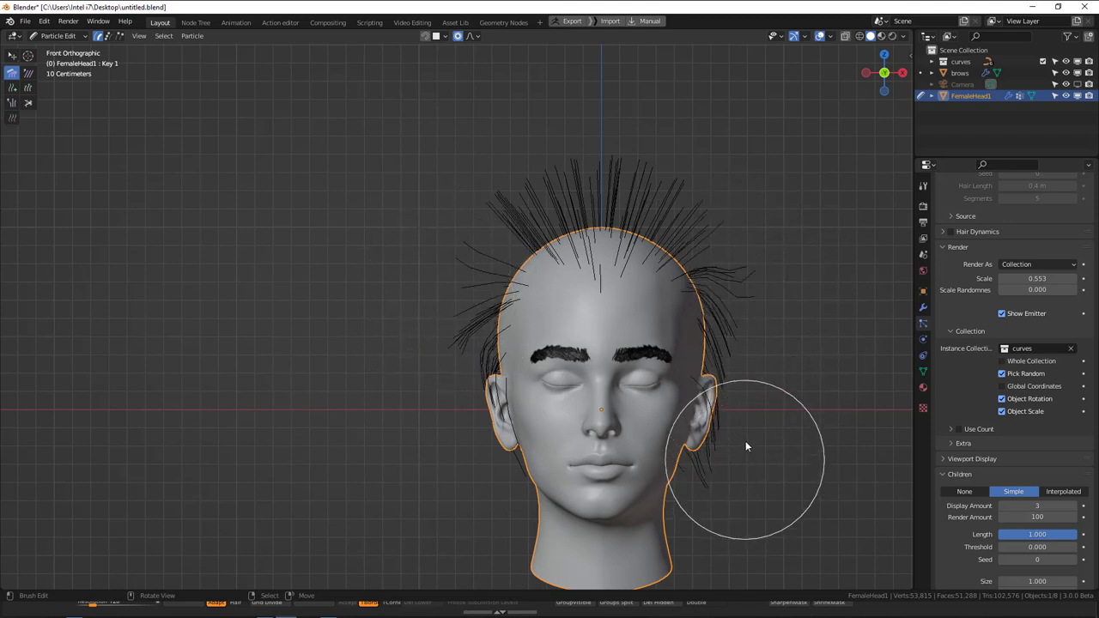
- In the right side view, comb the back hair down toward the neck and shape the top hair over the forehead
key("KP_3")
left_click_drag(695, 426, 630, 471)
left_click_drag(698, 385, 604, 547)
left_click_drag(657, 355, 651, 283)
mouse_move(668, 226)
left_mouse_down()
mouse_move(561, 153)
mouse_move(476, 147)
mouse_move(311, 221)
left_mouse_up()
mouse_move(577, 188)
left_mouse_down()
mouse_move(493, 163)
mouse_move(611, 179)
mouse_move(569, 245)
mouse_move(580, 231)
left_mouse_up()
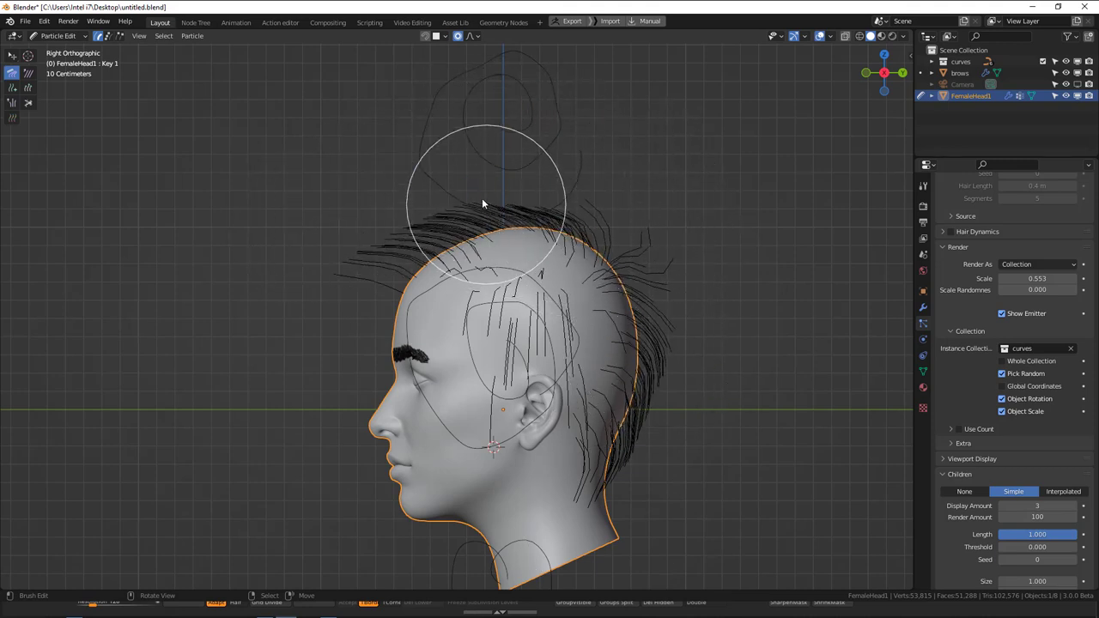
scroll(430, 236, "up", 2)
mouse_move(334, 264)
left_mouse_down()
mouse_move(350, 172)
mouse_move(601, 167)
mouse_move(568, 150)
left_mouse_up()
- In the front view, comb the upper side strands outward, away from the crown
key("KP_1")
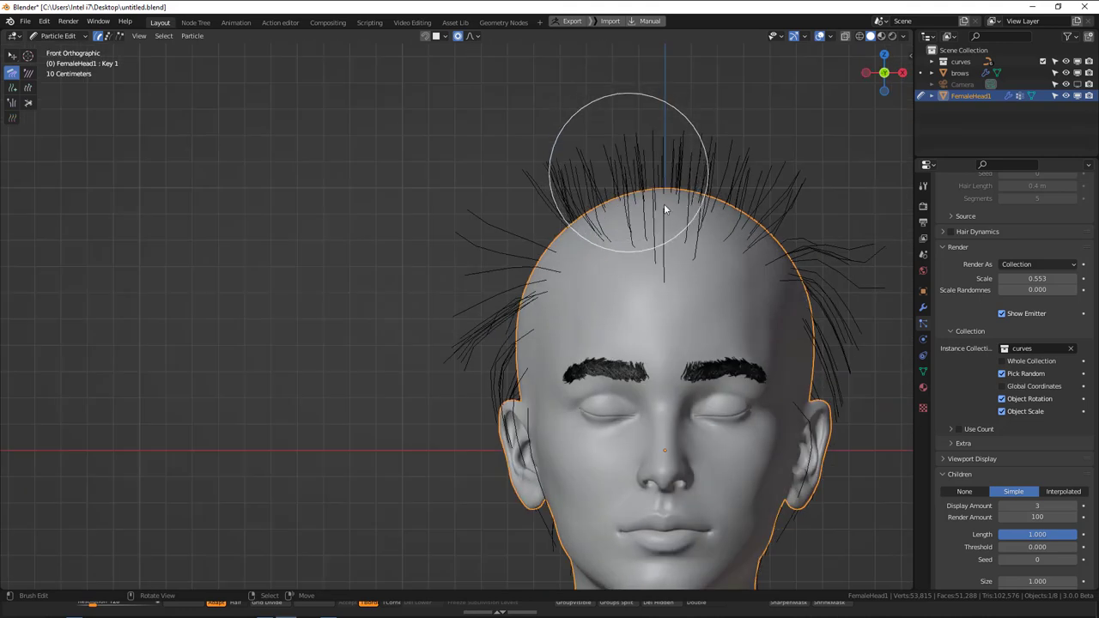
scroll(677, 214, "down", 3)
scroll(695, 206, "up", 1)
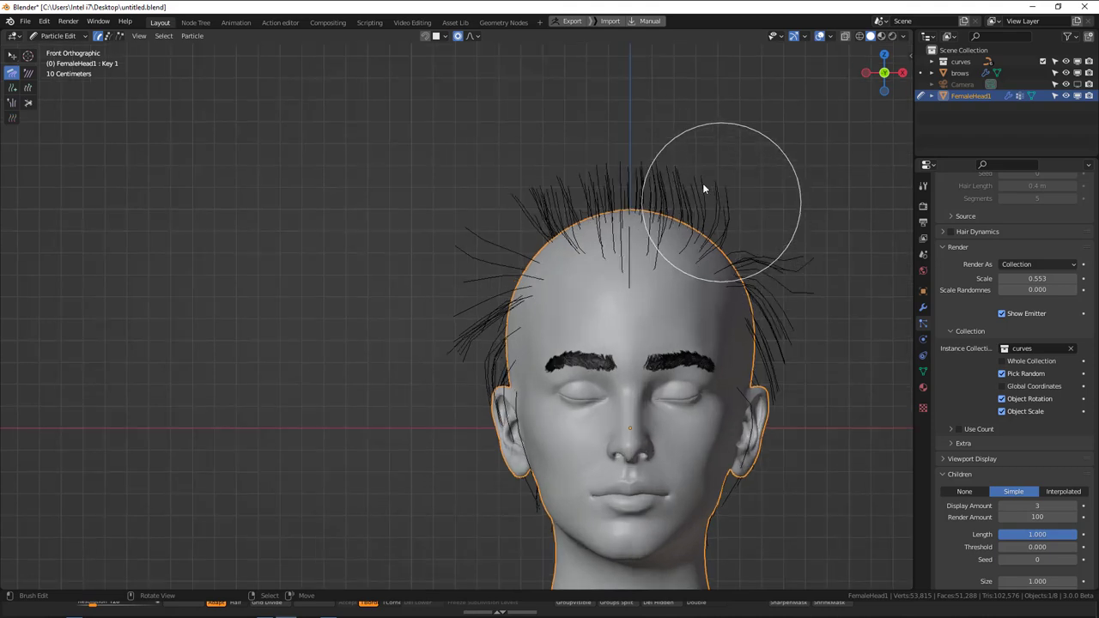
mouse_move(525, 198)
left_mouse_down()
mouse_move(464, 202)
mouse_move(416, 245)
mouse_move(407, 305)
left_mouse_up()
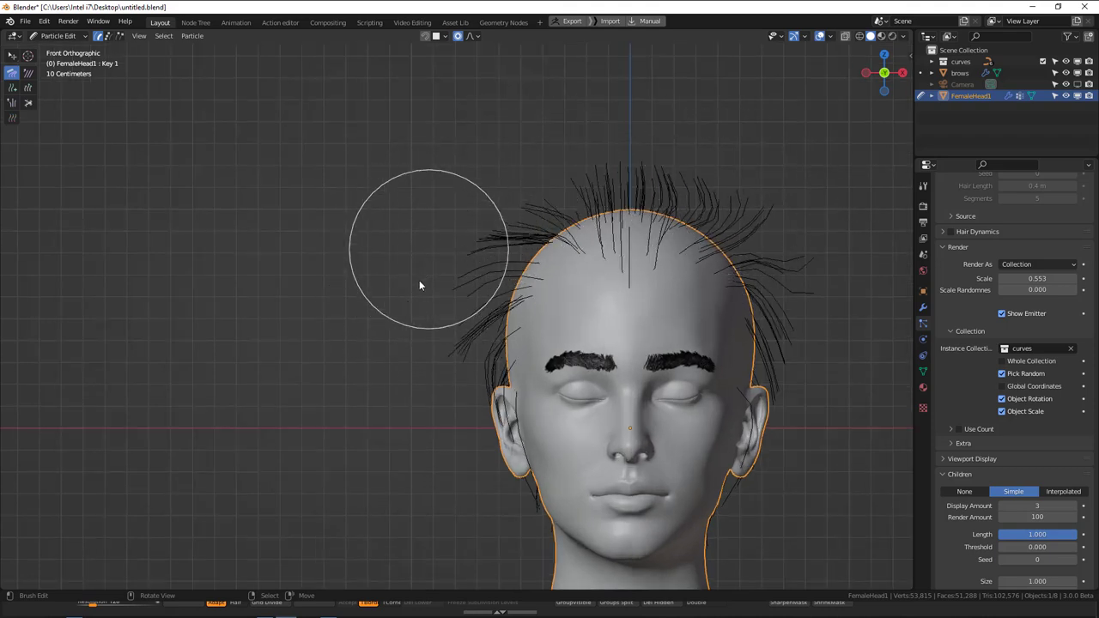
- Return to Object Mode with nothing selected and check the curls on the combed hair
key("ctrl+Tab")
left_click(404, 230)
key("alt+a")
scroll(704, 263, "down", 2)
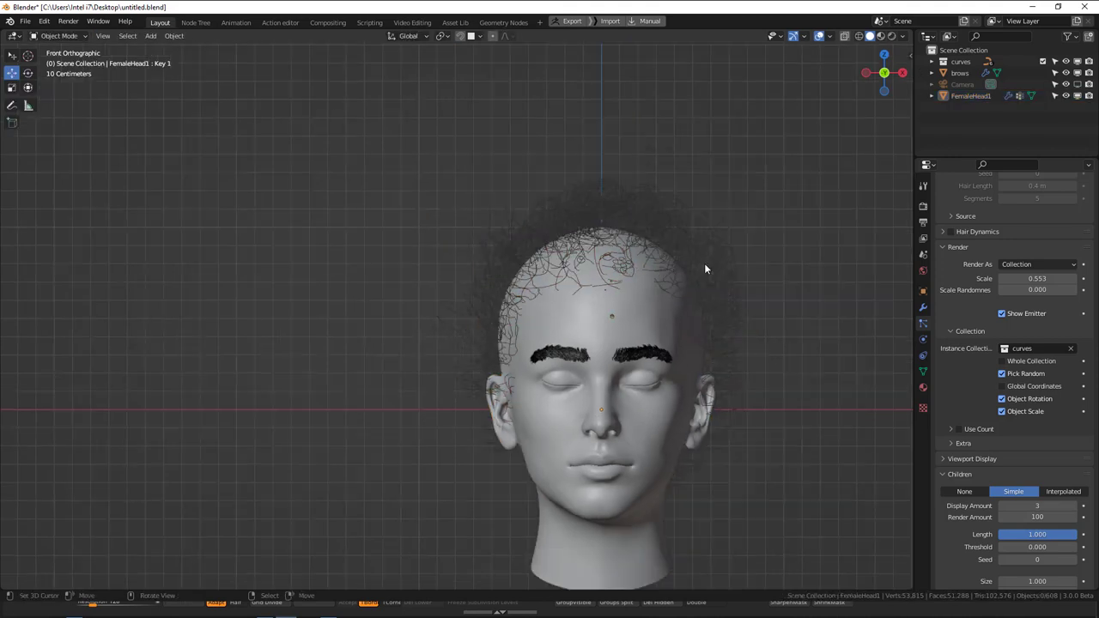
middle_click_drag(704, 263, 651, 278)
key("KP_1")
- Go back to Particle Edit mode and comb the top hair further outward on both sides of the crown
key("ctrl+Tab")
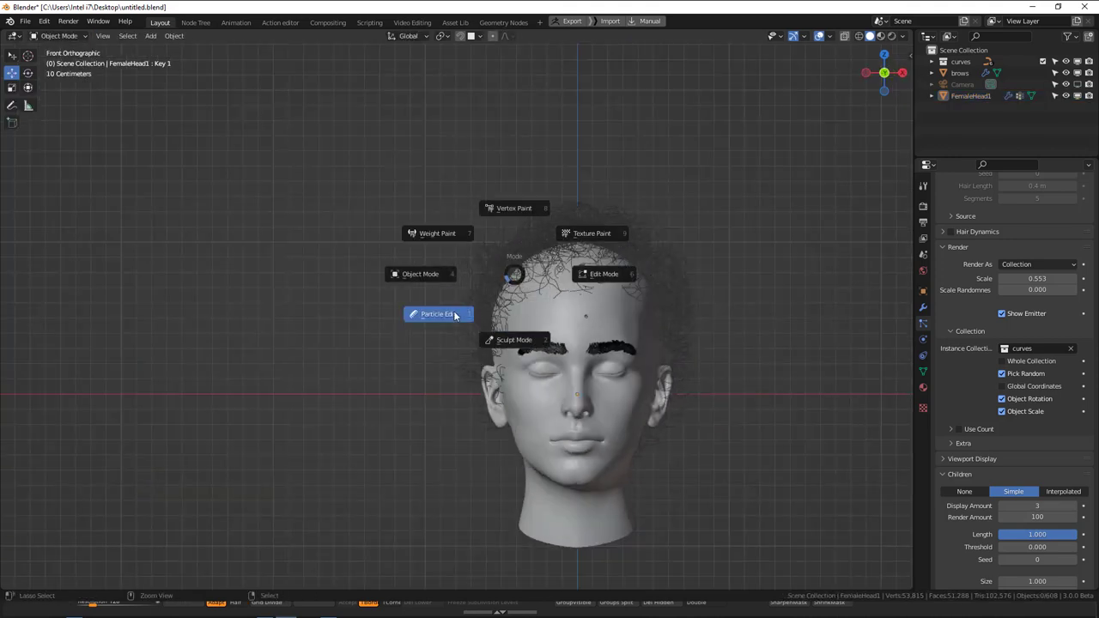
left_click(433, 313)
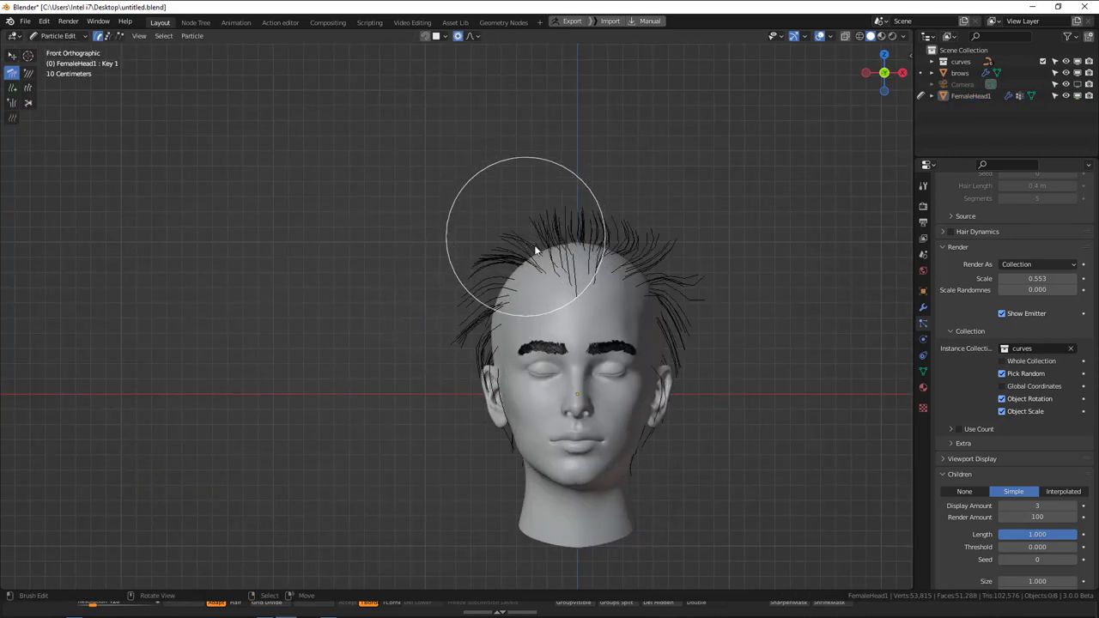
scroll(591, 222, "up", 1)
left_click_drag(537, 241, 520, 248)
mouse_move(629, 238)
left_mouse_down()
mouse_move(677, 225)
mouse_move(496, 257)
mouse_move(584, 245)
mouse_move(617, 211)
mouse_move(718, 277)
left_mouse_up()
- Check the curly hair in Object Mode from an angle and from the front
key("ctrl+Tab")
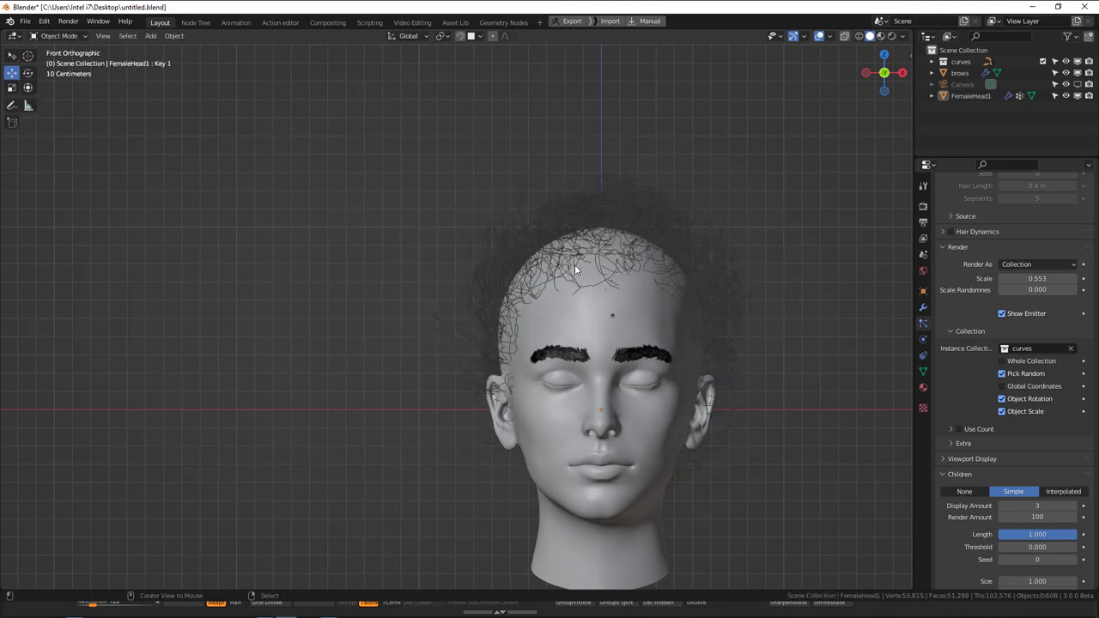
middle_click_drag(575, 265, 642, 300)
scroll(642, 299, "up", 1)
key("KP_1")
- Re-enter Particle Edit mode, shrink the brush radius and activate the Add brush
key("ctrl+Tab")
left_click(503, 349)
scroll(516, 327, "up", 1)
key("f")
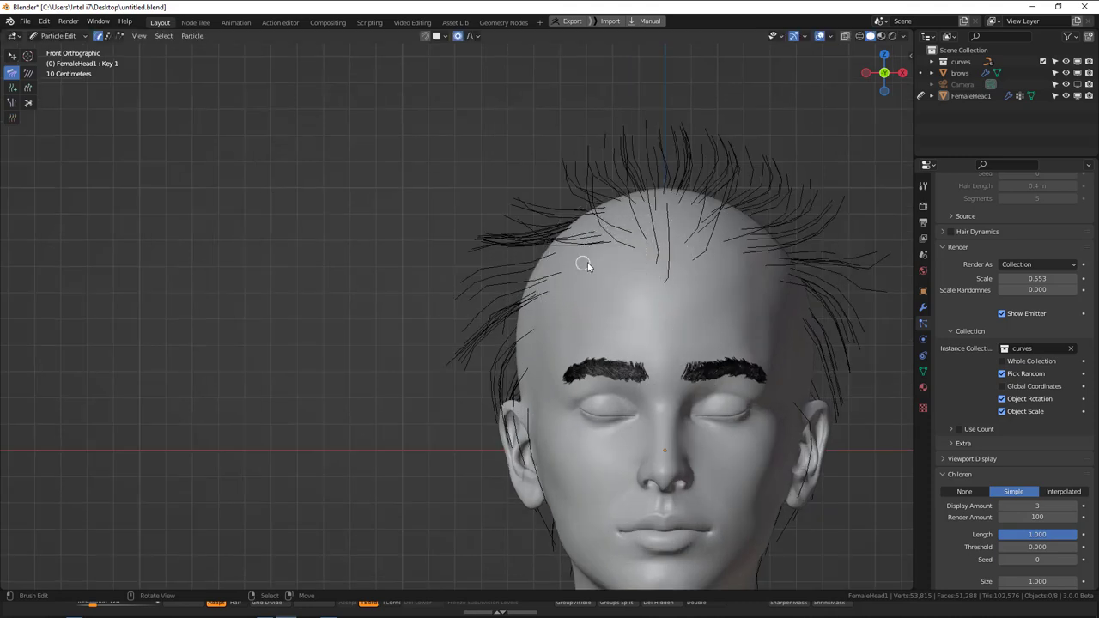
left_click(550, 268)
key("shift+space")
left_click(548, 298)
- Select all hair strands and apply Hide Selected, keeping the Add brush active
key("a")
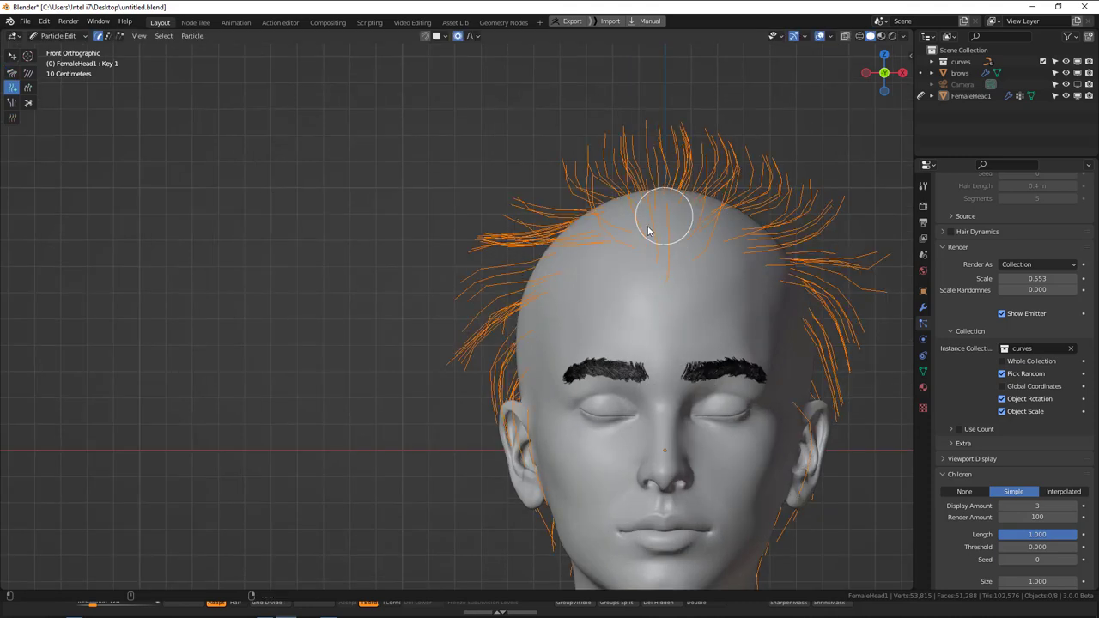
key("h")
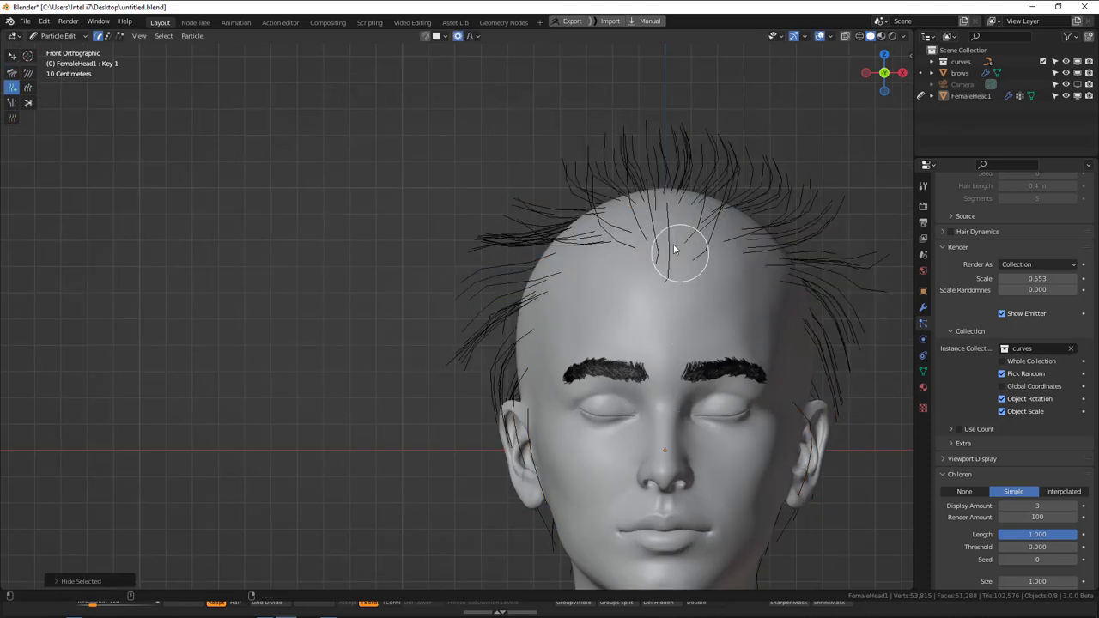
key("shift+space")
left_click(625, 245)
key("shift+space")
left_click(627, 289)
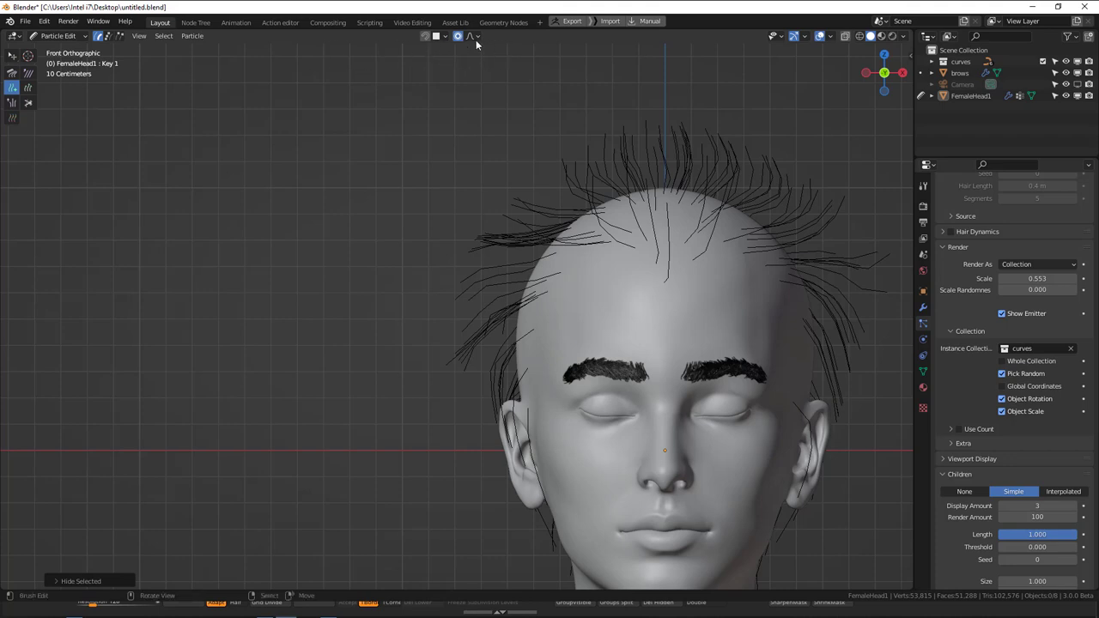
- Show the tool settings in place of the viewport header and set the Add brush's Count to 1
right_click(777, 43)
mouse_move(739, 55)
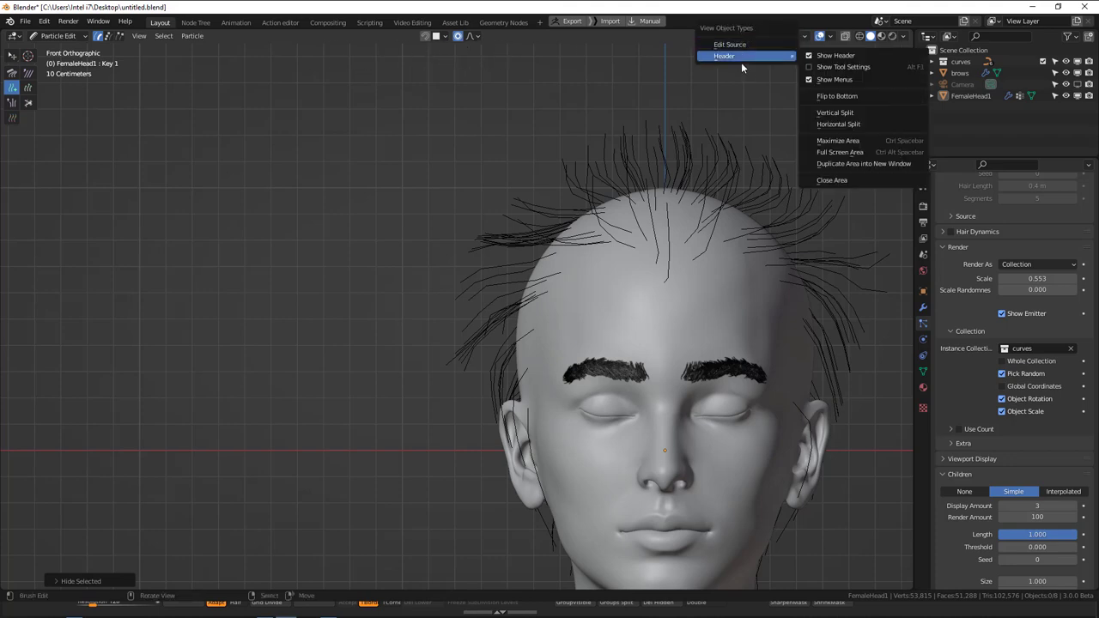
left_click(832, 57)
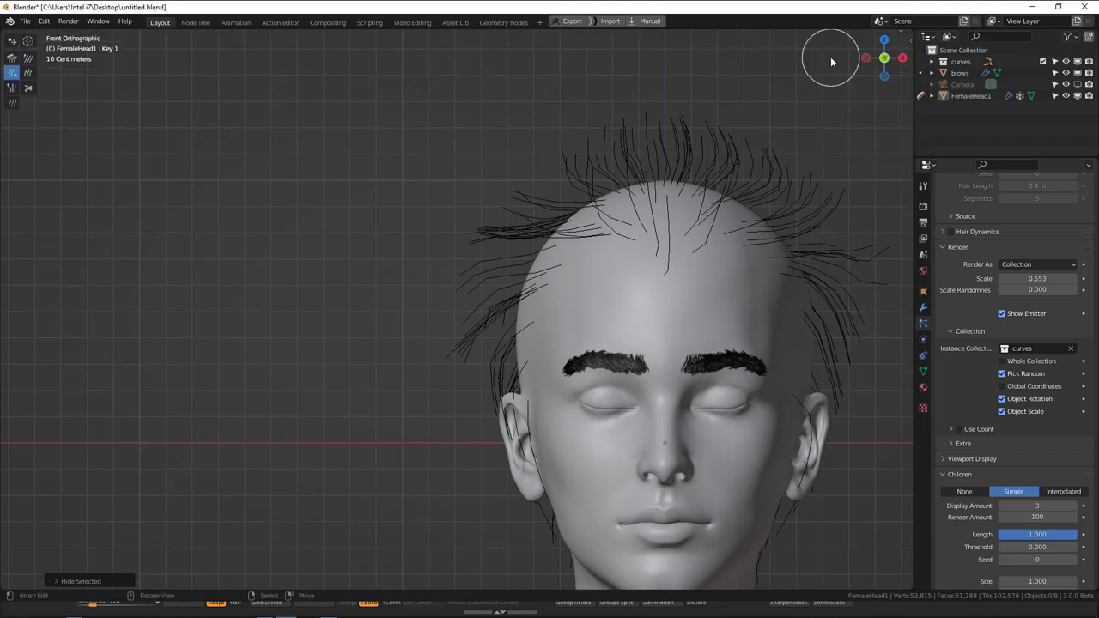
right_click(768, 35)
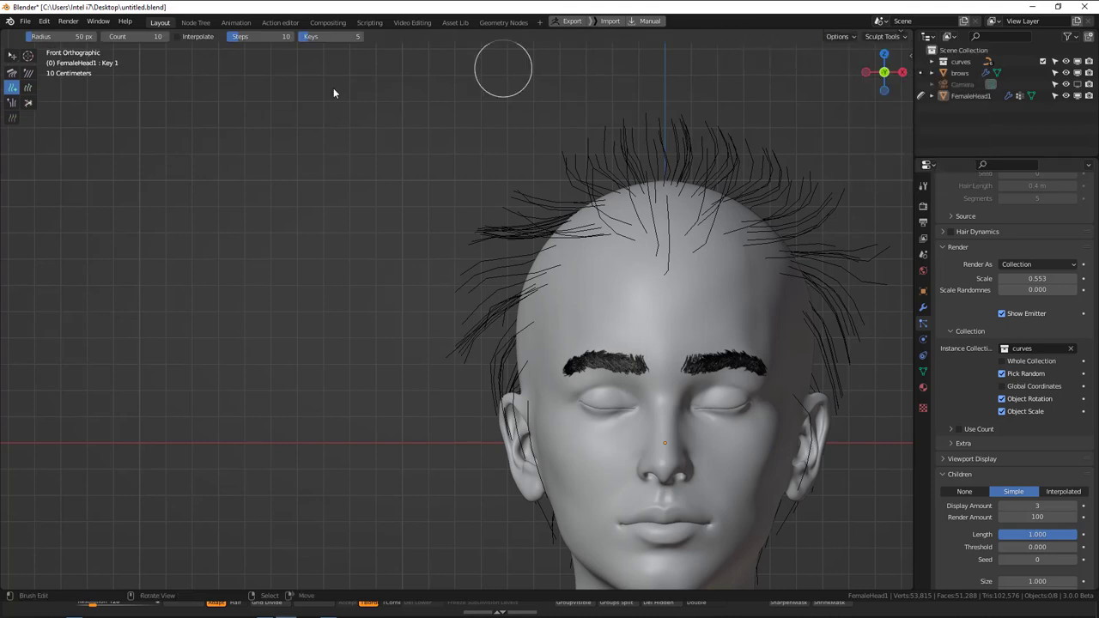
left_click(838, 37)
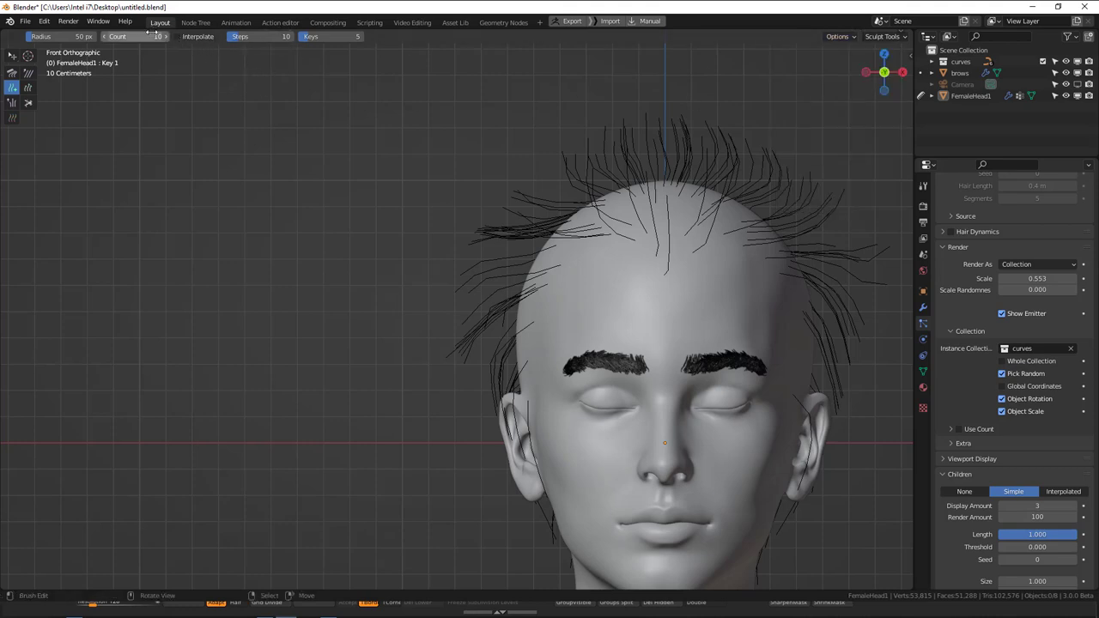
key("Return")
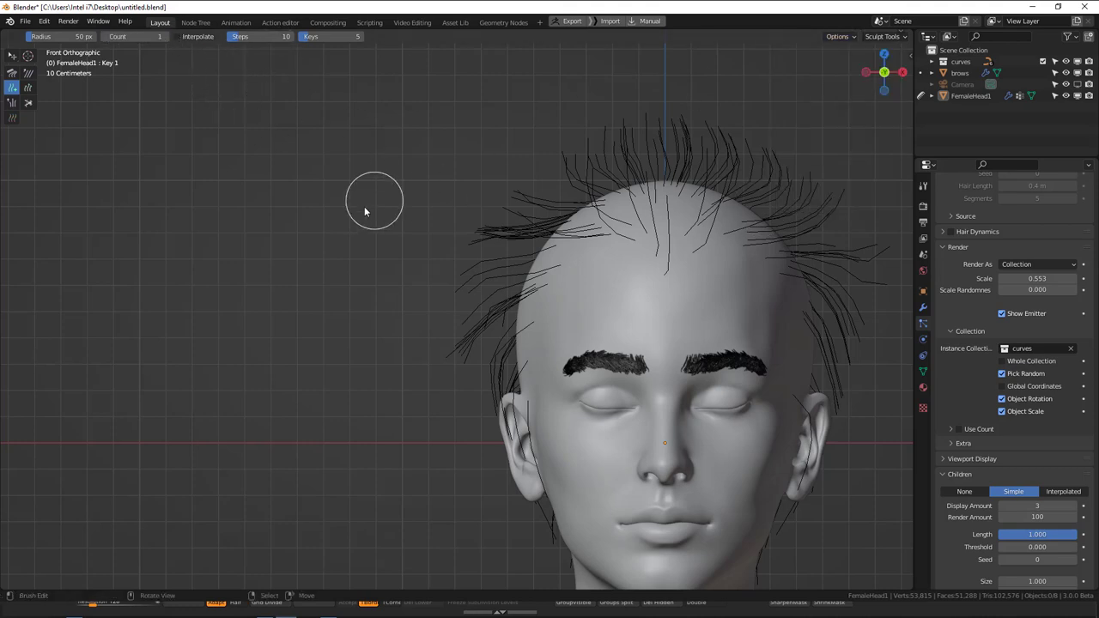
- Review the Add brush settings and particle editing options in the viewport sidebar
left_click(911, 56)
left_click(907, 62)
left_click(762, 141)
left_click(762, 141)
left_click(906, 81)
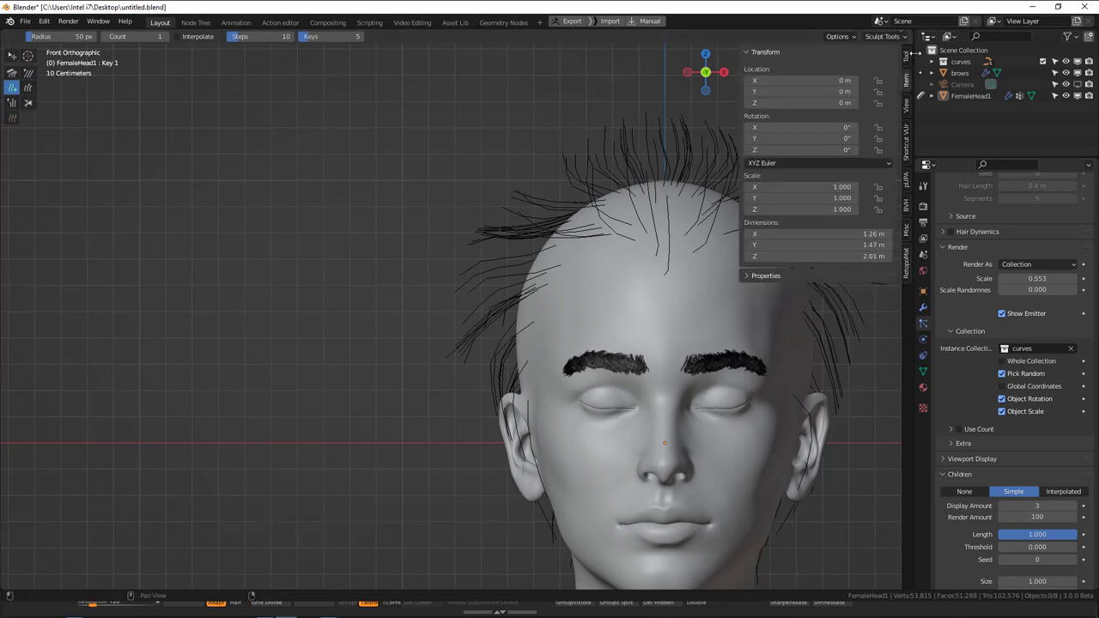
left_click(908, 56)
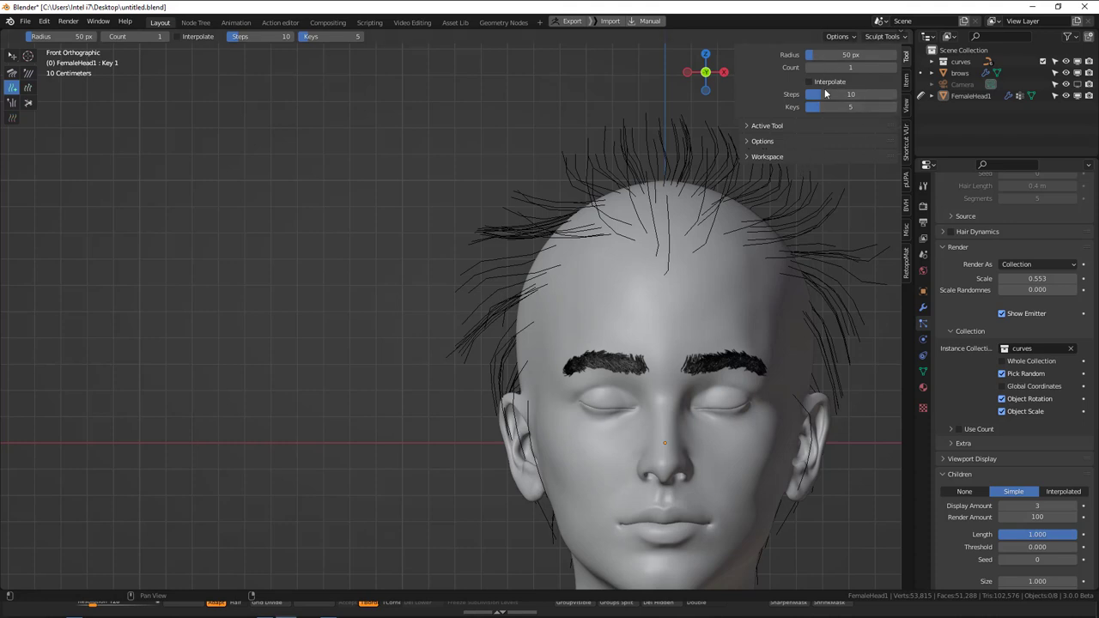
key("n")
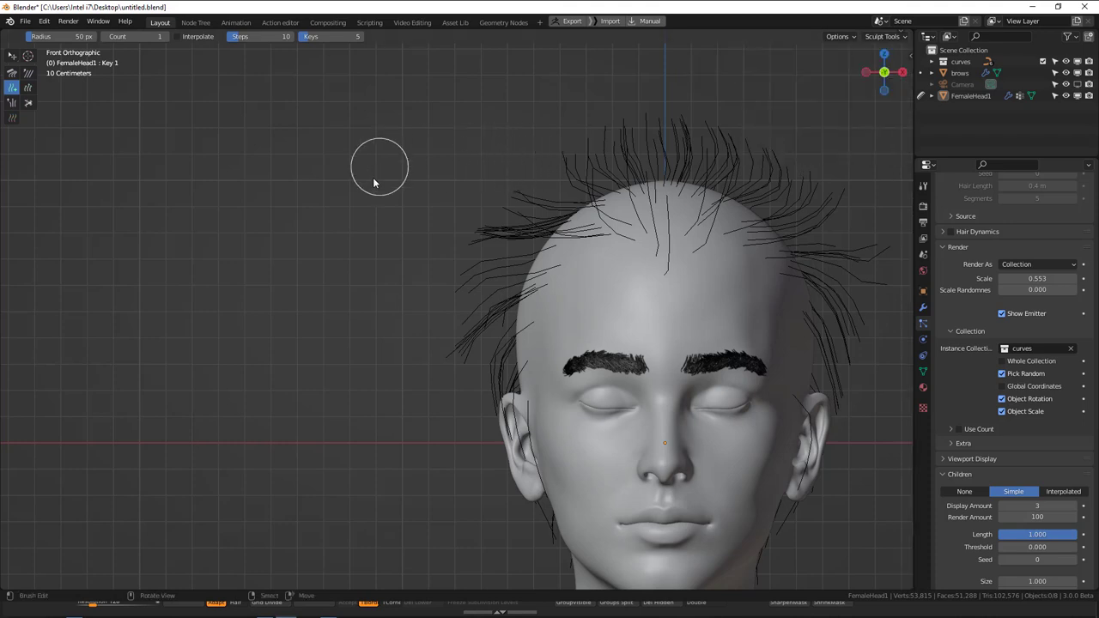
- Switch to the Comb brush and set its radius to 181 px
scroll(683, 259, "up", 1)
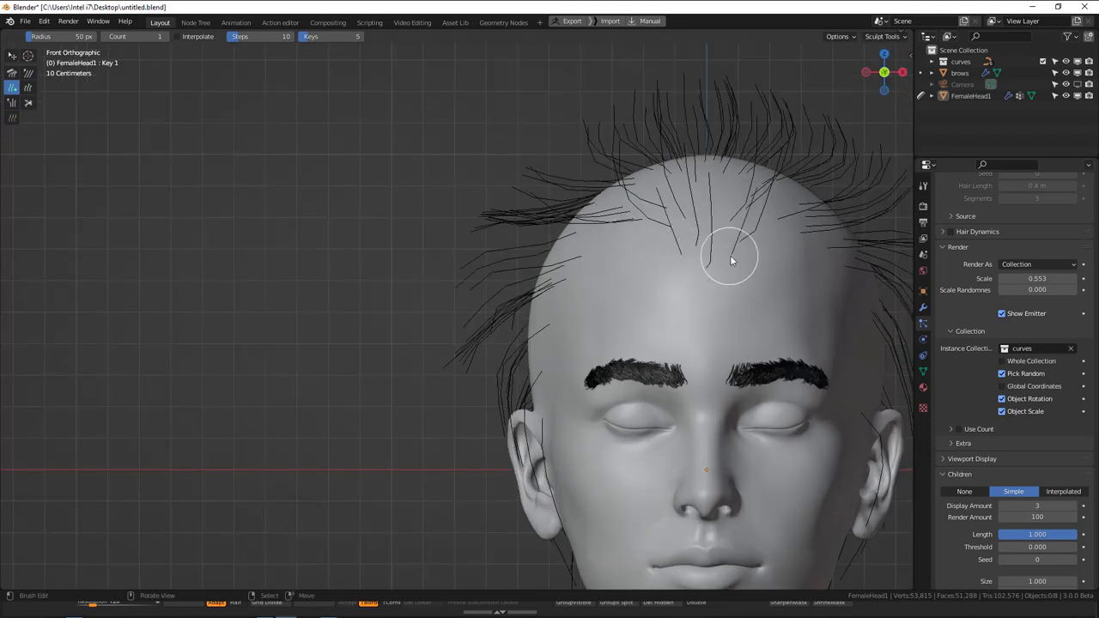
key("q")
left_click(550, 131)
key("shift+space")
left_click(679, 180)
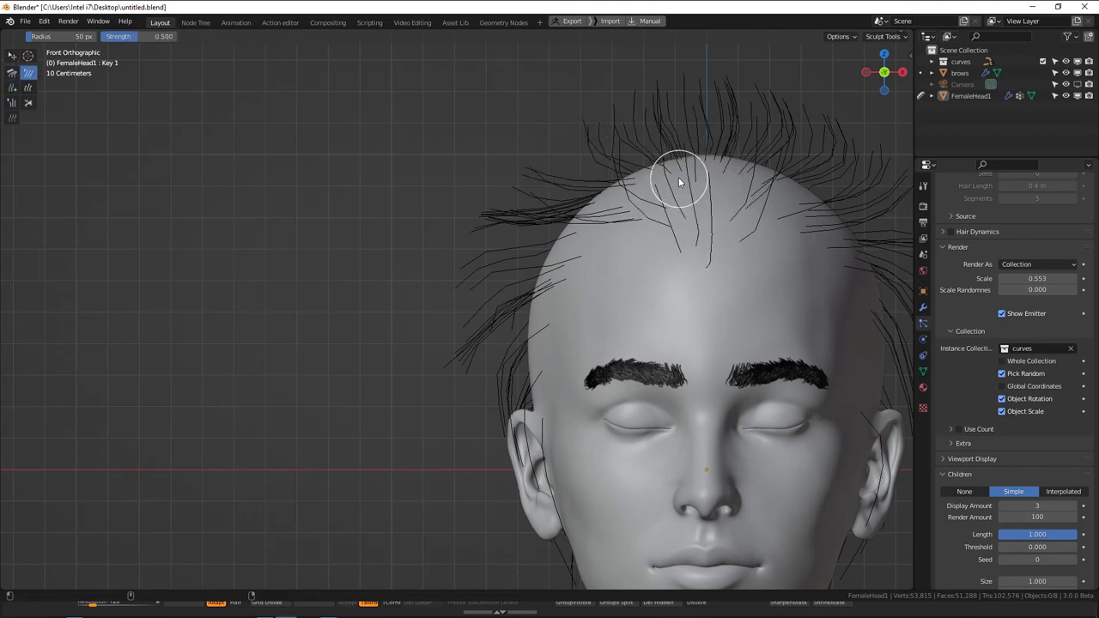
key("shift+space")
left_click(647, 165)
key("f")
left_click(787, 254)
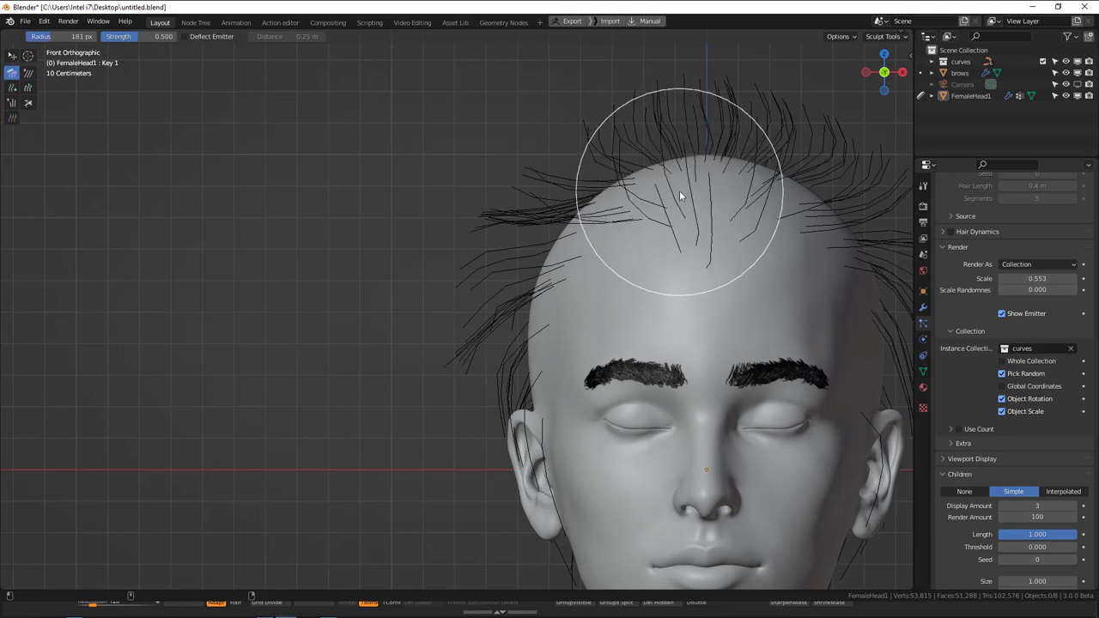
- Undo the first comb stroke on the front hair and comb the hairline strands down over the forehead again
left_click_drag(680, 199, 675, 292)
key("ctrl+z")
key("q")
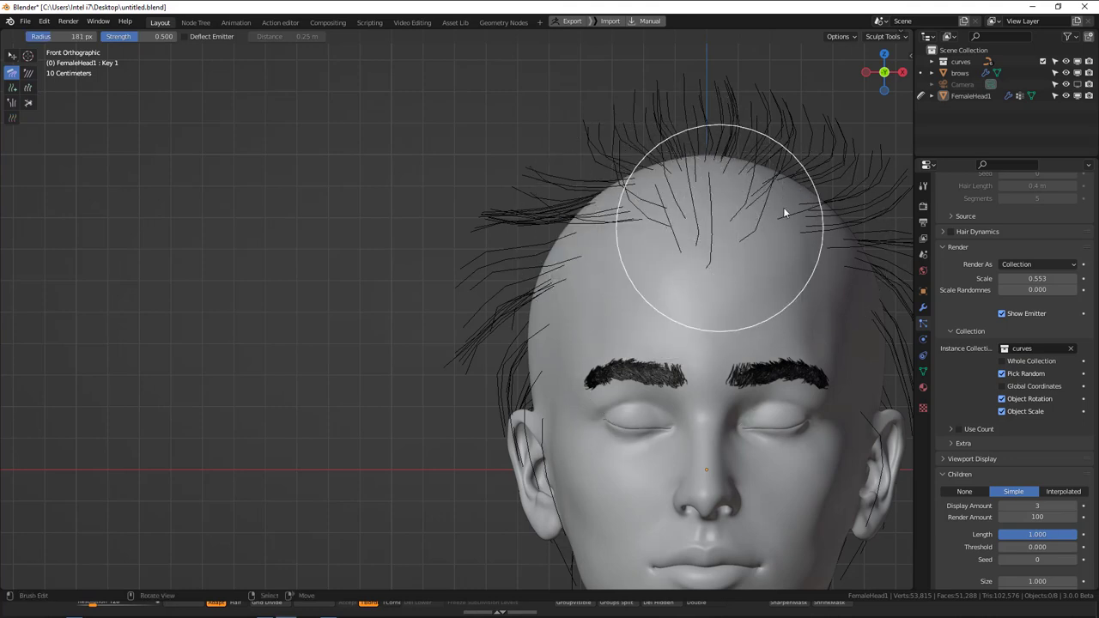
mouse_move(640, 250)
left_mouse_down()
mouse_move(634, 343)
mouse_move(665, 344)
left_mouse_up()
middle_click_drag(682, 336, 646, 337)
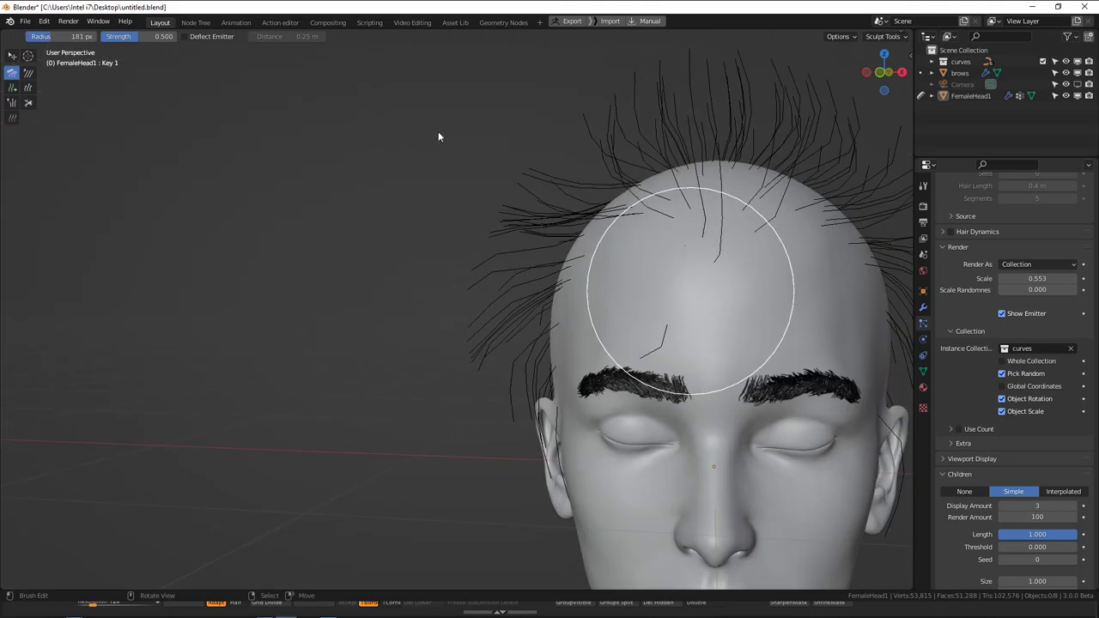
- Enable Deflect Emitter for the Comb brush and comb the lone forehead strand downward
left_click(215, 37)
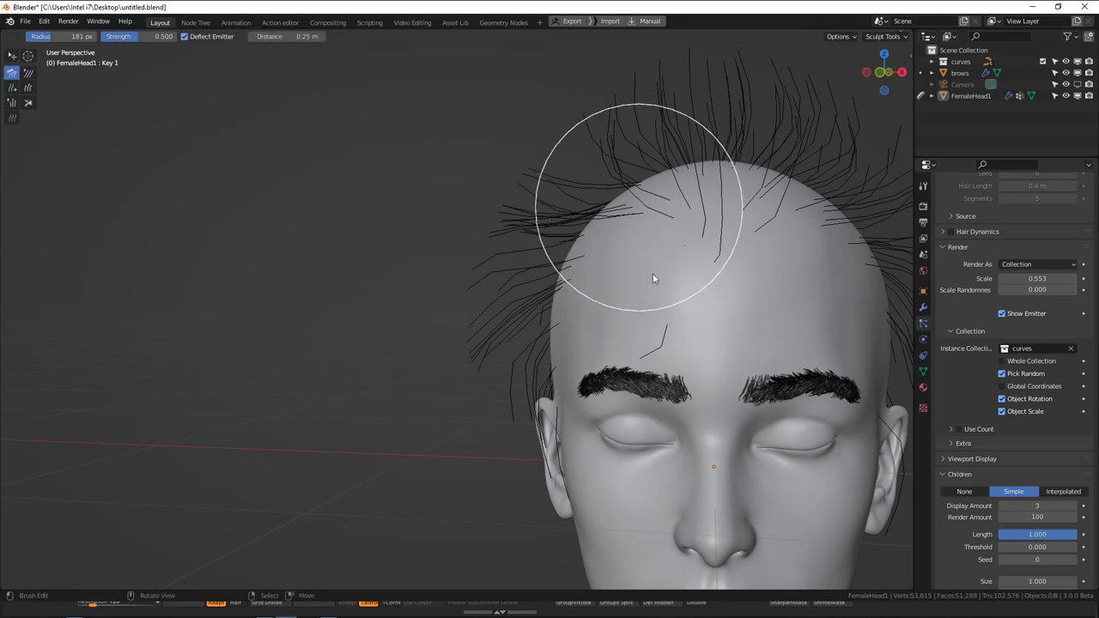
mouse_move(652, 289)
left_mouse_down()
mouse_move(655, 378)
mouse_move(727, 406)
mouse_move(773, 369)
mouse_move(741, 318)
mouse_move(733, 347)
left_mouse_up()
- Lengthen the forehead strand with the Length brush, checking the resulting curls in Object Mode before resuming Particle Edit
key("shift+space")
left_click(661, 226)
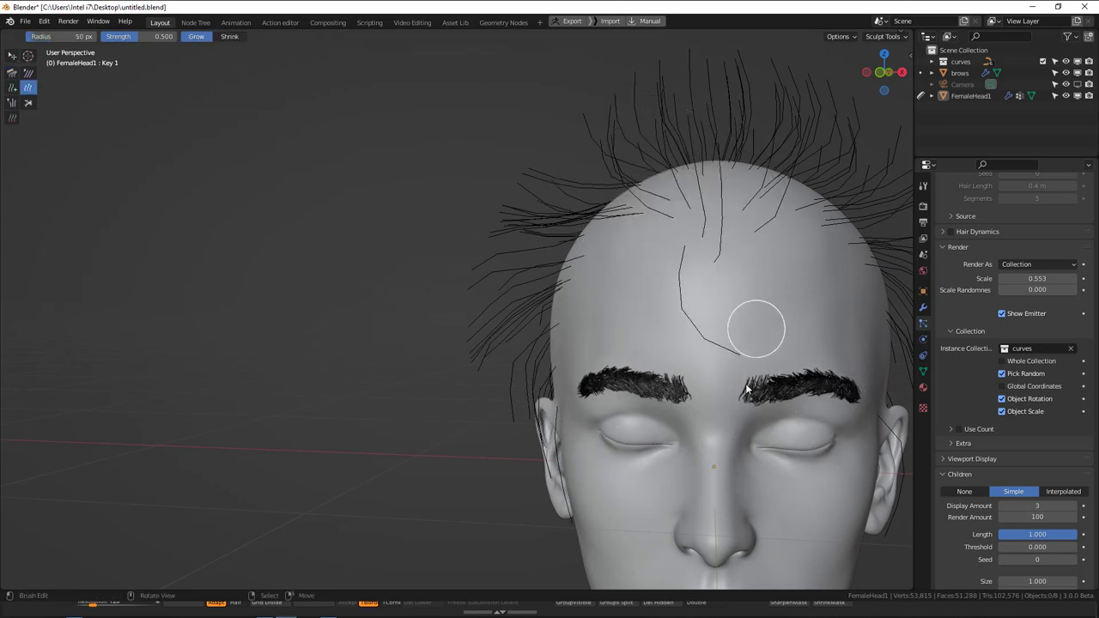
key("ctrl+Tab")
left_click(600, 289)
mouse_move(711, 320)
middle_mouse_down()
mouse_move(724, 318)
mouse_move(720, 331)
middle_mouse_up()
key("ctrl+Tab")
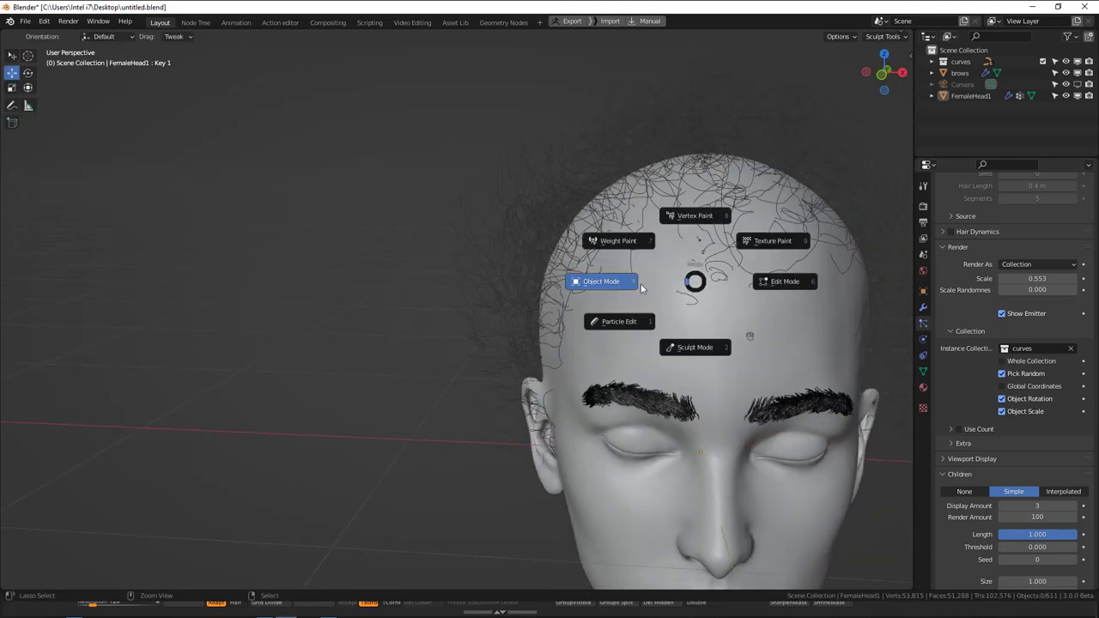
left_click(611, 321)
- Try lengthening the forehead strand further and undo the edits to that strand
left_click_drag(717, 247, 768, 265)
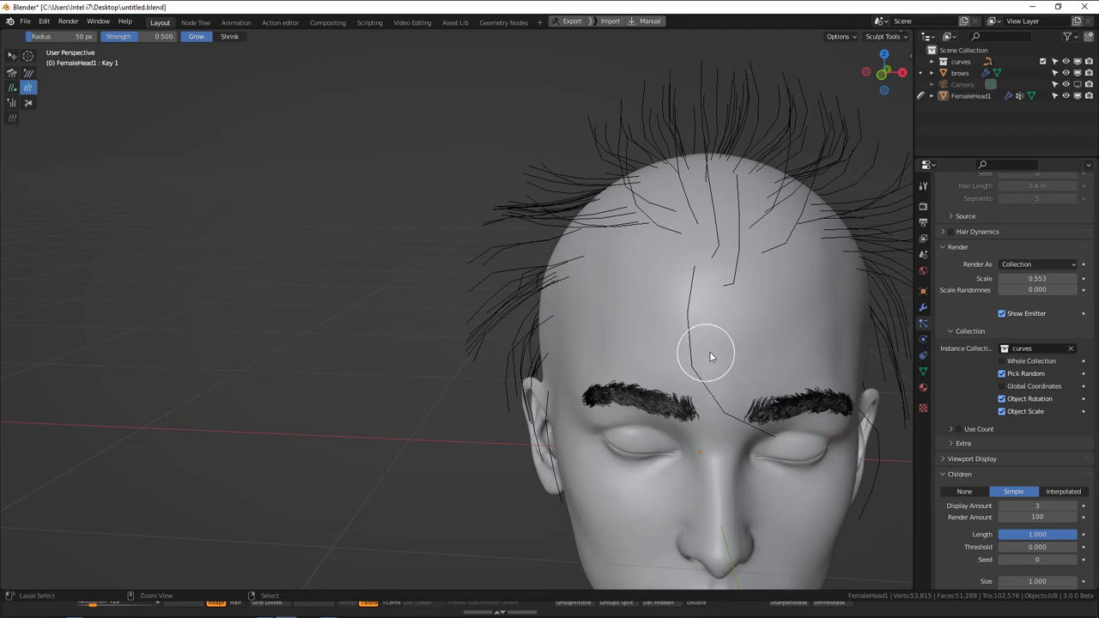
mouse_move(712, 351)
left_mouse_down()
mouse_move(722, 335)
mouse_move(713, 272)
left_mouse_up()
key("ctrl+z")
- Add a strand at the front hairline with the Add brush and comb it down over the forehead
middle_click_drag(706, 247, 683, 262)
key("shift+space")
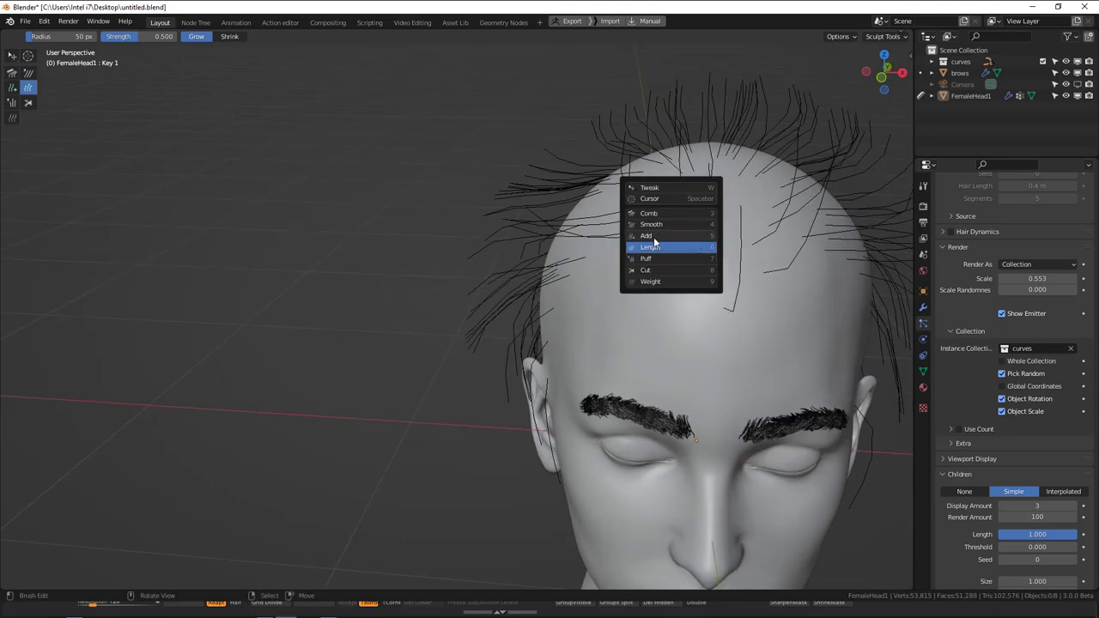
left_click(652, 236)
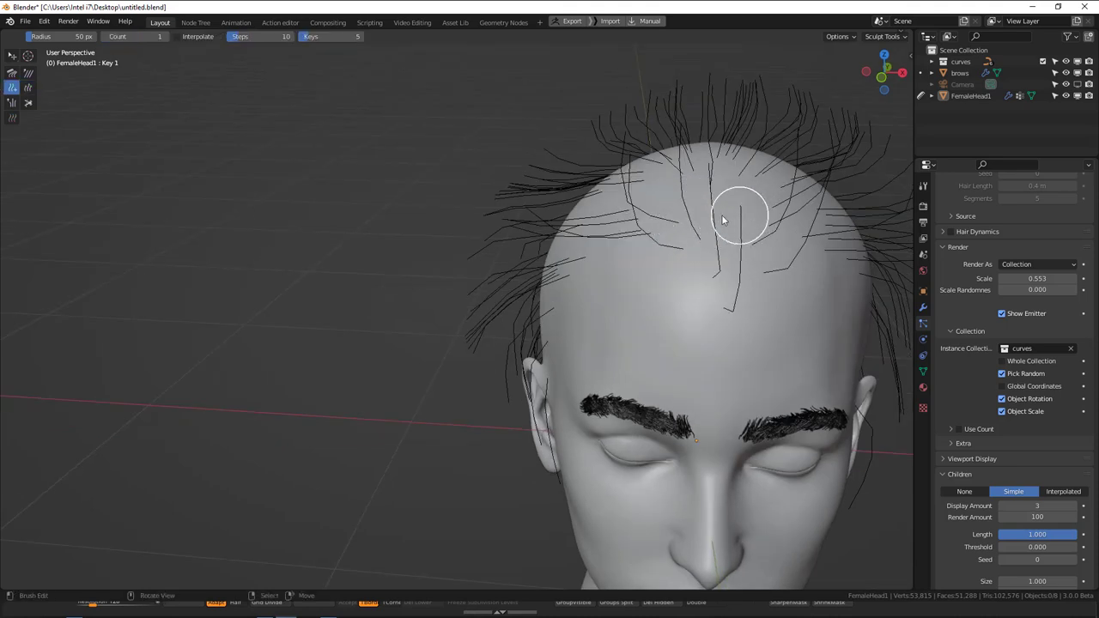
key("shift+space")
left_click(673, 167)
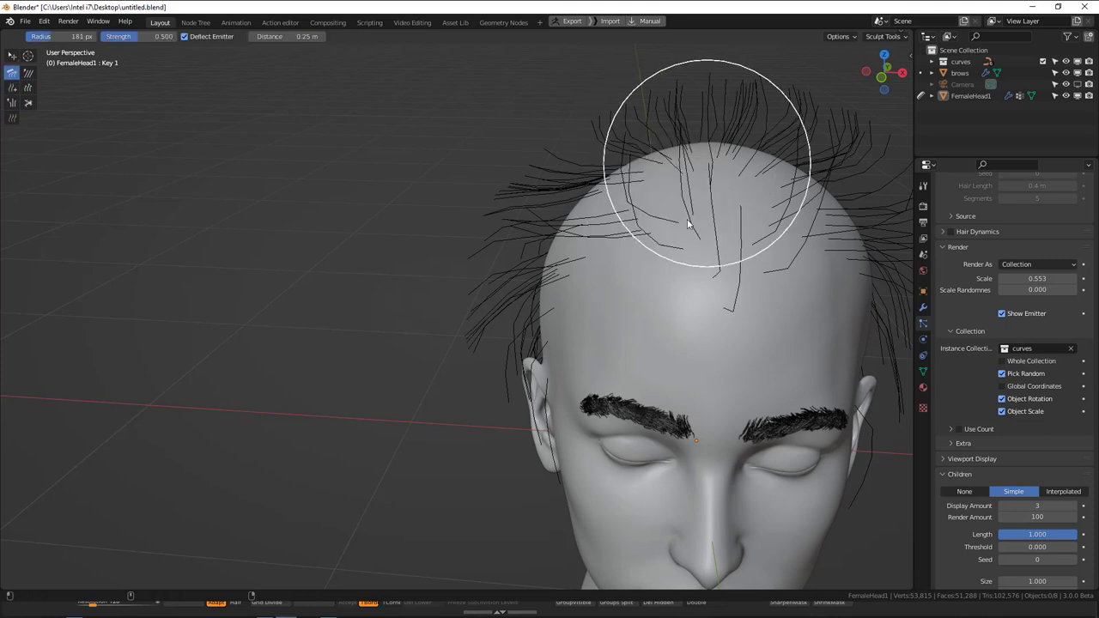
left_click_drag(708, 163, 692, 361)
left_click_drag(682, 136, 640, 280)
left_click_drag(681, 239, 661, 257)
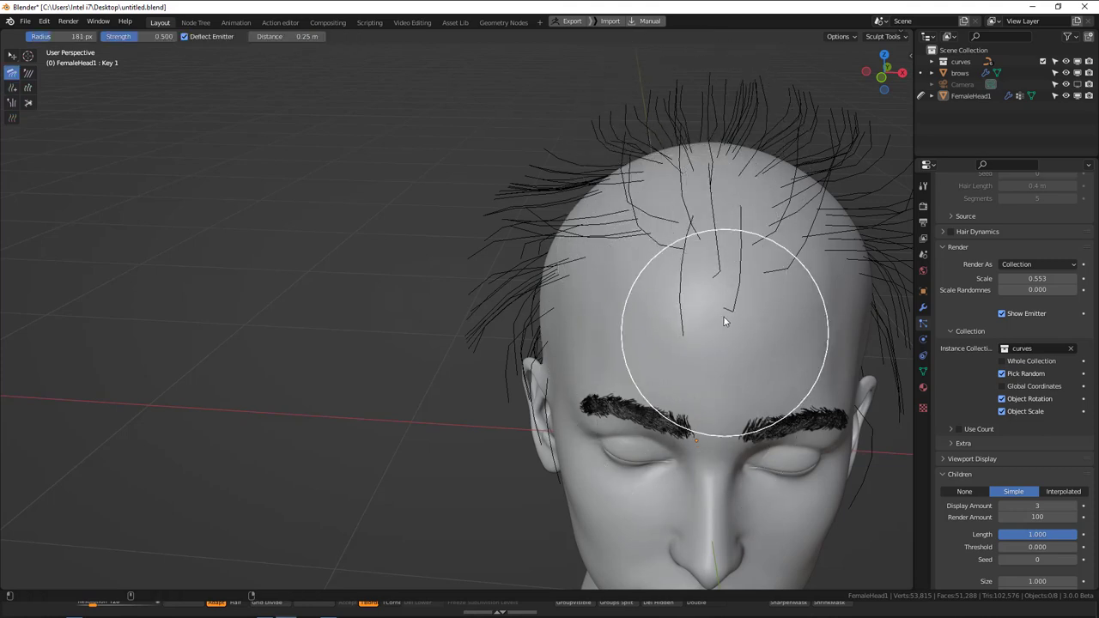
- Lengthen the combed forehead strand with the Length brush and inspect the curls around the head in Object Mode
key("shift+space")
left_click(697, 350)
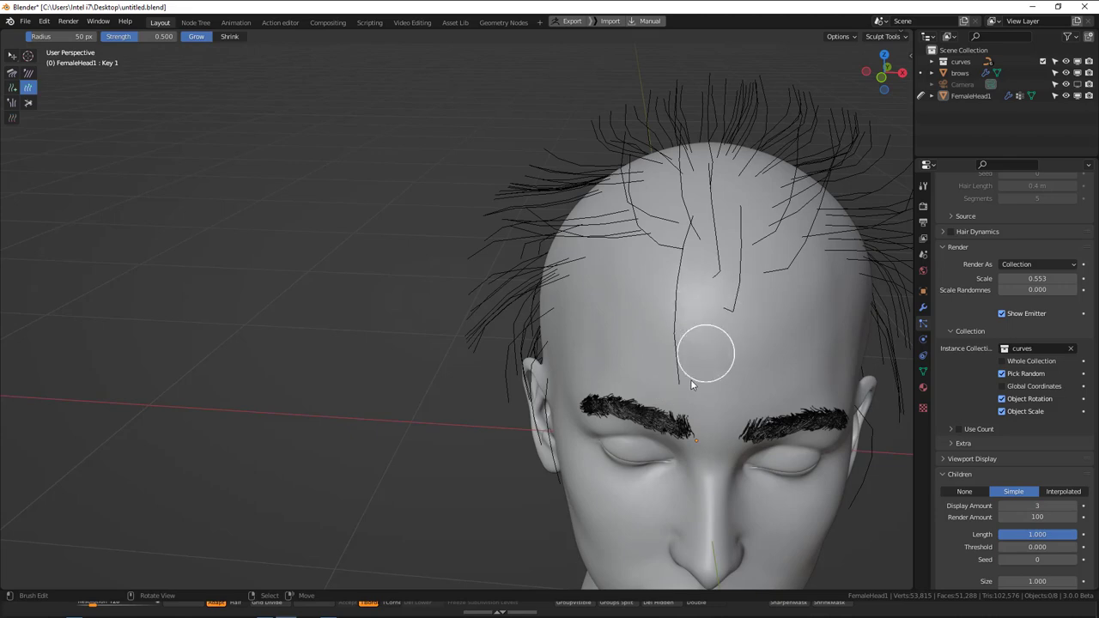
key("ctrl+Tab")
left_click(562, 334)
scroll(739, 348, "down", 1)
middle_click_drag(739, 348, 607, 264)
scroll(637, 350, "down", 2)
key("KP_1")
mouse_move(653, 325)
middle_mouse_down()
mouse_move(595, 327)
mouse_move(692, 321)
mouse_move(650, 299)
mouse_move(609, 335)
middle_mouse_up()
scroll(585, 313, "up", 1)
scroll(585, 312, "down", 1)
- In Particle Edit mode, set the Length brush radius to 190 px and switch to the Comb brush
key("ctrl+Tab")
left_click(567, 359)
scroll(650, 299, "up", 1)
key("f")
left_click(732, 316)
key("shift+space")
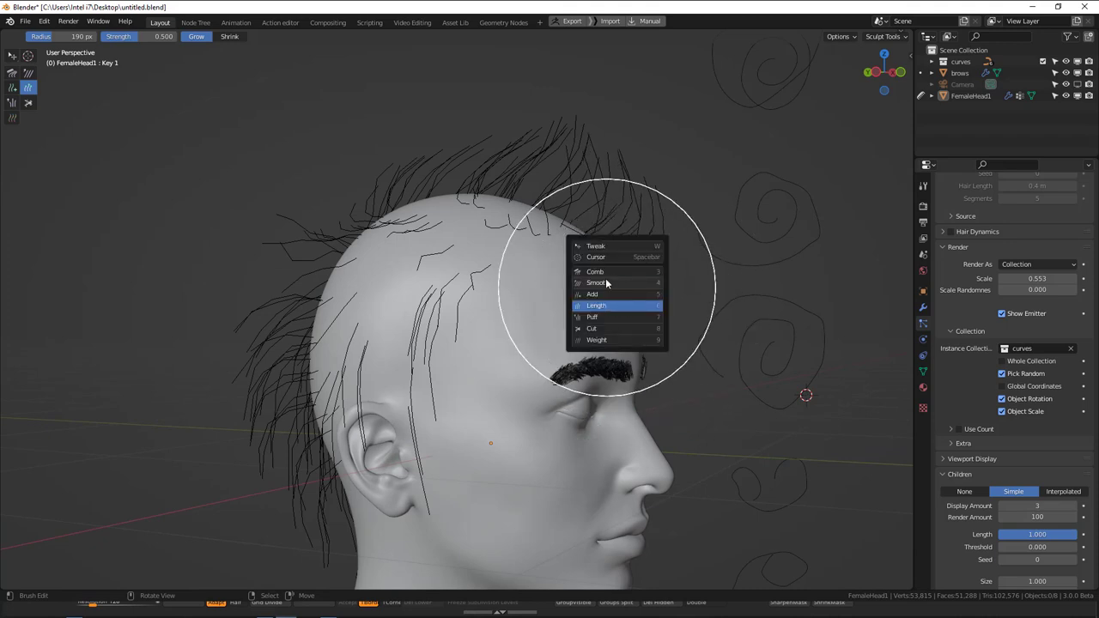
left_click(606, 280)
key("shift+space")
left_click(594, 265)
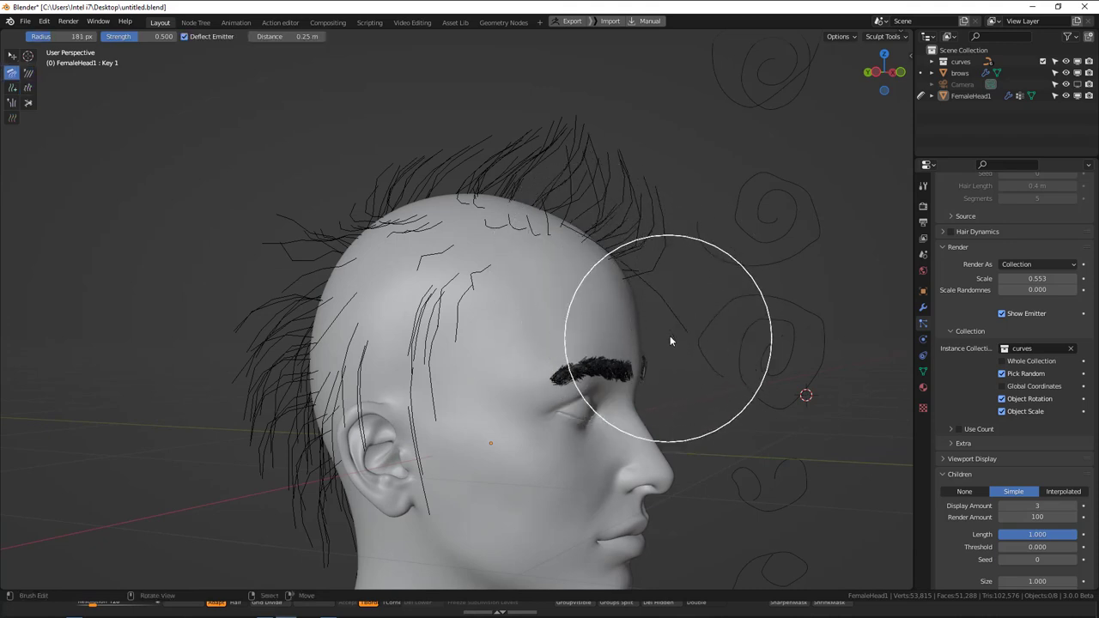
- Return to Object Mode and examine the curly hair's overall shape from the front and the sides
key("KP_1")
key("ctrl+Tab")
left_click(543, 334)
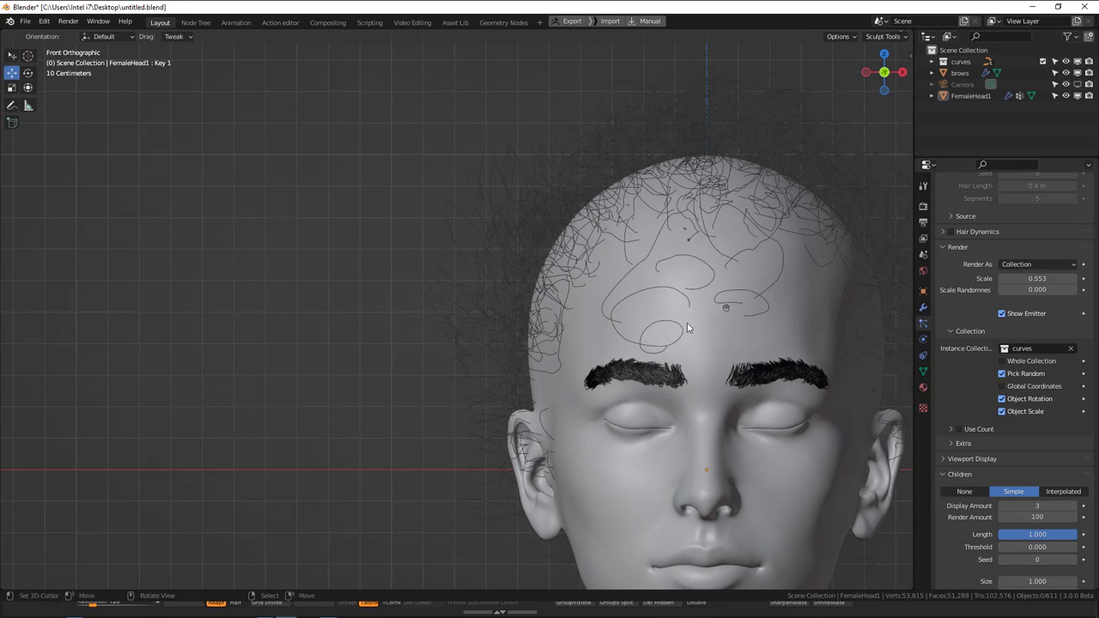
scroll(688, 330, "down", 3)
middle_click_drag(688, 330, 633, 352)
key("KP_1")
scroll(574, 292, "down", 3)
middle_click_drag(571, 293, 687, 314)
scroll(547, 282, "up", 2)
key("KP_1")
- Delete the head's Subdivision modifier and convert the particle system's hair instances into real curve objects
left_click(623, 239)
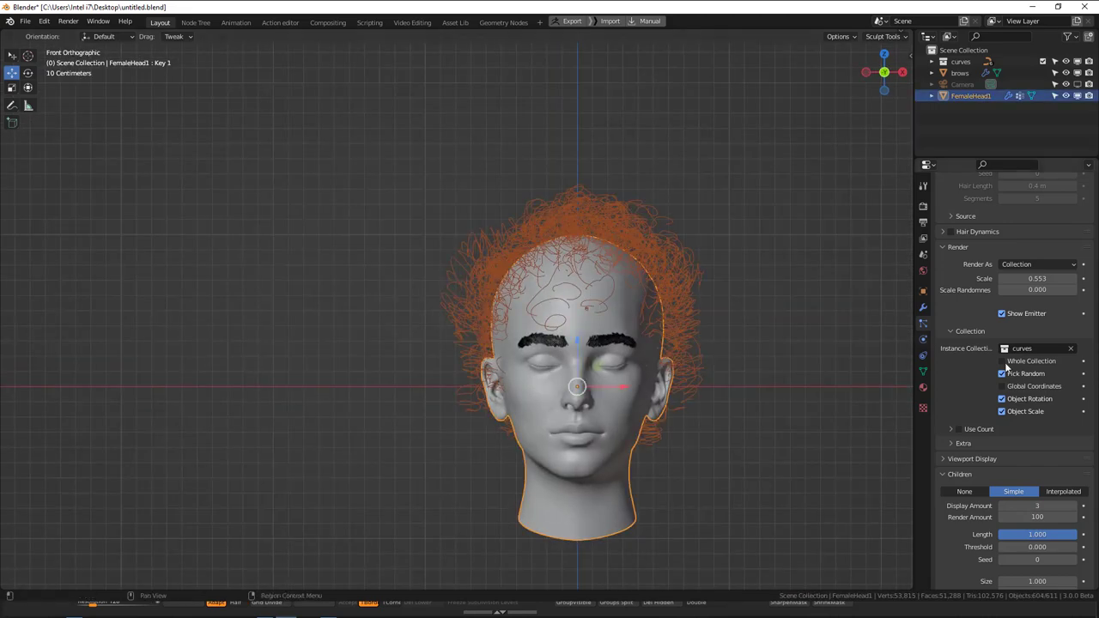
left_click(924, 306)
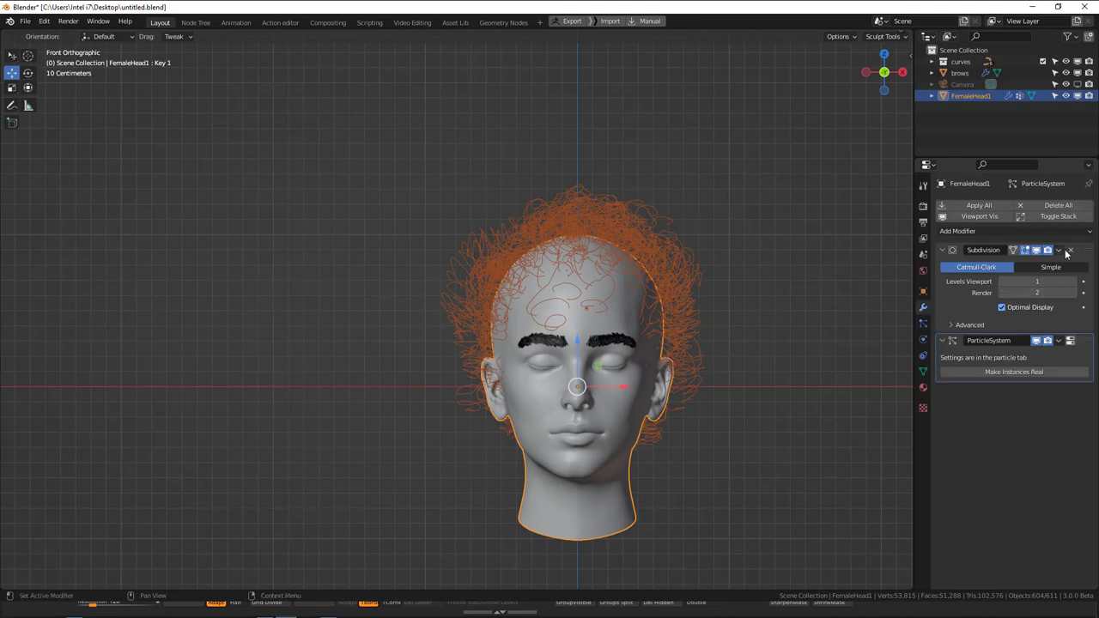
left_click(1071, 250)
left_click(1027, 284)
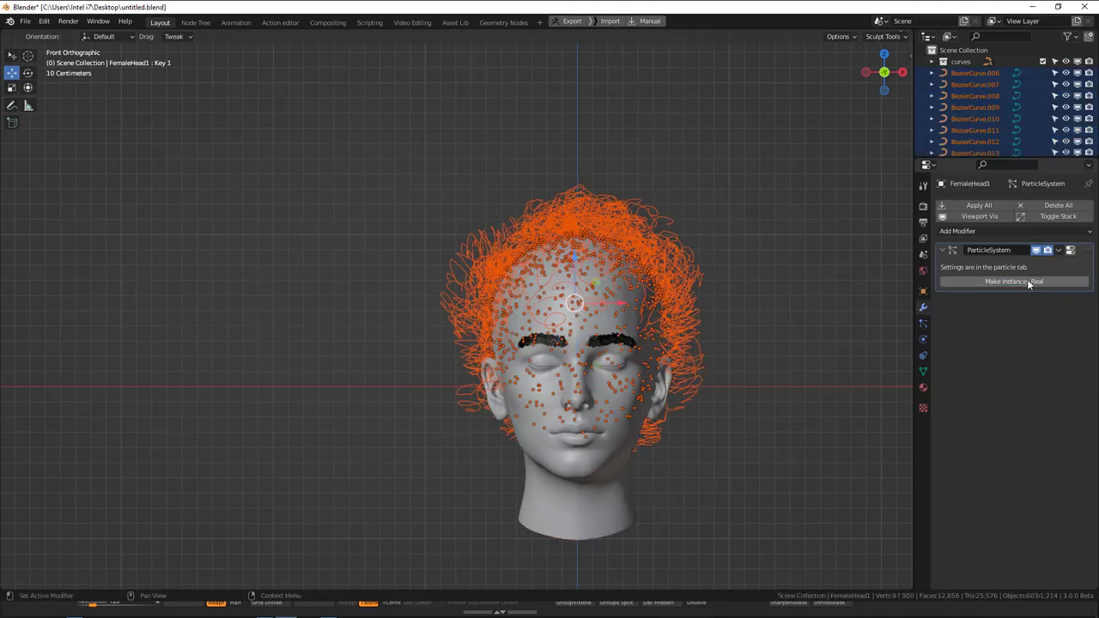
- Move the selected hair curve objects into a new collection named Collection 2
middle_click_drag(645, 339, 577, 353)
key("KP_1")
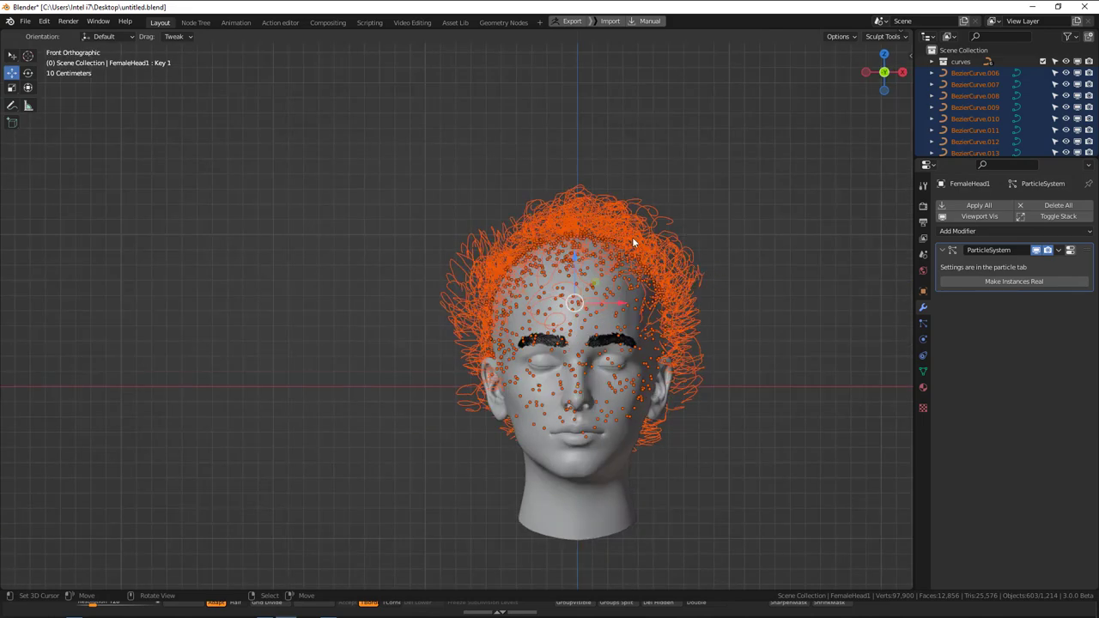
key("m")
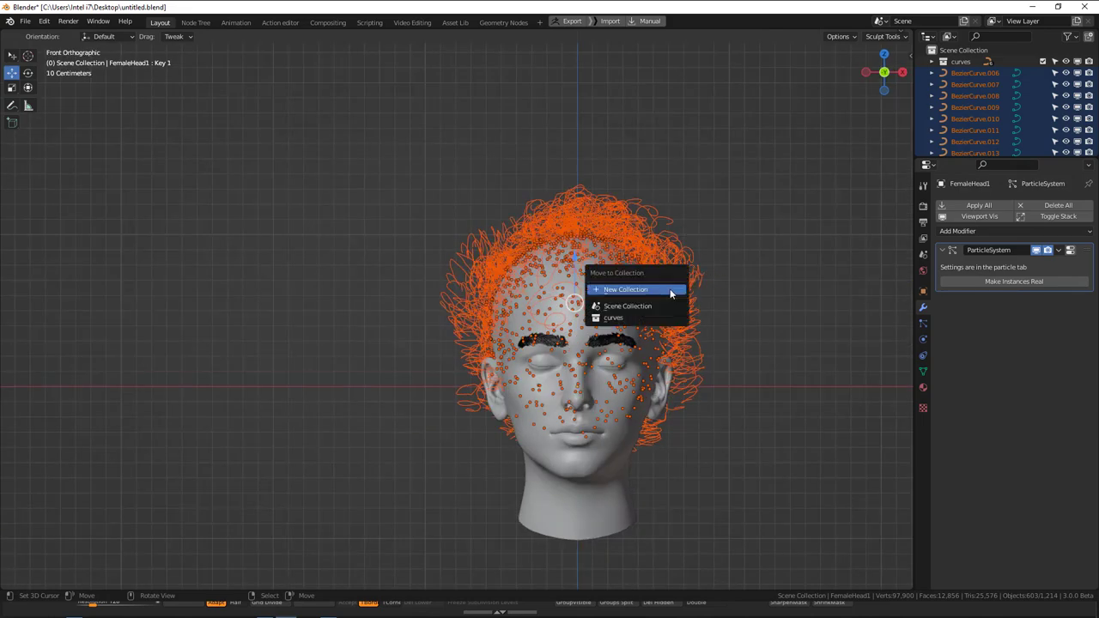
key("g")
right_click(675, 183)
key("m")
left_click(707, 212)
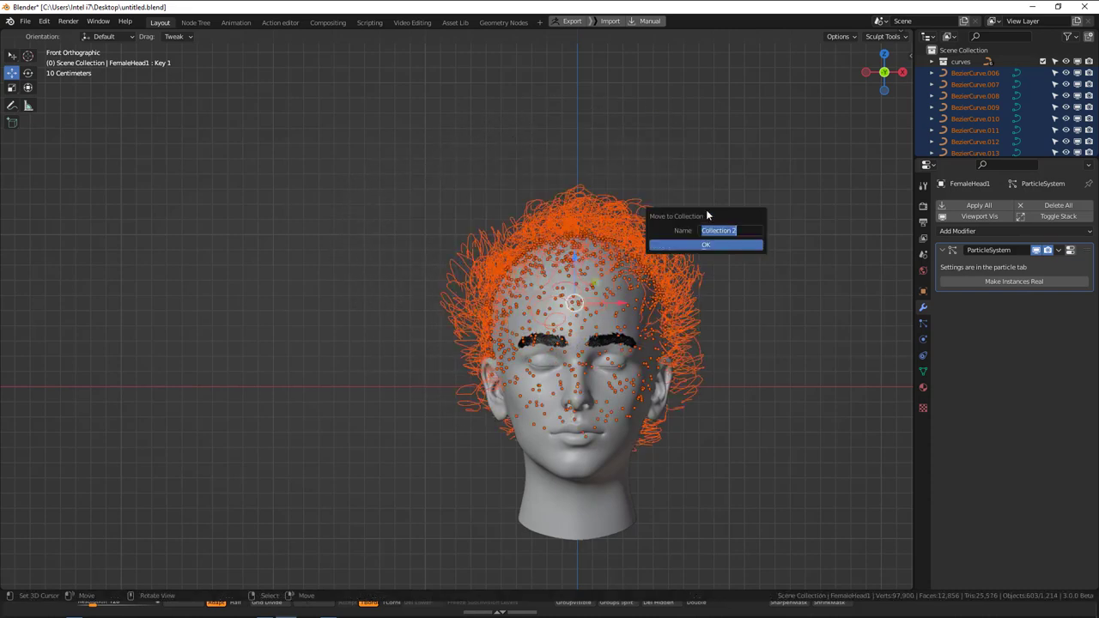
left_click(745, 245)
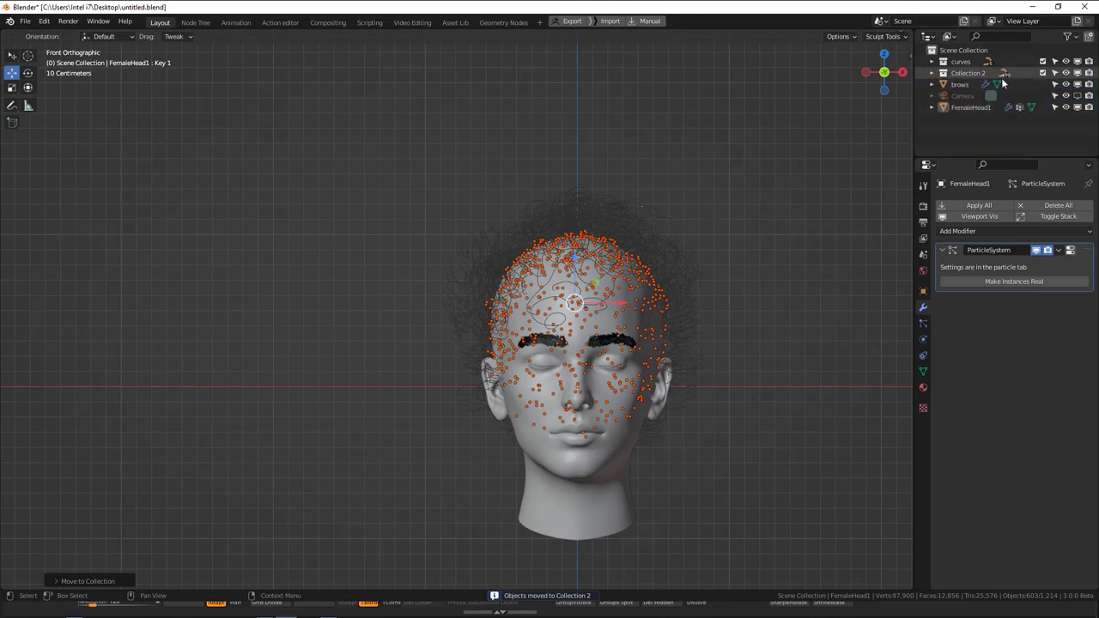
- Exclude Collection 2 while disabling viewport display of the head's ParticleSystem modifier, and include the collection again
left_click(1044, 73)
left_click(610, 277)
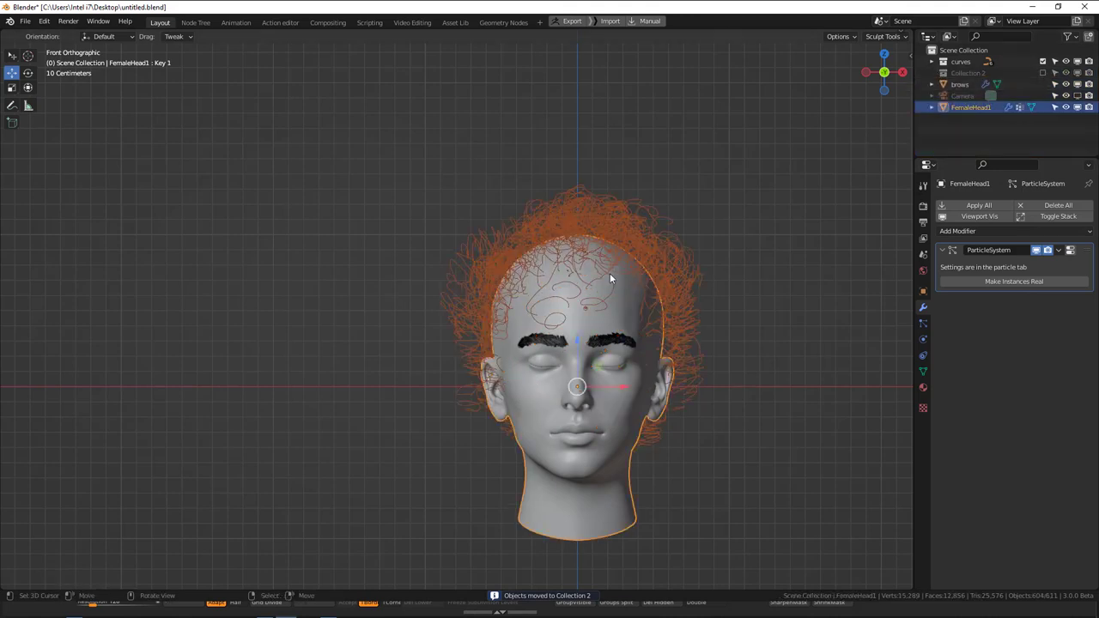
left_click(1036, 250)
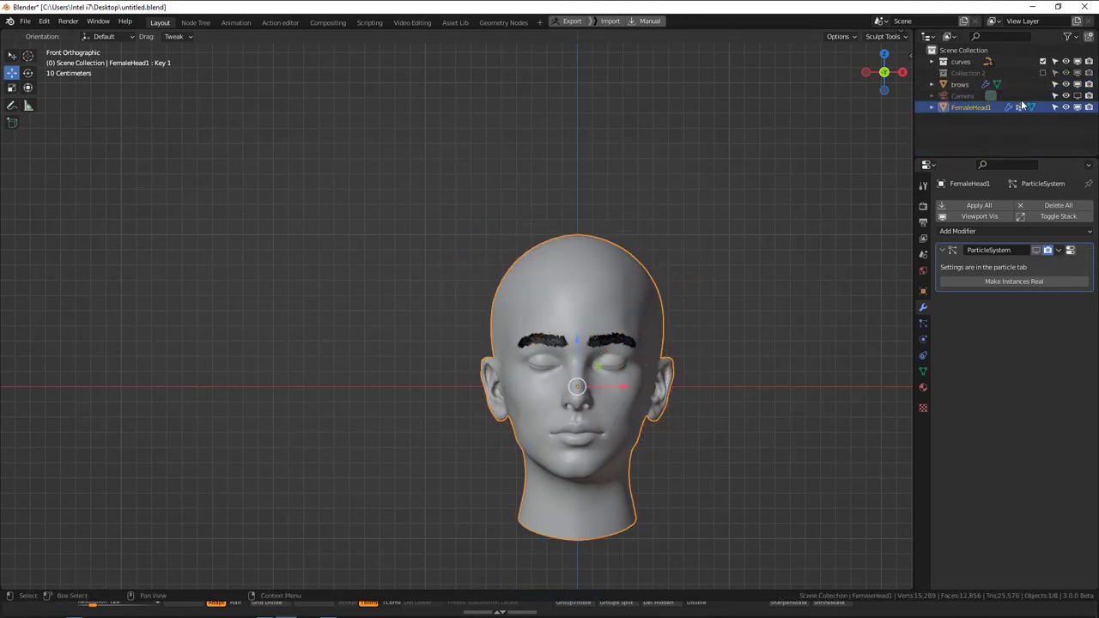
left_click(1043, 73)
middle_click_drag(660, 363, 594, 368)
key("KP_1")
- Join the hair curves into a single object and leave only that object selected, without the head
left_click(610, 239)
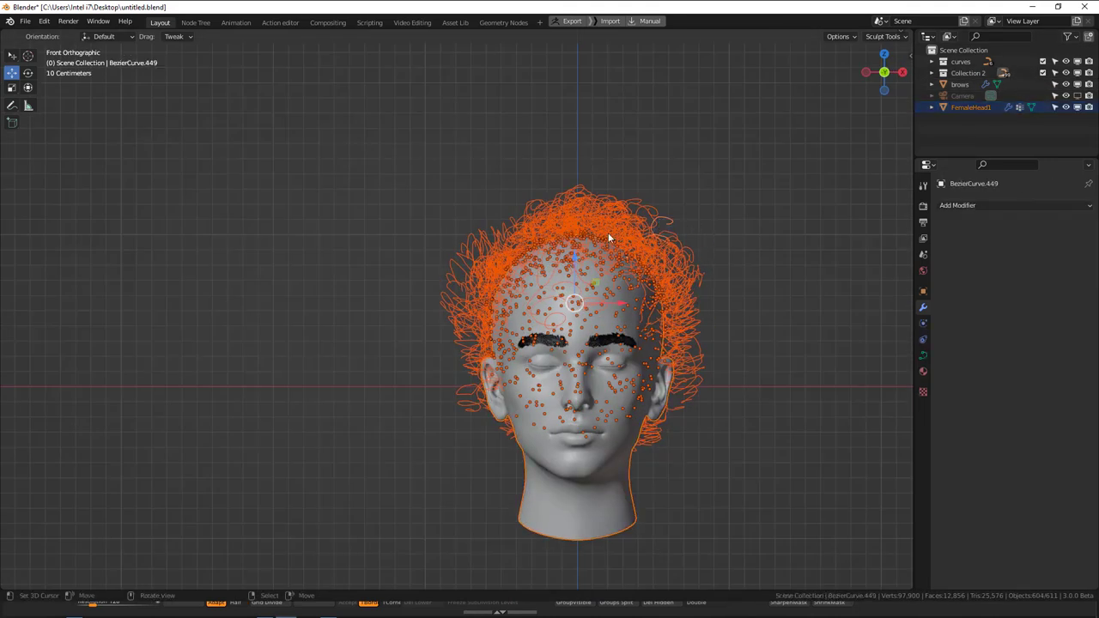
key("ctrl+j")
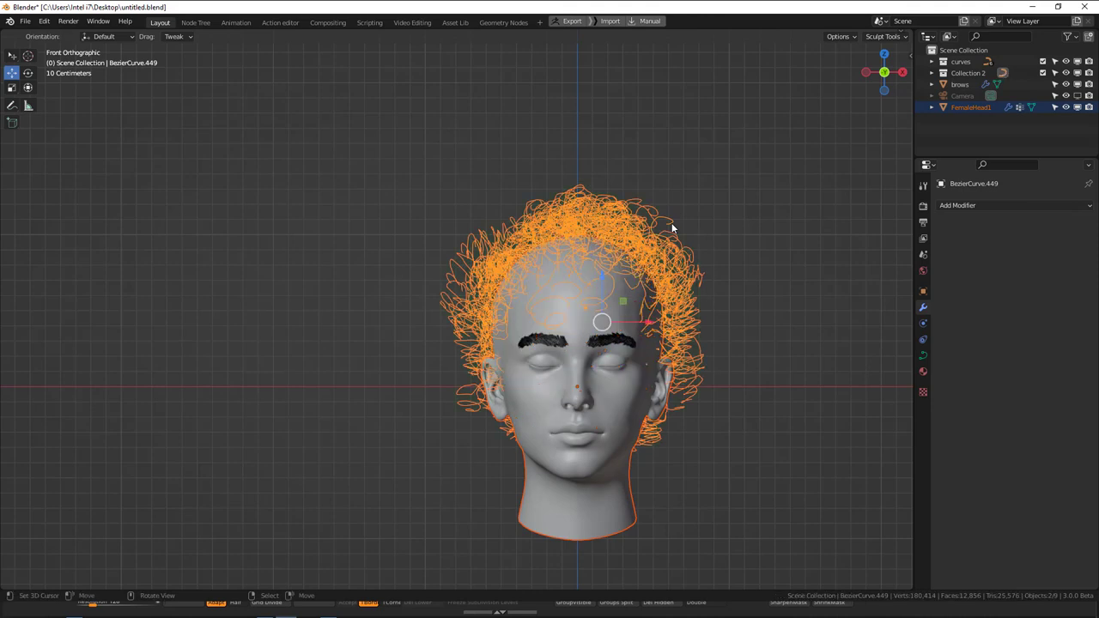
middle_click_drag(654, 372, 586, 387)
key("alt+a")
right_click(670, 235)
key("KP_1")
- Delete the stray curve object lying away from the head while keeping the joined hair curves
scroll(735, 286, "down", 3)
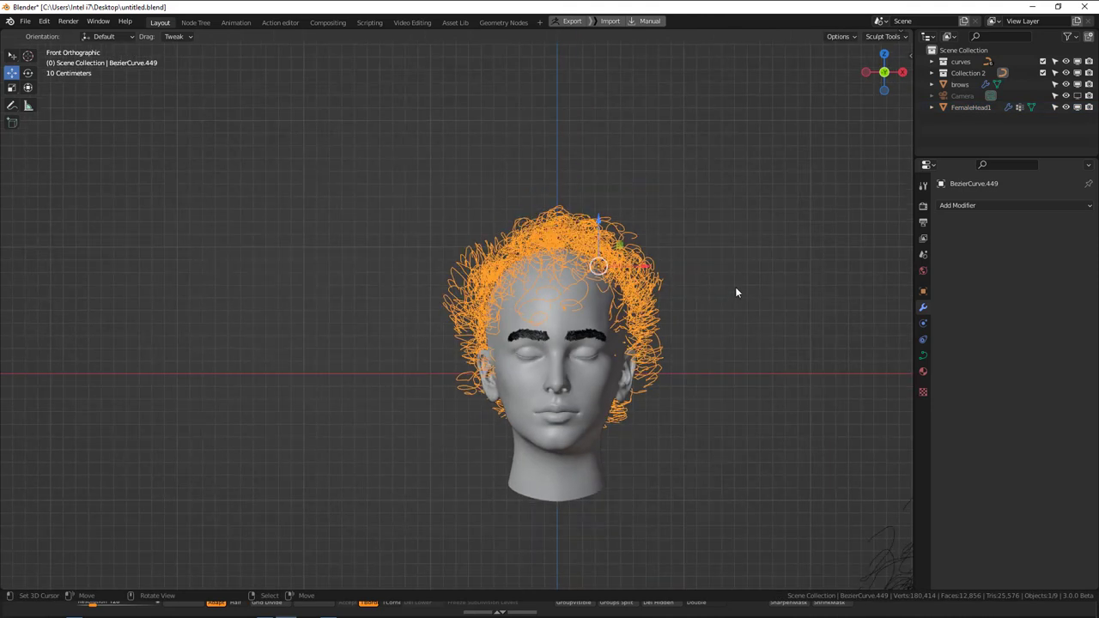
left_click(798, 512)
key("x")
left_click(790, 470)
scroll(793, 481, "down", 3)
key("ctrl+z")
key("Delete")
scroll(562, 305, "up", 4)
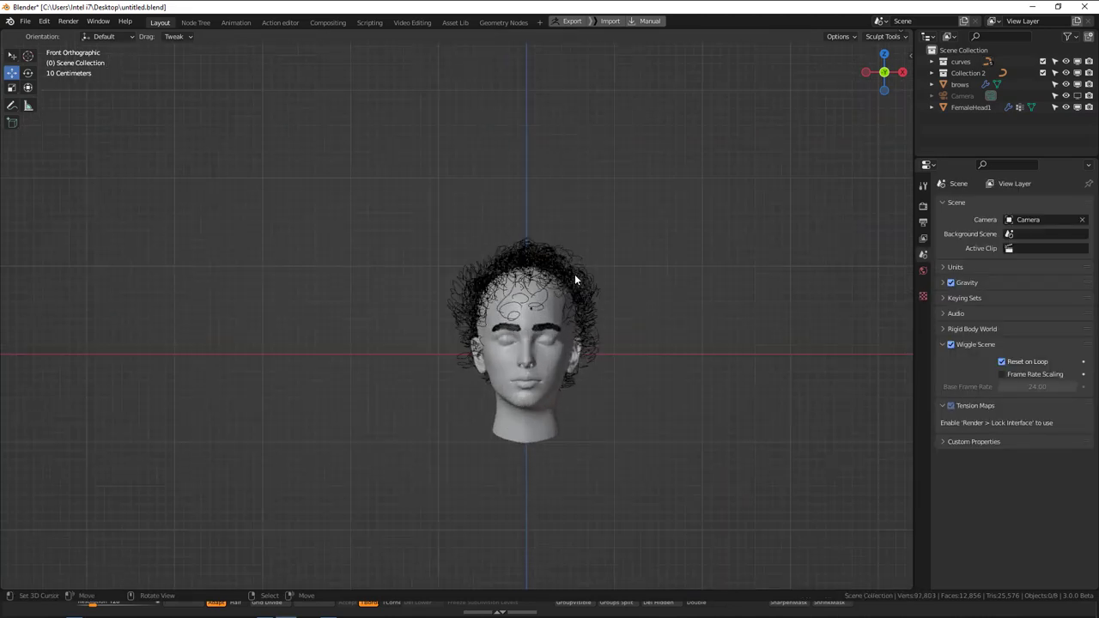
scroll(596, 296, "down", 2)
key("ctrl+z")
scroll(576, 318, "up", 2)
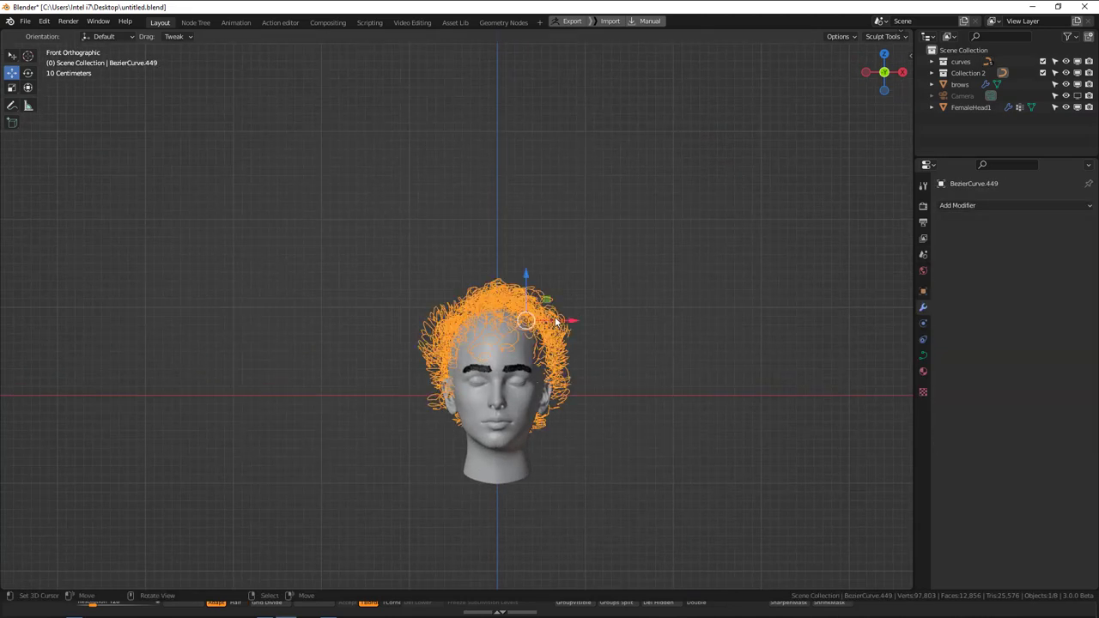
- Open the Geometry Nodes workspace for the joined hair curve object
scroll(558, 313, "up", 2)
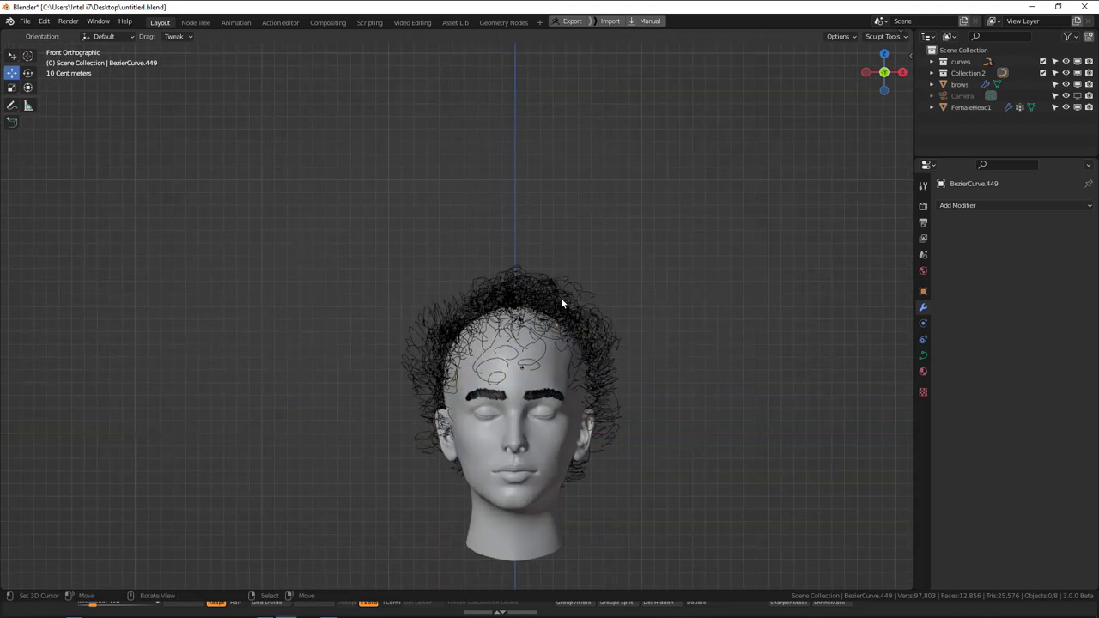
left_click(503, 22)
scroll(651, 226, "down", 5)
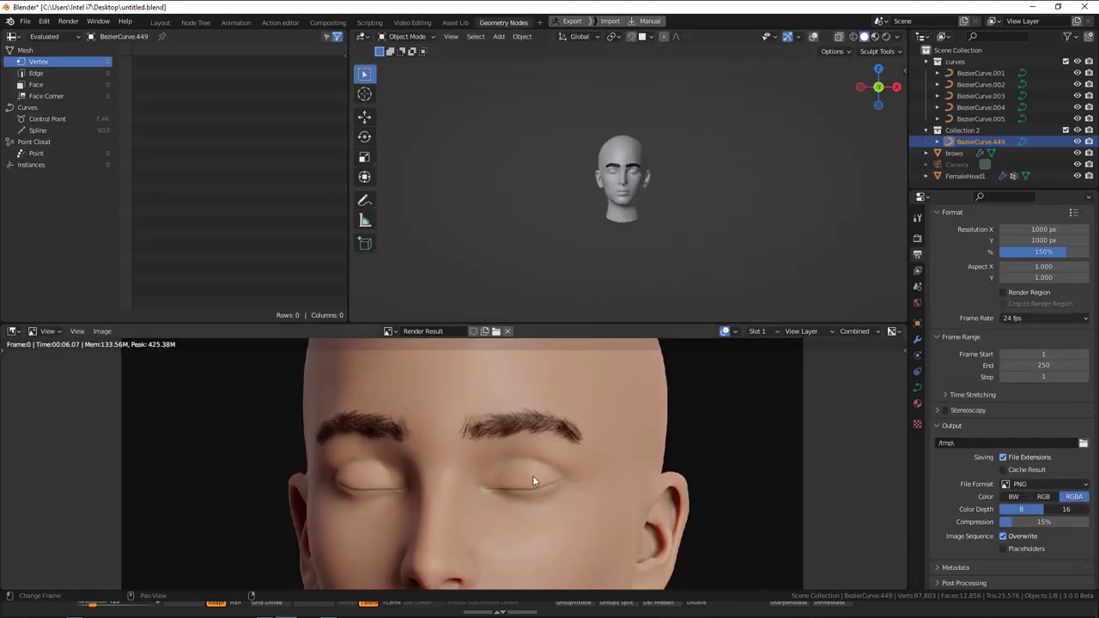
left_click(539, 22)
mouse_move(517, 49)
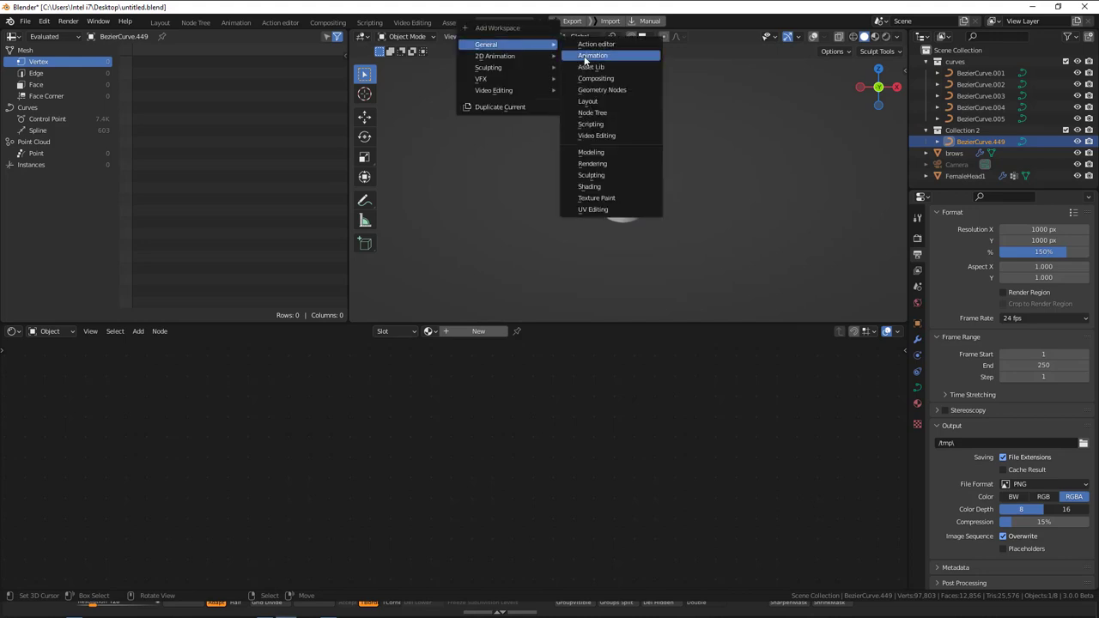
left_click(617, 91)
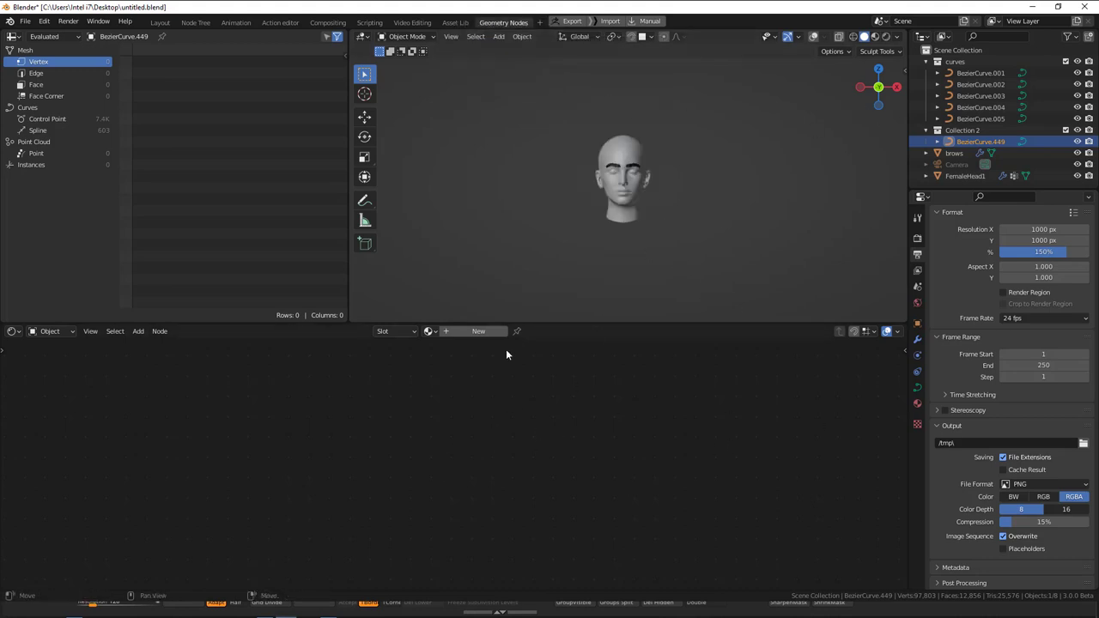
- Turn on the viewport overlays and bring the selected hair curves on the head into close view
key("KP_1")
key("shift+alt+z")
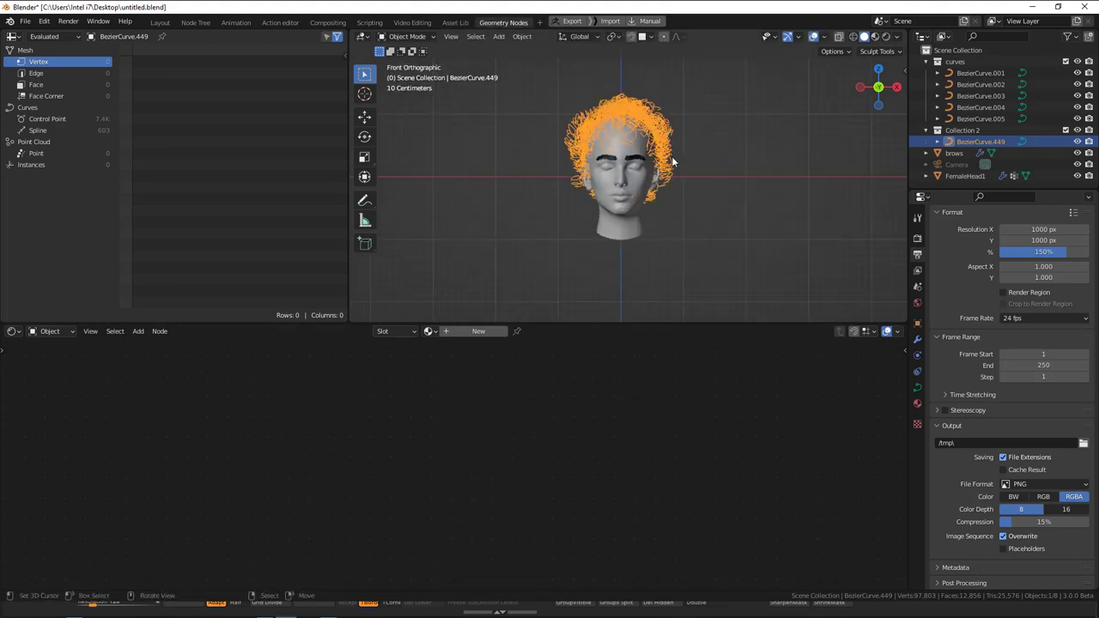
scroll(660, 176, "up", 3)
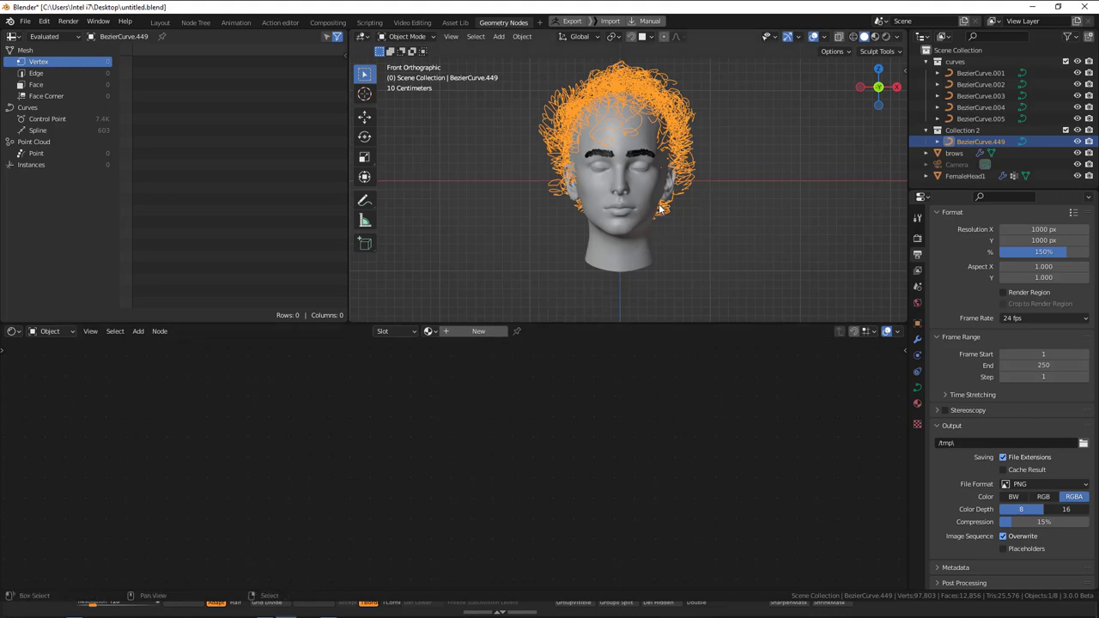
middle_click_drag(662, 209, 632, 244, "shift")
key("n")
key("n")
middle_click_drag(670, 193, 572, 215)
scroll(666, 141, "up", 3)
key("q")
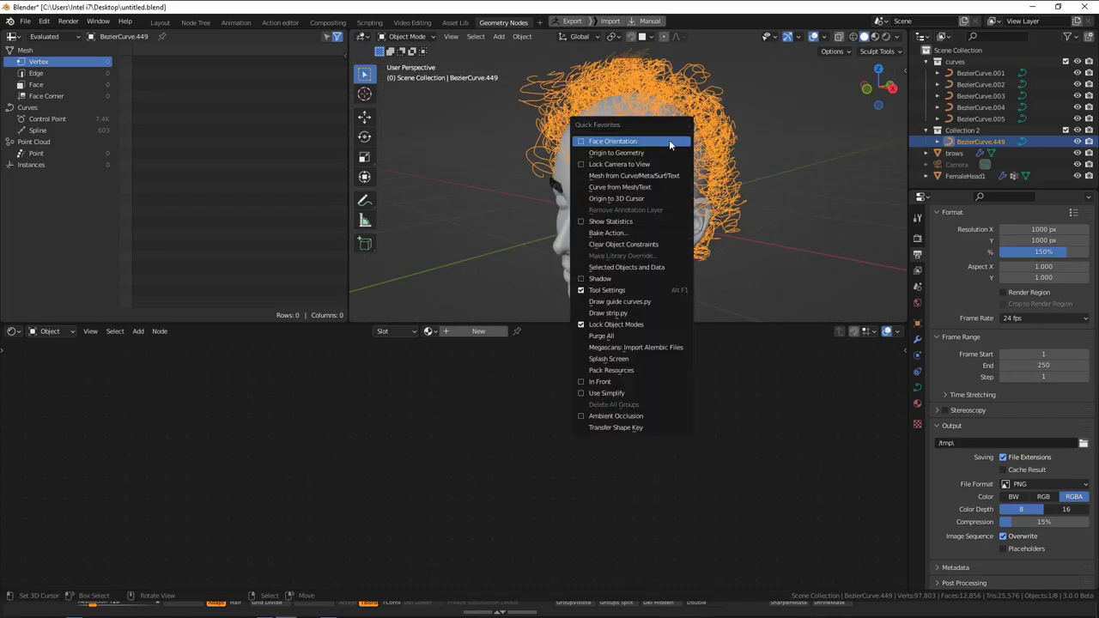
left_click(627, 187)
middle_click_drag(661, 153, 623, 224)
- Switch the shader editor to the Geometry Node Editor and create a new node tree for the hair curves
left_click(478, 331)
key("shift+F3")
key("shift+F3")
key("shift+F3")
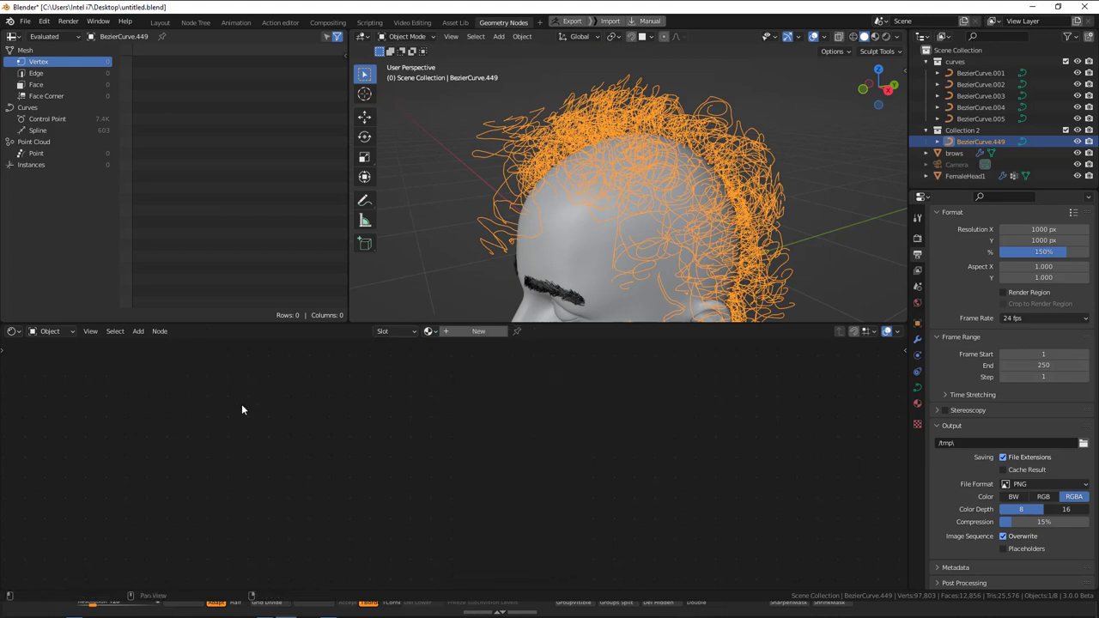
left_click(455, 332)
- Add a Resample Curve node between Group Input and Group Output
key("shift+a")
mouse_move(525, 394)
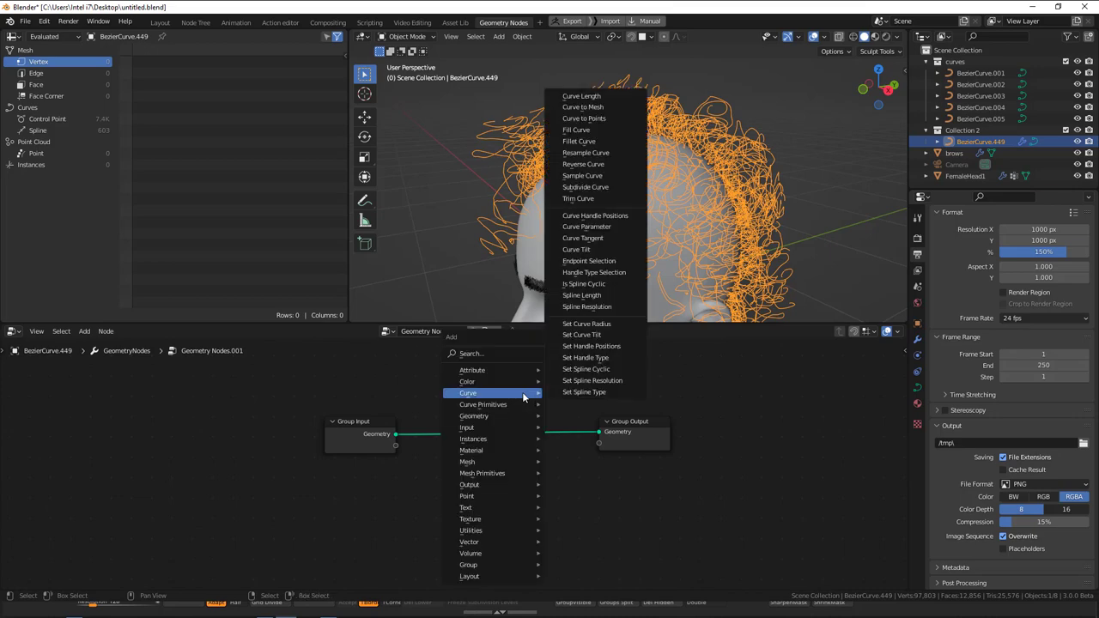
left_click(590, 153)
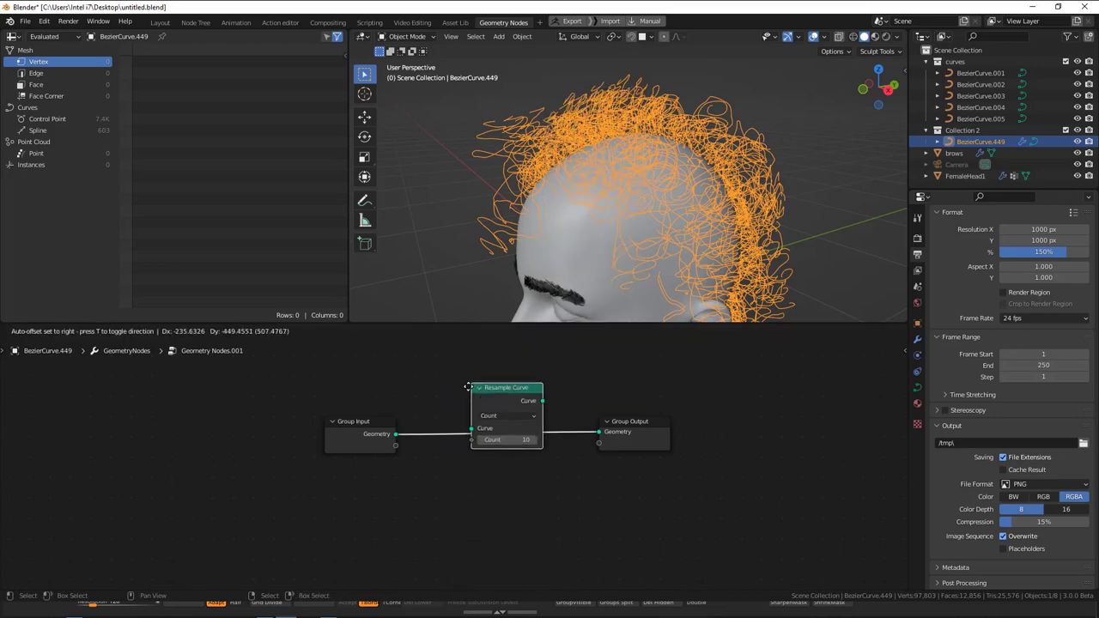
left_click(509, 414)
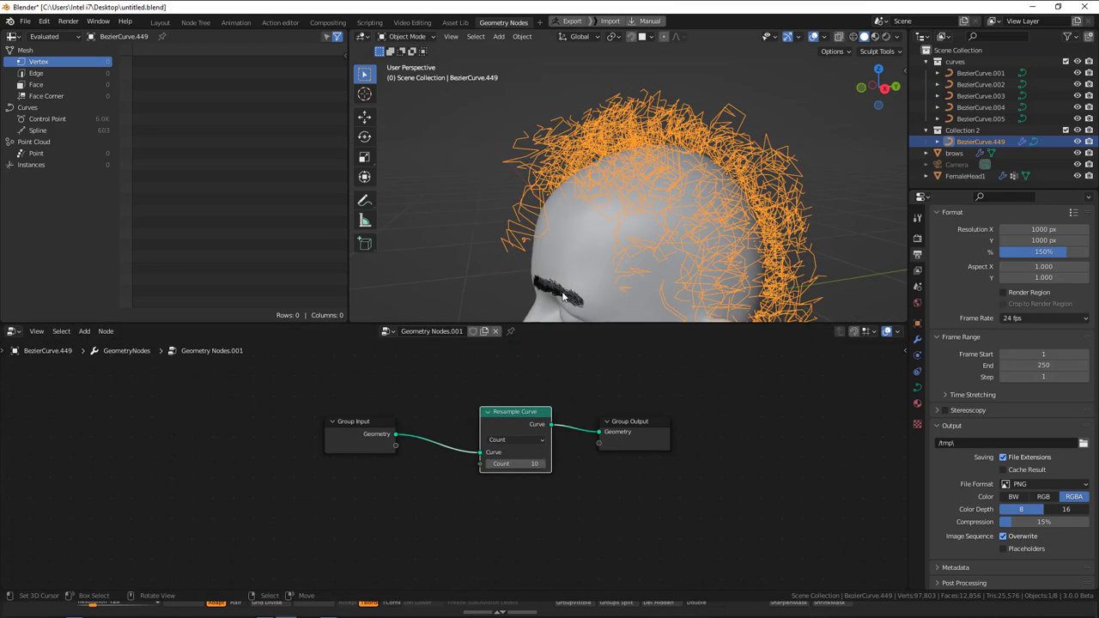
- Set the Resample Curve node's count to 9
left_click(515, 464)
type("1")
key("Return")
left_click_drag(515, 464, 549, 464)
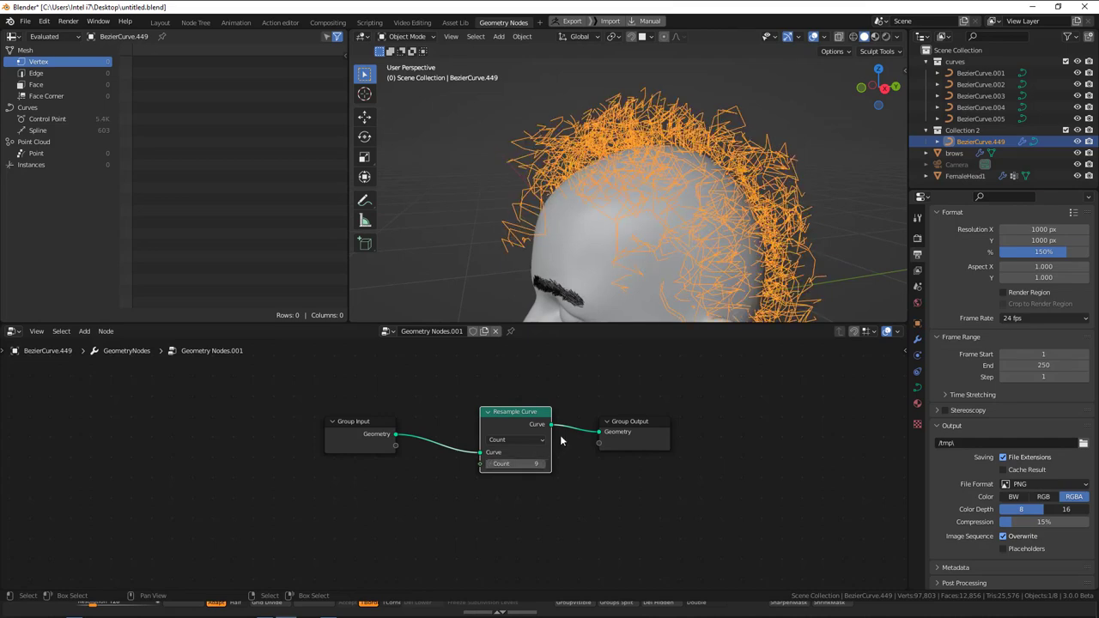
- Examine the shape of the resampled hair curves around the head and look at the HairNet add-on's options
scroll(542, 233, "up", 4)
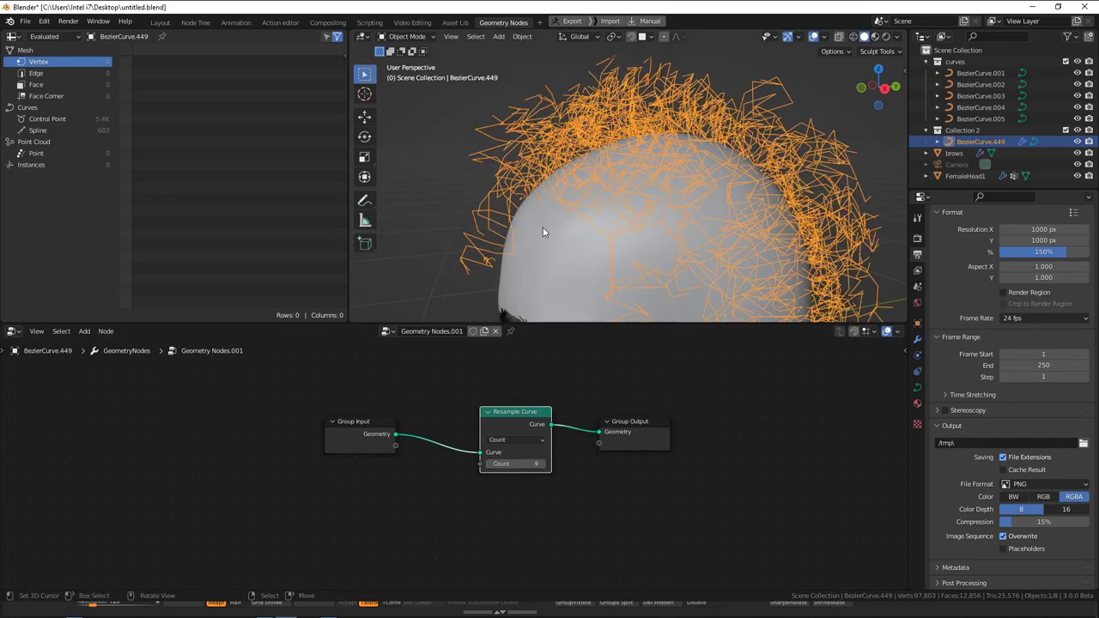
middle_click_drag(539, 237, 541, 250)
middle_click_drag(561, 206, 593, 217)
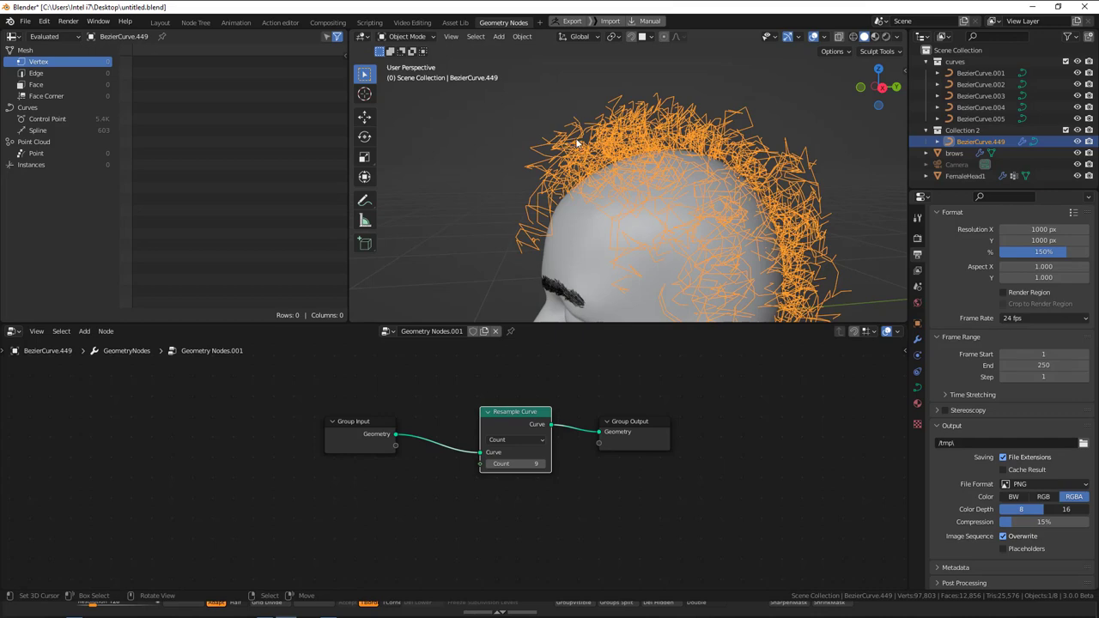
middle_click_drag(640, 204, 550, 260)
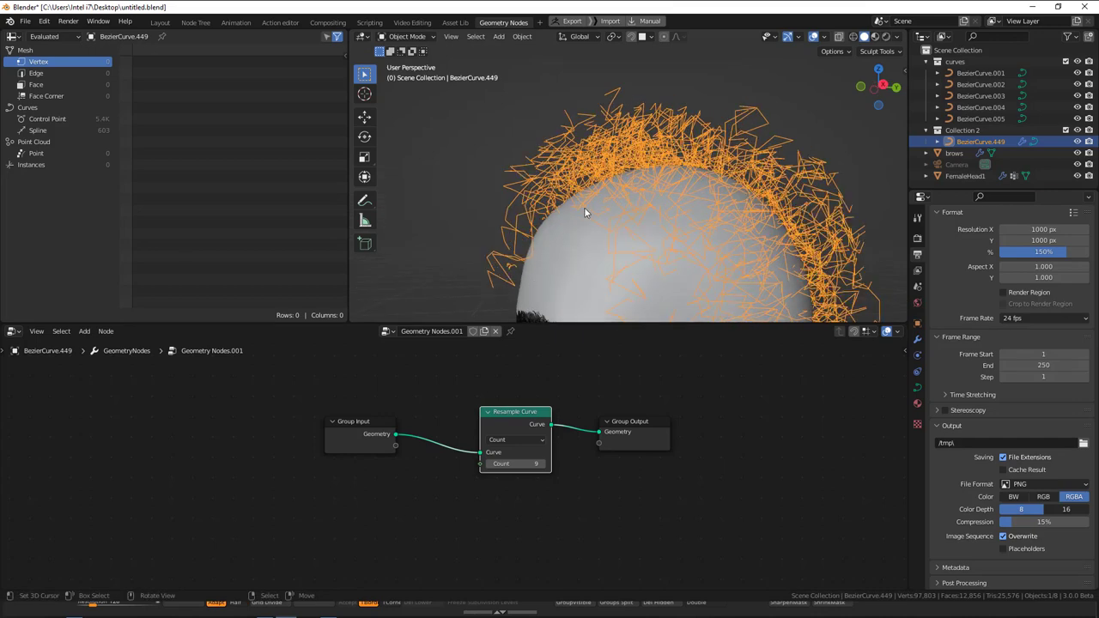
middle_click_drag(584, 211, 626, 184)
key("n")
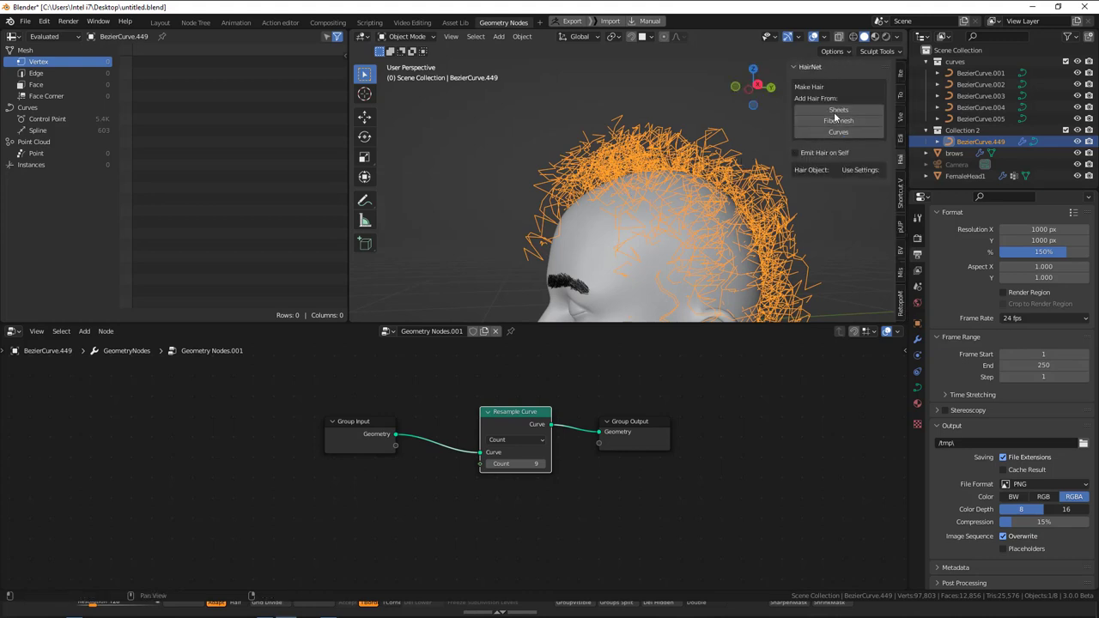
key("n")
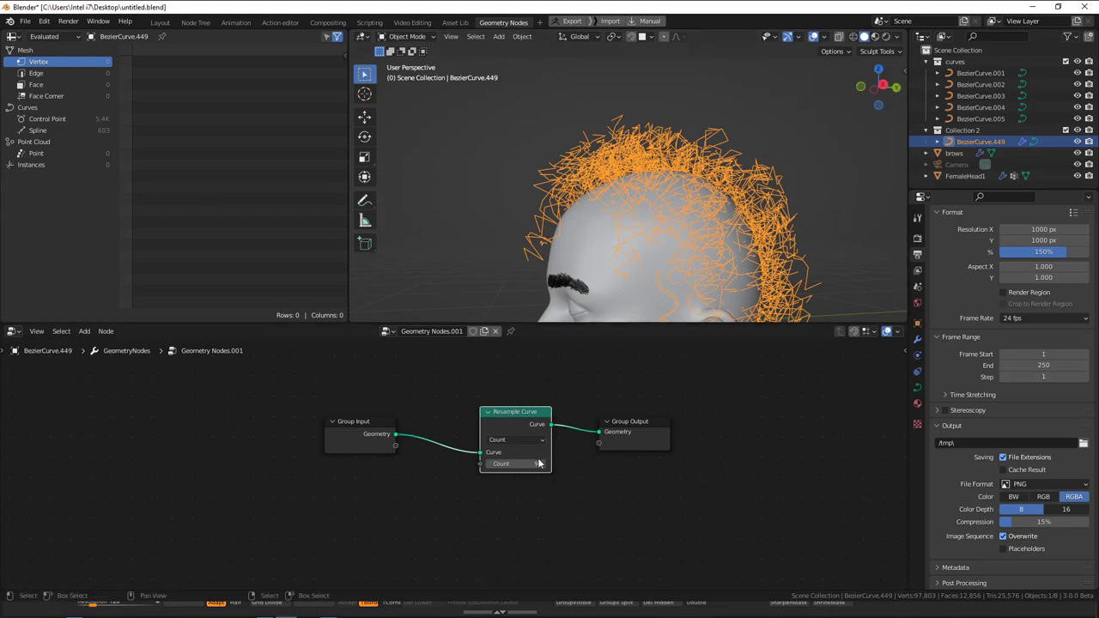
scroll(653, 193, "up", 4)
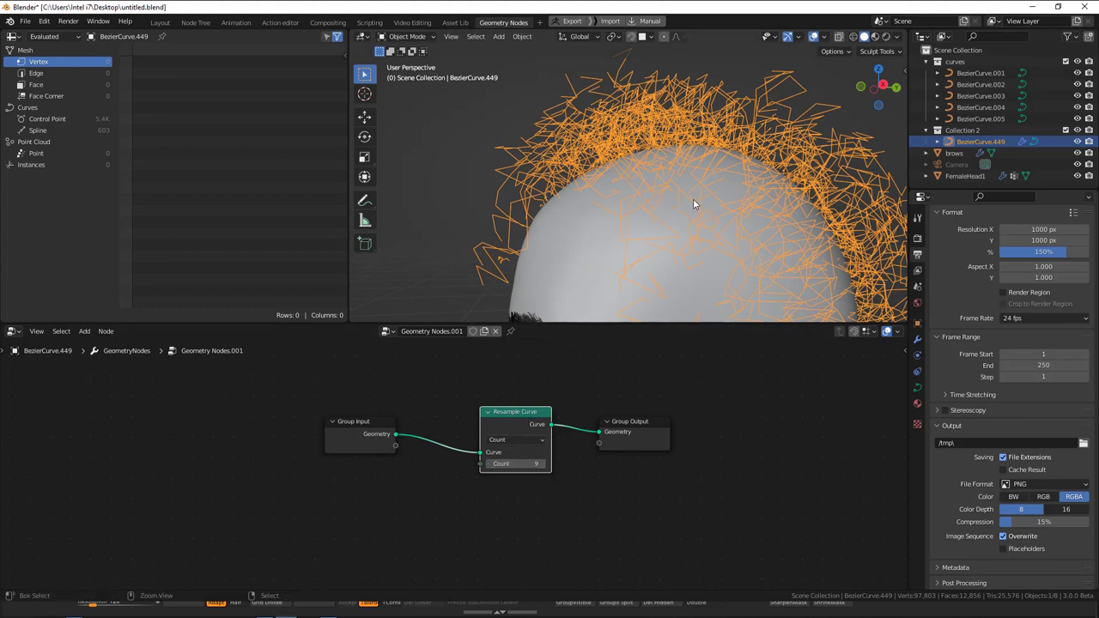
- Save the file and set the Resample Curve node's count to 12
key("ctrl+s")
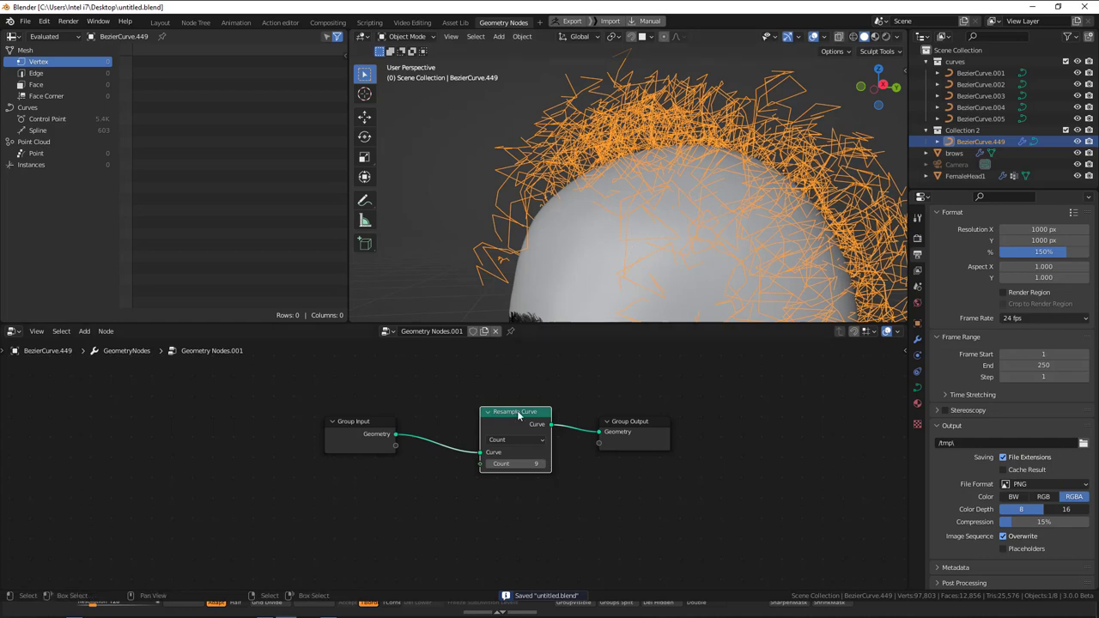
left_click(528, 464)
type("12")
key("Return")
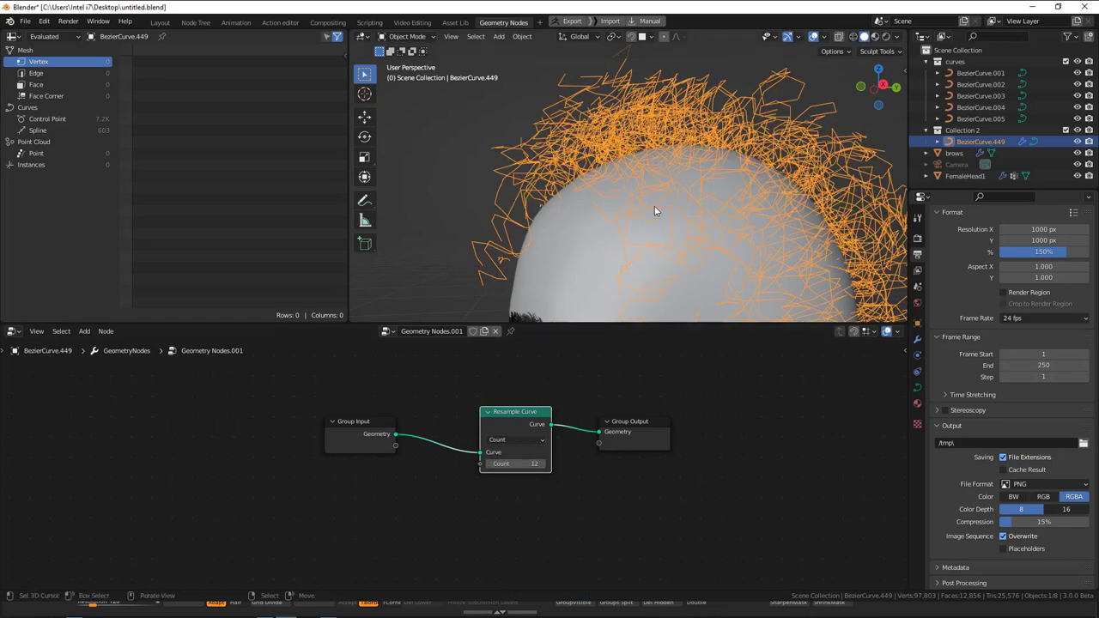
middle_click_drag(655, 211, 645, 220)
- Increase the Resample Curve node's count to 16 while comparing the curl shapes on the head
left_click(519, 464)
left_click(515, 464)
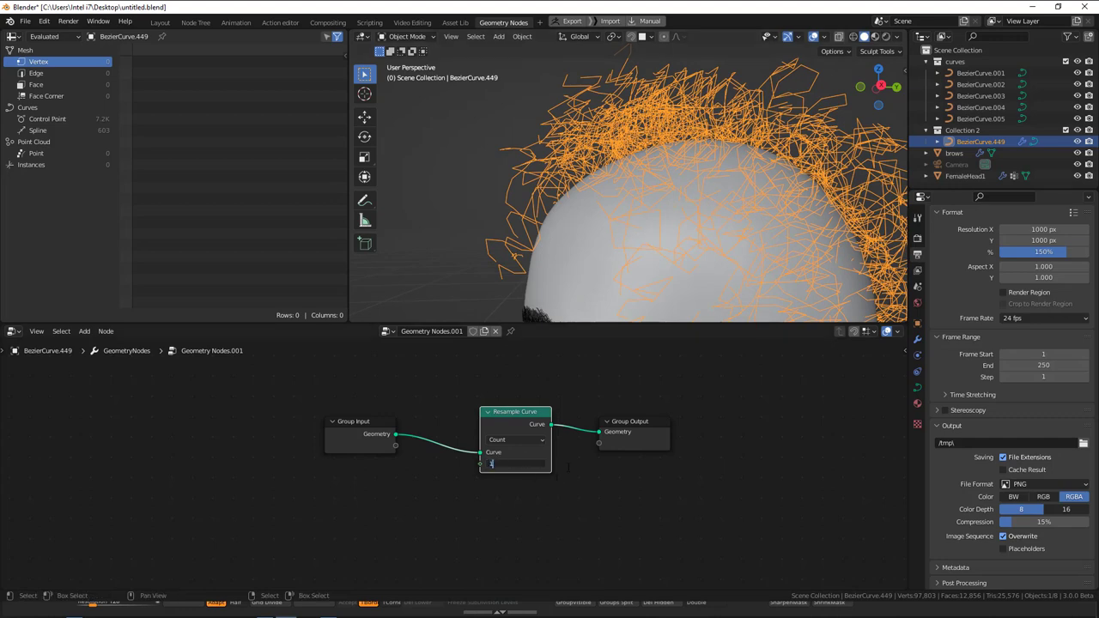
key("Return")
middle_click_drag(631, 219, 640, 183)
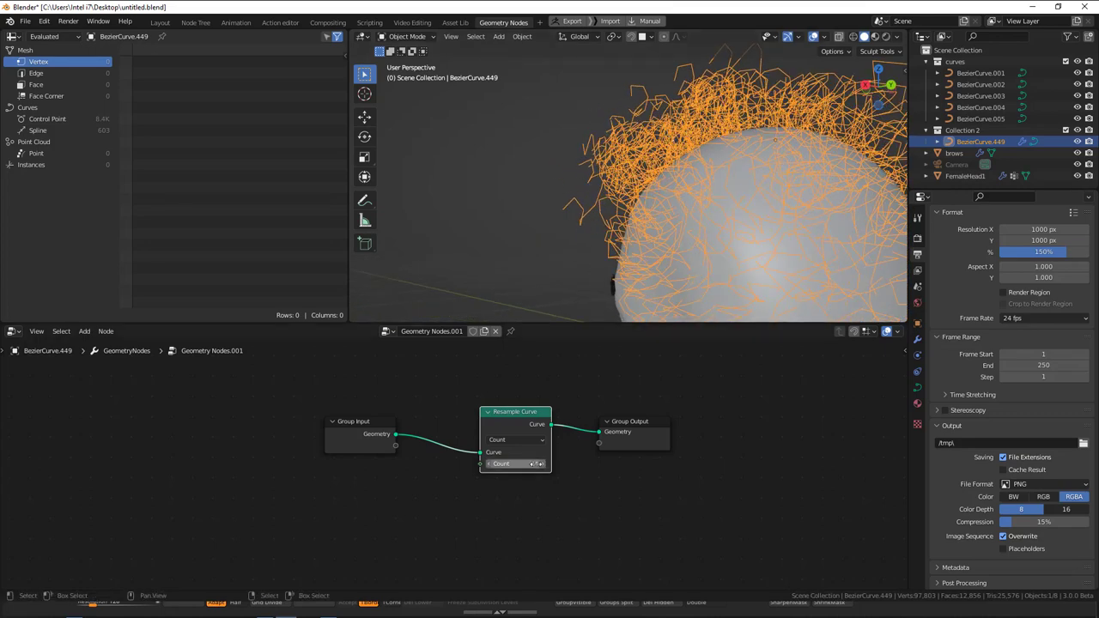
left_click(542, 464)
left_click(542, 464)
left_click(542, 464)
left_click_drag(523, 466, 517, 467)
middle_click_drag(705, 190, 776, 201)
key("KP_1")
scroll(755, 209, "down", 2)
left_click(542, 464)
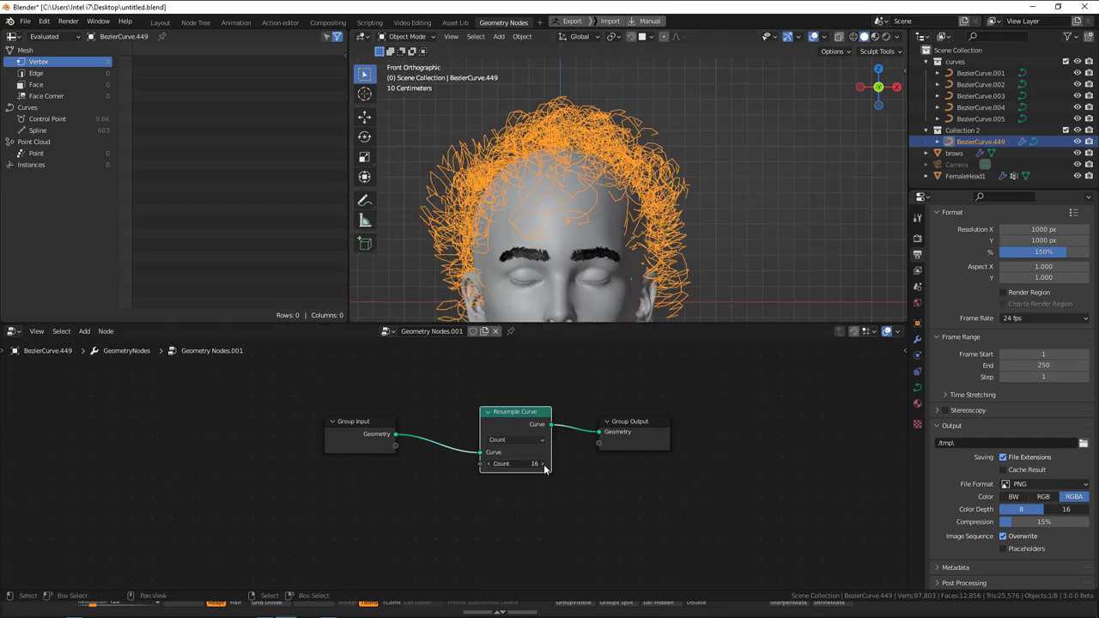
left_click(486, 464)
- Convert the resampled hair curves object to a mesh
middle_click_drag(771, 122, 671, 175)
middle_click_drag(562, 201, 606, 176, "shift")
key("q")
left_click(521, 36)
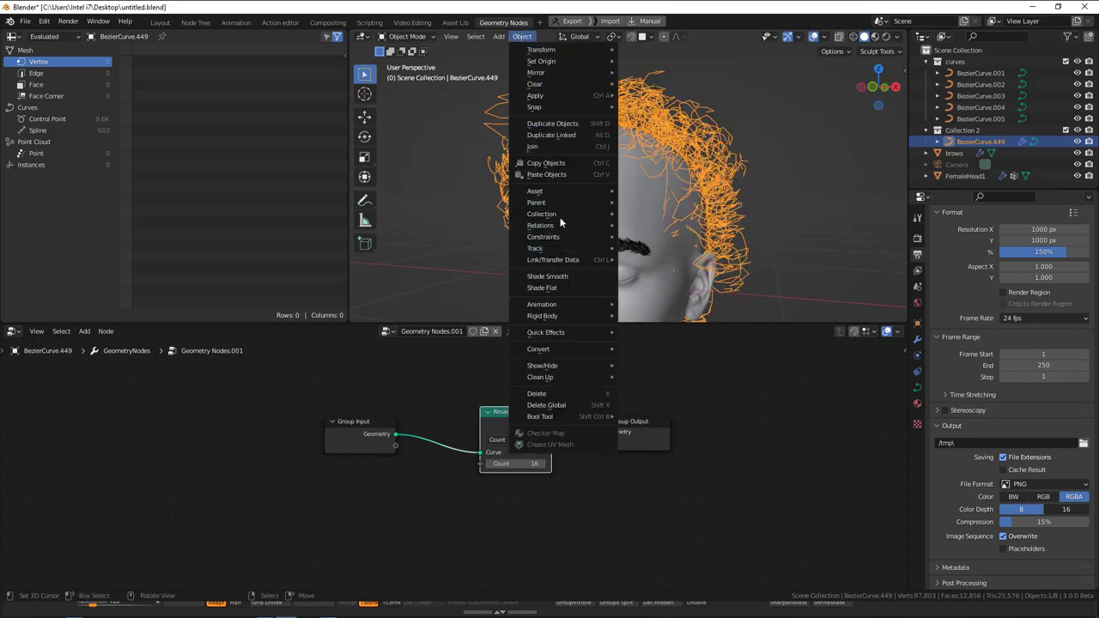
mouse_move(547, 347)
left_click(640, 361)
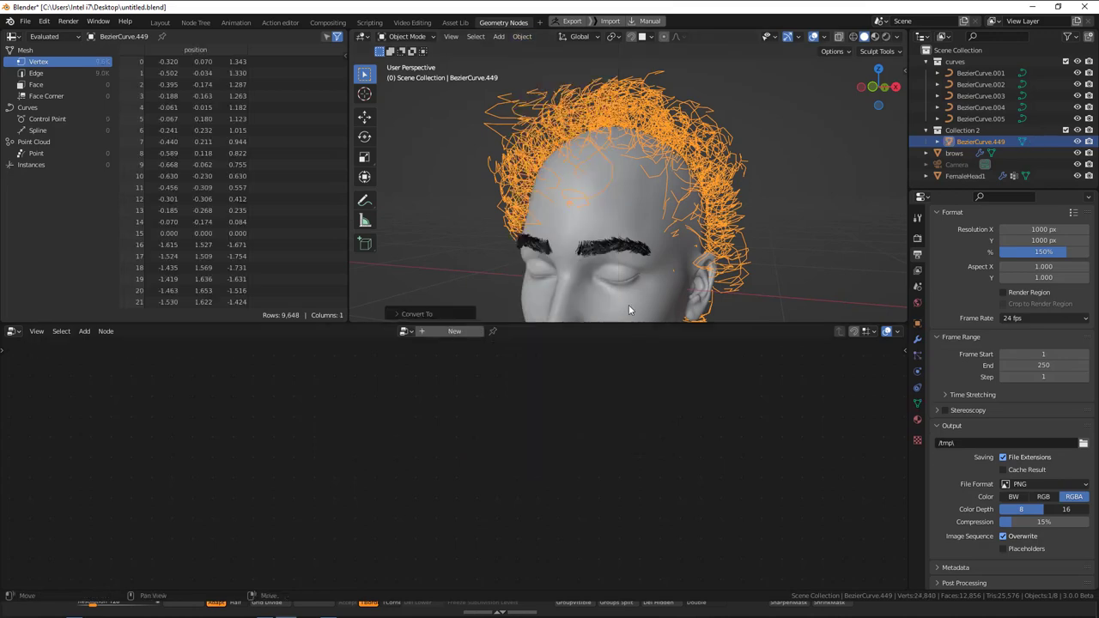
- Switch to the Layout workspace and save the file
left_click(160, 22)
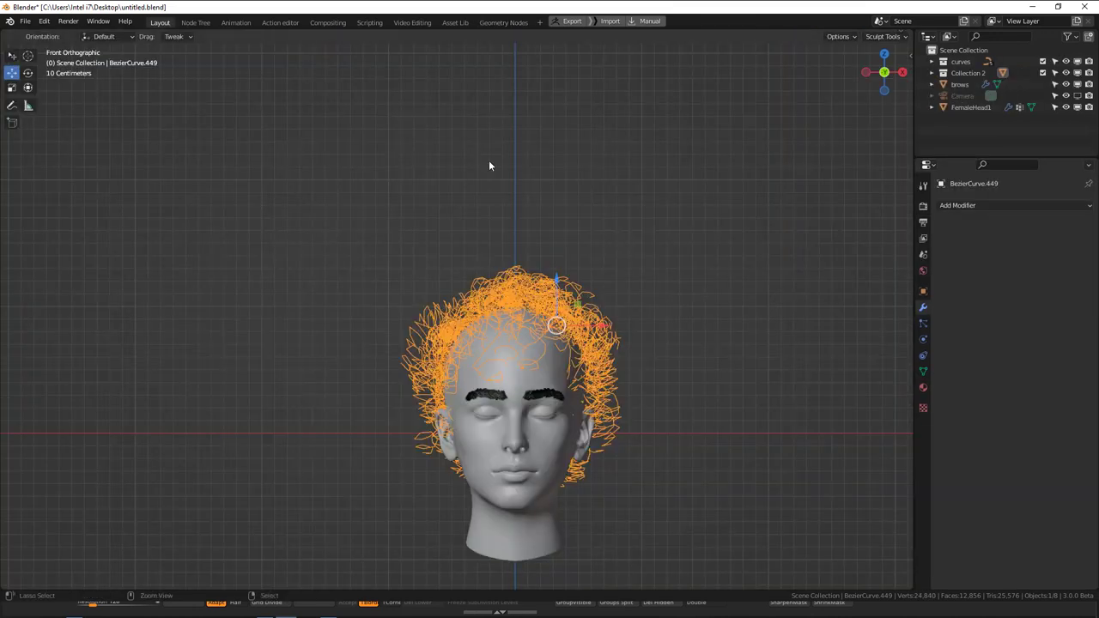
key("ctrl+s")
- Display the HairNet add-on's options beside the head in the viewport
middle_click_drag(574, 287, 617, 242)
key("n")
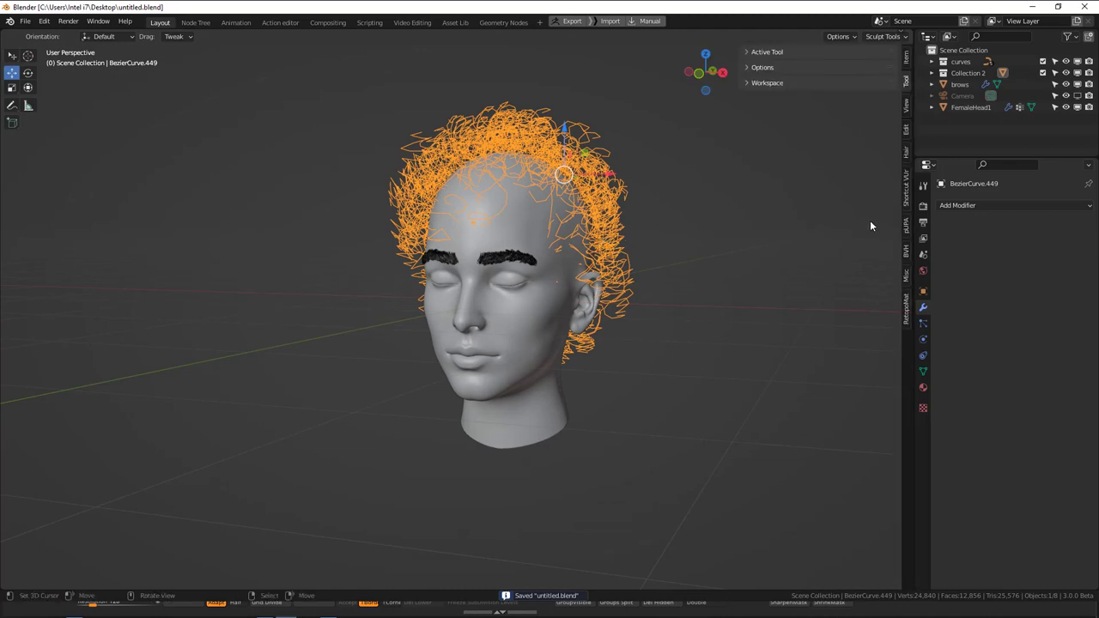
left_click(907, 152)
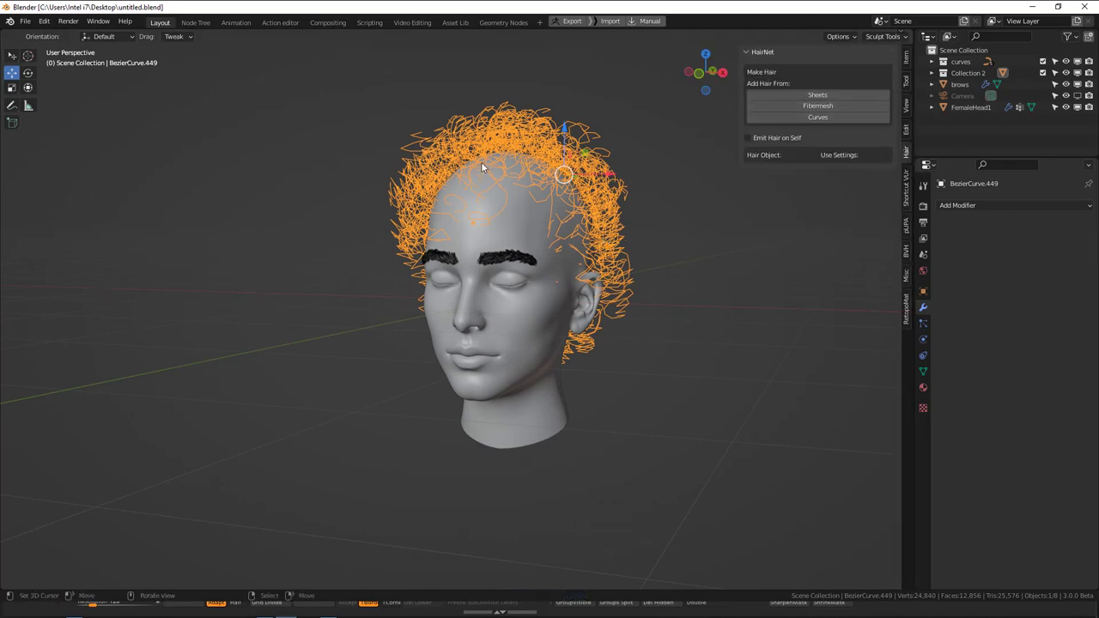
- Examine the converted mesh hair strands around the head from the front and both sides
middle_click_drag(481, 169, 529, 184)
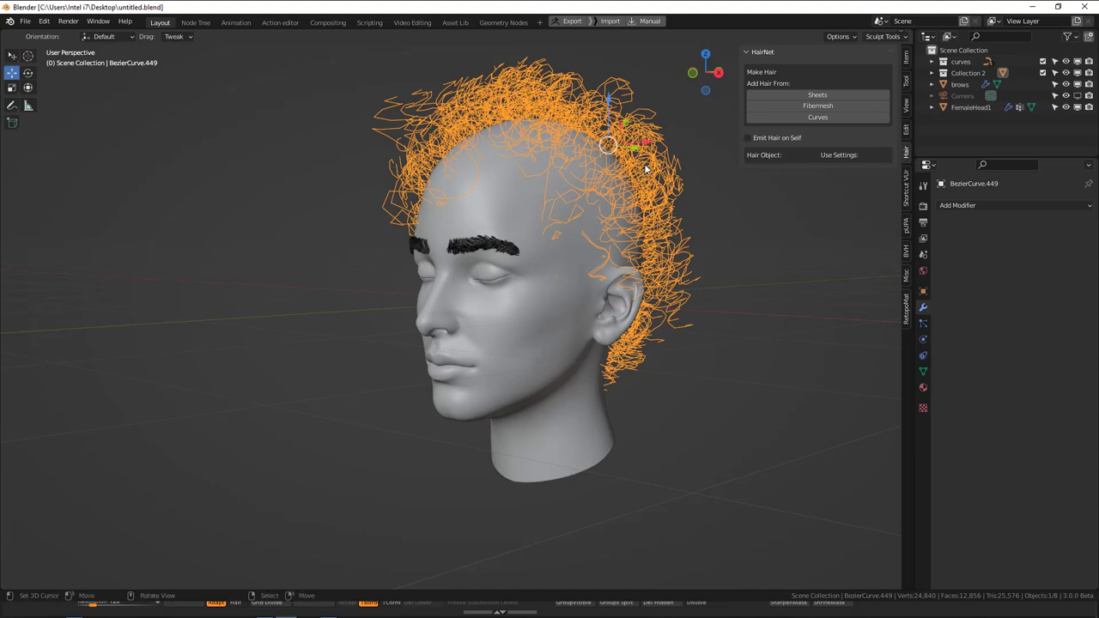
key("g")
right_click(646, 256)
middle_click_drag(644, 173, 785, 99, "shift")
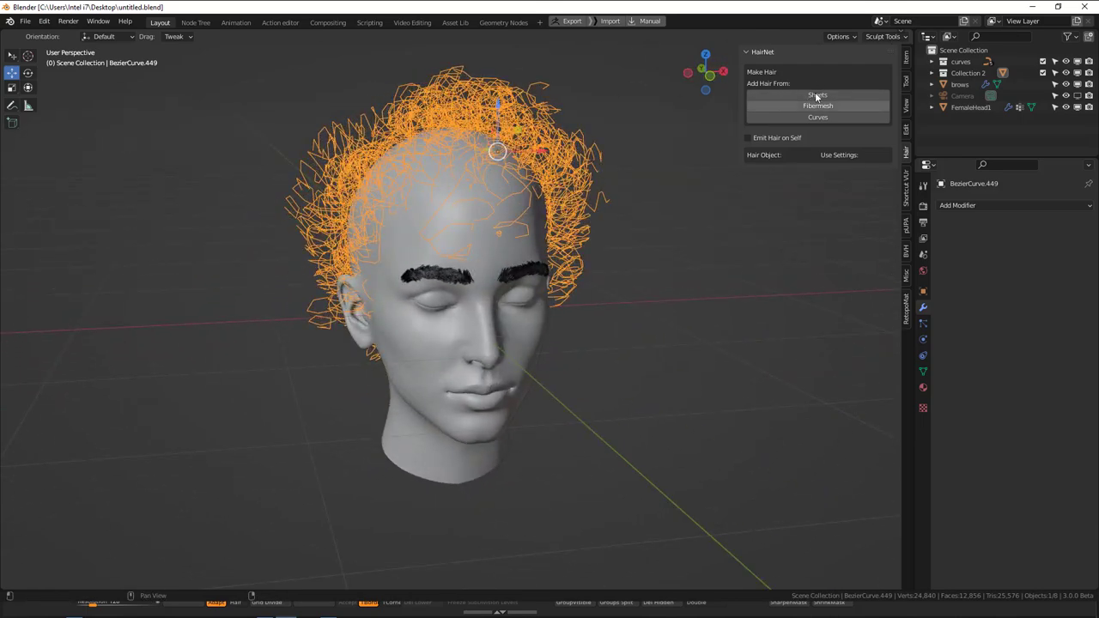
middle_click_drag(510, 138, 487, 128)
middle_click_drag(566, 136, 579, 129)
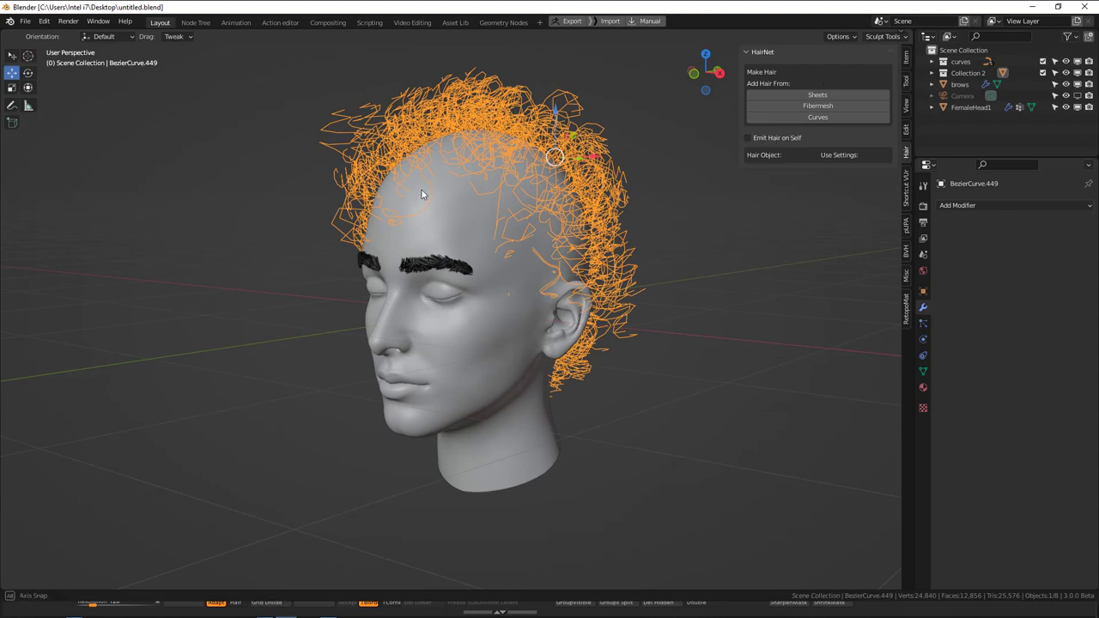
middle_click_drag(422, 189, 510, 197)
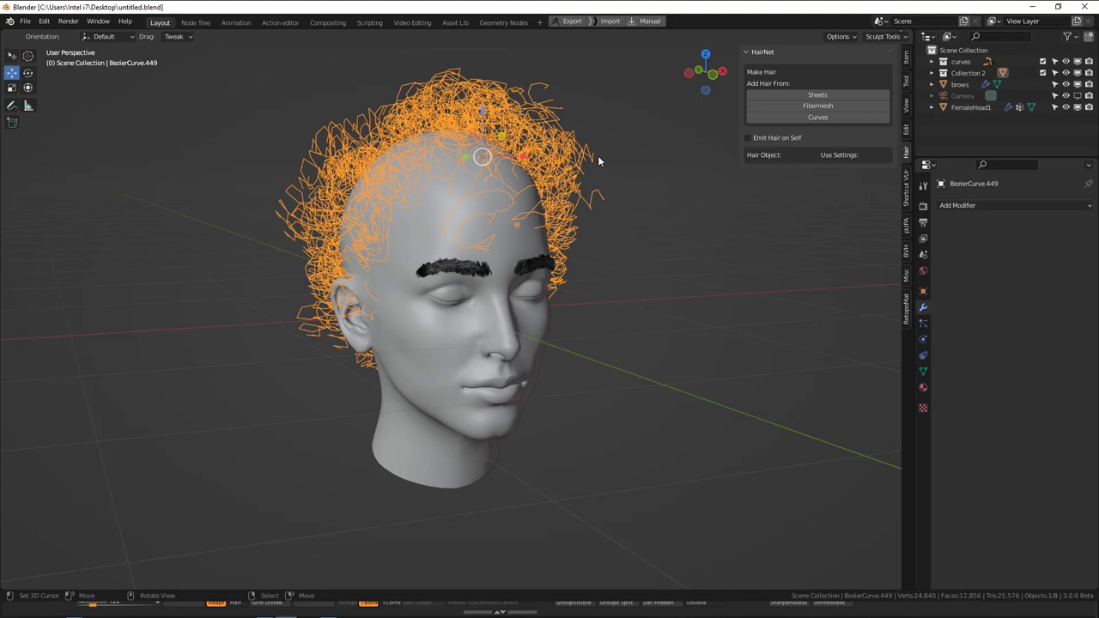
middle_click_drag(610, 162, 485, 150)
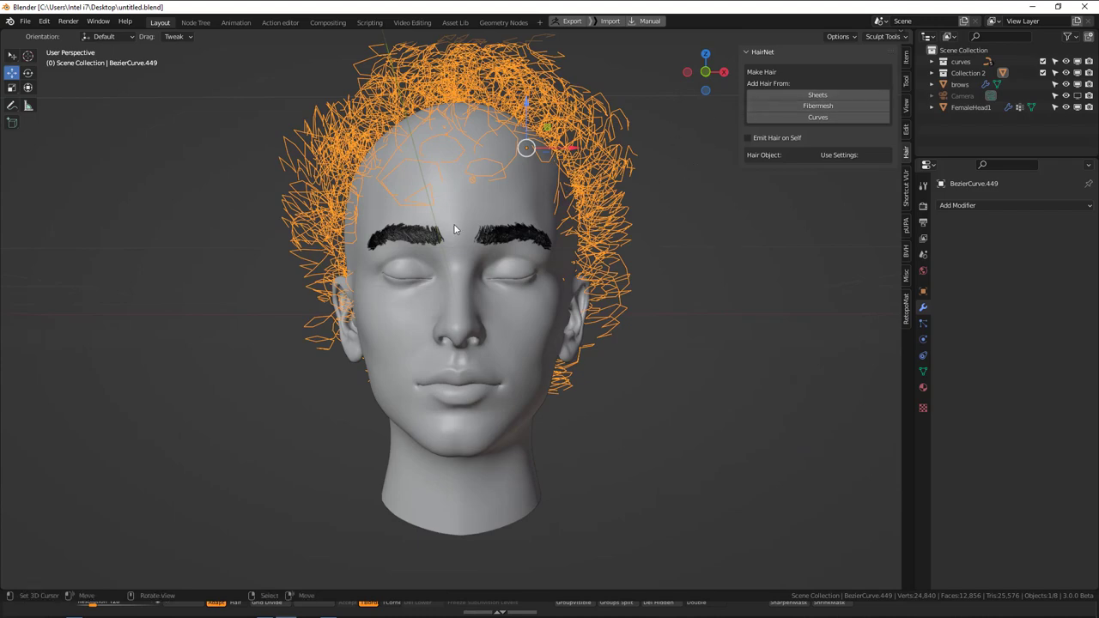
middle_click_drag(455, 229, 601, 172)
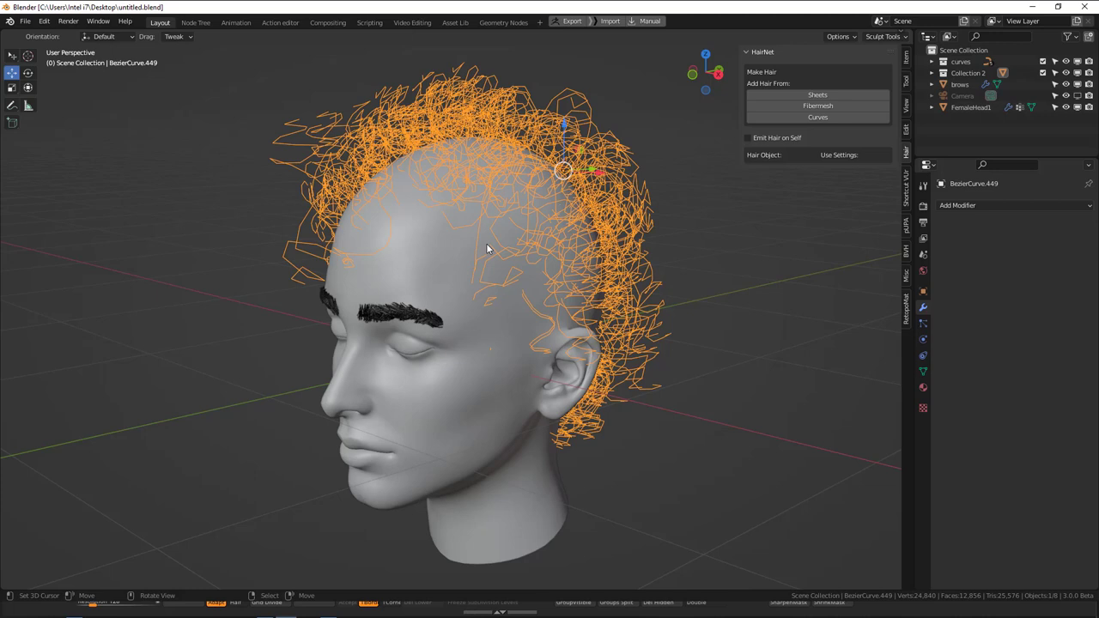
scroll(541, 237, "down", 2)
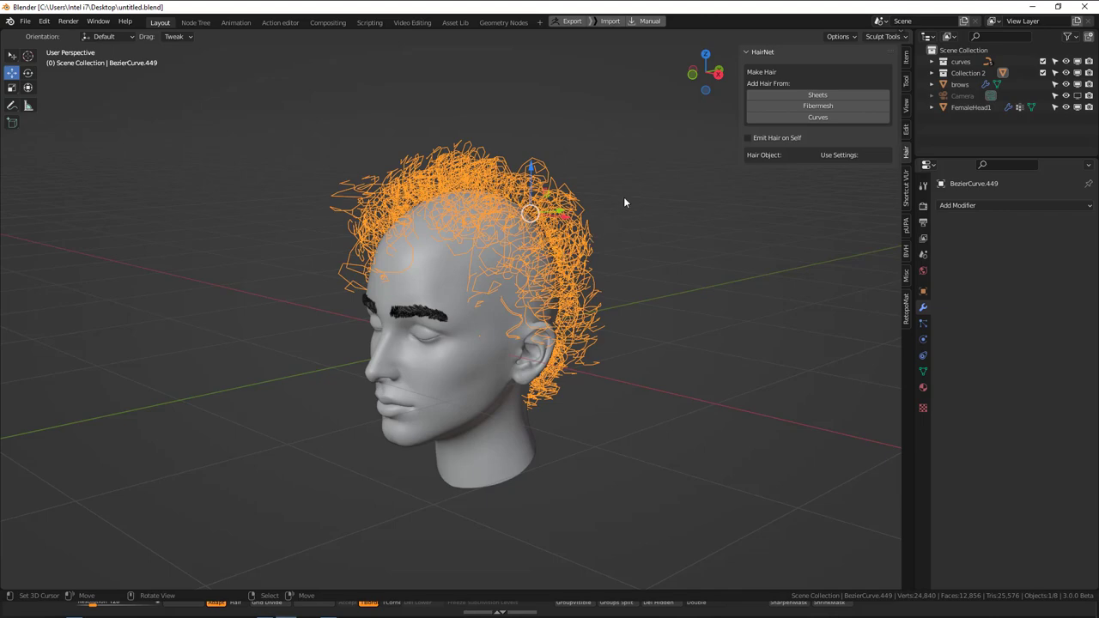
middle_click_drag(603, 198, 631, 213)
scroll(634, 211, "up", 2)
middle_click_drag(694, 167, 699, 201, "shift")
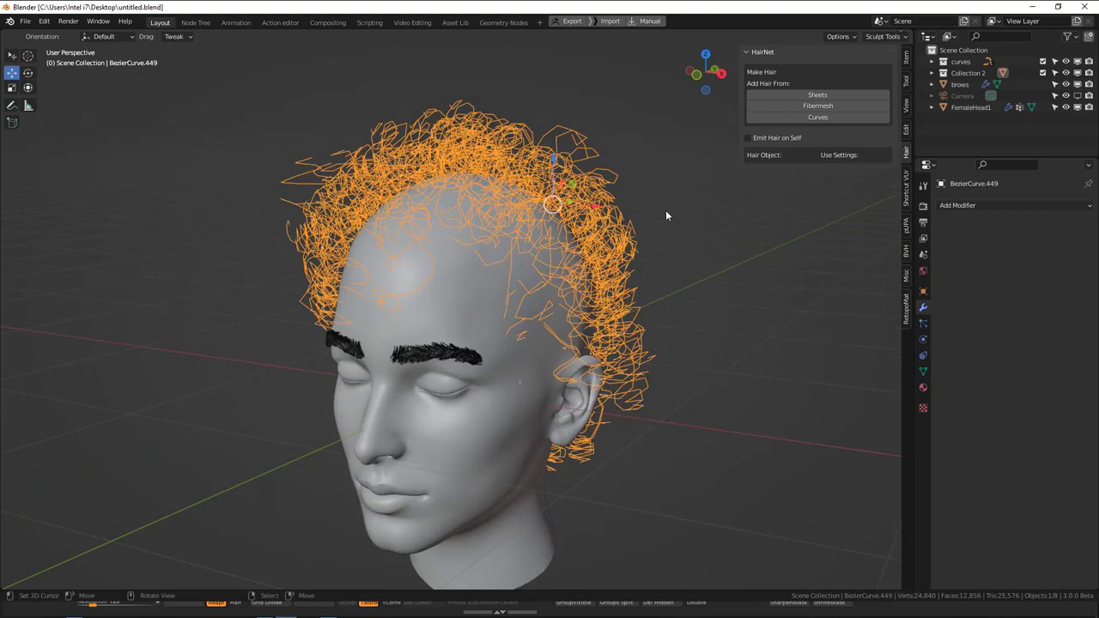
middle_click_drag(632, 232, 720, 177)
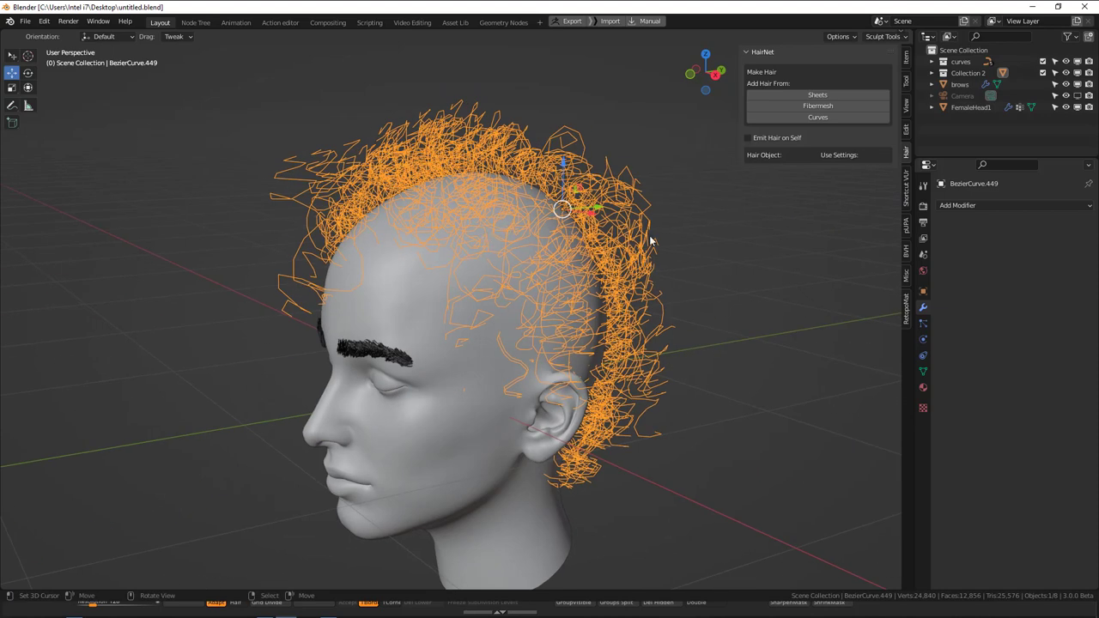
- Set HairNet to emit the hair from the converted hair mesh itself
left_click(775, 138)
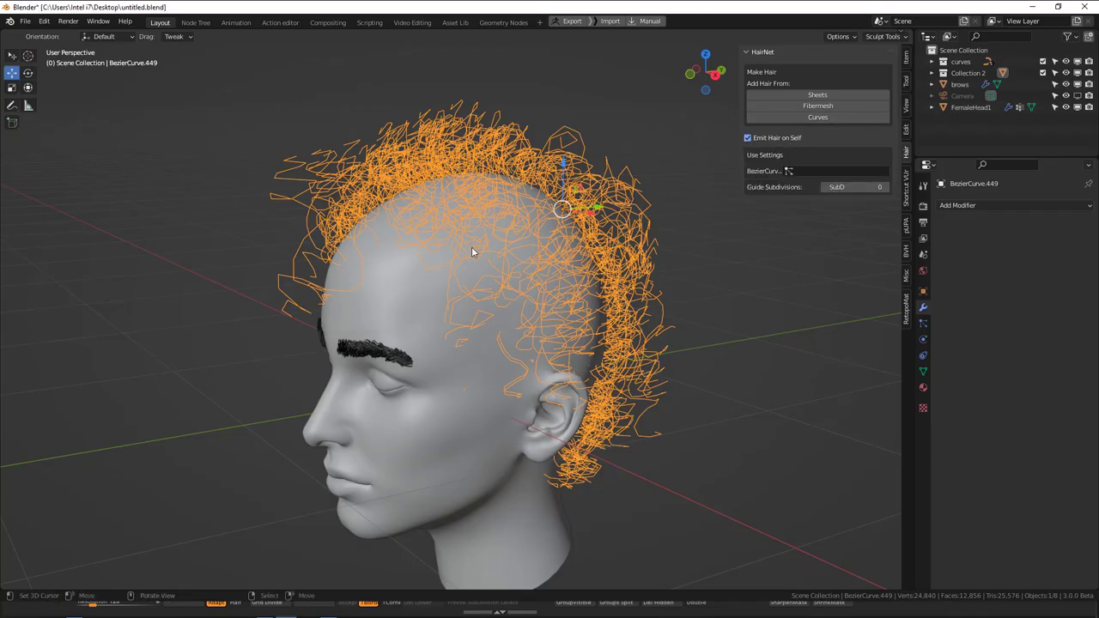
middle_click_drag(473, 245, 448, 244)
key("g")
right_click(536, 197)
key("g")
right_click(562, 225)
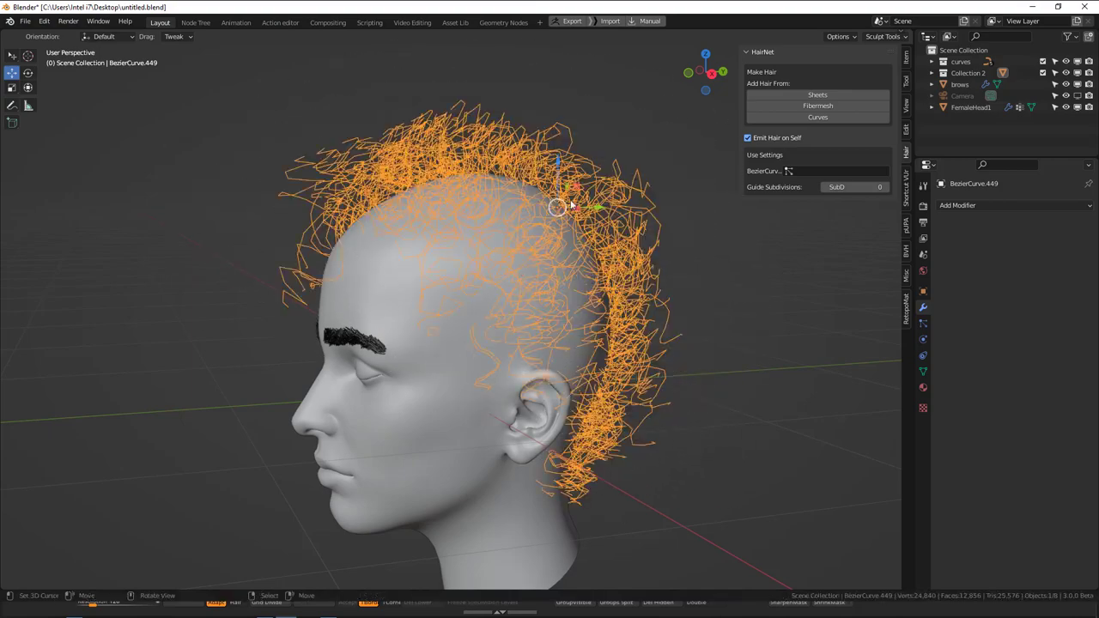
- Save the file and generate HairNet particle hair from the curly hair mesh using the Fibermesh method
middle_click_drag(514, 271, 518, 275)
right_click(370, 283)
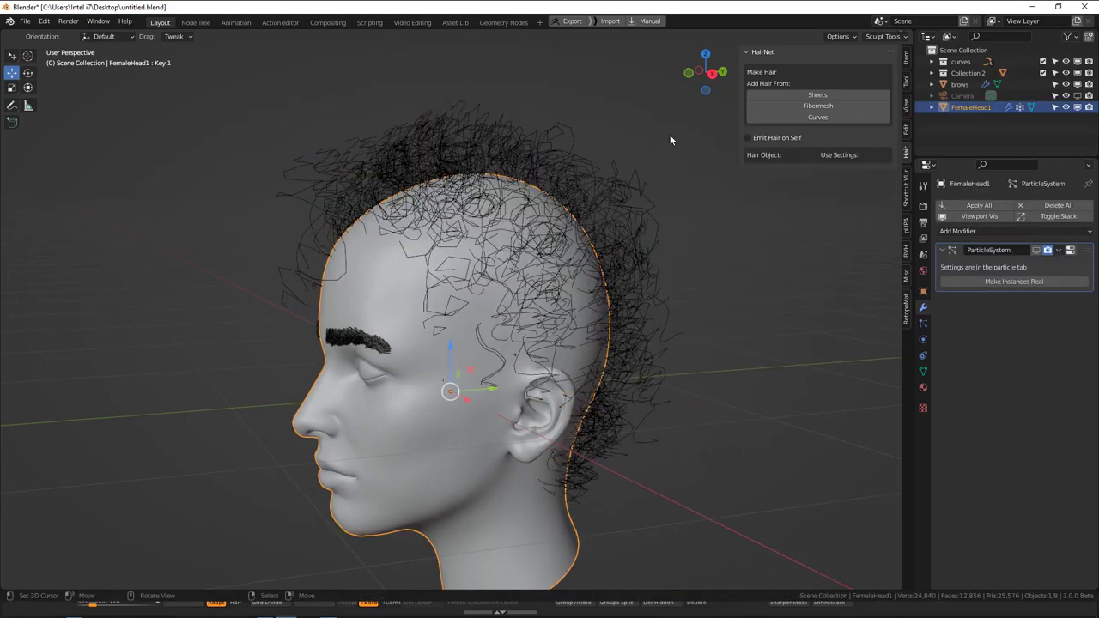
left_click(534, 197)
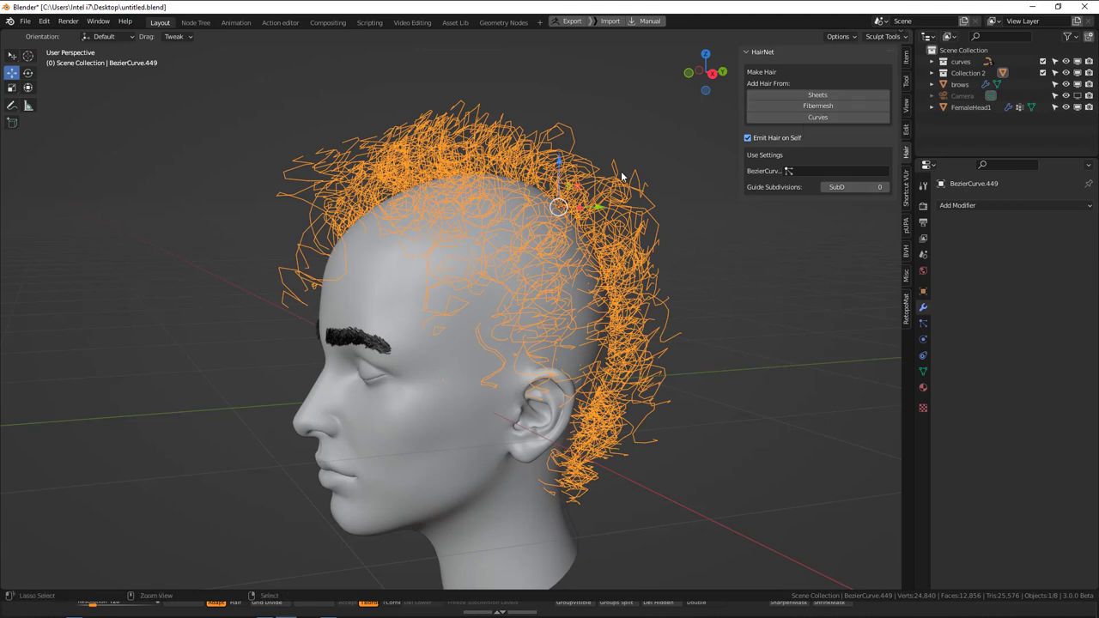
key("ctrl+s")
left_click(840, 106)
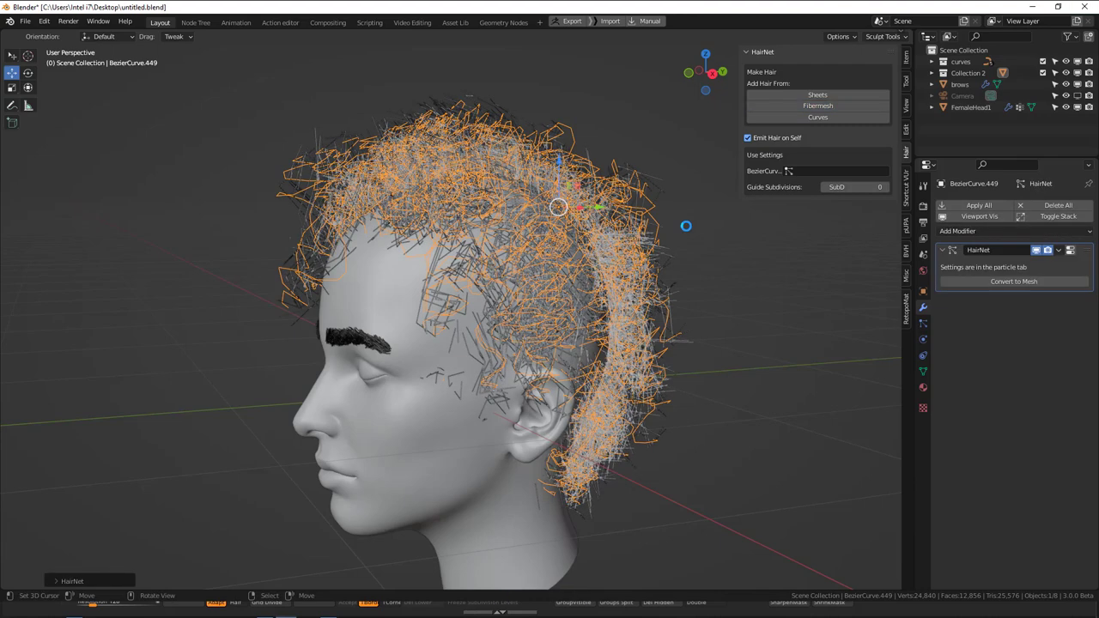
- Display the particle settings of the newly generated hair system on the hair mesh
middle_click_drag(539, 227, 587, 226)
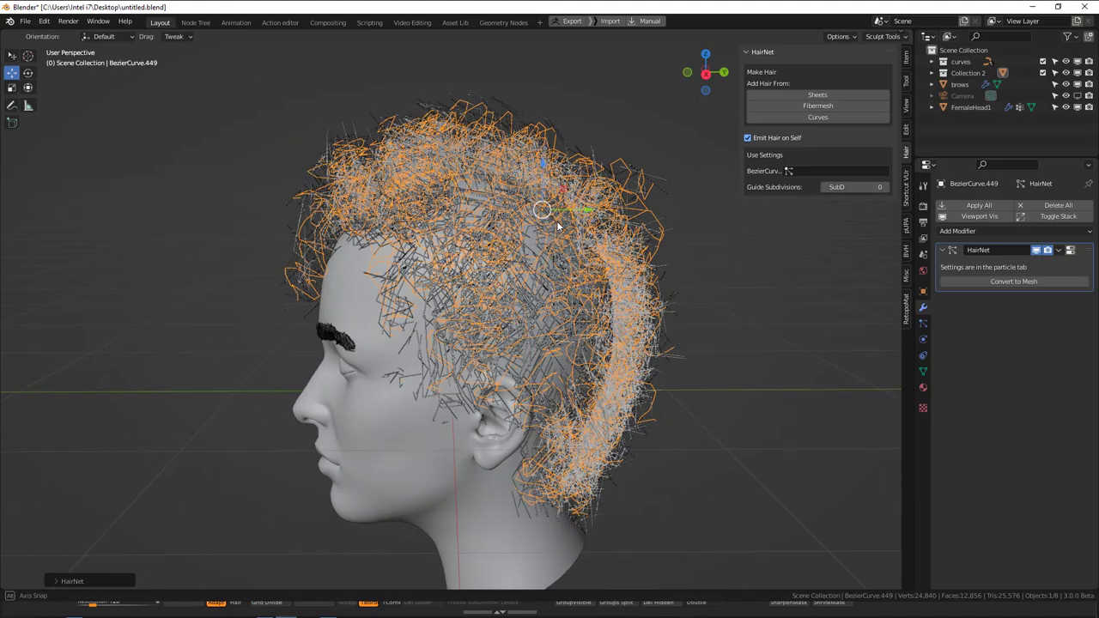
scroll(561, 224, "up", 2)
left_click(924, 325)
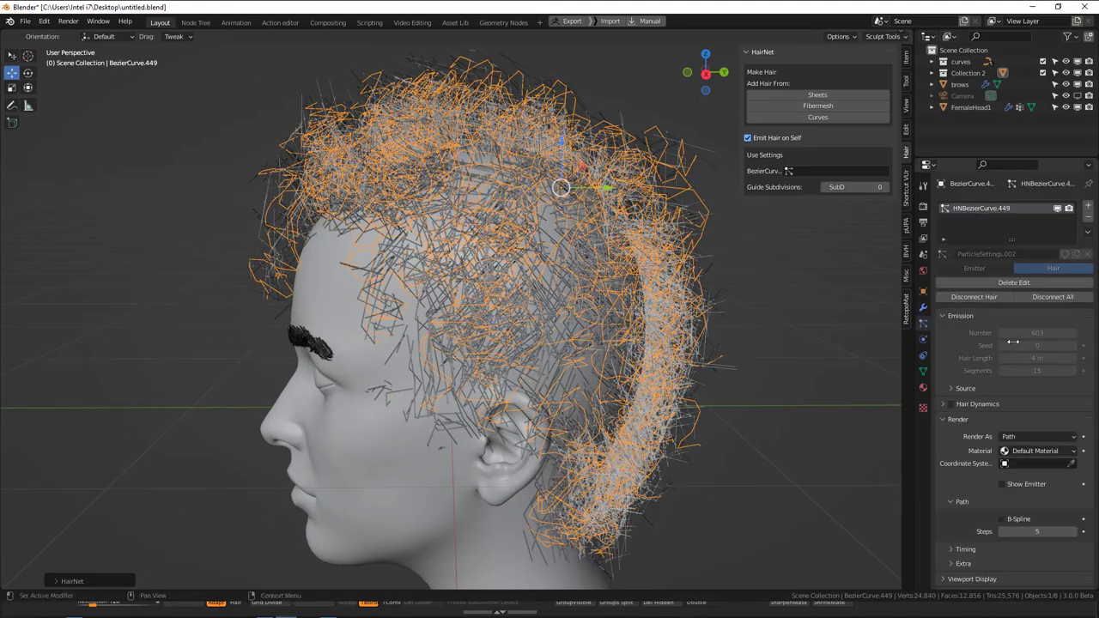
scroll(1023, 283, "down", 4)
middle_click_drag(589, 301, 572, 280)
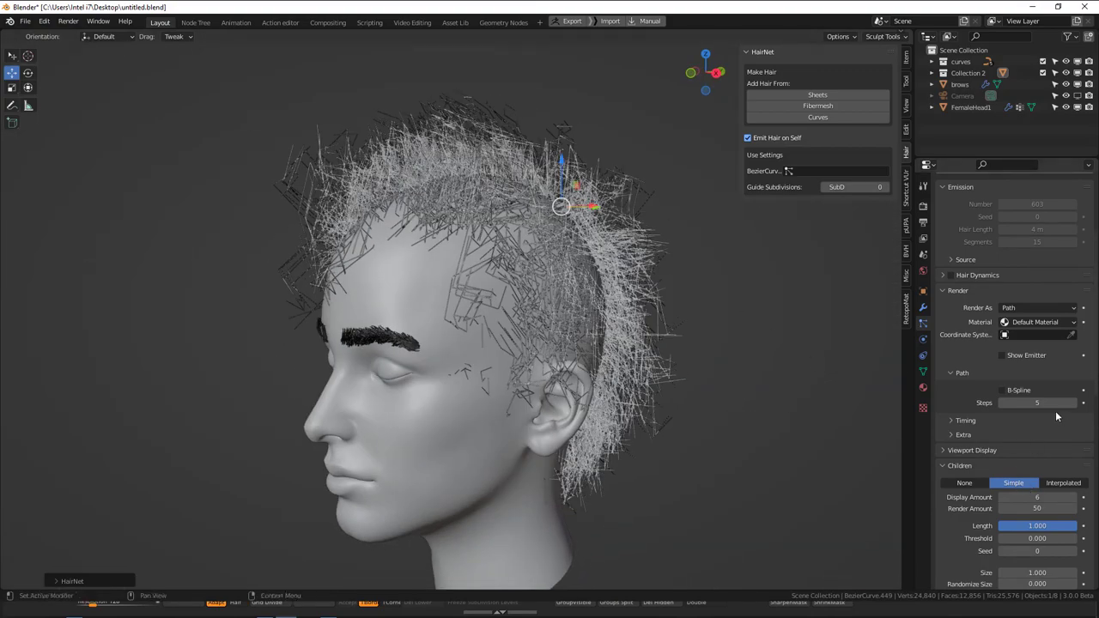
right_click(649, 270)
- Set the hair system's viewport strand steps to 9
left_click(979, 450)
scroll(983, 449, "down", 2)
left_click(1074, 455)
left_click(1074, 455)
left_click(1074, 455)
left_click(1074, 455)
left_click(1074, 455)
middle_click_drag(447, 305, 627, 185)
left_click(1030, 451)
type("9")
key("Return")
- Set the child hairs' display amount to 50 and their radius to 0.05 m
middle_click_drag(670, 322, 798, 420)
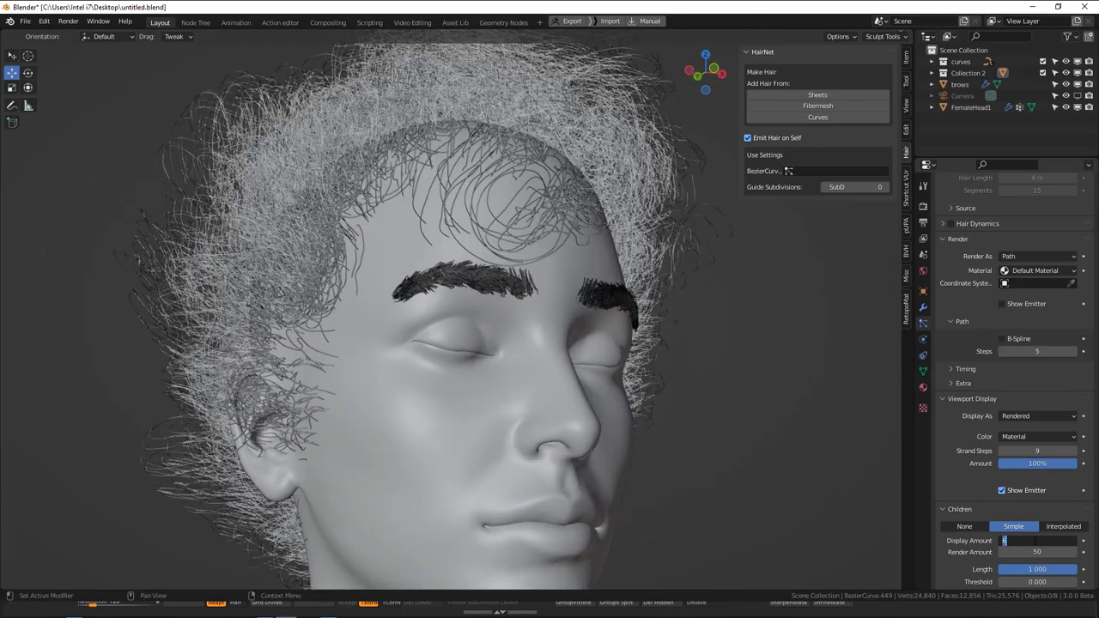
key("Return")
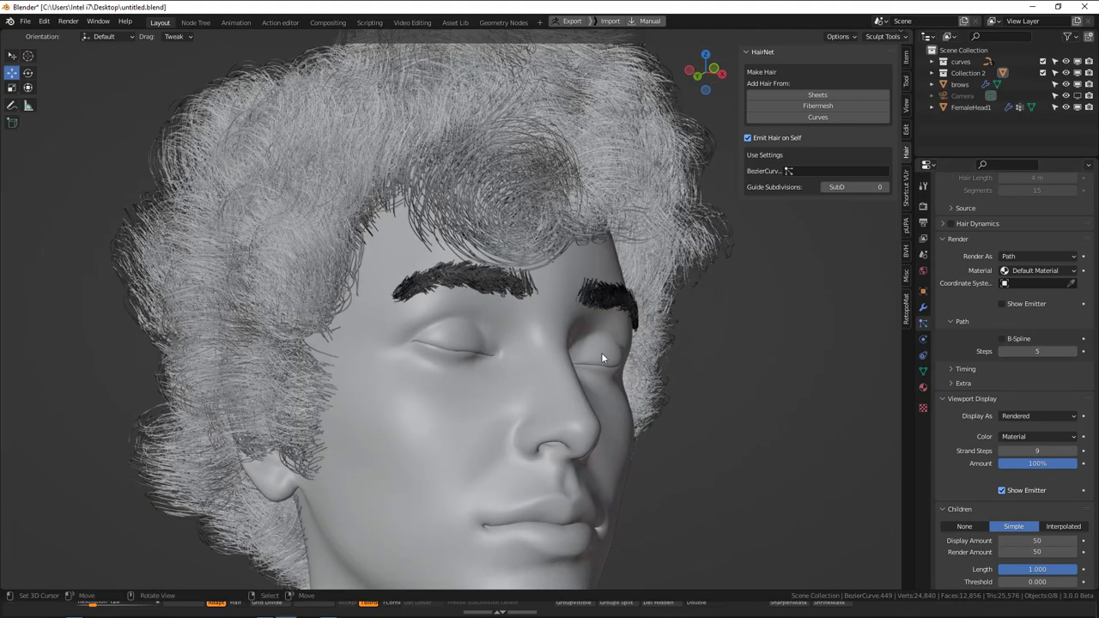
key("KP_1")
scroll(581, 370, "down", 2)
middle_click_drag(580, 341, 557, 323)
scroll(386, 344, "up", 2)
middle_click_drag(386, 343, 537, 372)
key("KP_1")
scroll(1037, 541, "down", 5)
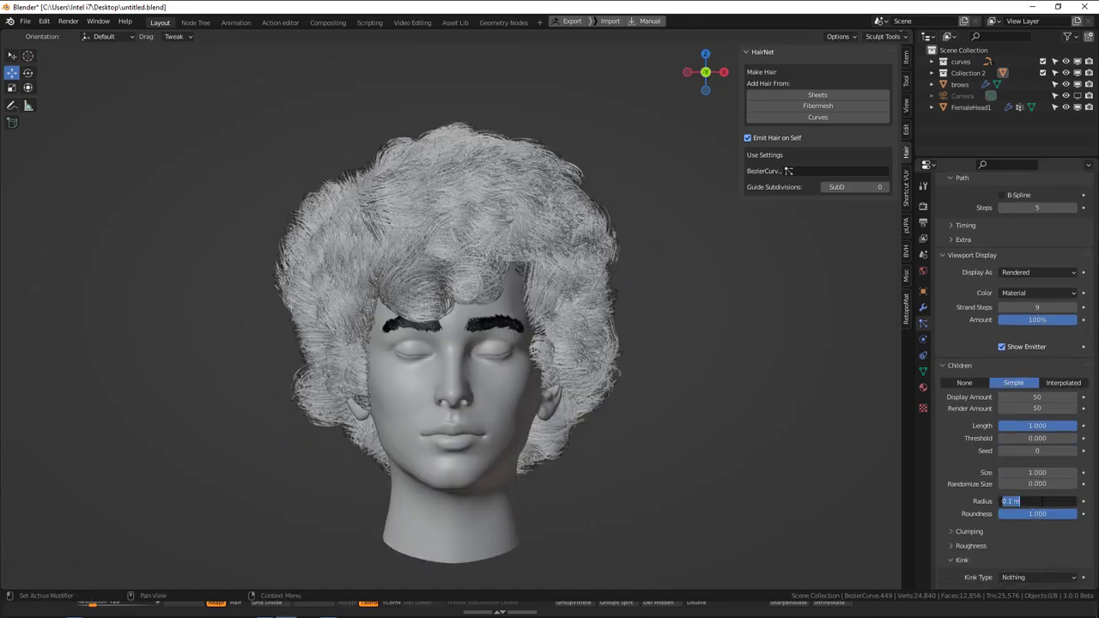
key("Return")
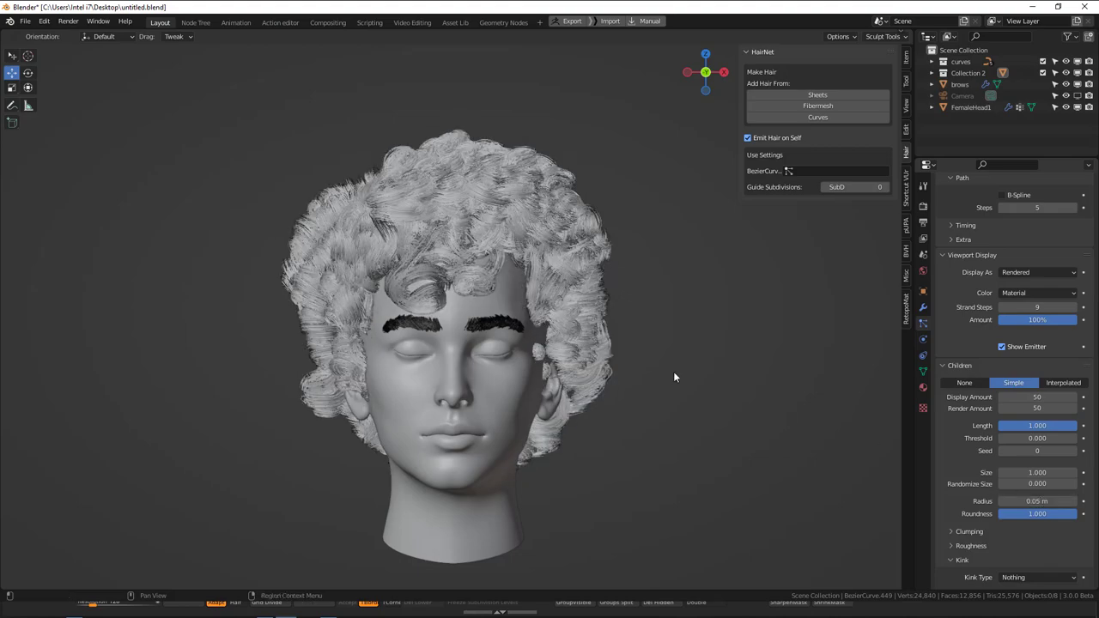
- Switch the hair mesh to Particle Edit mode
middle_click_drag(596, 350, 498, 261)
scroll(481, 290, "down", 3)
scroll(525, 275, "up", 2)
key("ctrl+Tab")
left_click(404, 323)
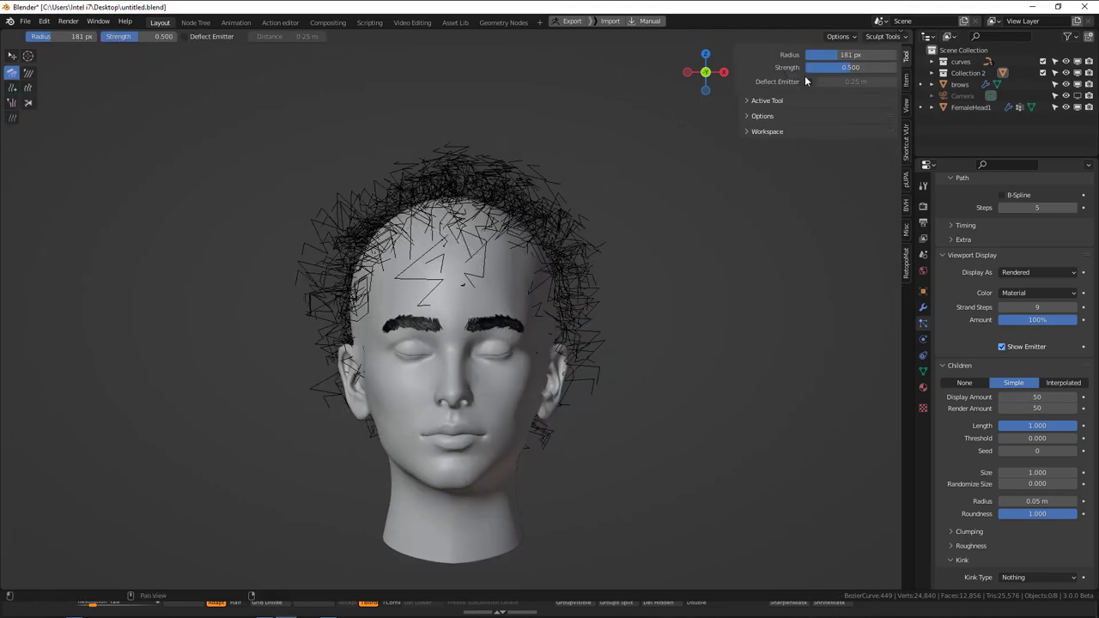
- Set the viewport path steps for particle editing to 5
left_click(845, 39)
left_click(837, 37)
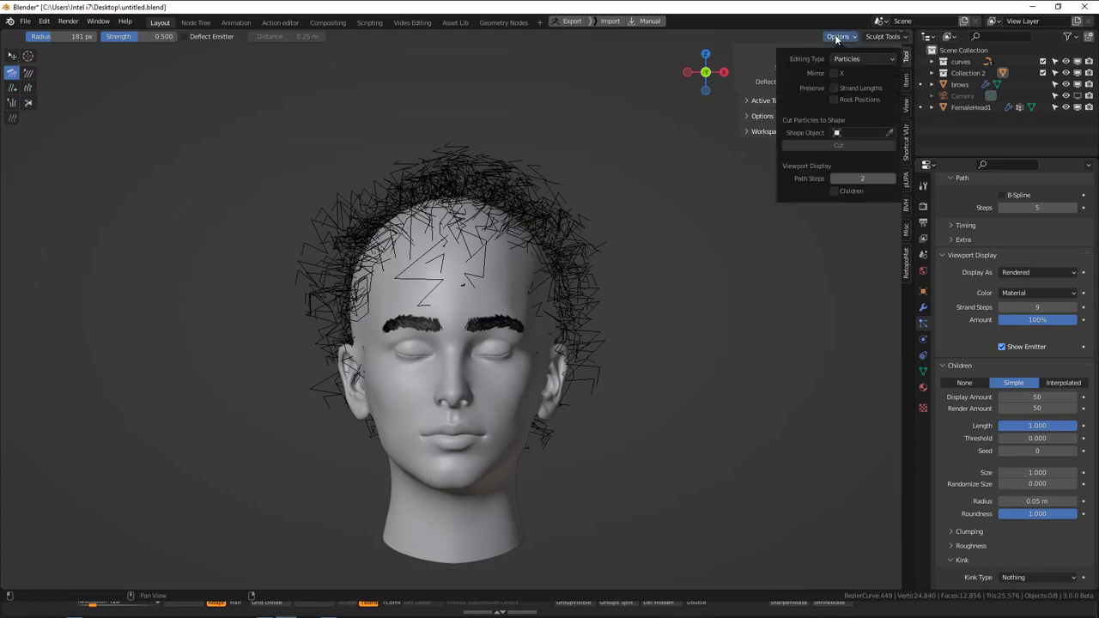
left_click(893, 180)
- Choose the Comb brush and enable preserving of strand lengths and root positions
key("shift+space")
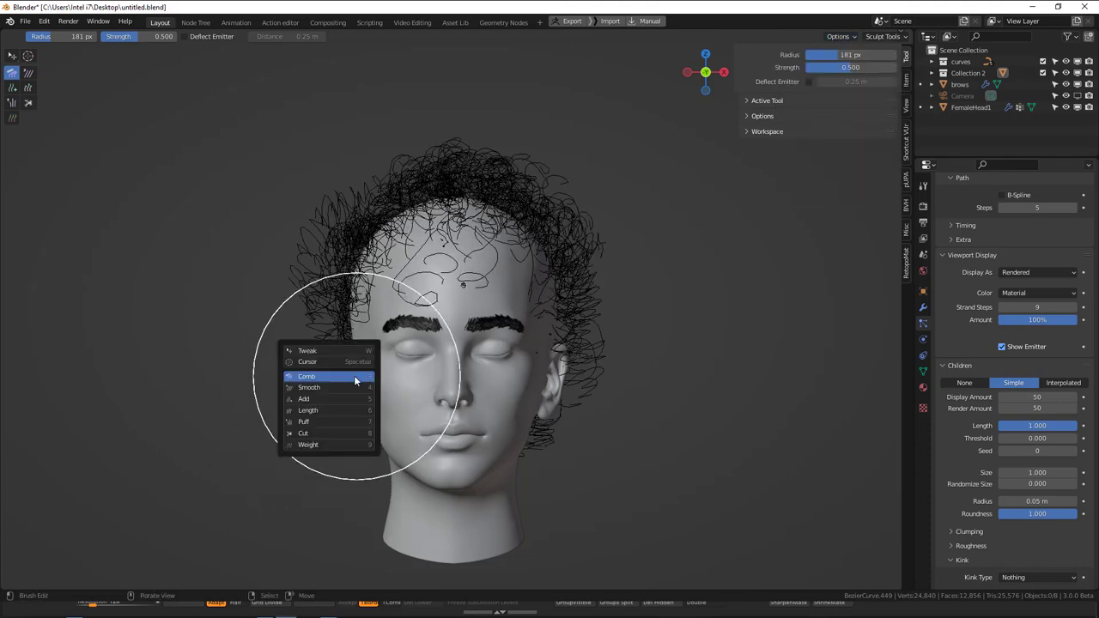
left_click(345, 375)
middle_click_drag(349, 388, 409, 308, "shift")
key("q")
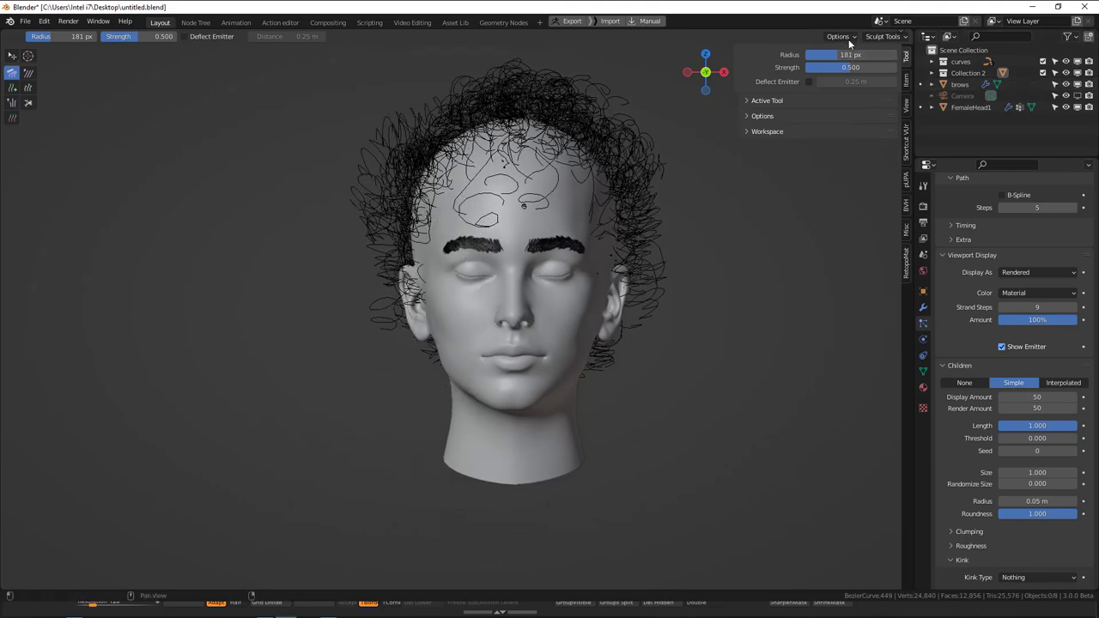
left_click(848, 36)
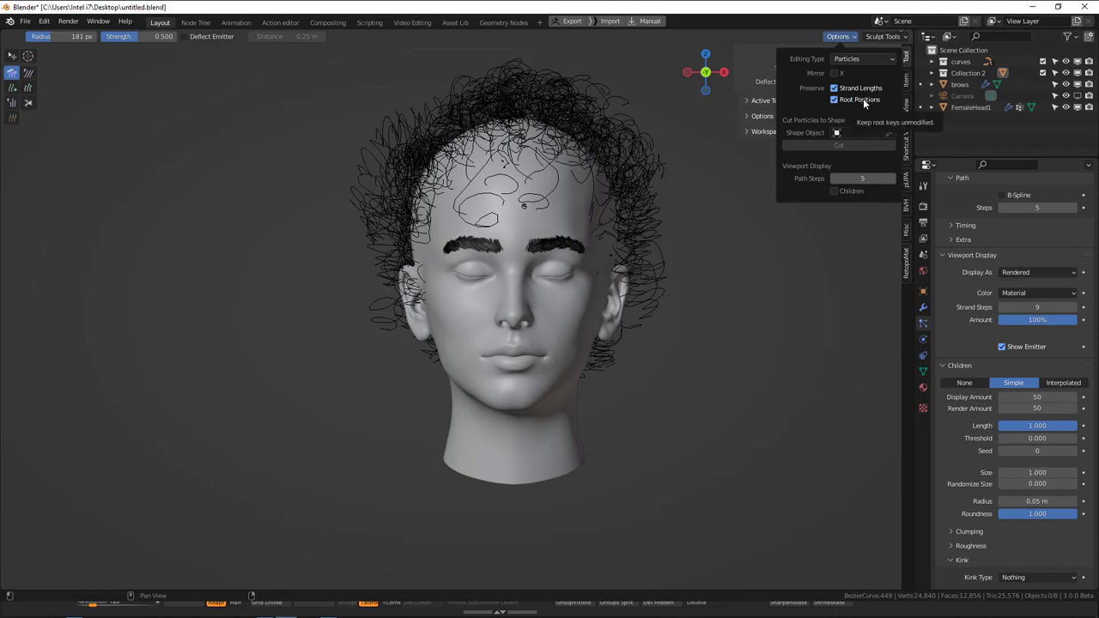
left_click(854, 99)
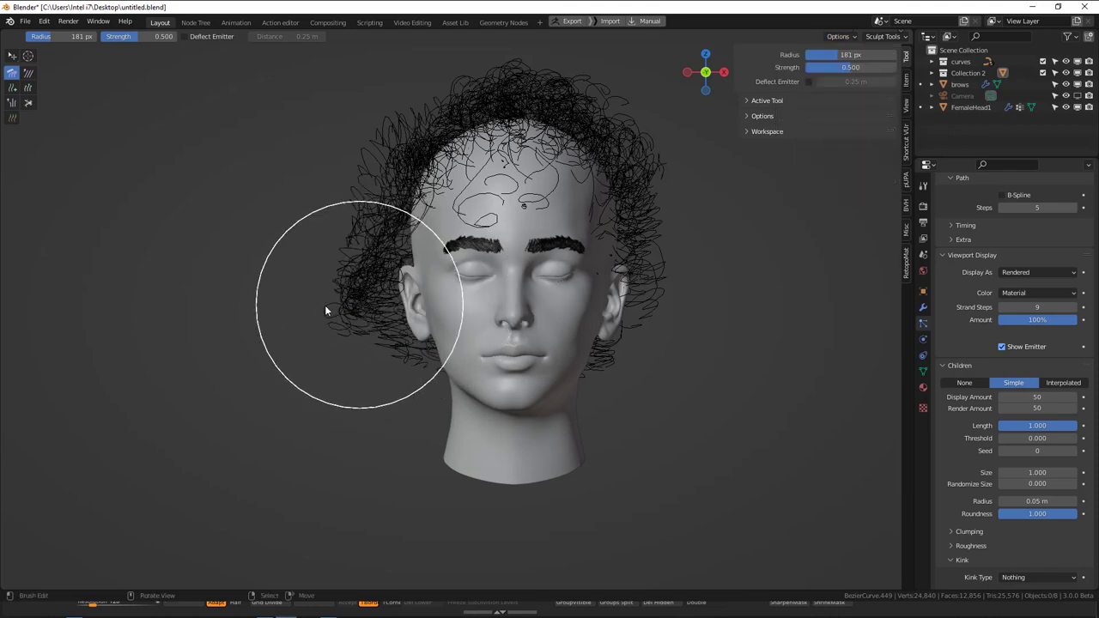
- Try combing the curls along the side of the head and undo the stroke
mouse_move(300, 302)
left_mouse_down()
mouse_move(375, 191)
mouse_move(515, 228)
left_mouse_up()
key("ctrl+z")
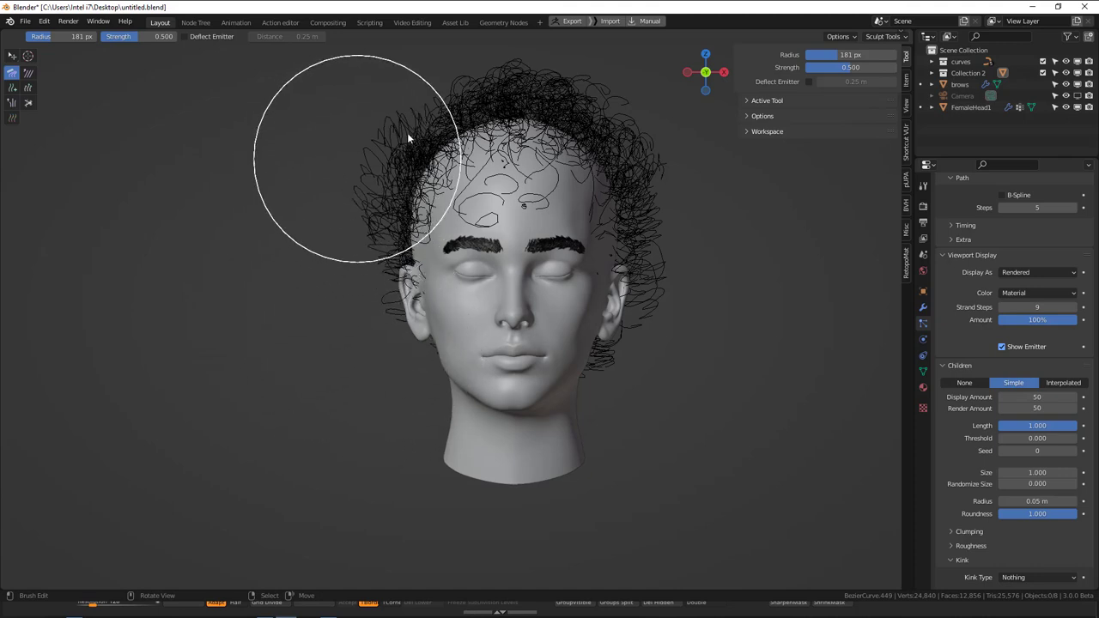
scroll(596, 238, "up", 2)
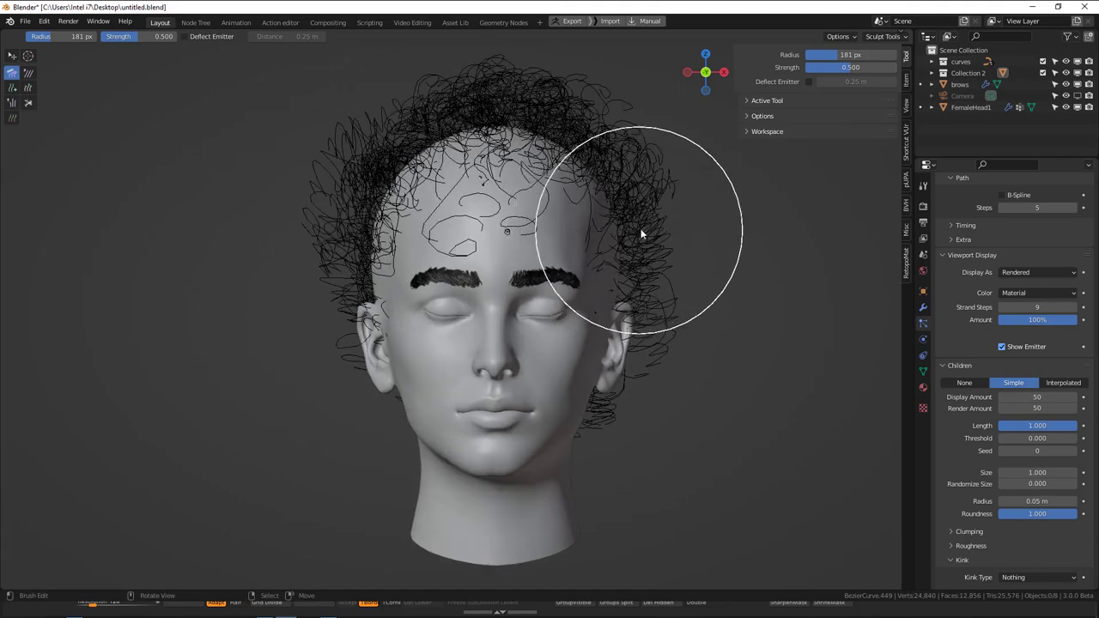
scroll(481, 189, "up", 2)
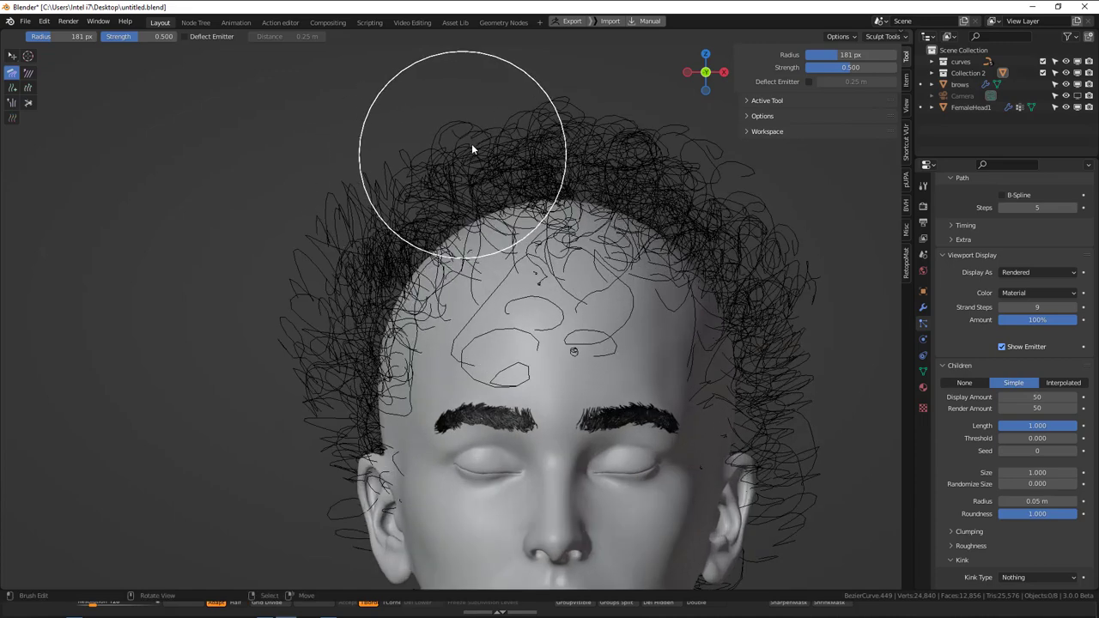
scroll(361, 249, "down", 3)
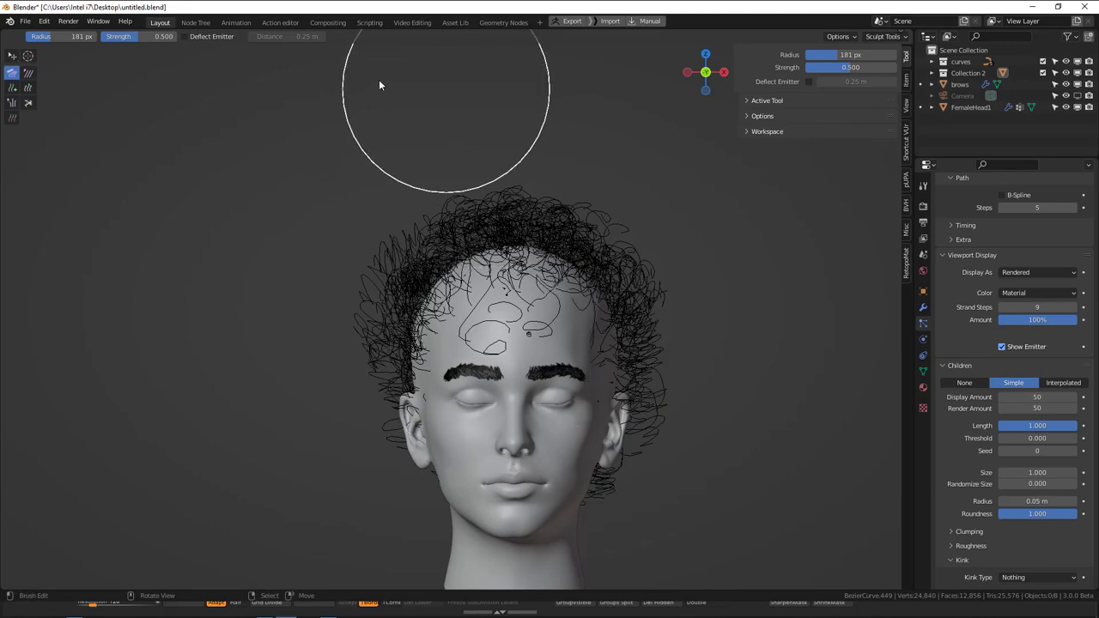
- Enable Deflect Emitter for the comb and brush the curls upward at the back of the head
left_click(184, 36)
left_click_drag(412, 298, 411, 298)
scroll(519, 365, "up", 1)
mouse_move(586, 355)
middle_mouse_down()
mouse_move(523, 359)
mouse_move(542, 364)
mouse_move(591, 340)
mouse_move(500, 309)
middle_mouse_up()
scroll(620, 321, "down", 2)
scroll(582, 357, "up", 1)
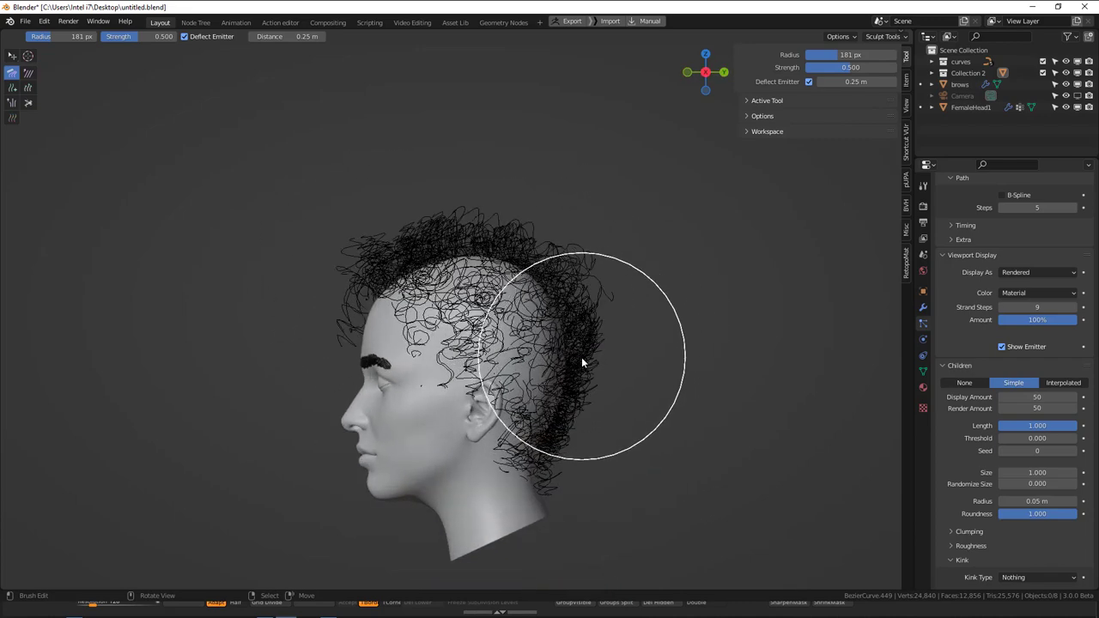
mouse_move(582, 362)
left_mouse_down()
mouse_move(592, 363)
mouse_move(579, 257)
left_mouse_up()
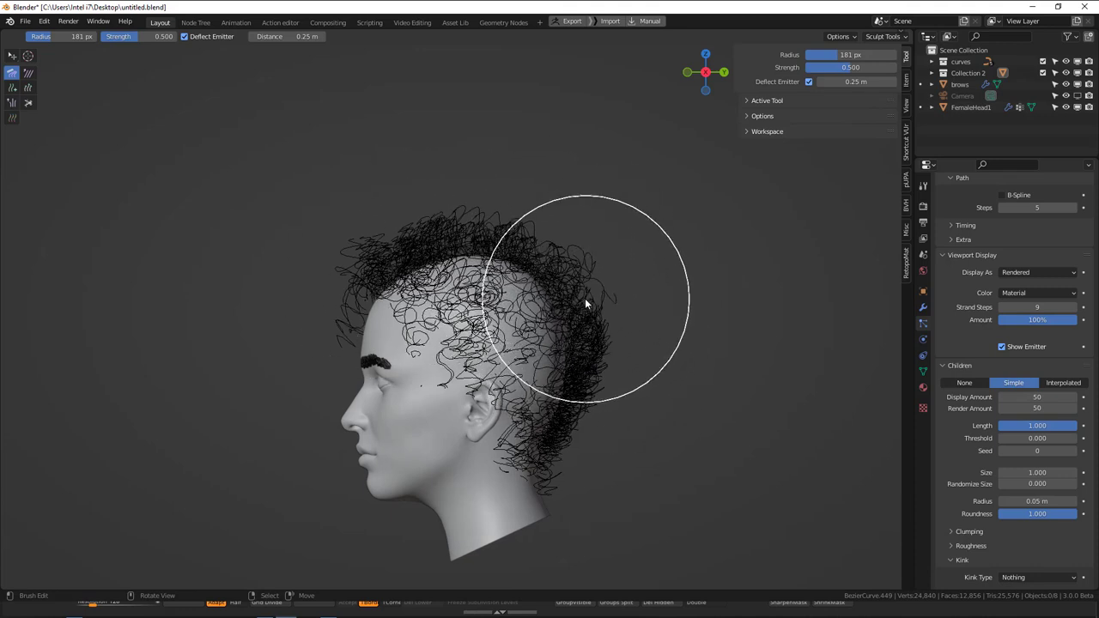
- Return the hair mesh to Object Mode and save the file
middle_click_drag(600, 356, 483, 464)
key("KP_1")
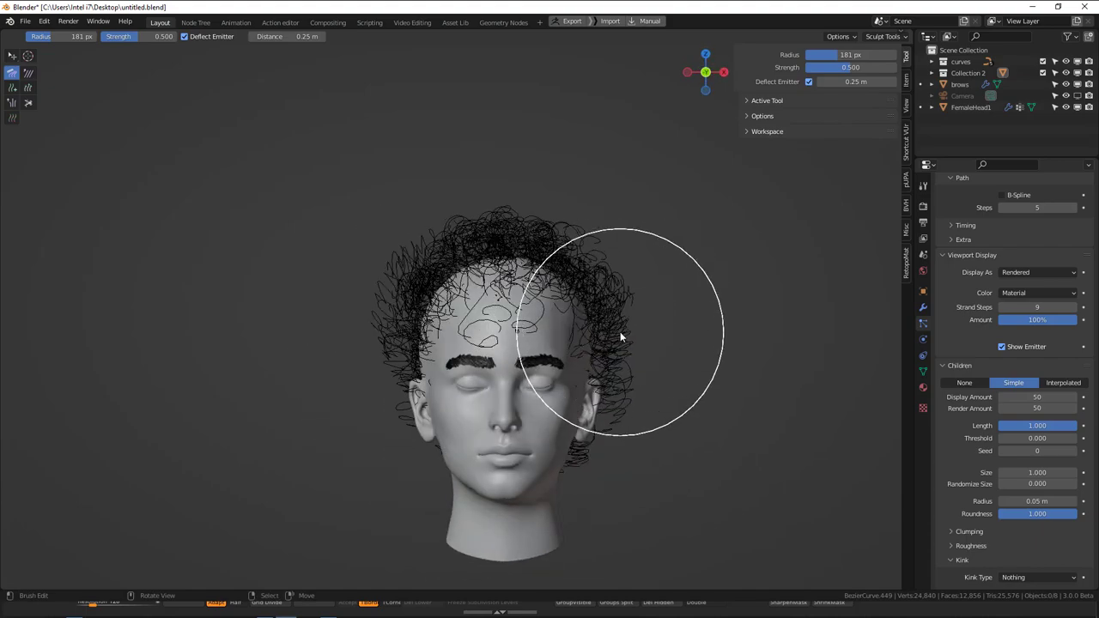
scroll(620, 333, "up", 2)
key("ctrl+KP_1")
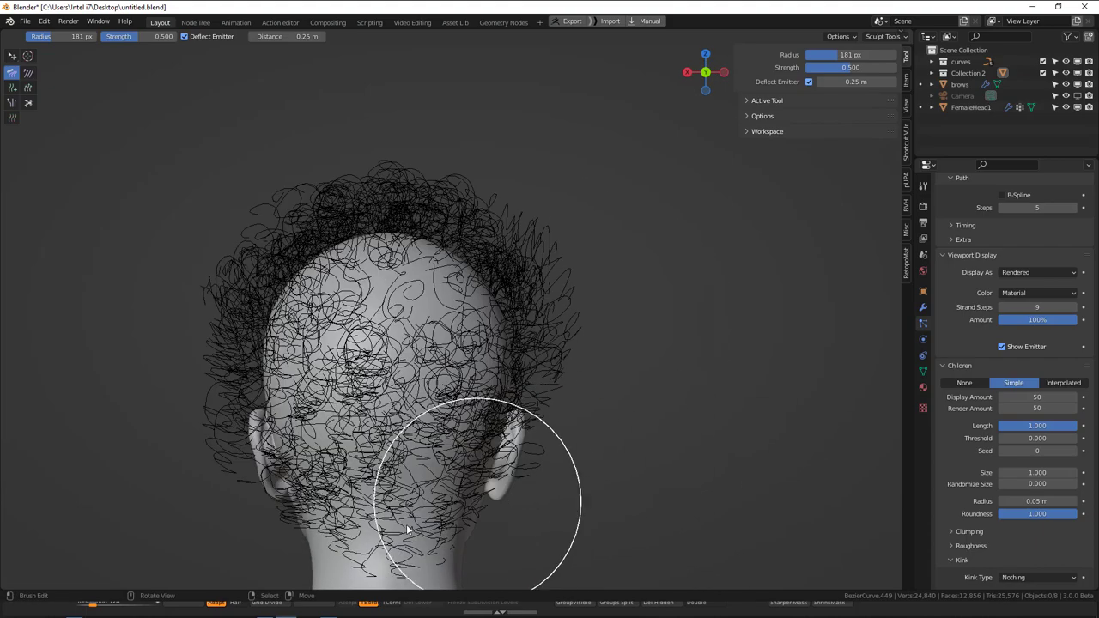
middle_click_drag(421, 490, 522, 469, "shift")
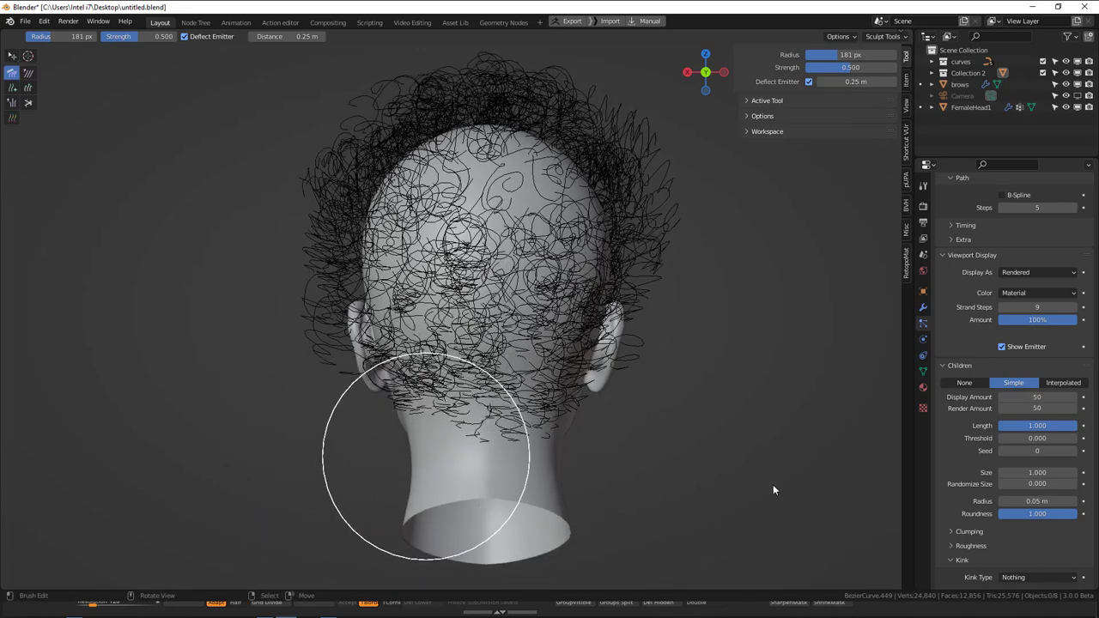
key("KP_1")
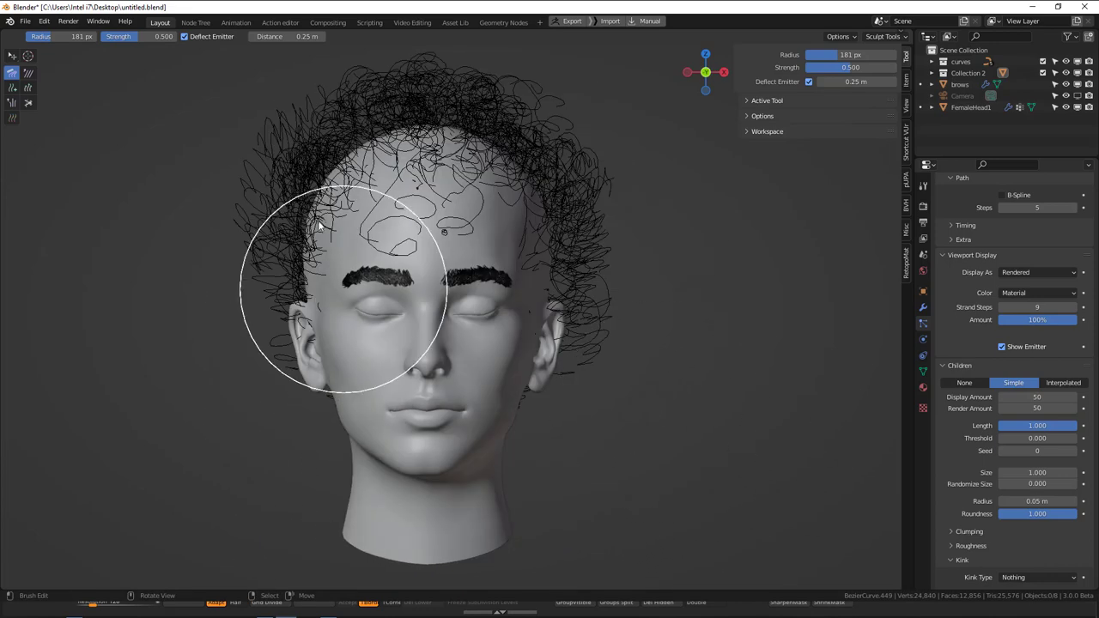
key("ctrl+Tab")
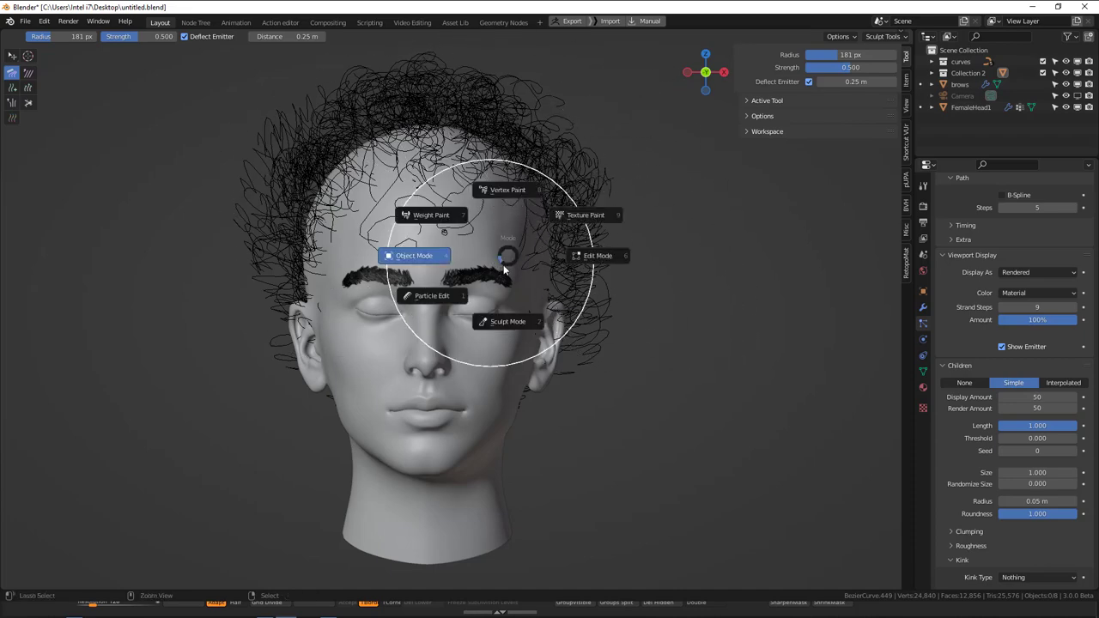
left_click(553, 300)
key("ctrl+s")
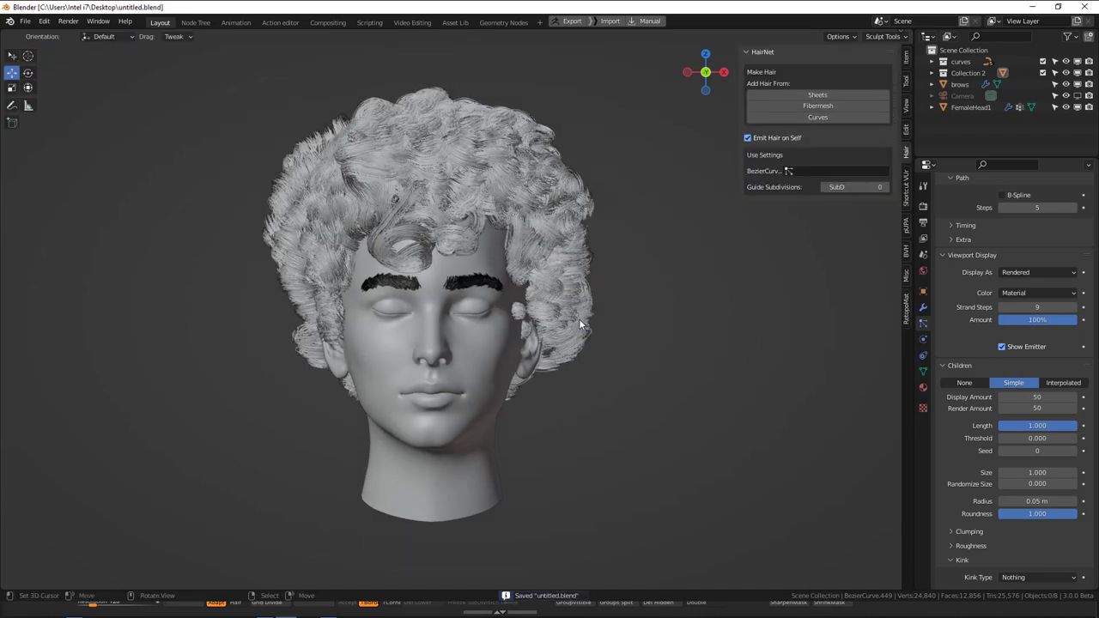
- Expand the Clumping settings of the child hairs
middle_click_drag(602, 349, 634, 353)
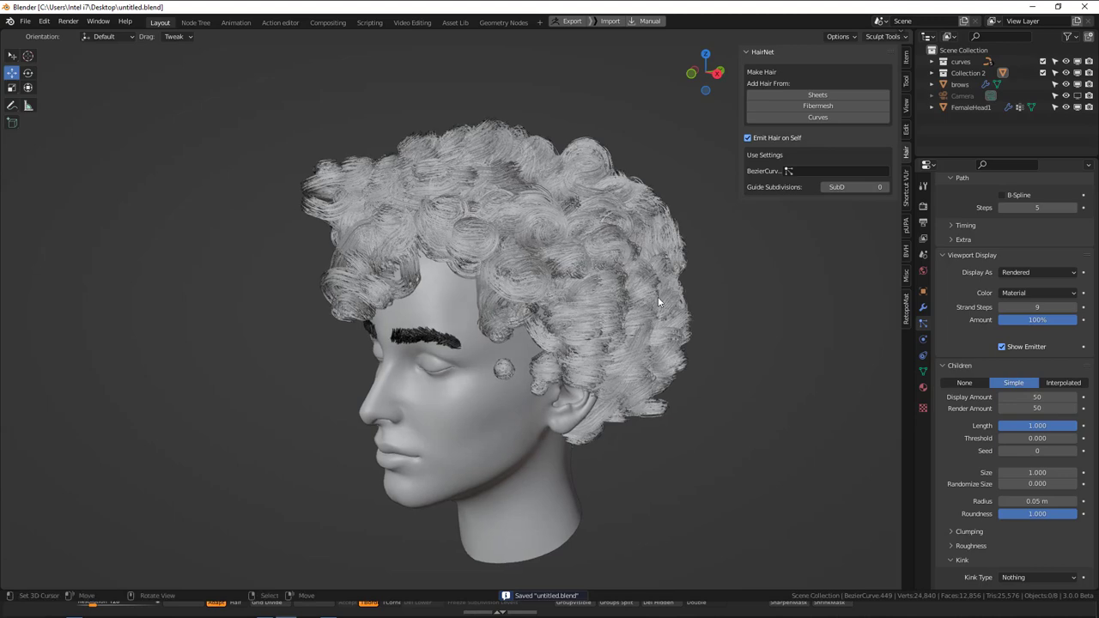
key("KP_1")
scroll(1049, 465, "down", 2)
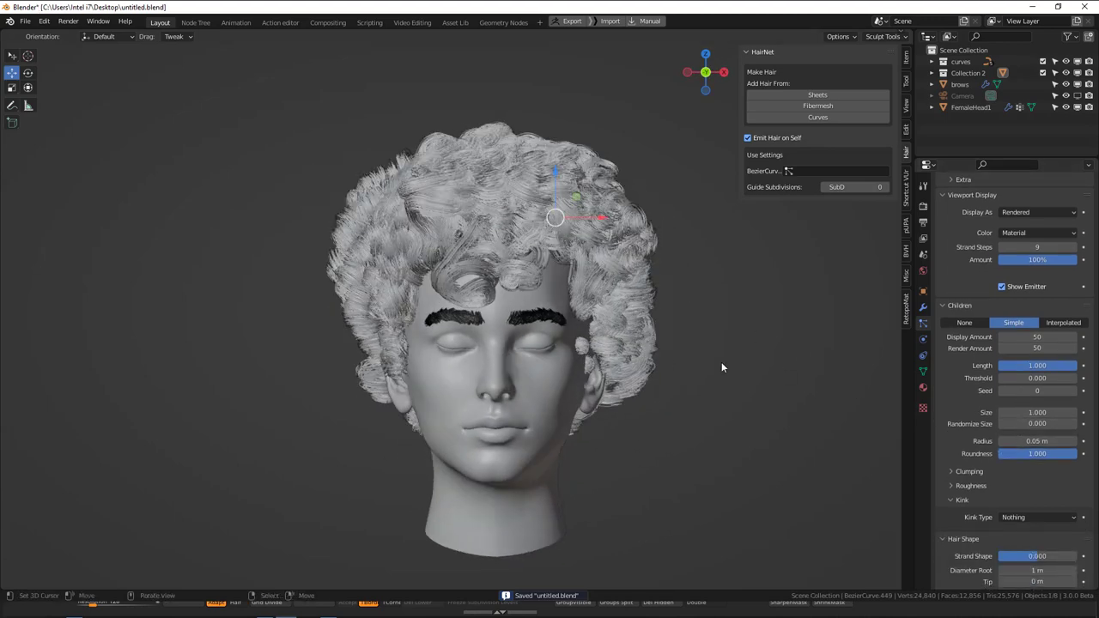
scroll(1048, 333, "up", 2)
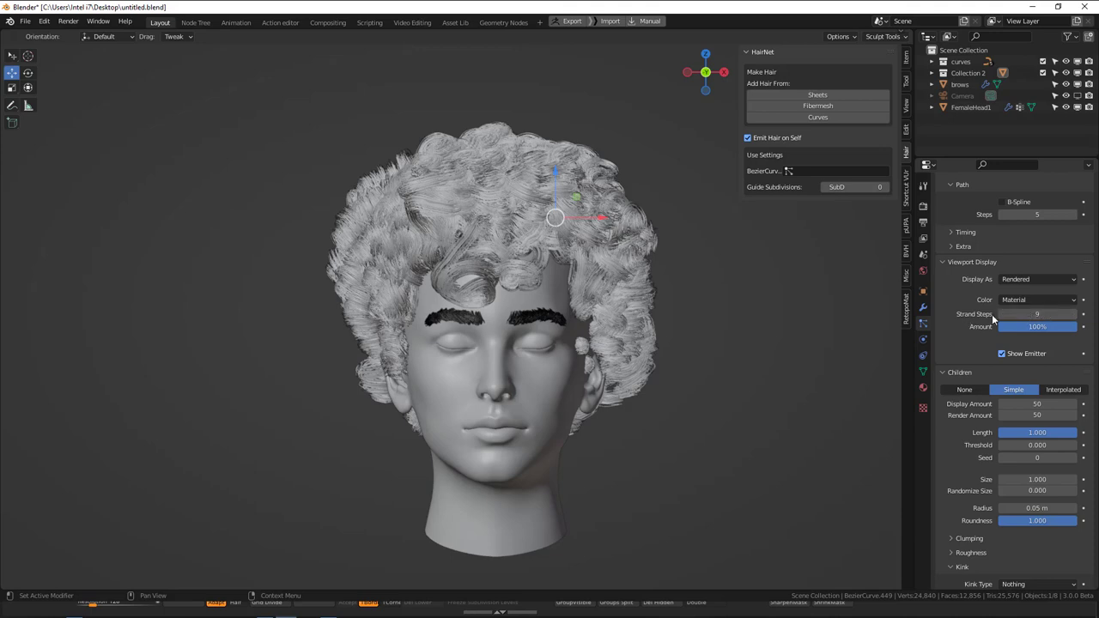
scroll(1013, 481, "down", 1)
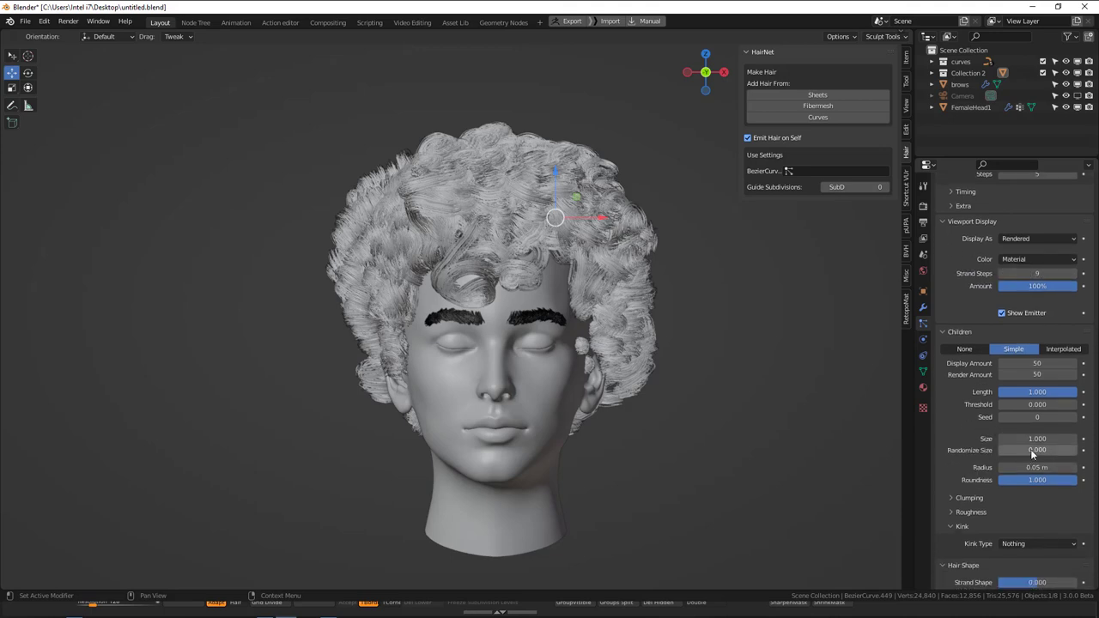
scroll(1018, 464, "down", 3)
left_click(971, 390)
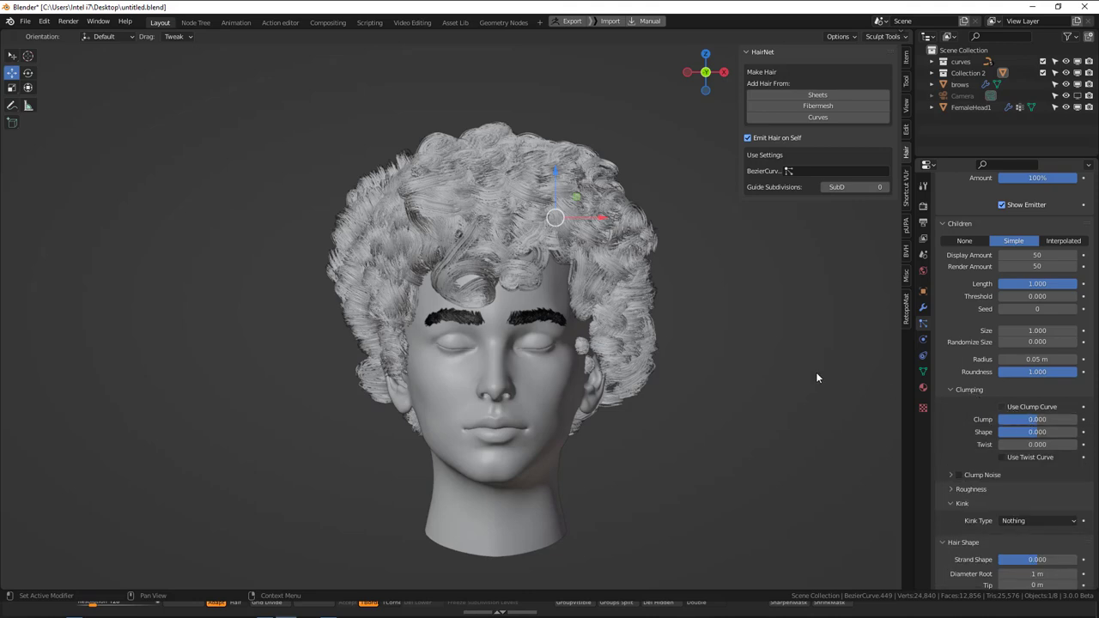
- Enable the clump curve for the child hairs and bend it with points at about (0.20, 0.92) and (0.12, 0.38)
left_click(1002, 407)
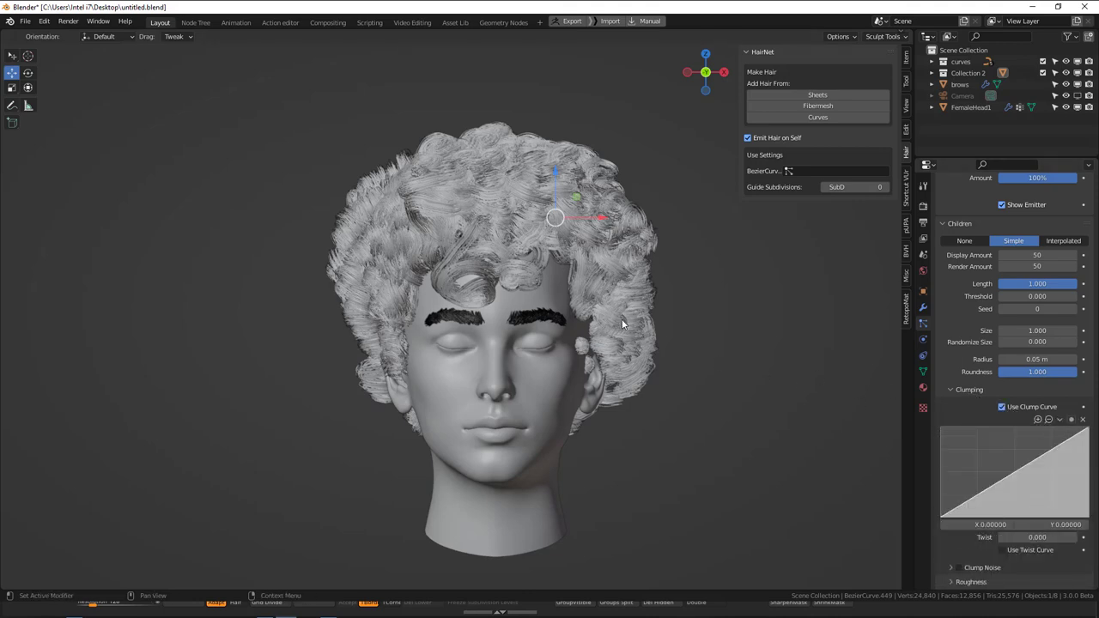
scroll(611, 317, "up", 2)
middle_click_drag(611, 325, 569, 343)
left_click_drag(986, 538, 973, 485)
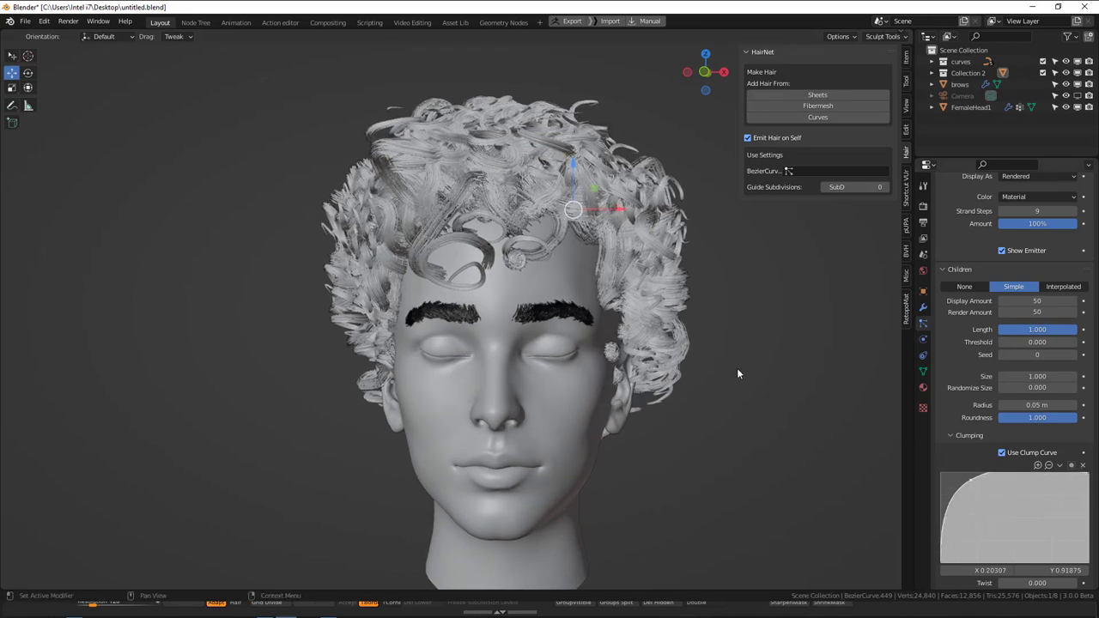
middle_click_drag(729, 370, 726, 344)
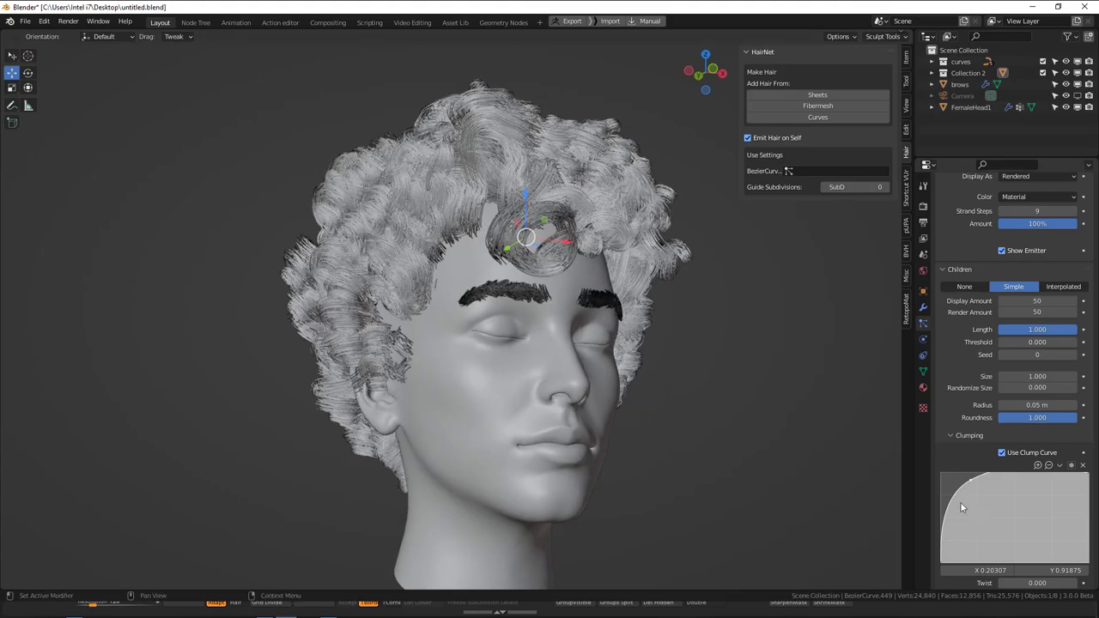
left_click_drag(959, 508, 965, 540)
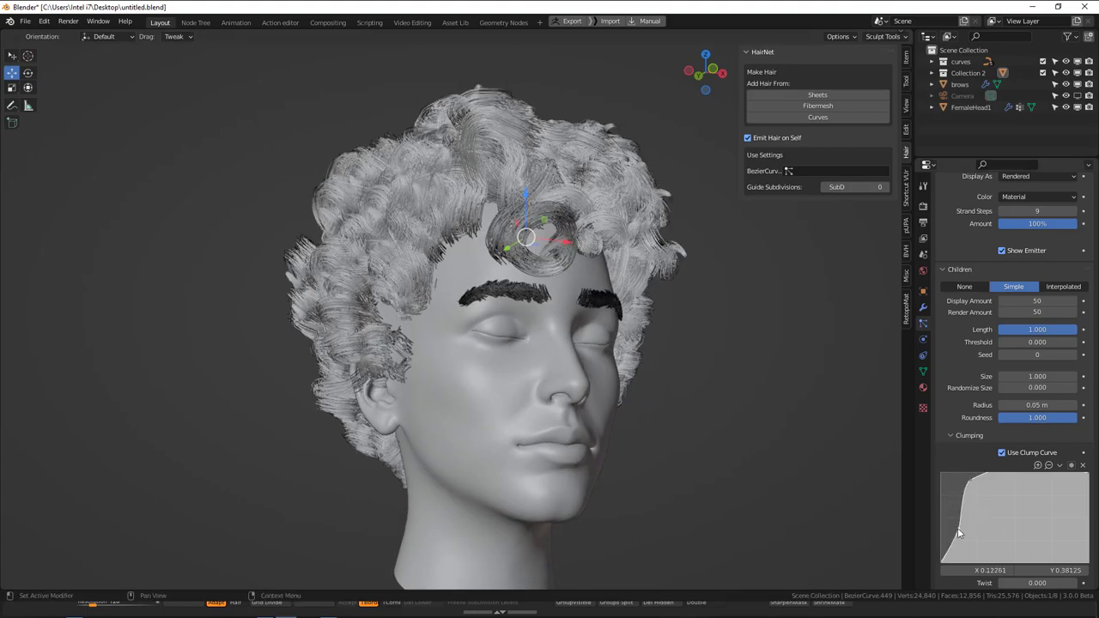
middle_click_drag(576, 339, 827, 445)
- Enable the twist curve, shape it into a dip at about (0.73, 0.09), and set Twist to 0.022
key("KP_1")
scroll(974, 514, "down", 5)
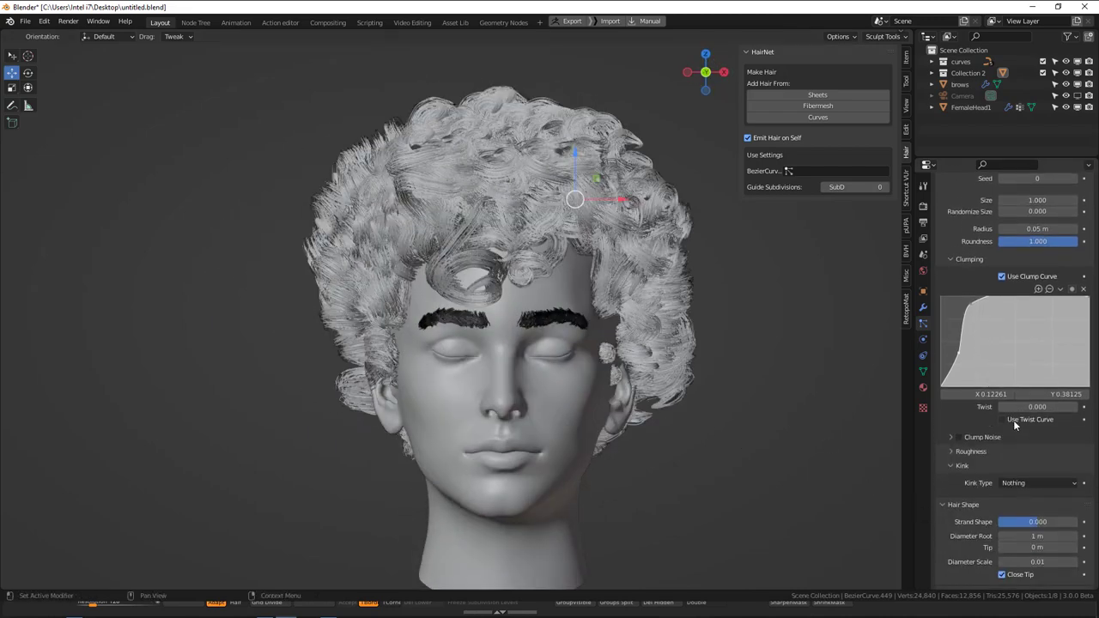
left_click(1014, 420)
left_click_drag(1022, 442, 1048, 520)
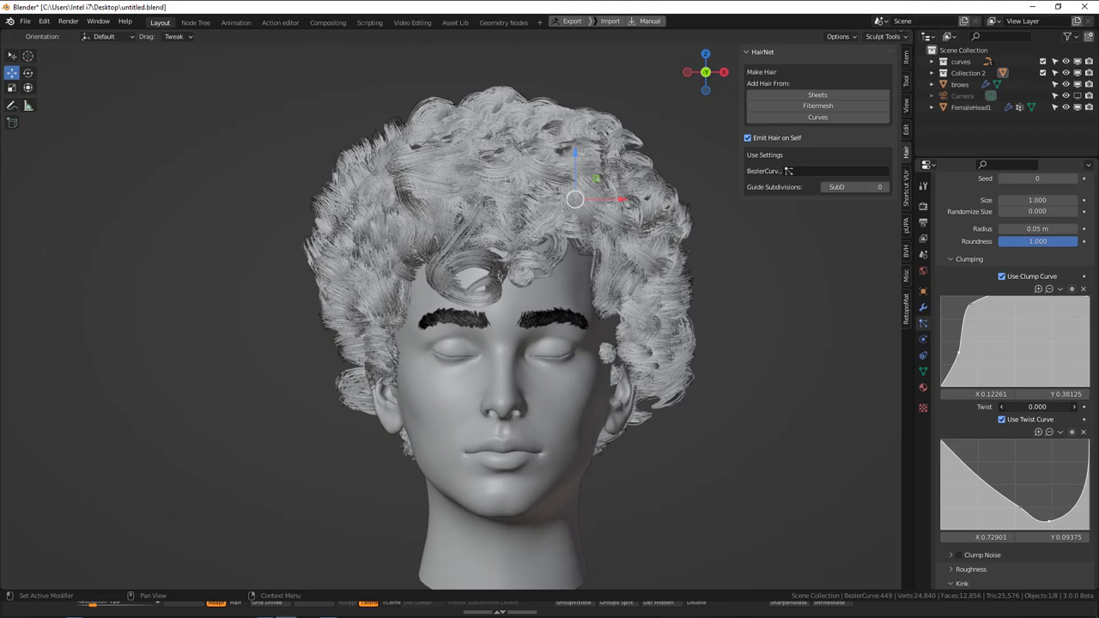
left_click_drag(1031, 407, 1001, 417)
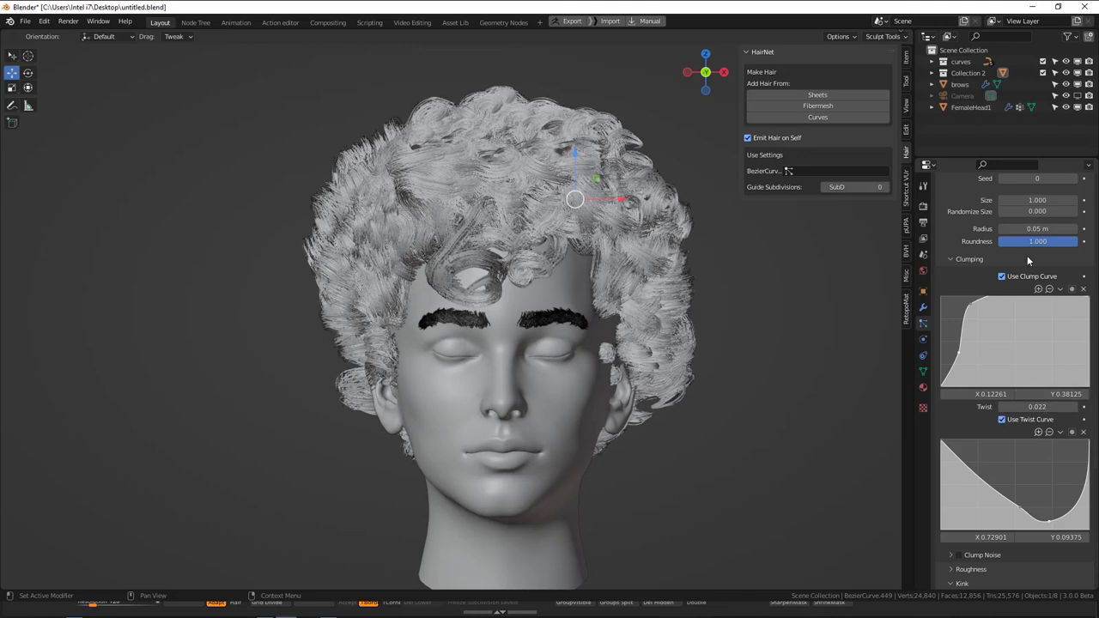
- Set the Display Amount of the child hairs to 30
scroll(1017, 242, "up", 5)
left_click(1038, 285)
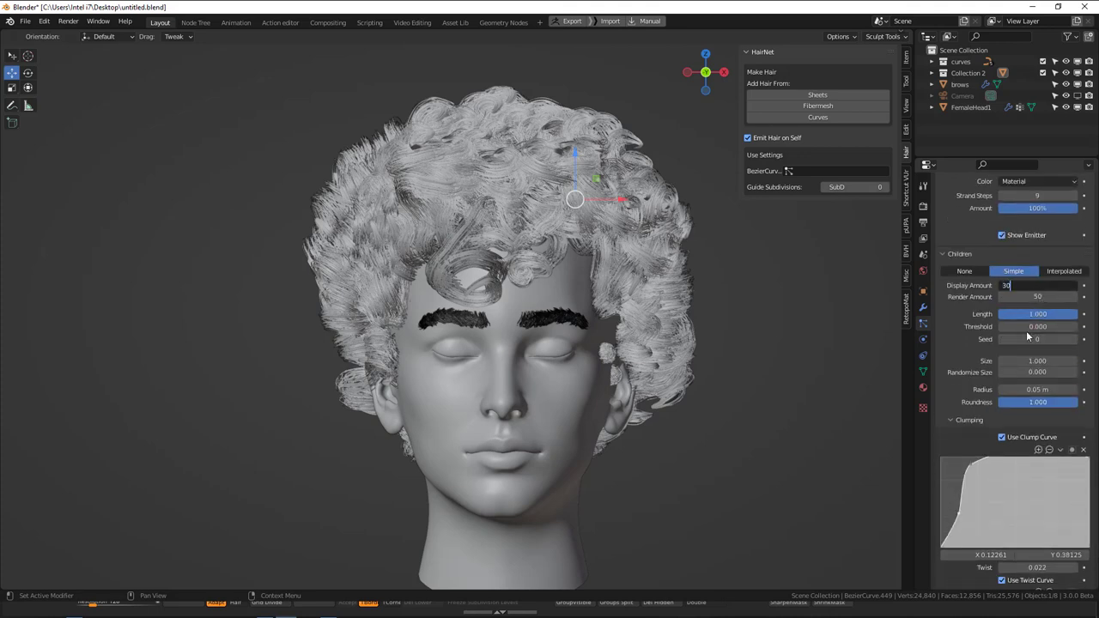
type("30")
key("Return")
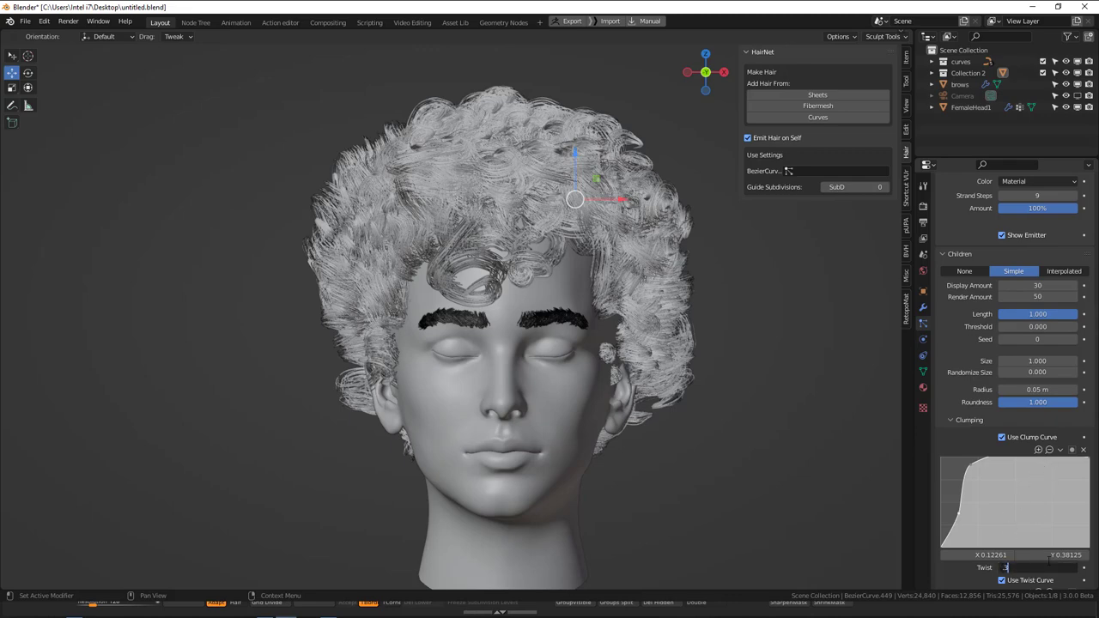
- Set the clumping Twist to 0.3 and check the hair from several angles
key("Return")
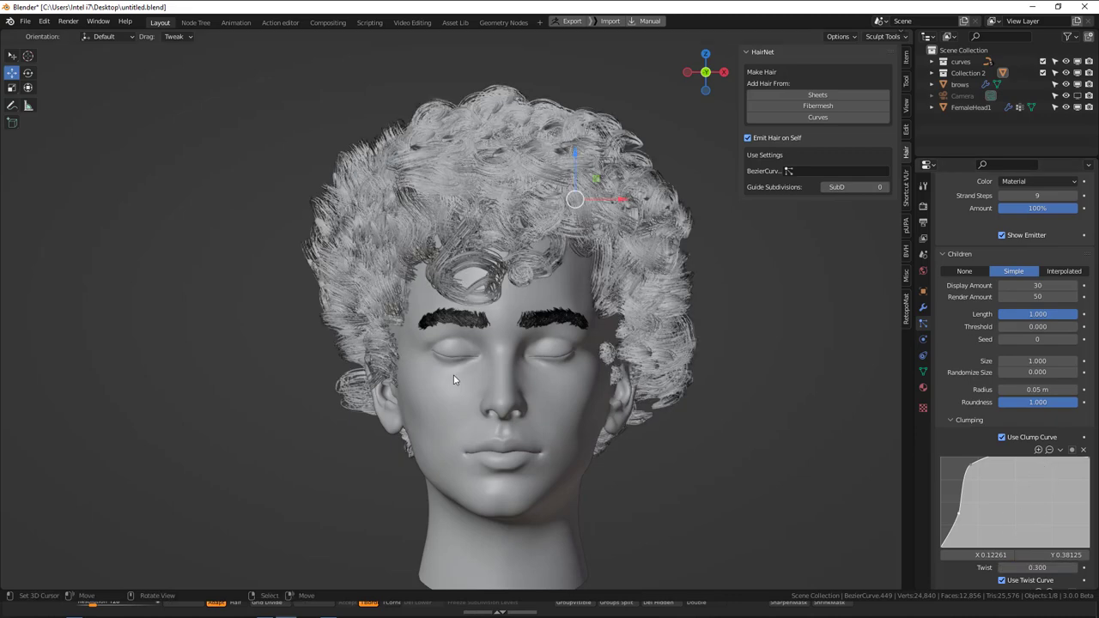
middle_click_drag(605, 361, 649, 334)
key("KP_1")
middle_click_drag(578, 360, 716, 370)
key("KP_1")
- Set the Kink Type of the child hairs to Curl with an Amplitude of 0.02 m and a Frequency of 5
scroll(967, 442, "down", 10)
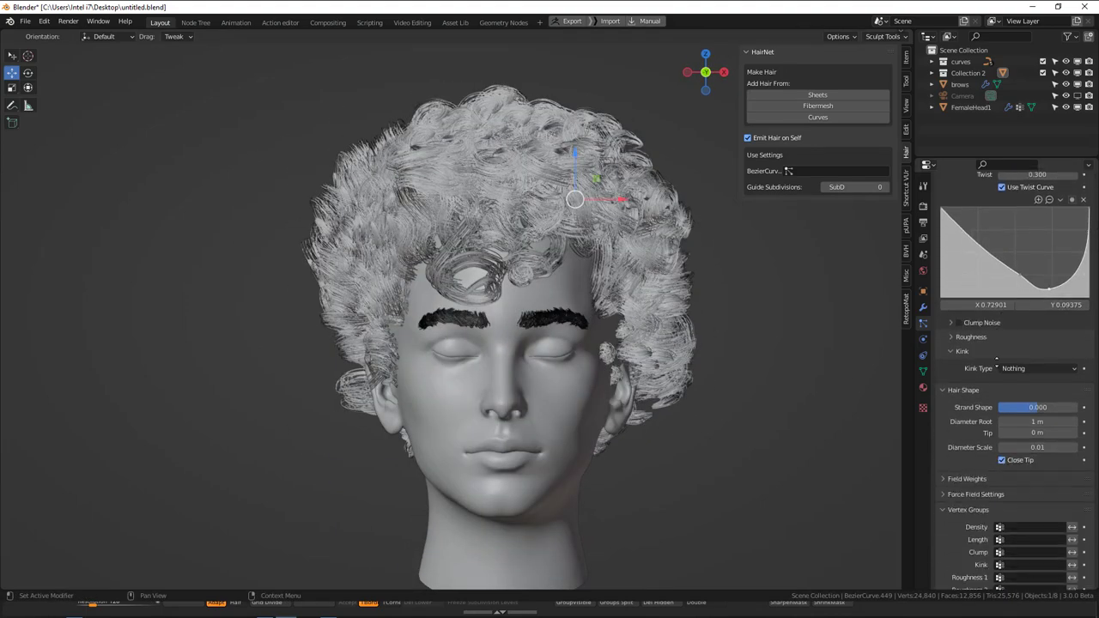
left_click(1022, 371)
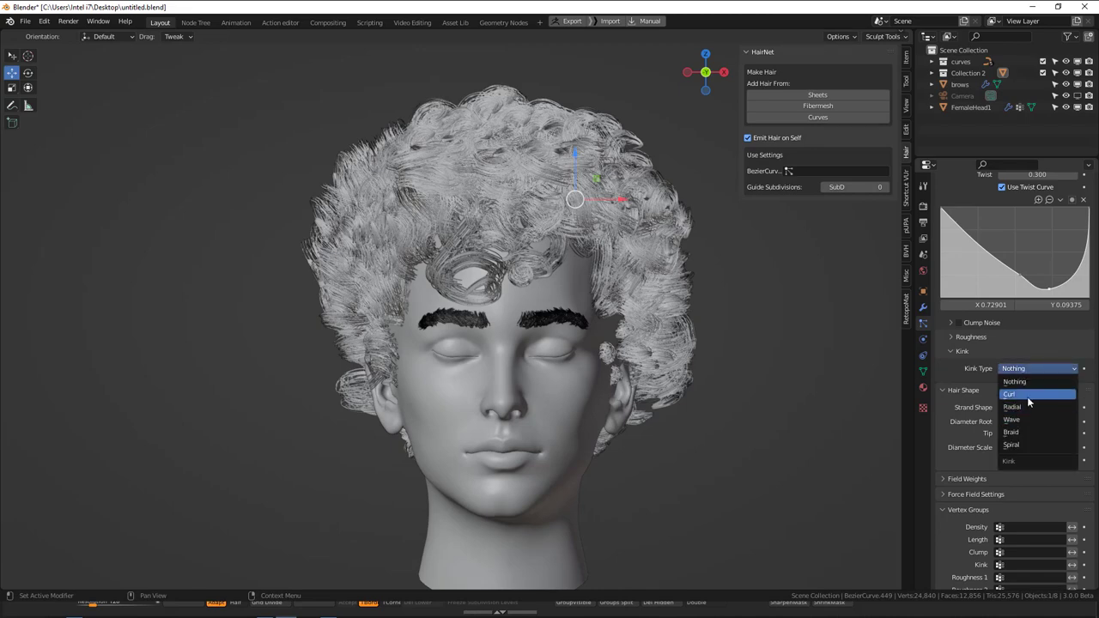
left_click(1027, 396)
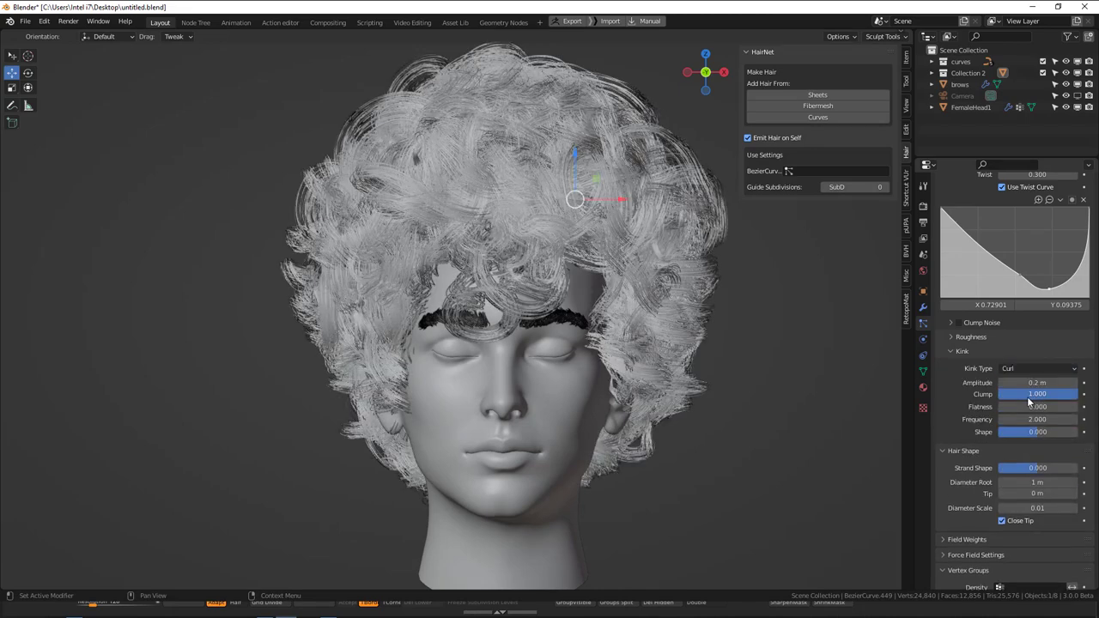
left_click(1037, 382)
type(".02")
key("Return")
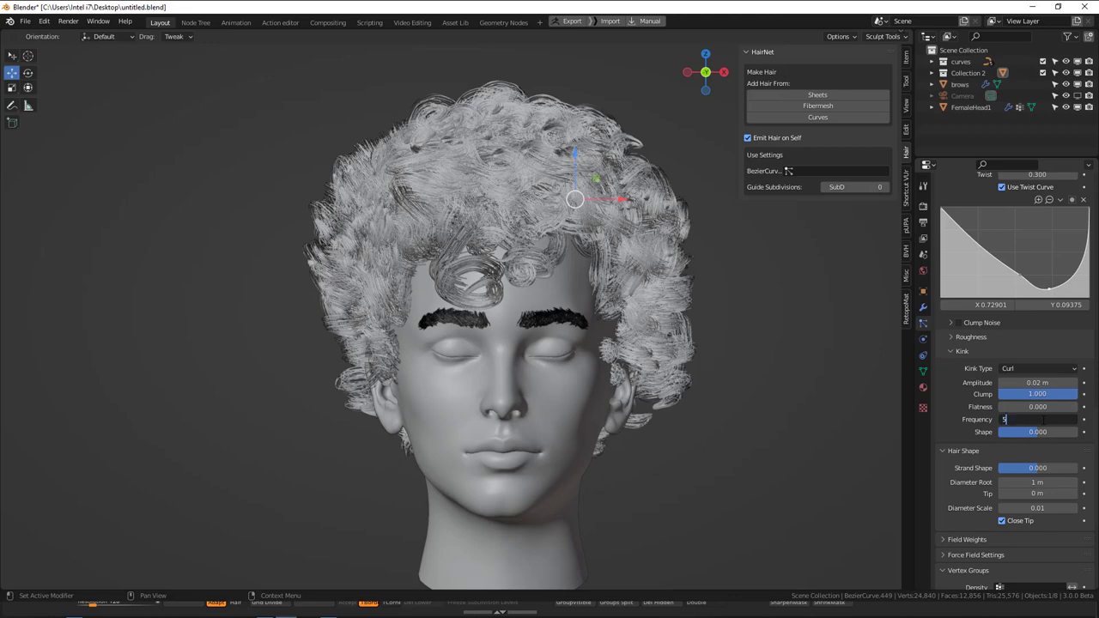
key("Return")
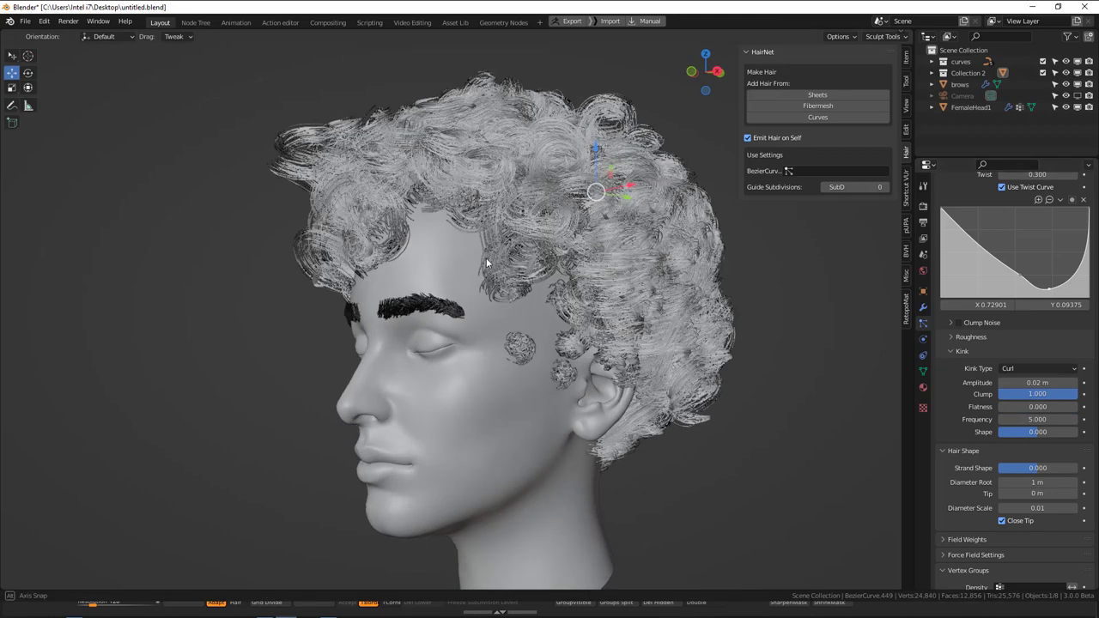
middle_click_drag(483, 257, 513, 244)
scroll(513, 244, "down", 2)
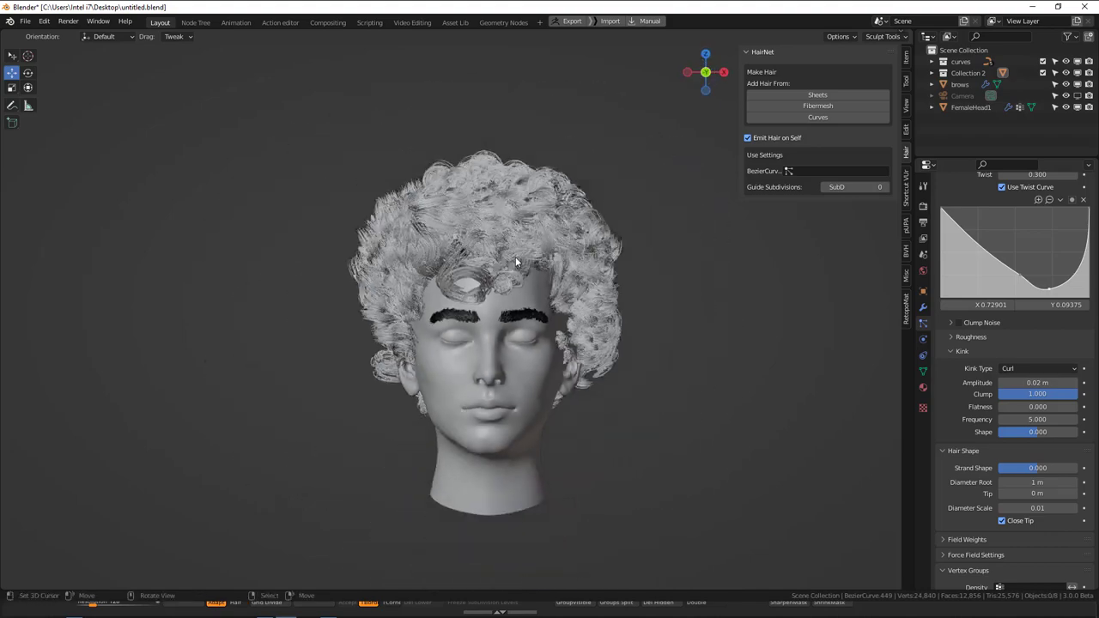
scroll(545, 319, "up", 3)
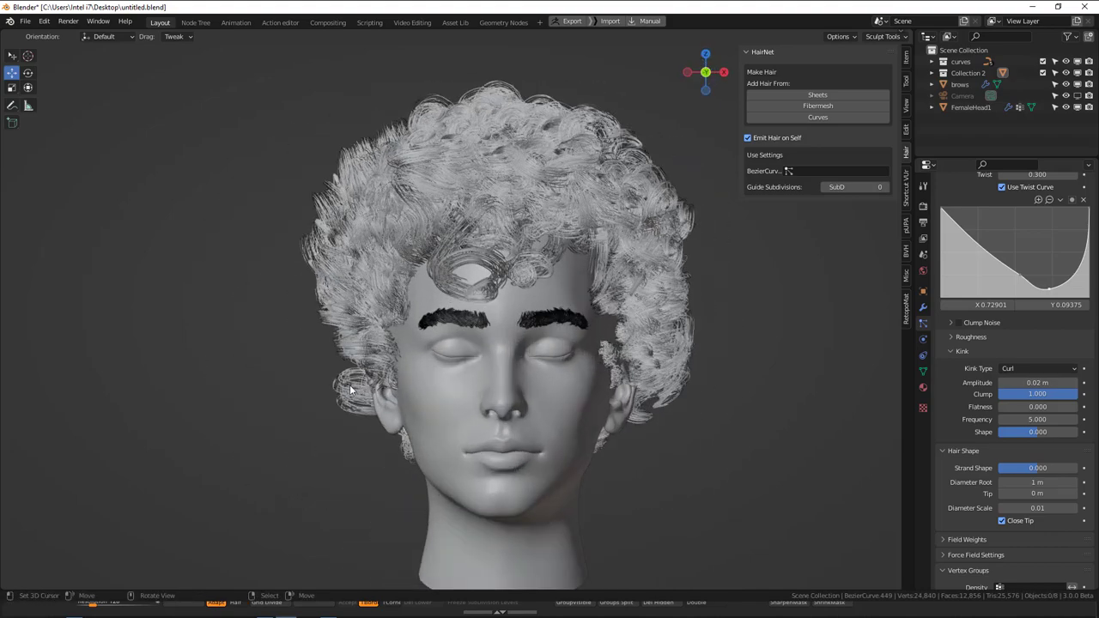
- In Particle Edit, comb the stray curls beside the head's right ear inward with a 60 px brush, and return to Object Mode
key("ctrl+Tab")
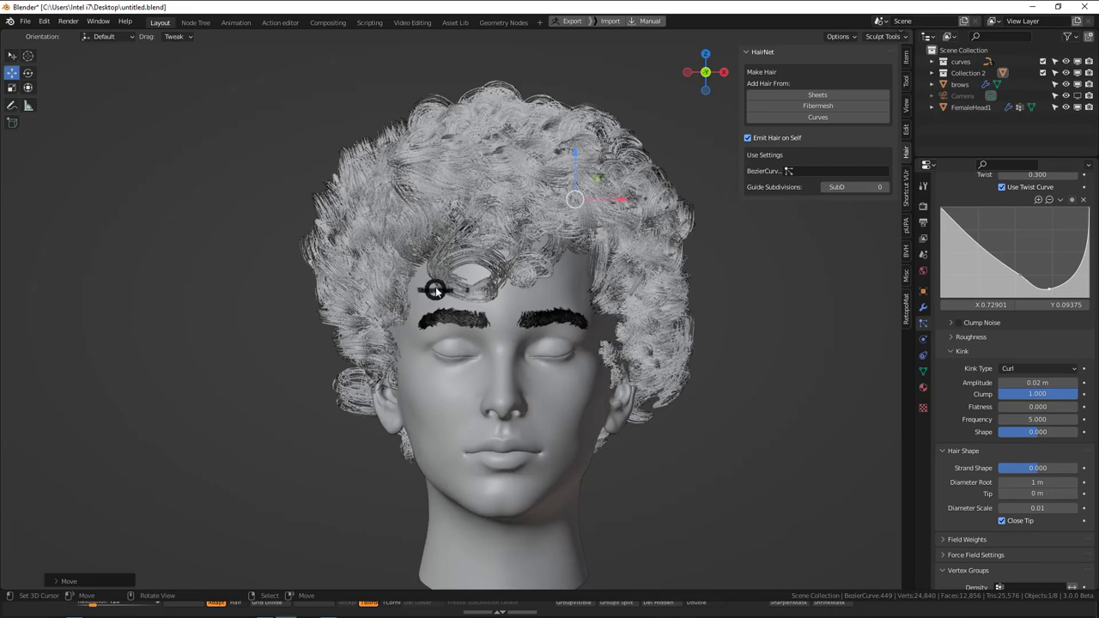
key("Escape")
scroll(500, 264, "down", 1)
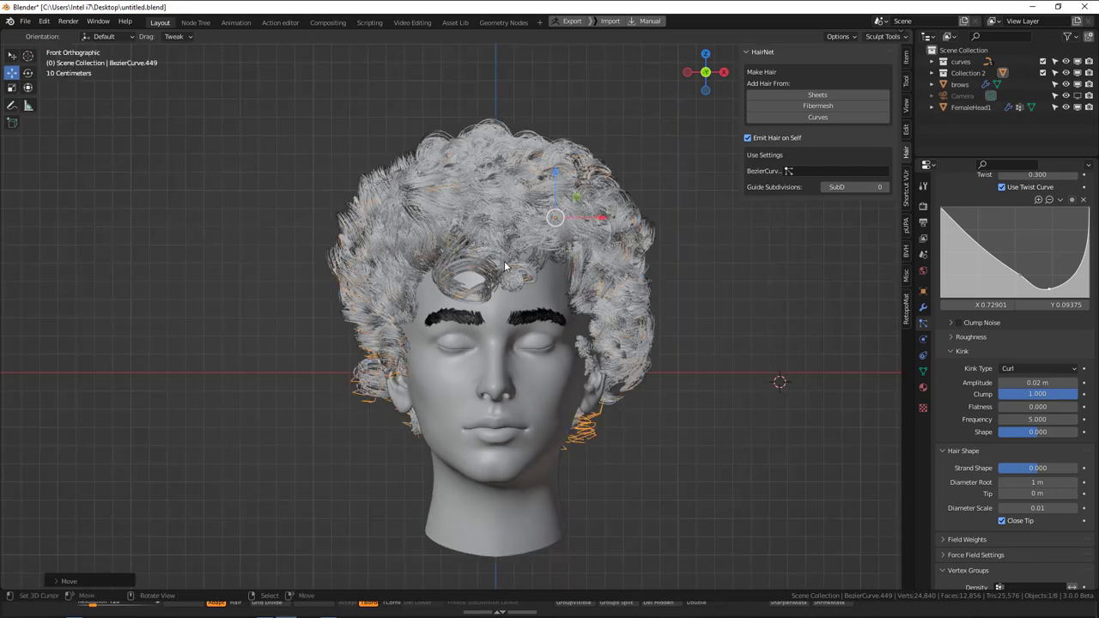
key("ctrl+Tab")
left_click(284, 382)
middle_click_drag(399, 376, 508, 332, "shift")
scroll(506, 333, "up", 1)
key("f")
left_click(432, 319)
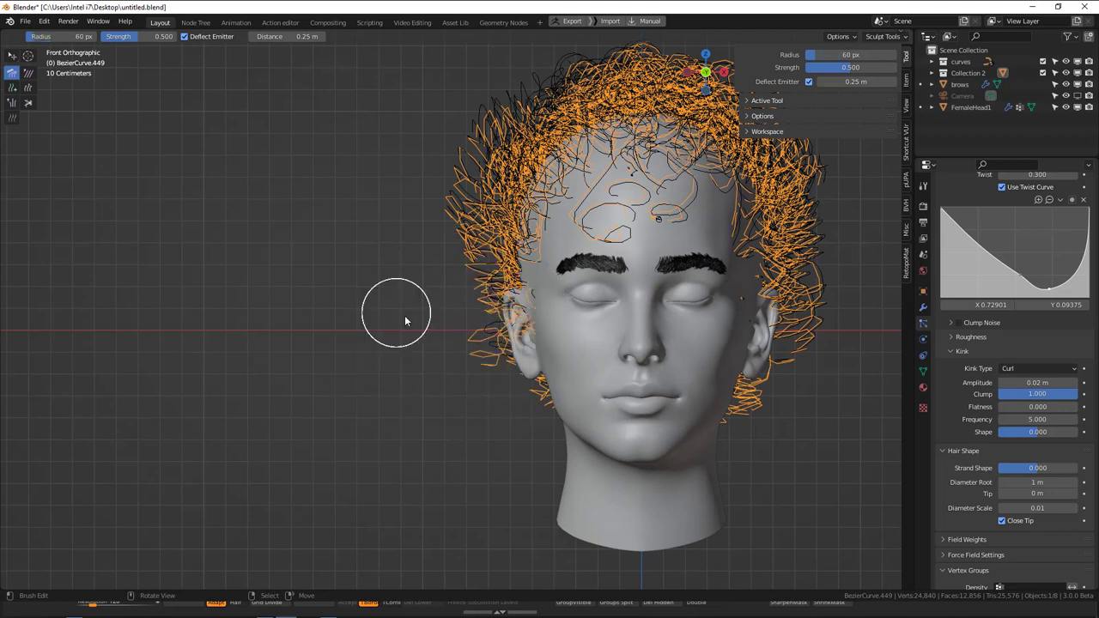
mouse_move(480, 341)
left_mouse_down()
mouse_move(491, 327)
mouse_move(491, 357)
mouse_move(499, 339)
left_mouse_up()
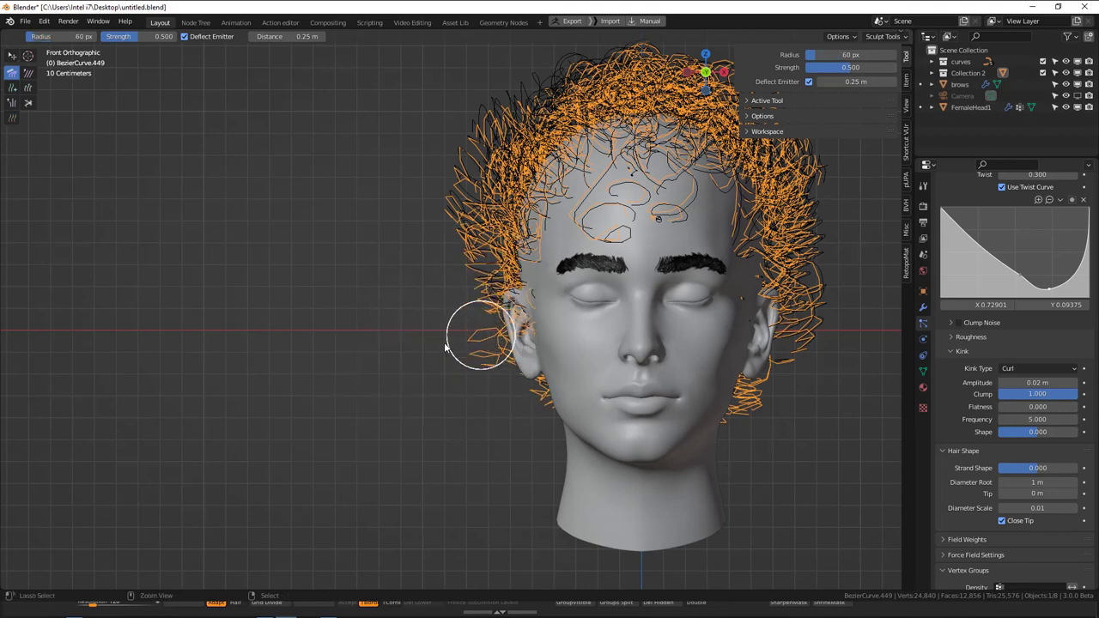
key("ctrl+Tab")
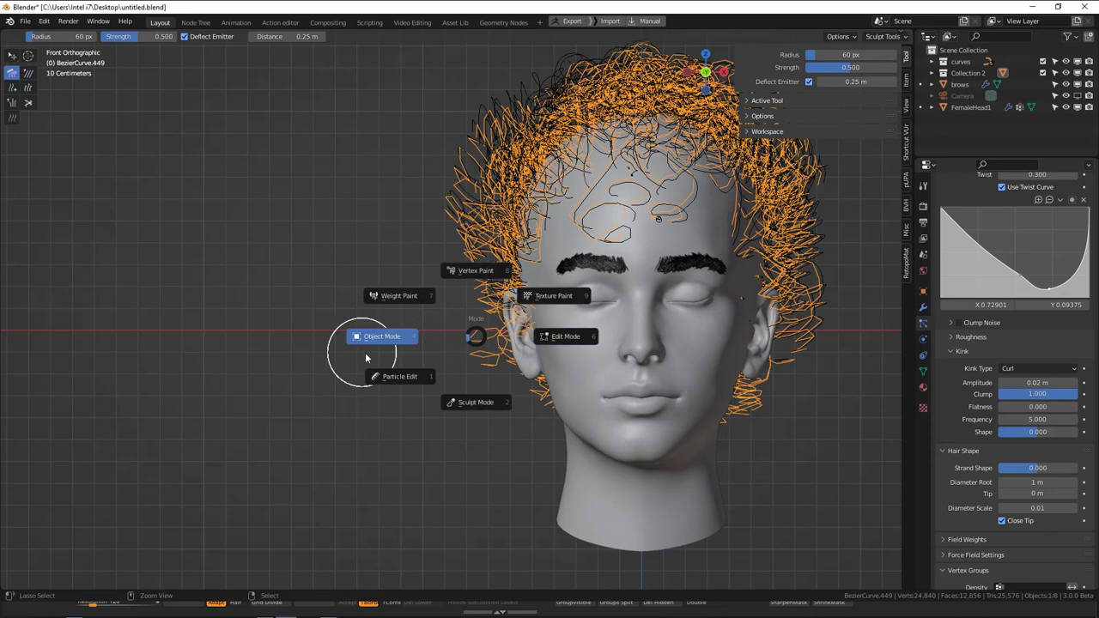
left_click(522, 347)
scroll(540, 353, "down", 2)
scroll(651, 368, "up", 2)
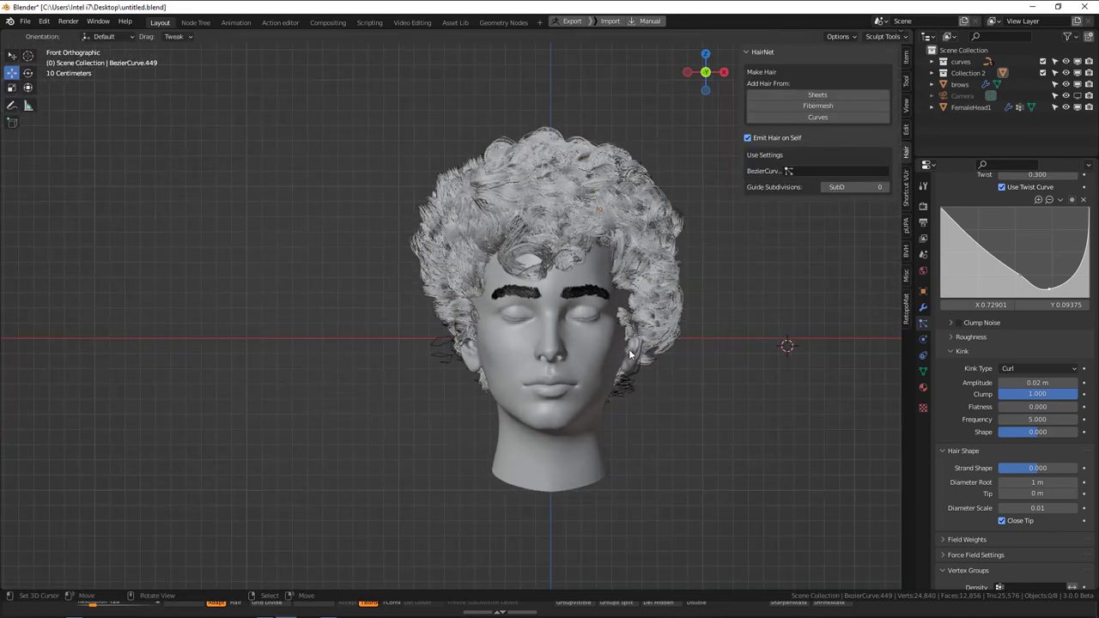
- Comb the curls beside the head's left ear in Particle Edit with a 130 px brush, and return to Object Mode
key("ctrl+Tab")
left_click(527, 380)
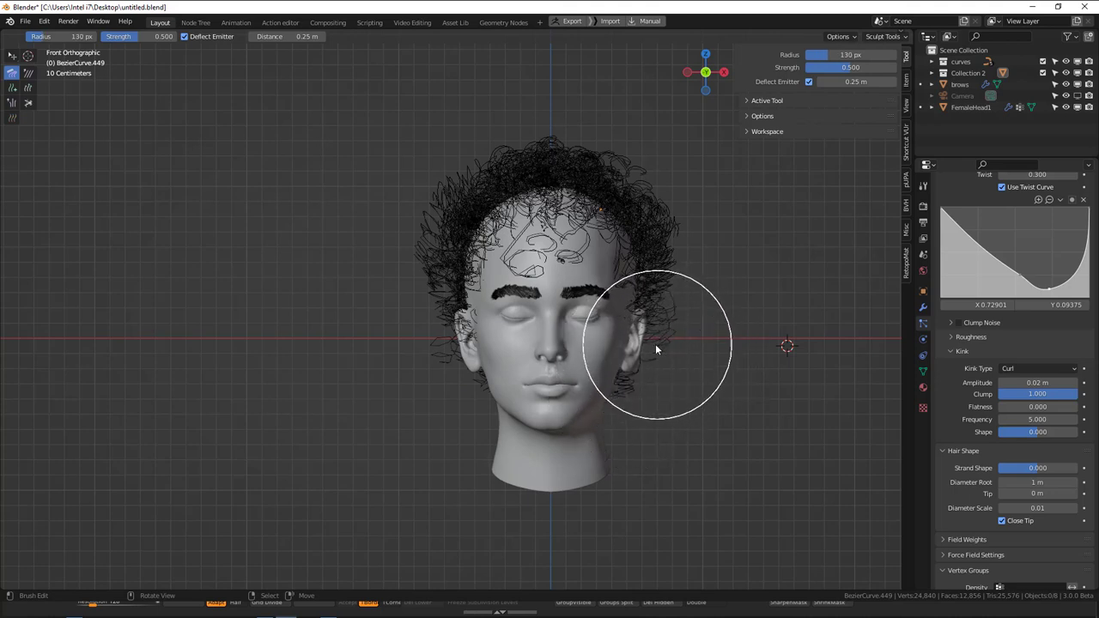
mouse_move(452, 369)
middle_mouse_down()
mouse_move(653, 373)
mouse_move(637, 389)
middle_mouse_up()
key("KP_1")
key("ctrl+Tab")
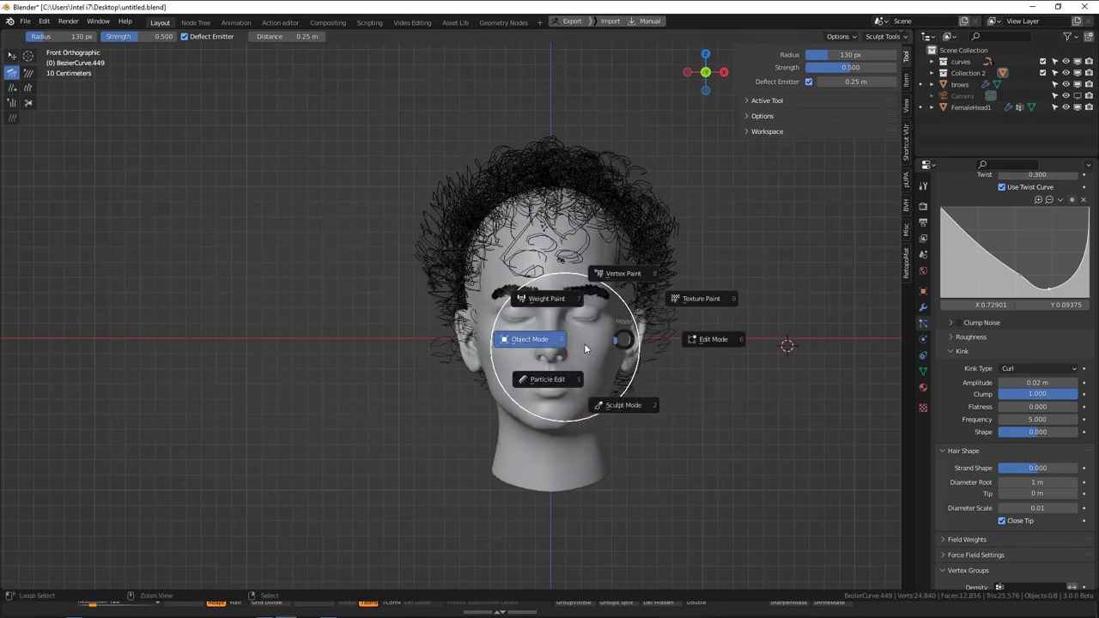
left_click(584, 348)
- Touch up the curls around the head's right temple and ear in Particle Edit, and return to Object Mode
mouse_move(570, 351)
middle_mouse_down()
mouse_move(732, 359)
mouse_move(656, 367)
mouse_move(555, 353)
mouse_move(493, 317)
middle_mouse_up()
scroll(555, 353, "up", 2)
key("ctrl+Tab")
left_click(505, 355)
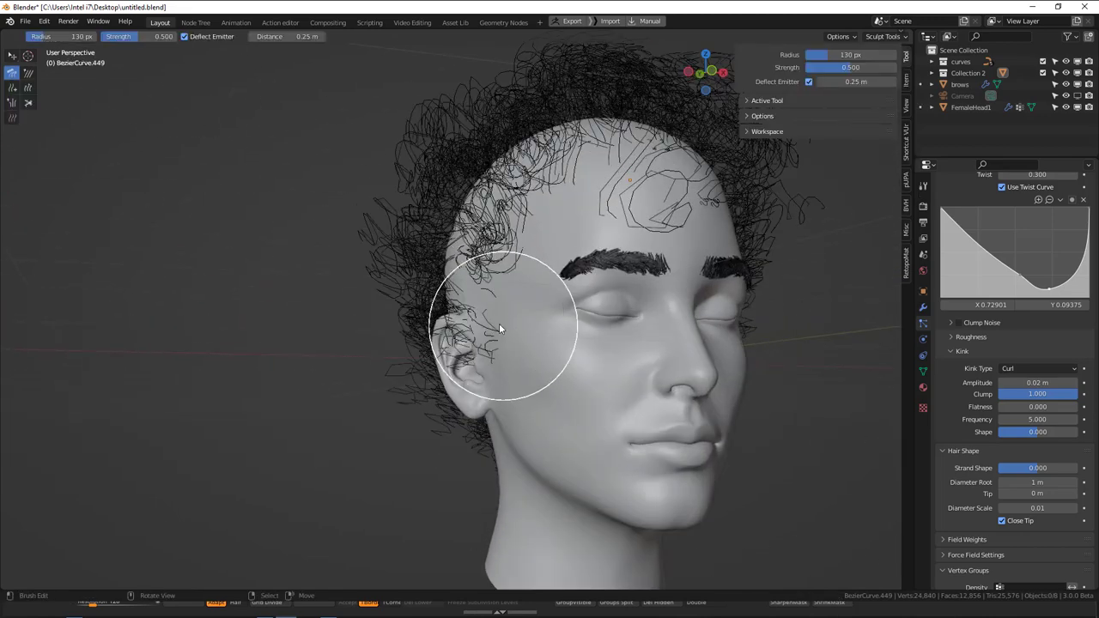
key("KP_1")
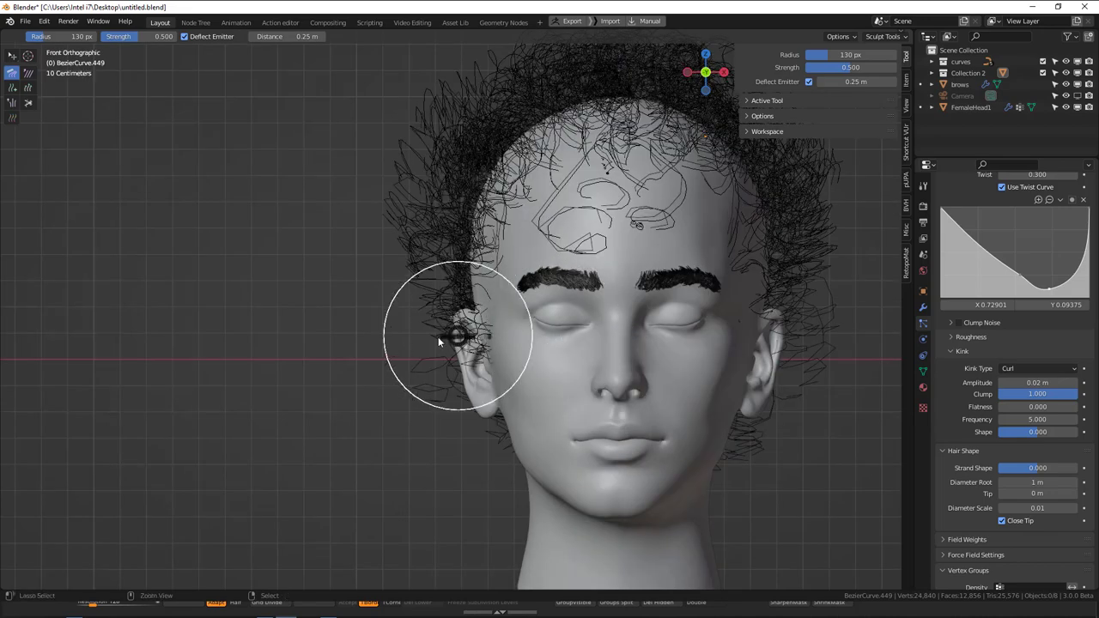
left_click(630, 356)
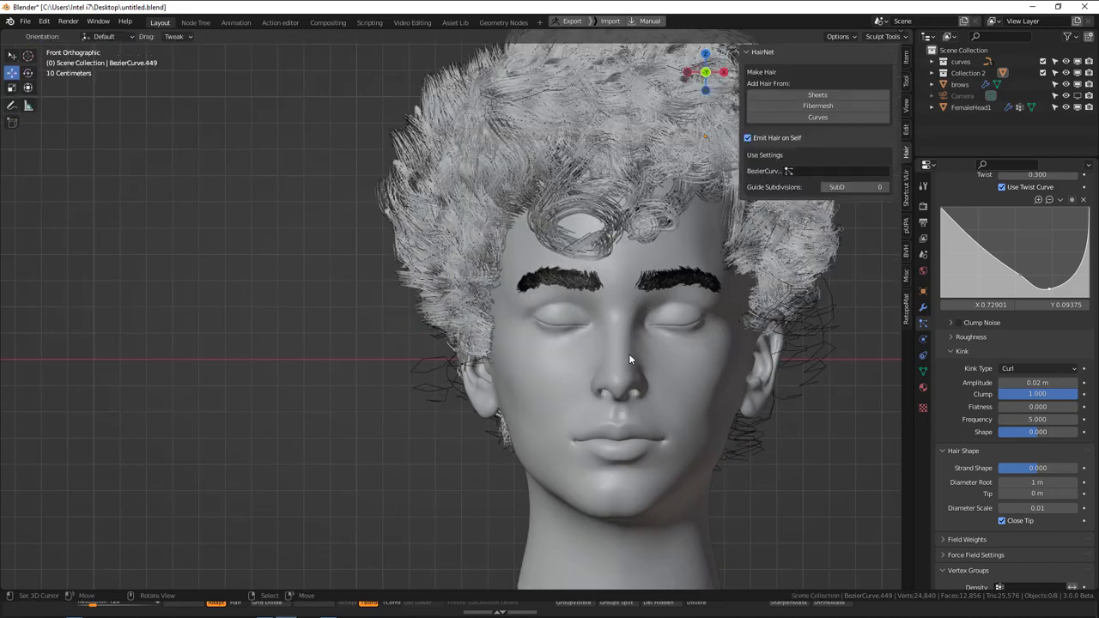
- Examine the combed curls from the sides and the front of the head
scroll(601, 357, "down", 3)
middle_click_drag(586, 360, 837, 357)
scroll(372, 375, "down", 3)
middle_click_drag(372, 375, 784, 345)
scroll(536, 335, "up", 3)
key("KP_1")
scroll(656, 377, "up", 2)
- Hide the viewport overlays and save the file
key("alt+shift+z")
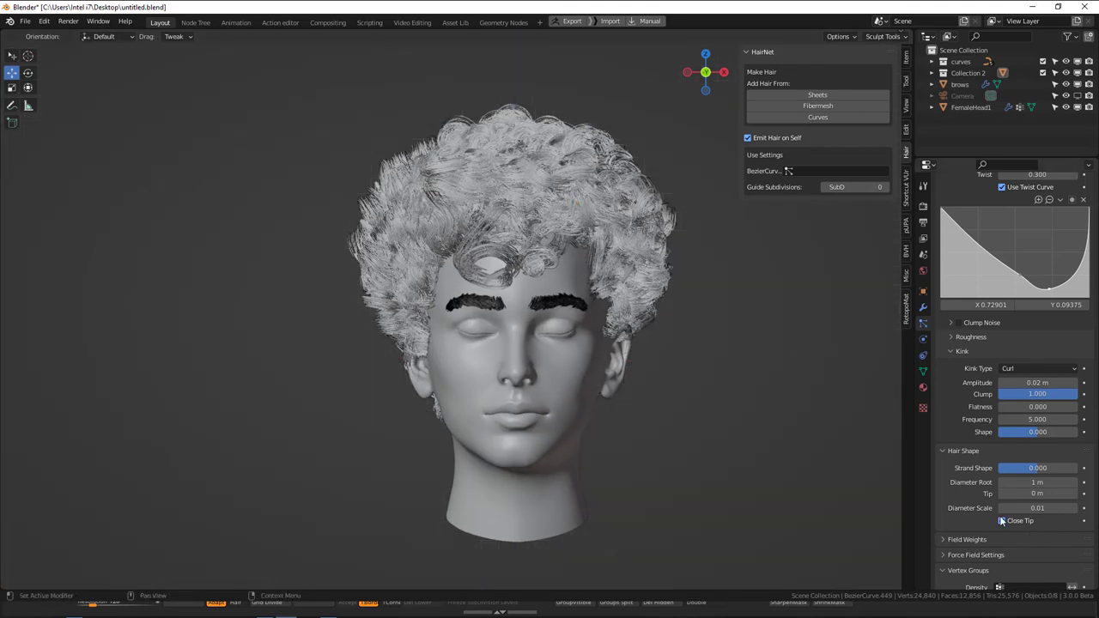
scroll(1001, 521, "down", 2)
key("ctrl+s")
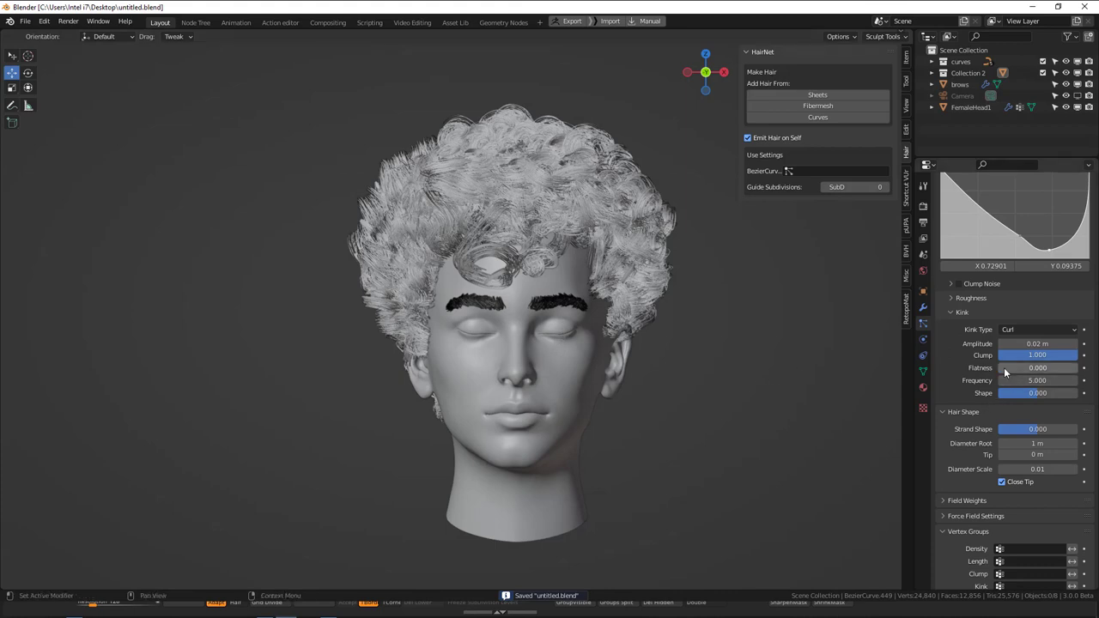
- Set the child hairs' Random roughness to 0.7 with a Threshold of 0.8
left_click(964, 299)
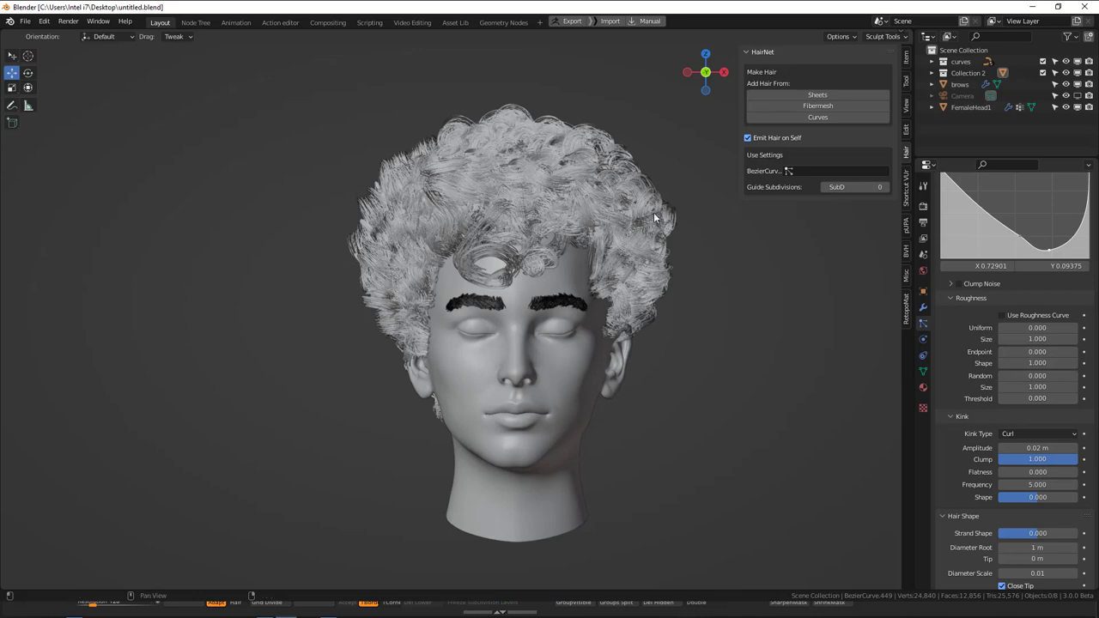
left_click(1036, 376)
type("7")
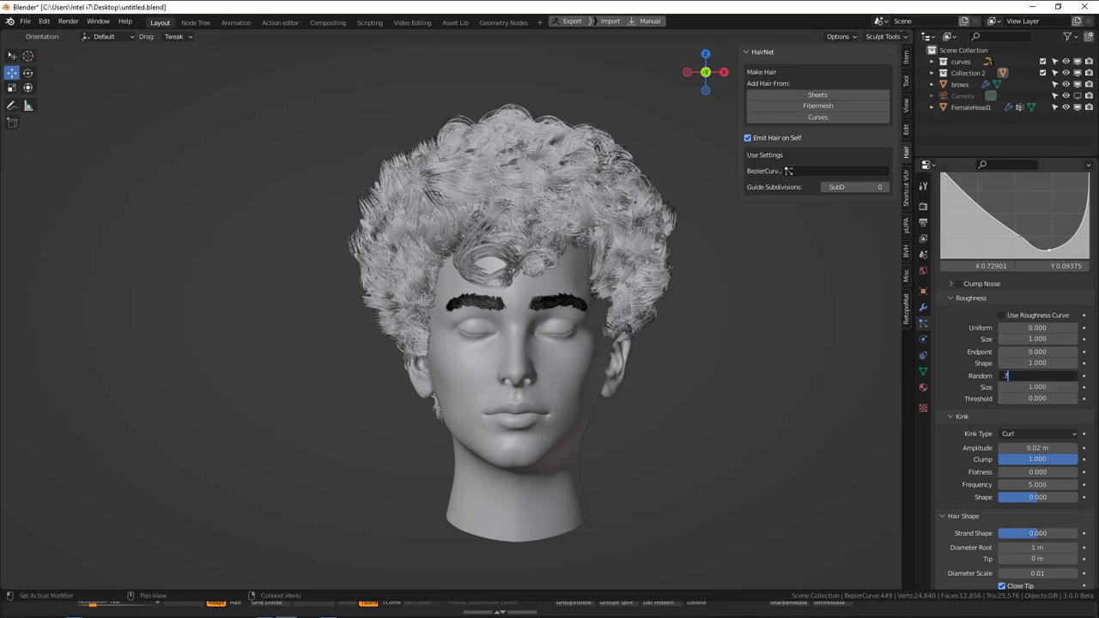
key("Return")
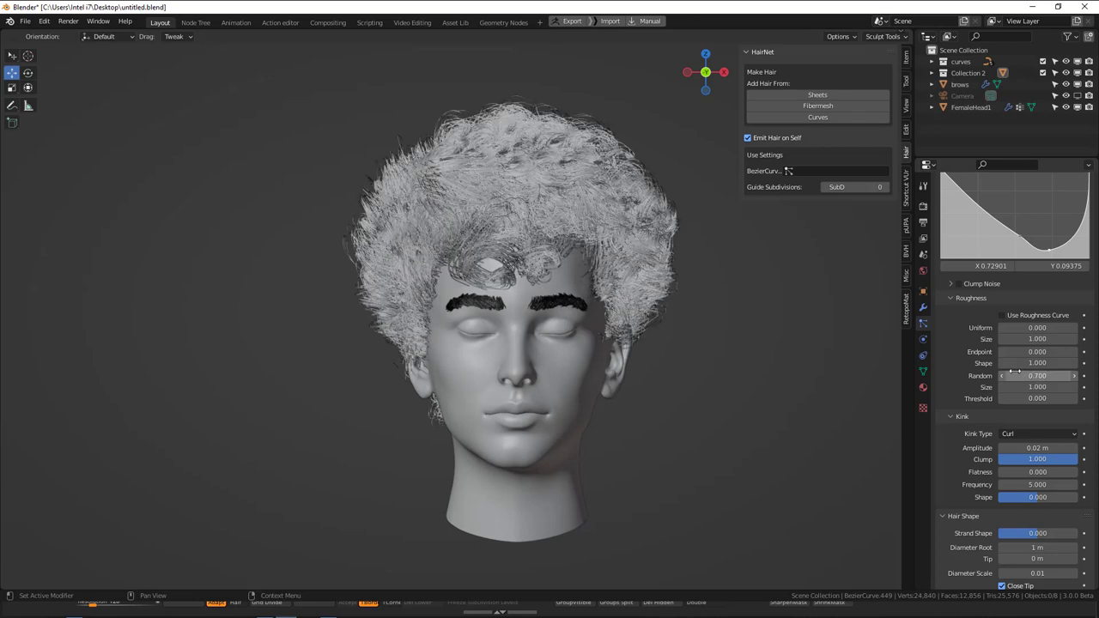
left_click(1028, 397)
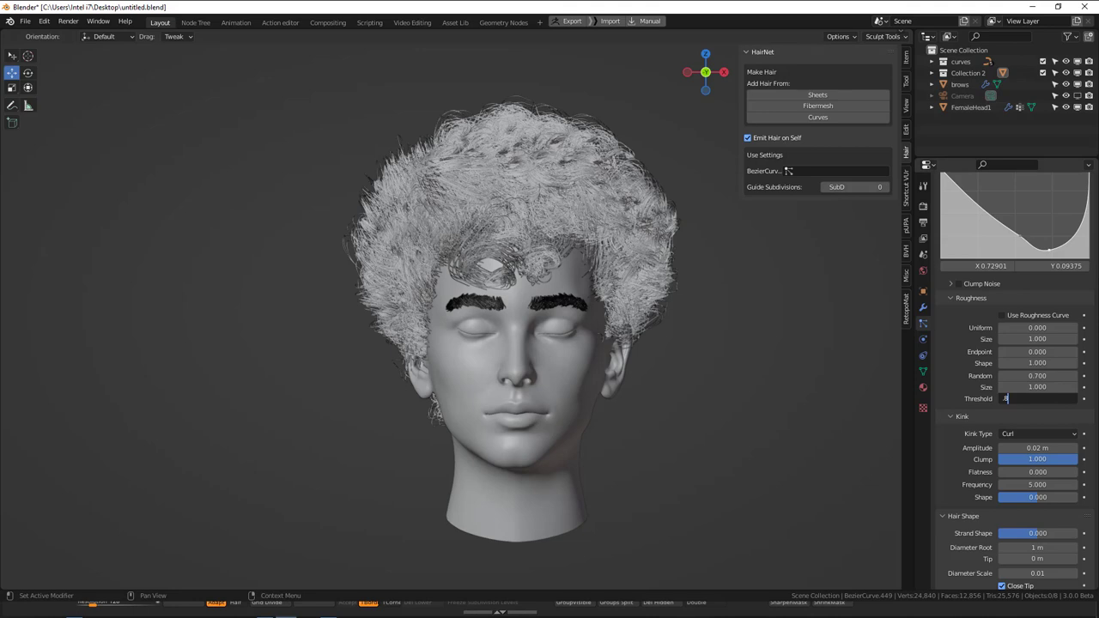
type(".8")
key("Return")
scroll(817, 346, "up", 3)
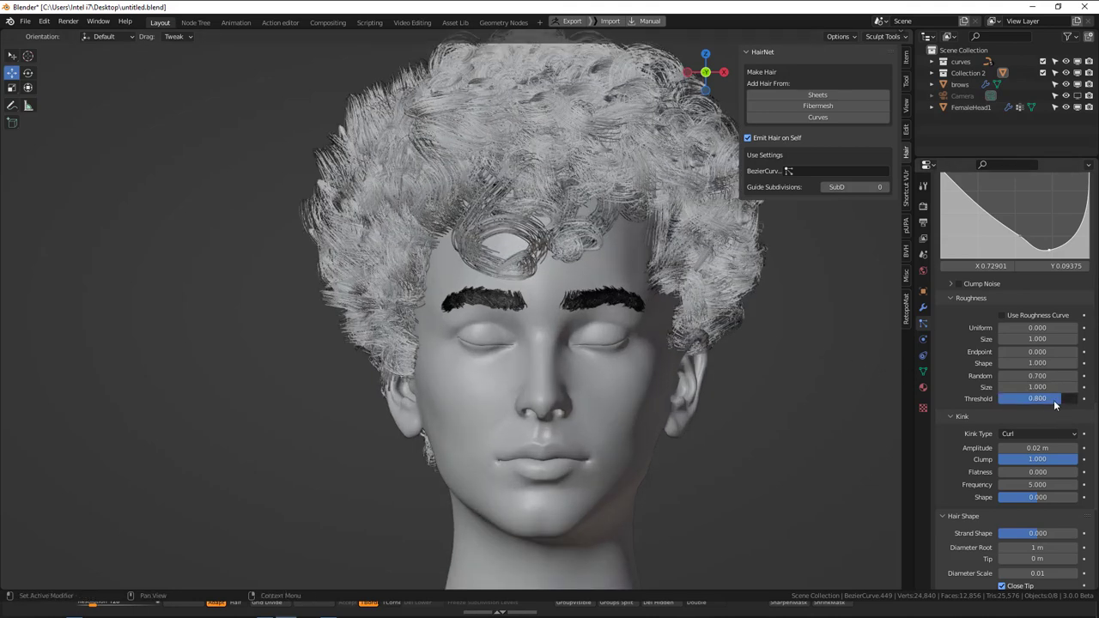
- Set the child hairs' roughness Threshold to 0.6
left_click(1055, 401)
key("Return")
middle_click_drag(577, 193, 500, 351, "shift")
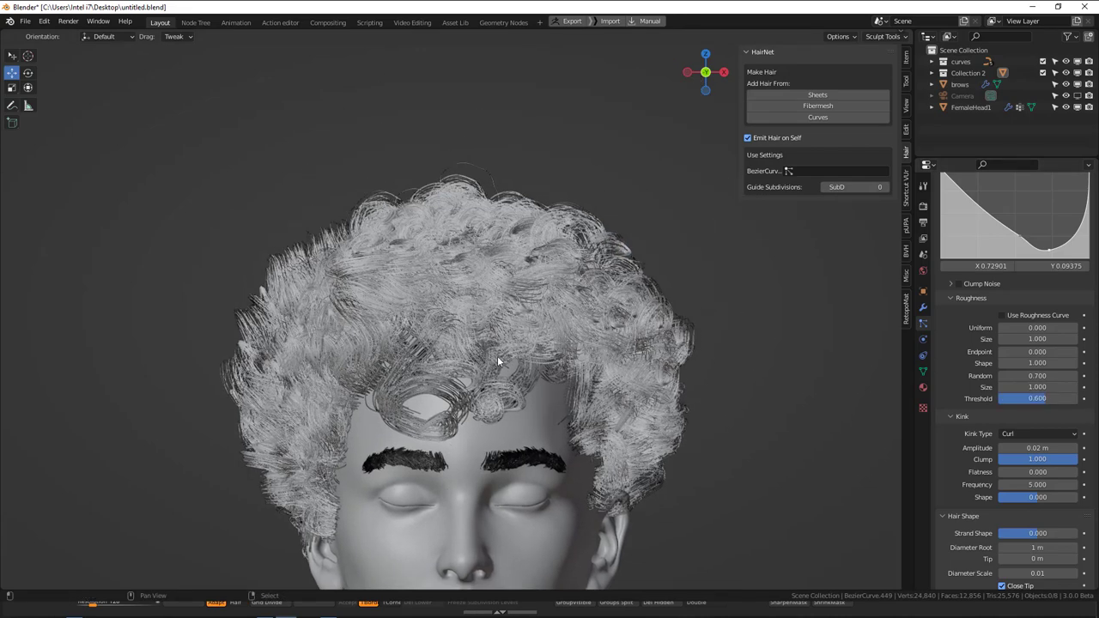
scroll(501, 351, "up", 1)
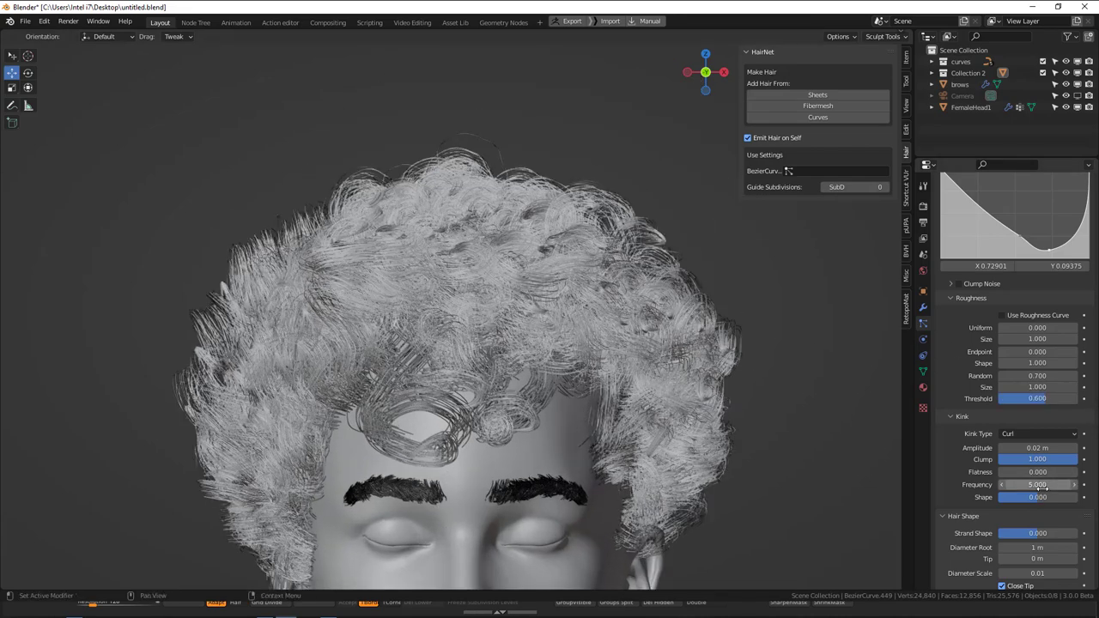
- Set the child hairs' Random roughness to 1 and save the file
left_click(1042, 379)
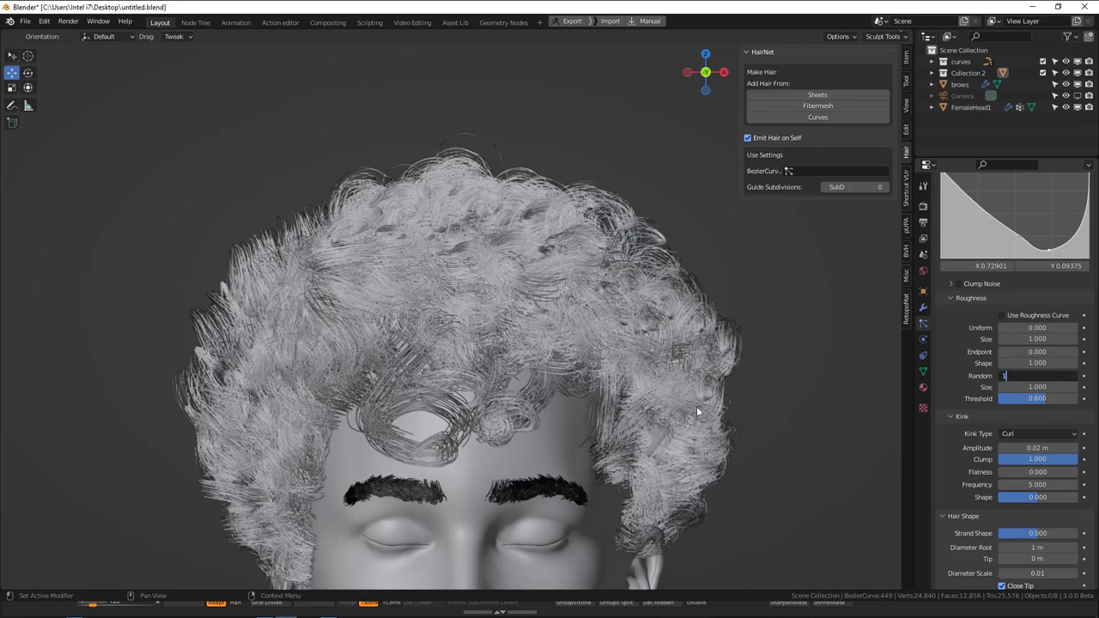
key("Return")
middle_click_drag(697, 411, 511, 270)
scroll(644, 343, "down", 2)
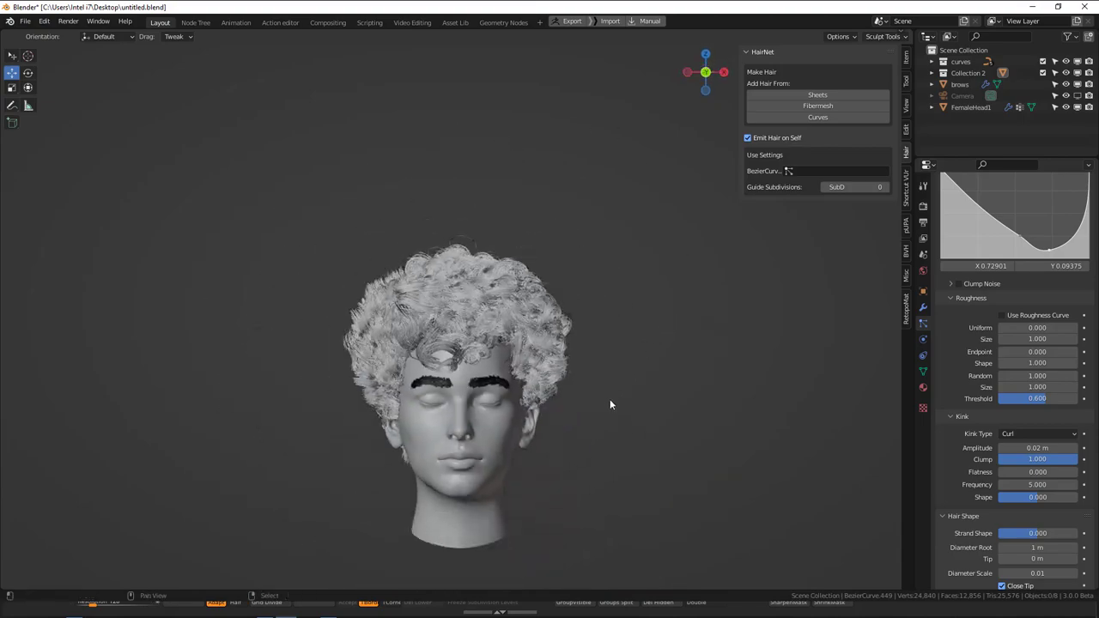
scroll(634, 347, "up", 2)
middle_click_drag(611, 397, 661, 302, "shift")
key("ctrl+s")
- Look over the Cycles hair shape options in the render settings and examine the curls from the side
left_click(923, 206)
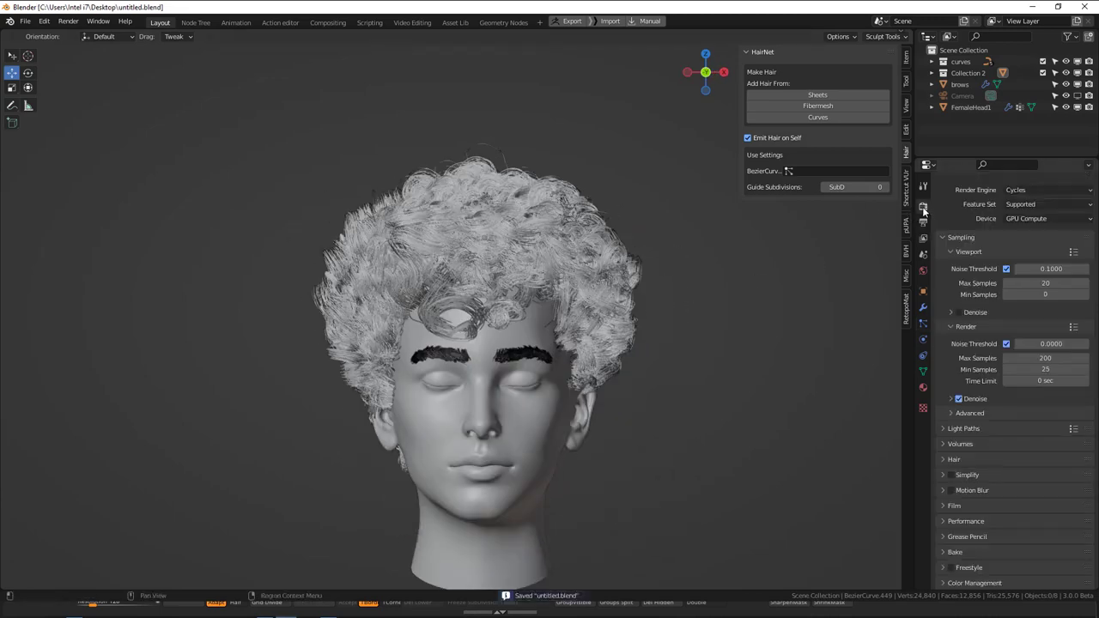
left_click(973, 460)
left_click(1028, 478)
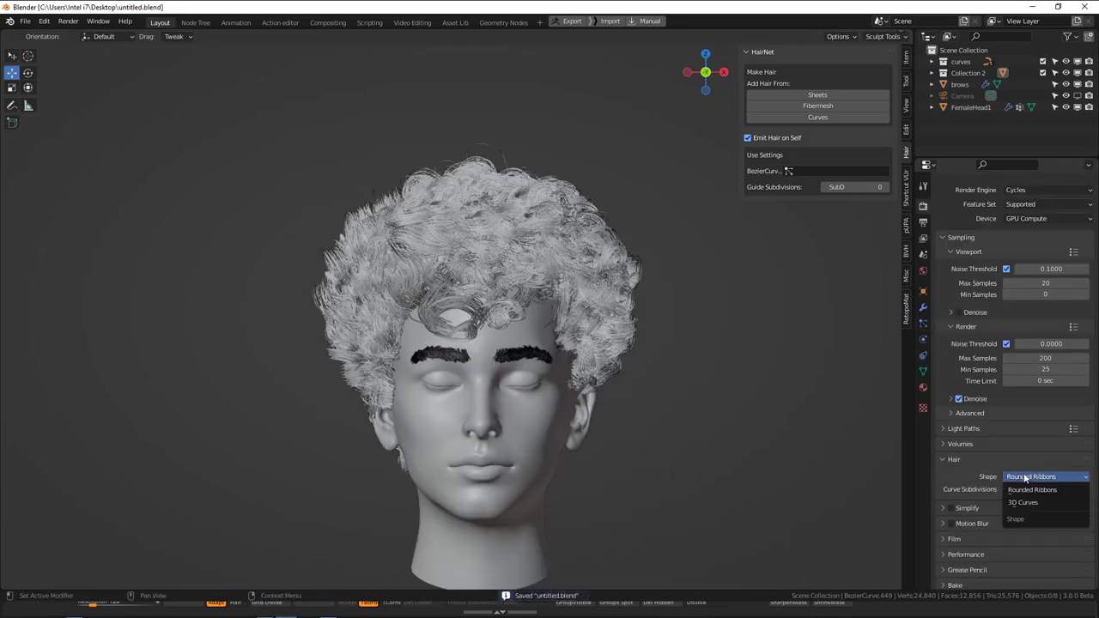
middle_click_drag(587, 227, 331, 242)
key("KP_1")
scroll(582, 263, "up", 3)
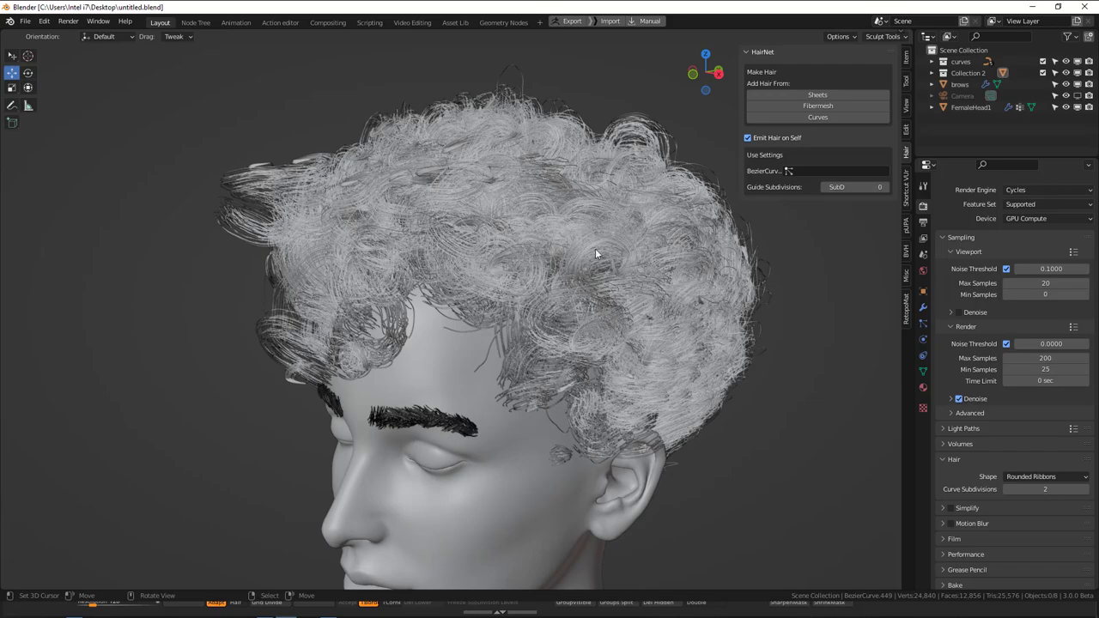
middle_click_drag(613, 260, 424, 180)
middle_click_drag(634, 246, 715, 247)
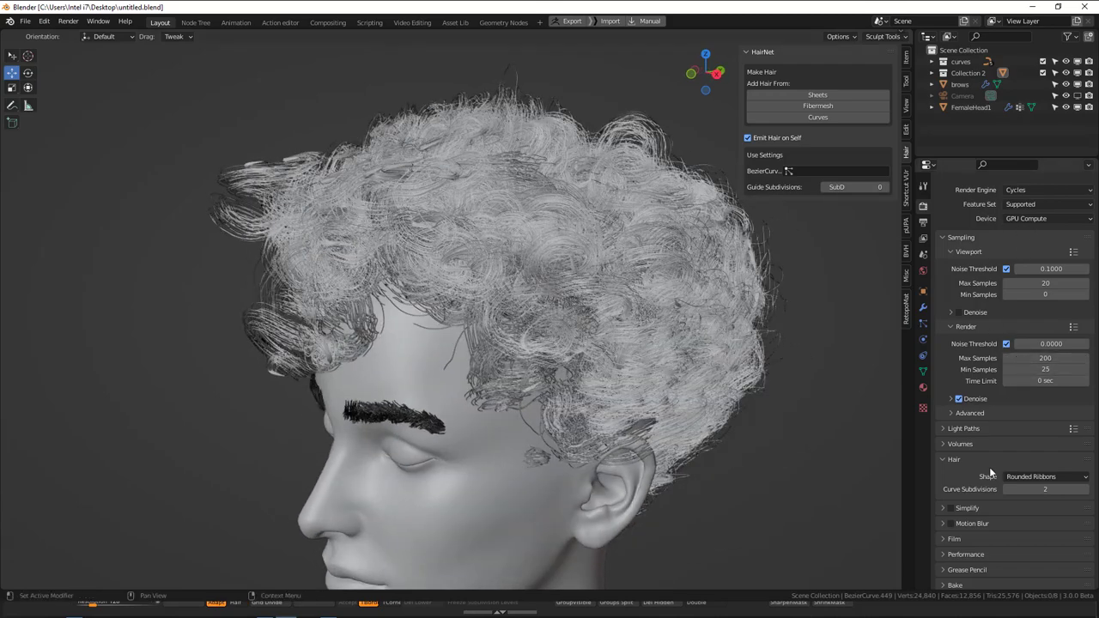
- Switch the render engine to Eevee and compare the Strand and Strip hair shape types, choosing Strip
left_click(1031, 190)
left_click(1020, 204)
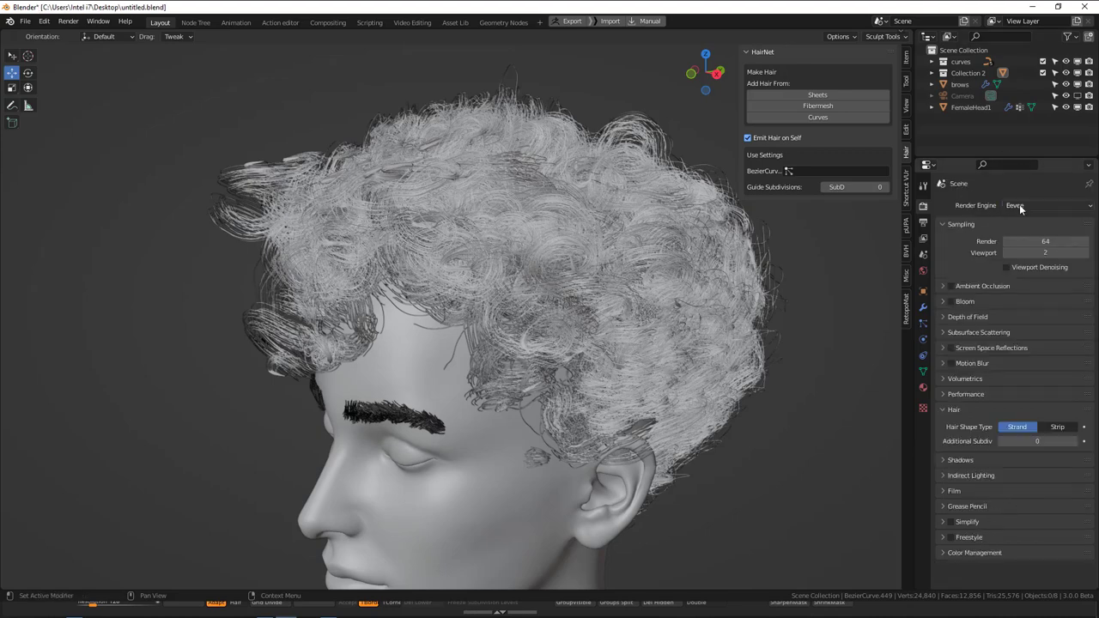
left_click(1058, 427)
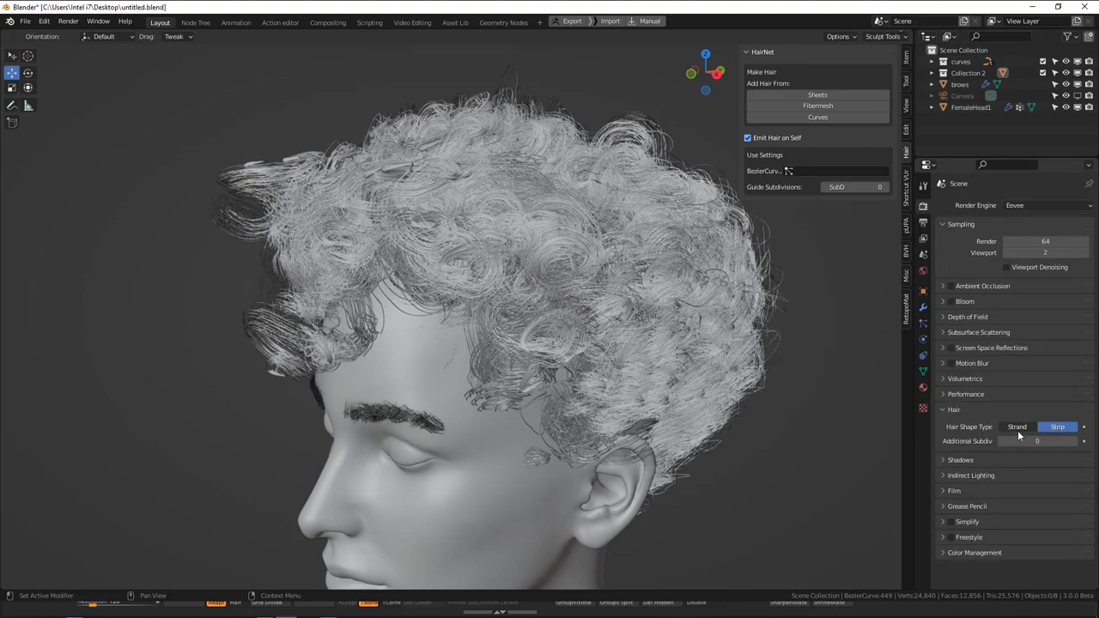
left_click(1023, 427)
left_click(1056, 427)
middle_click_drag(595, 257, 666, 267)
- Switch the render engine back to Cycles and view the hair in profile
left_click(1045, 204)
left_click(1026, 244)
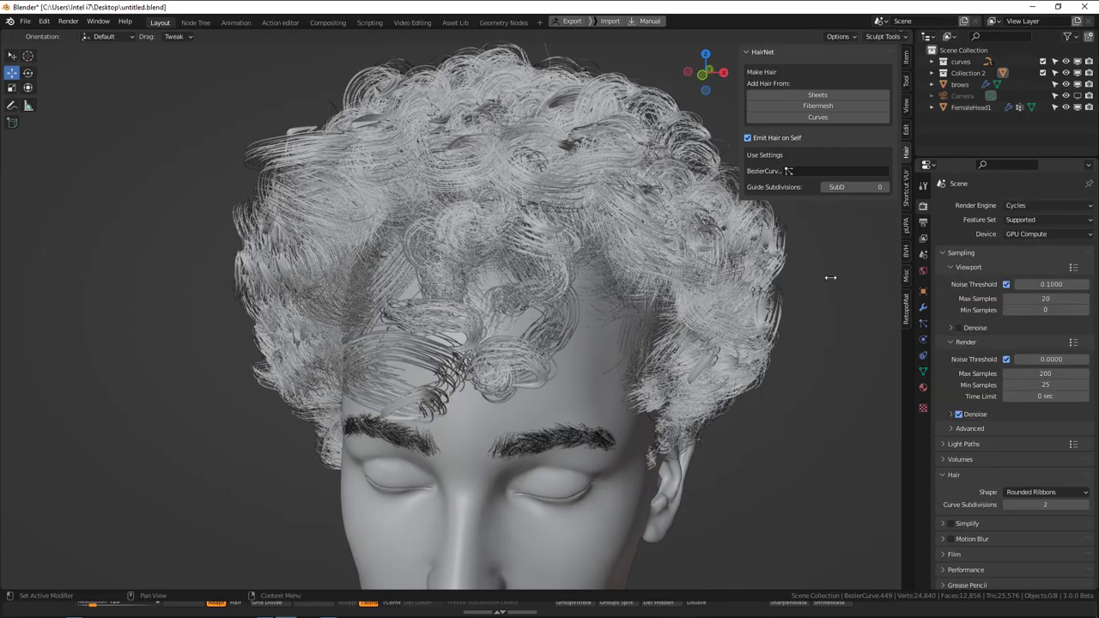
middle_click_drag(606, 284, 397, 275)
scroll(613, 197, "down", 2)
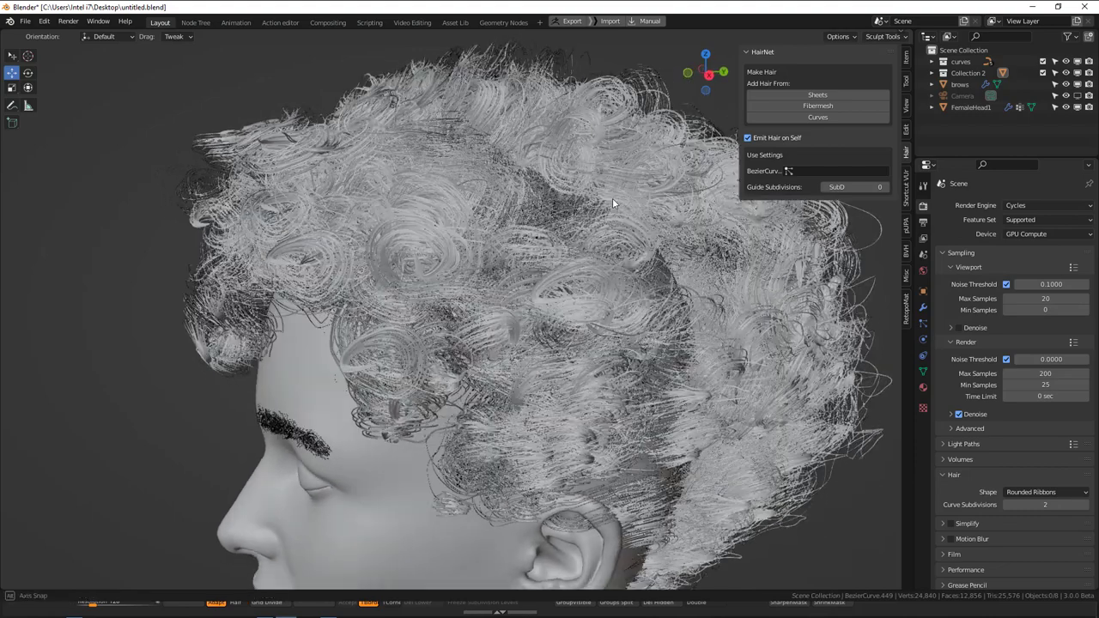
scroll(620, 185, "down", 4)
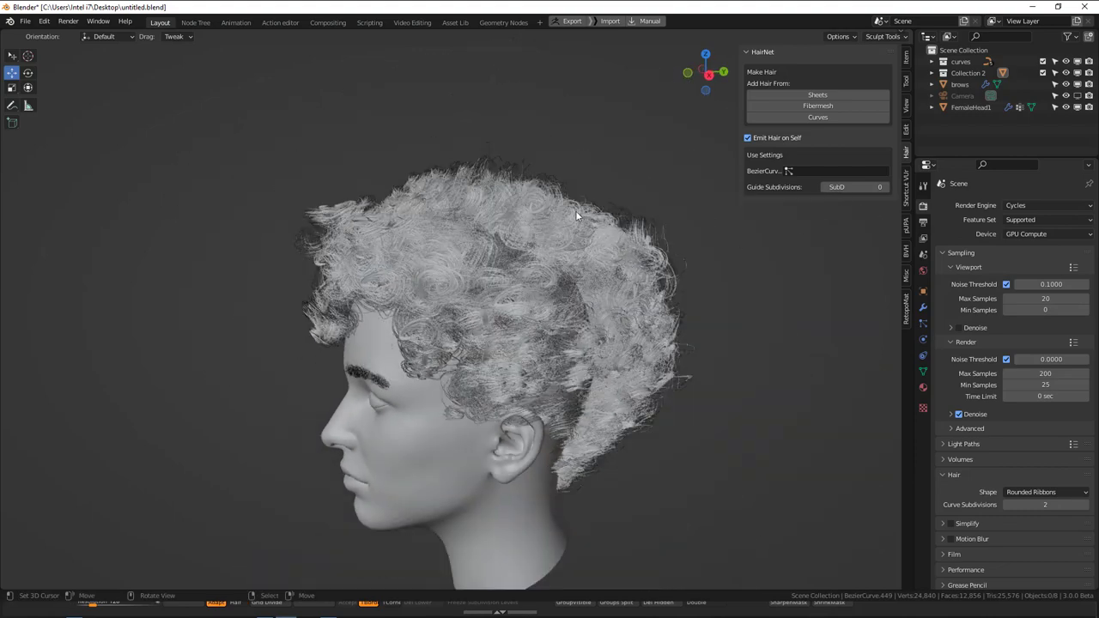
- Return the render engine to Eevee, show the Strip option's shortcut commands, and pick Strip as the hair shape type
left_click(1017, 206)
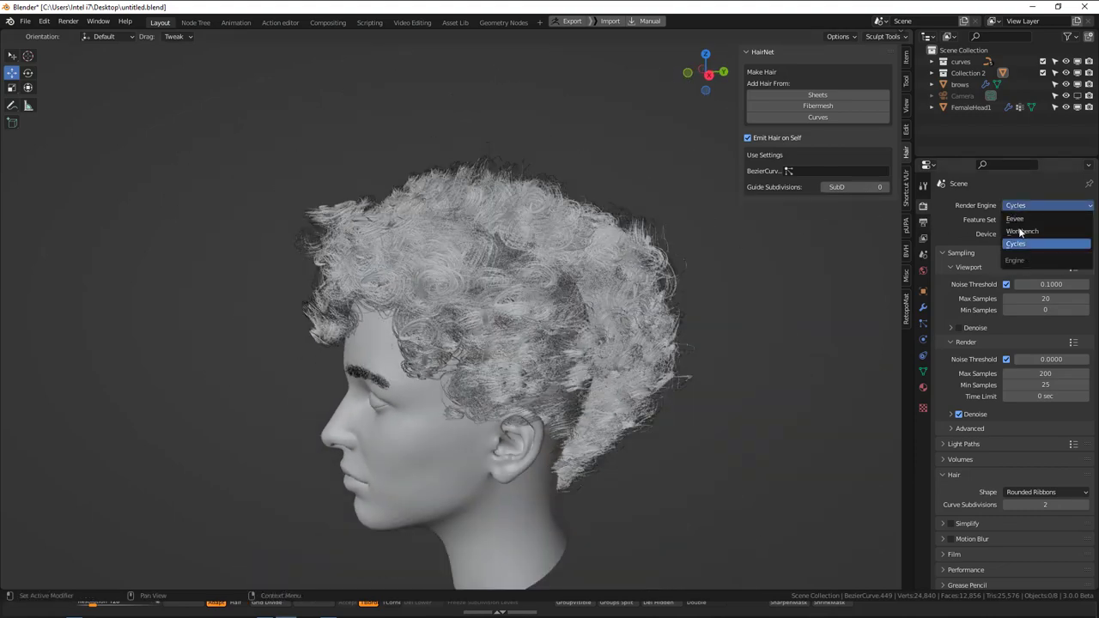
left_click(1029, 224)
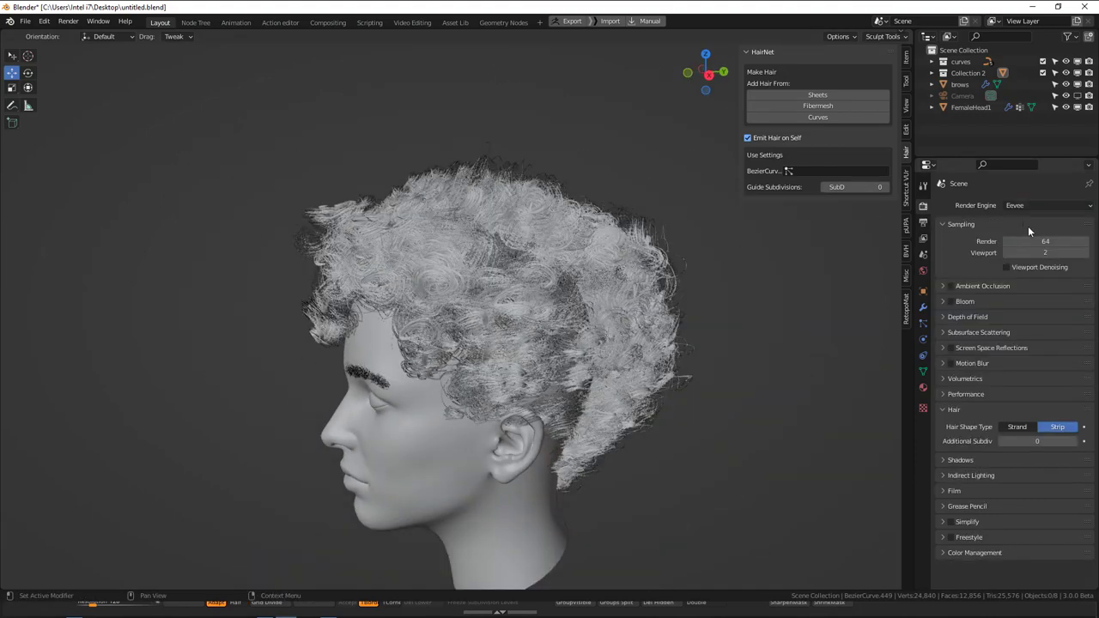
right_click(1057, 426)
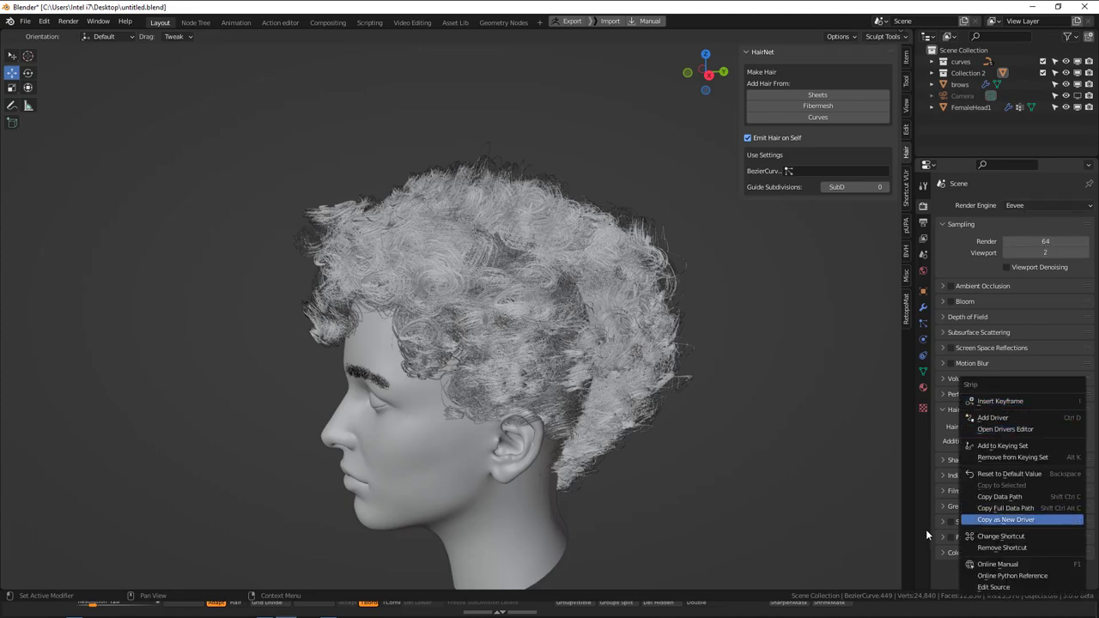
middle_click_drag(469, 177, 489, 156)
scroll(538, 154, "up", 3)
scroll(499, 156, "down", 1)
key("F8")
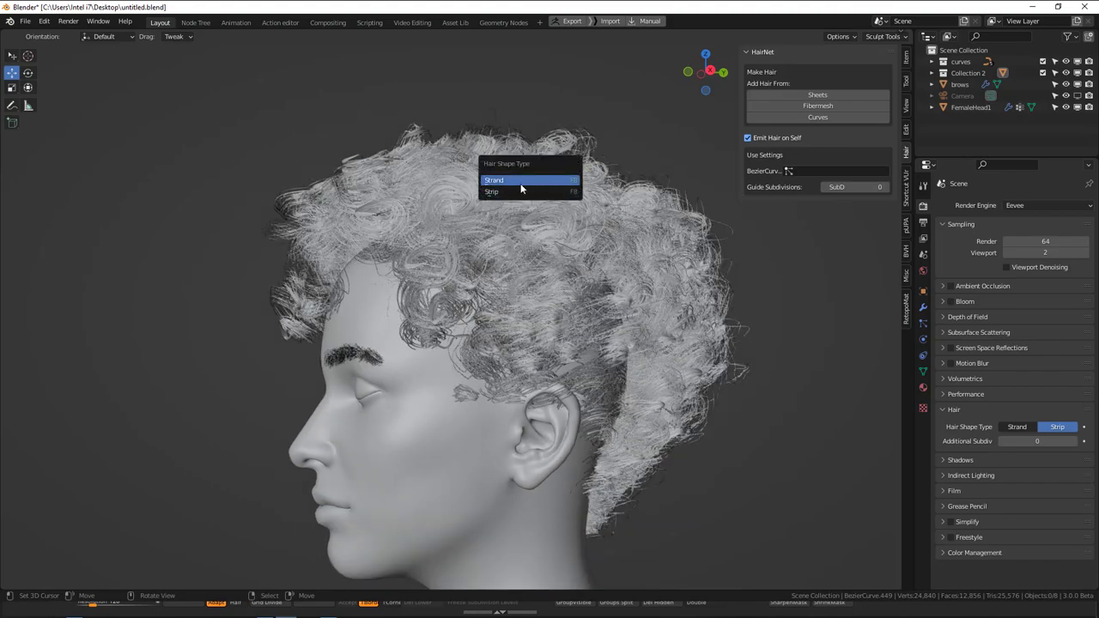
left_click(536, 192)
mouse_move(593, 280)
middle_mouse_down()
mouse_move(523, 283)
mouse_move(577, 281)
middle_mouse_up()
- Set the particle hair's Diameter Root to 0 m in its Hair Shape settings
left_click(923, 324)
middle_click_drag(862, 320, 760, 348)
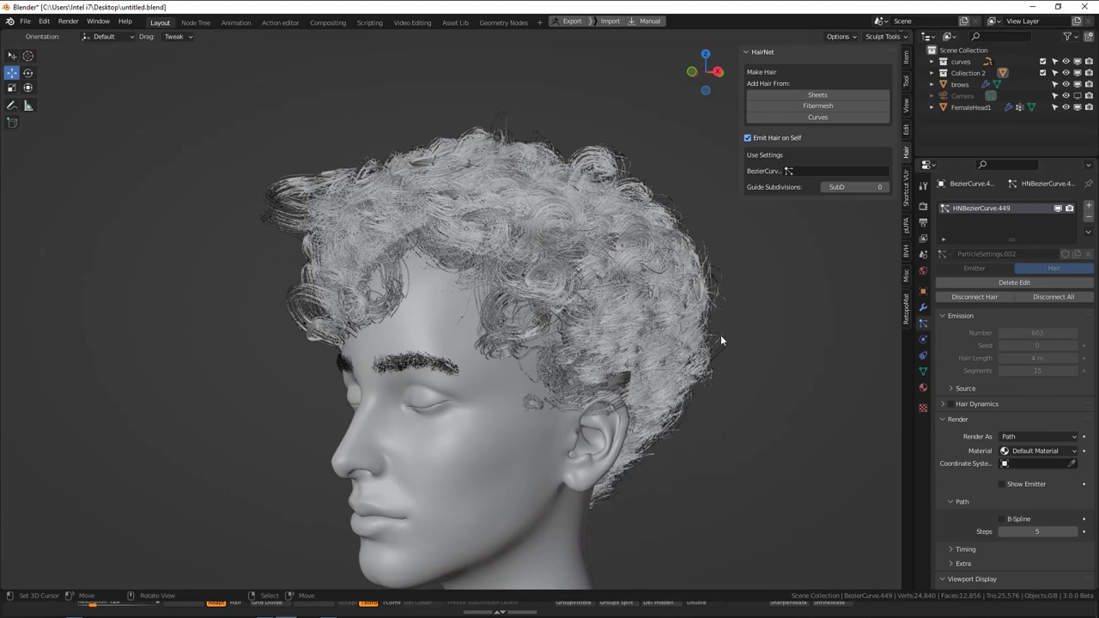
scroll(1018, 288, "down", 8)
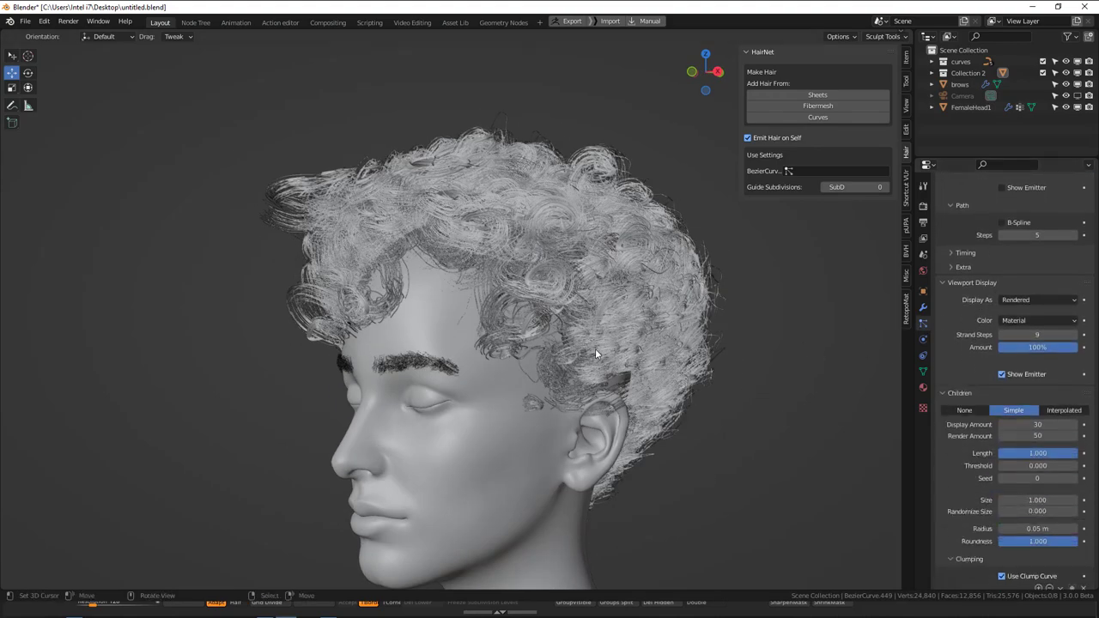
scroll(596, 352, "up", 1)
scroll(596, 347, "up", 1)
scroll(377, 216, "up", 1)
scroll(1042, 352, "down", 5)
scroll(1042, 352, "down", 18)
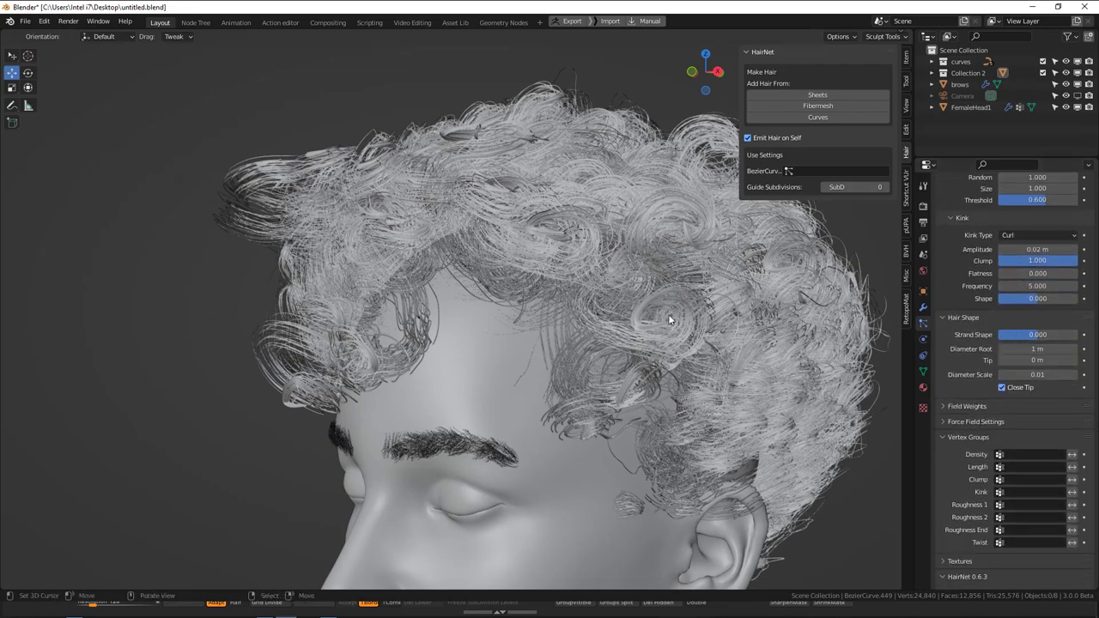
middle_click_drag(653, 324, 621, 322)
left_click(1038, 349)
type("0")
key("Return")
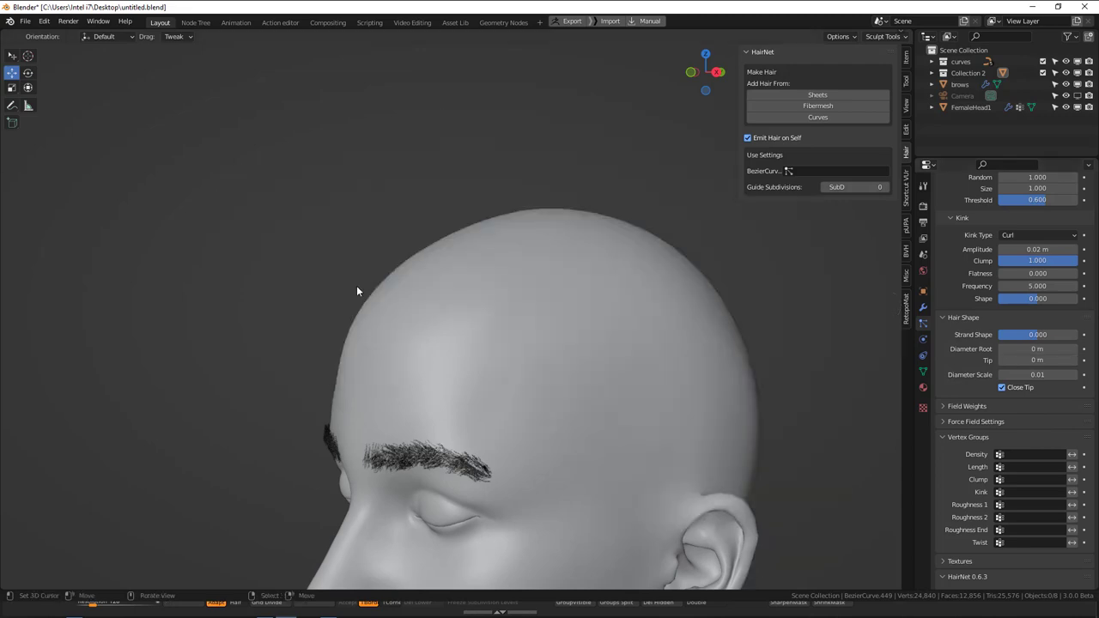
- Set both the Diameter Root and the Tip of the particle hair to 0.2 m
left_click(1048, 349)
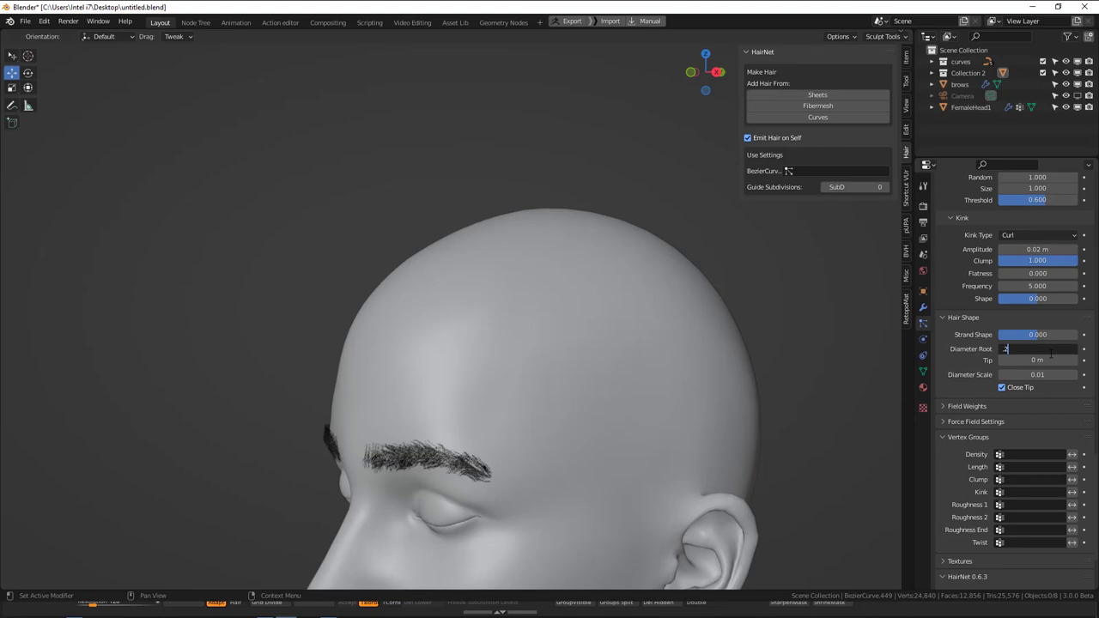
type(".2")
key("Return")
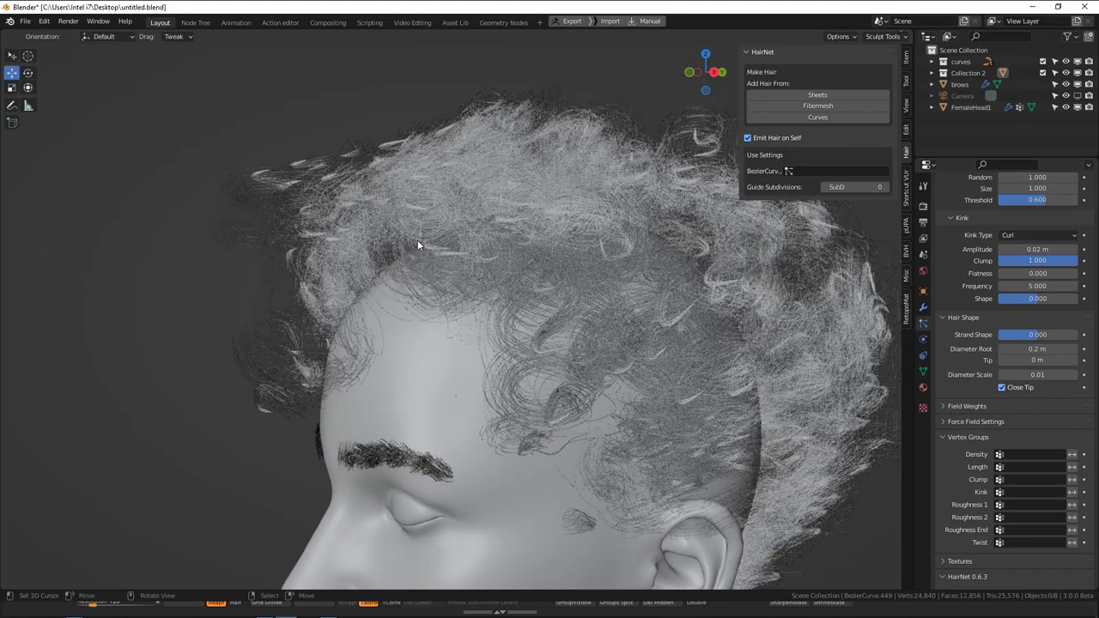
left_click(1046, 360)
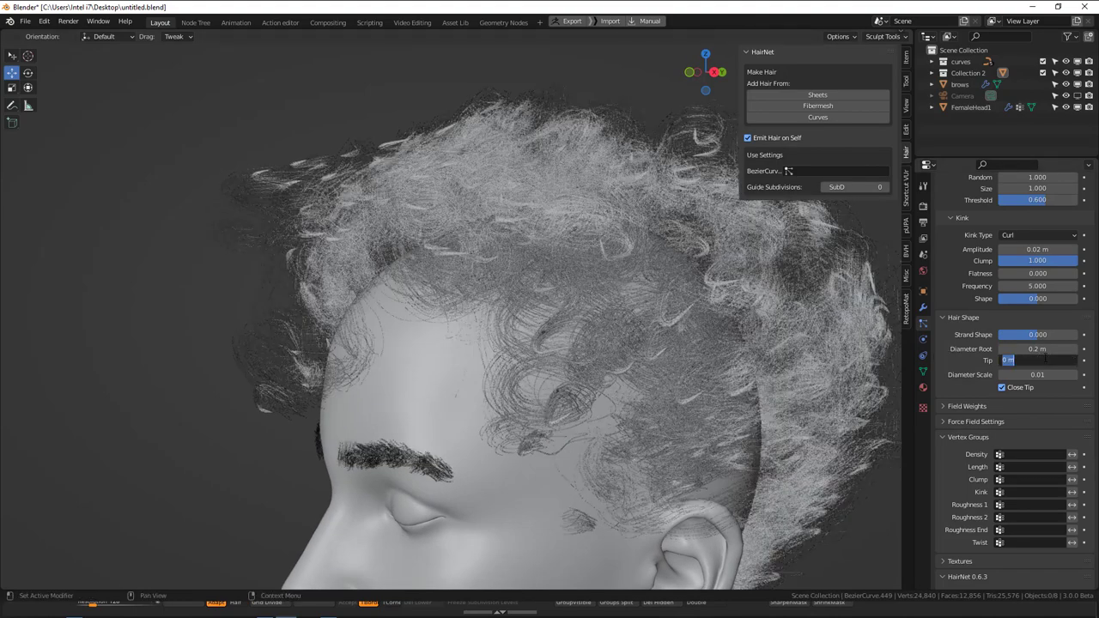
type(".2")
key("Return")
- Try a reversed strand taper with the Diameter Root at 0 m and the Tip at 1 m
left_click(1040, 349)
type("0")
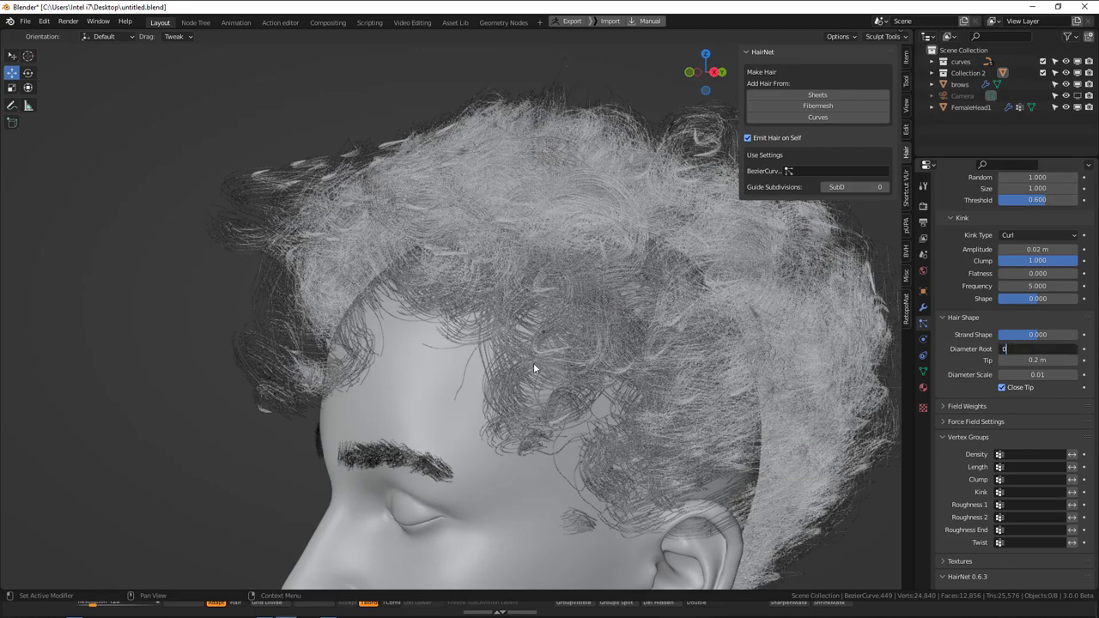
key("Return")
middle_click_drag(532, 353, 643, 284)
left_click(1038, 360)
key("BackSpace")
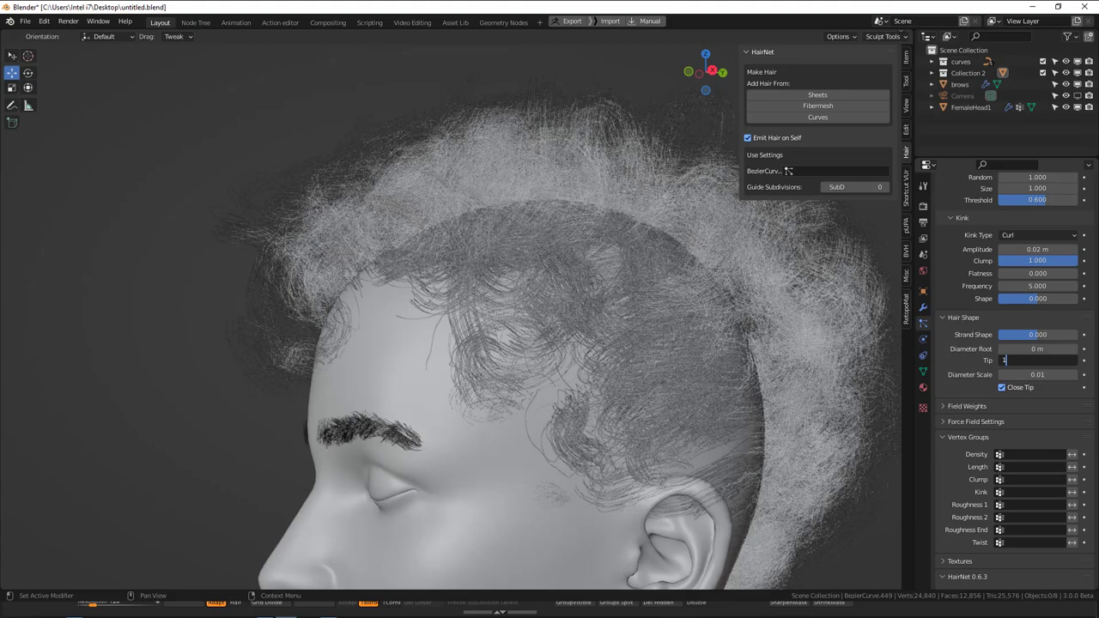
key("Return")
middle_click_drag(583, 366, 657, 367)
- Set the hair's diameter Tip to 0.4 m and the Diameter Root to 0.3 m
left_click(1042, 359)
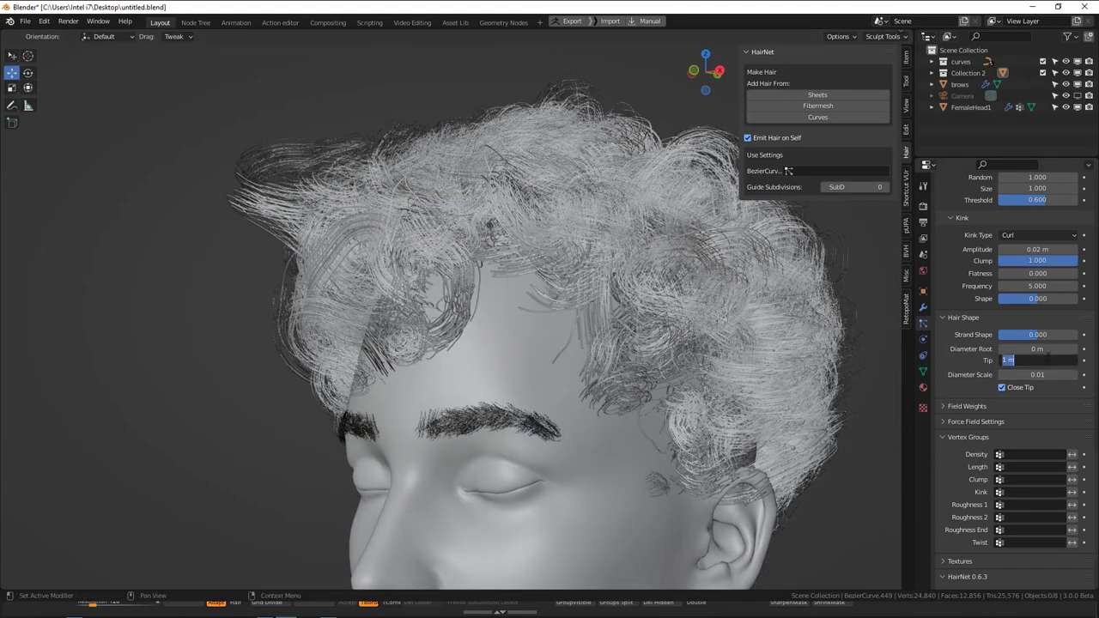
key("Return")
scroll(613, 365, "down", 2)
middle_click_drag(613, 365, 549, 361)
scroll(620, 351, "up", 1)
left_click(1038, 348)
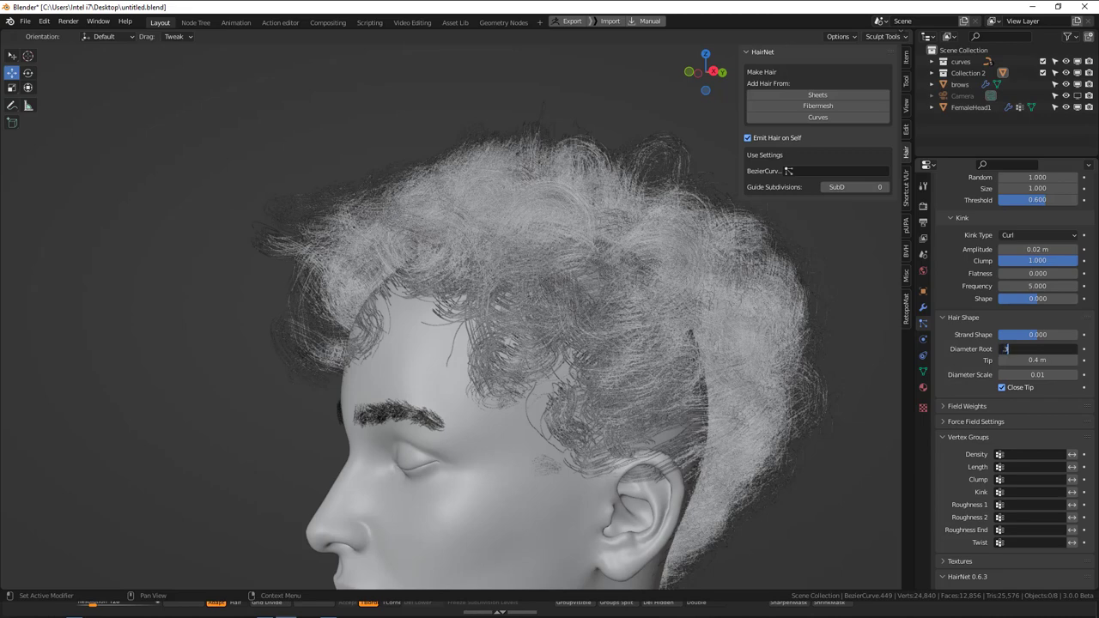
type(".3")
key("Return")
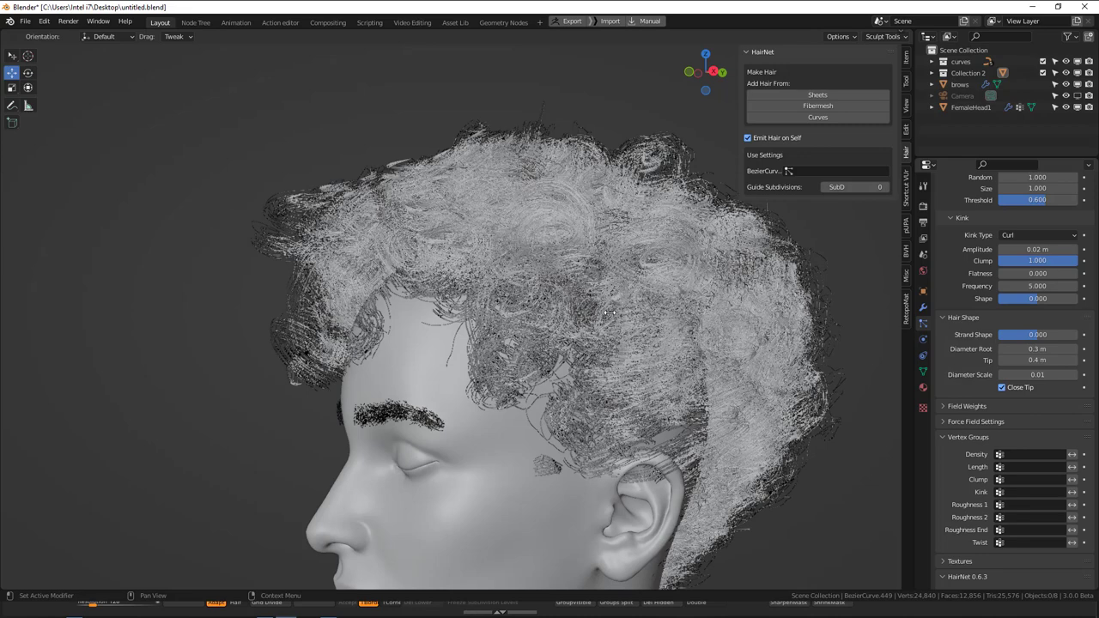
- Reduce the hair's Diameter Root to 0.2 m and check the strands from a three-quarter view
left_click(1039, 350)
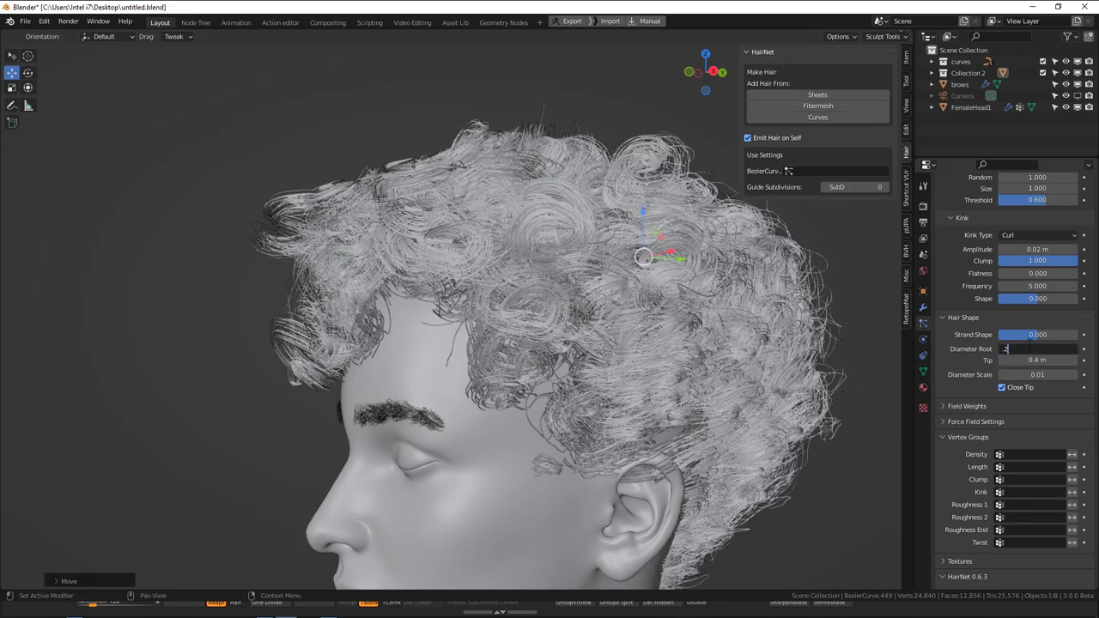
type("2")
key("Return")
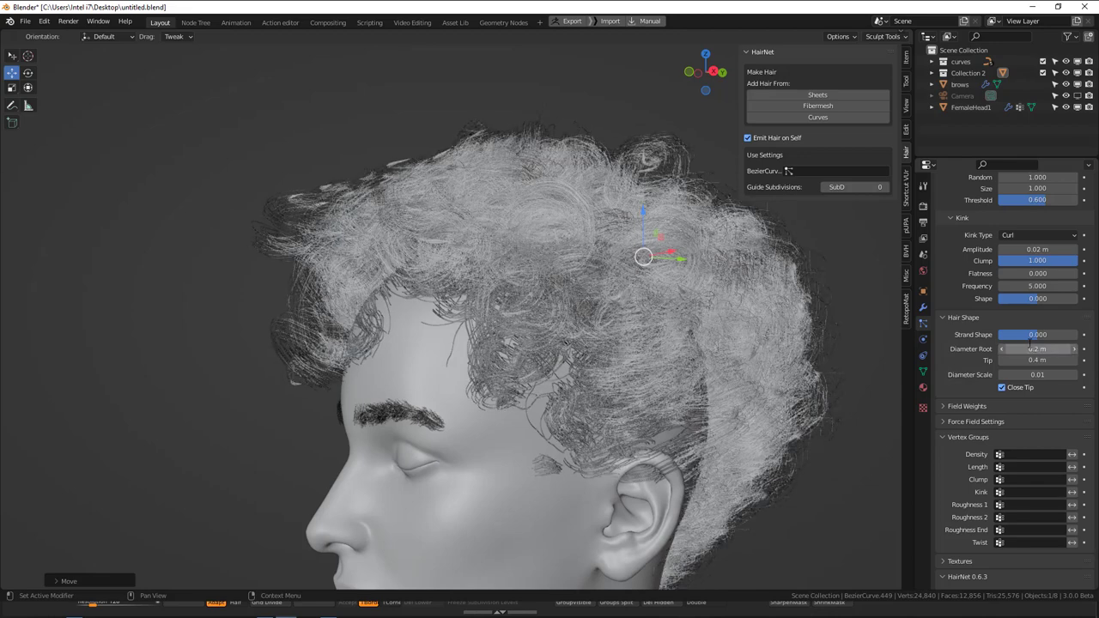
middle_click_drag(481, 284, 867, 302)
- Set the hair's Diameter Root back to 0.3 m and save the file
left_click(1037, 349)
key("BackSpace")
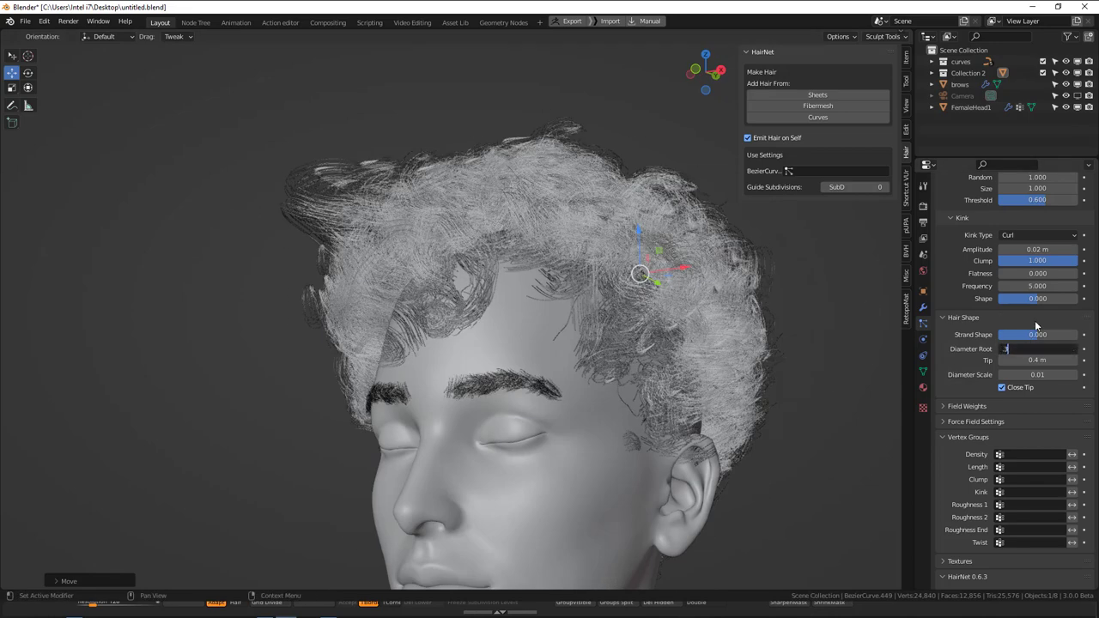
type(".3")
key("Return")
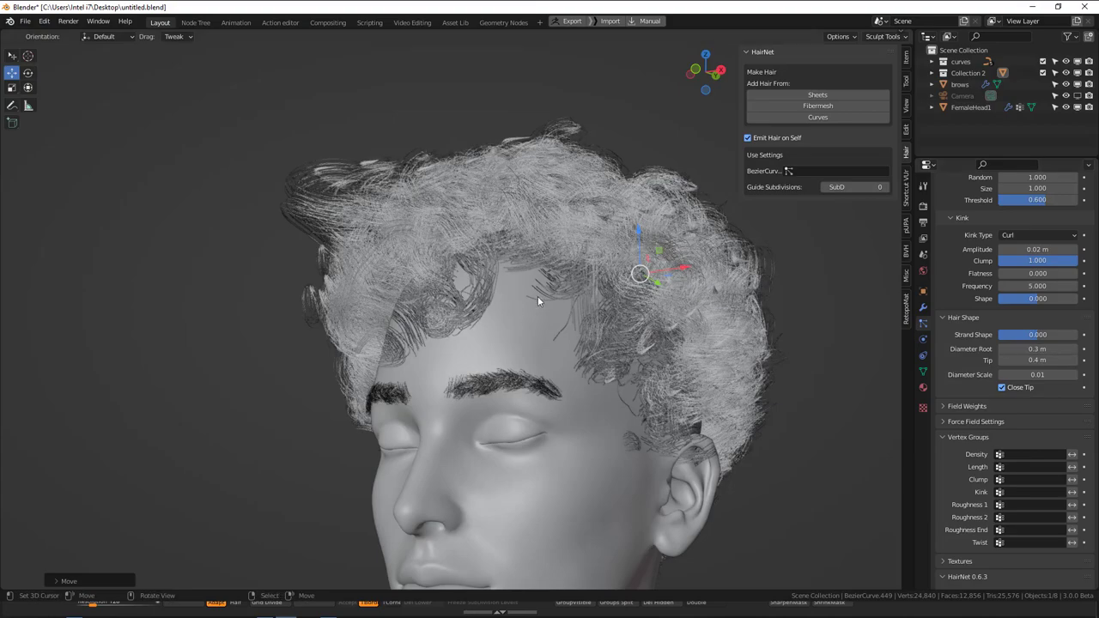
middle_click_drag(538, 300, 696, 303)
scroll(701, 316, "down", 5)
key("ctrl+s")
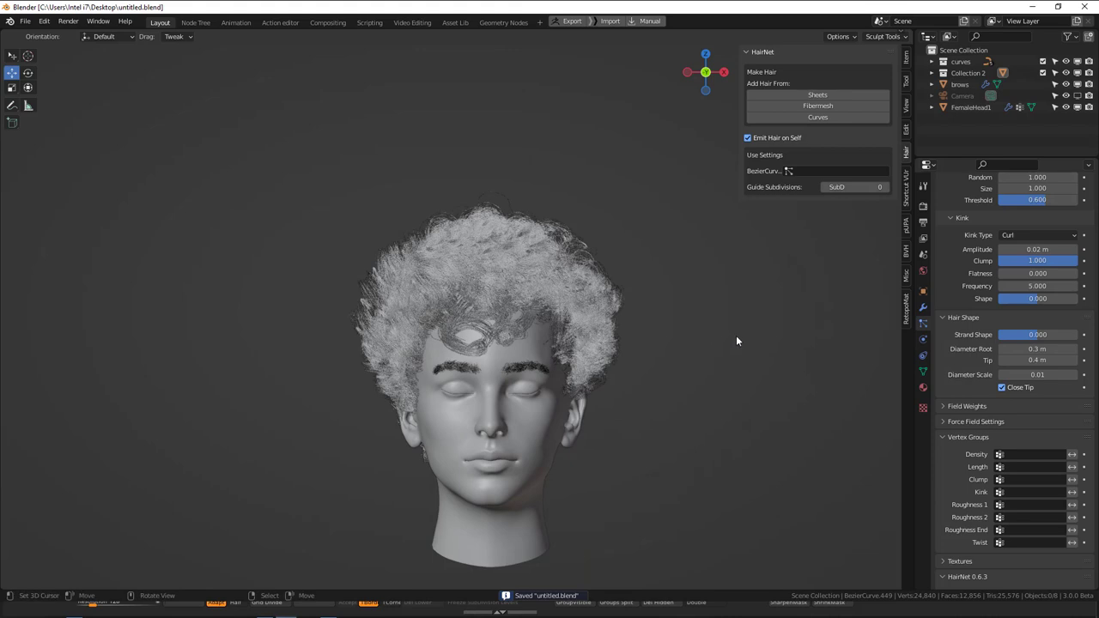
- Set the hair's diameter Tip to 0 m, inspect the strands and save the file
scroll(740, 340, "up", 2)
left_click(1035, 359)
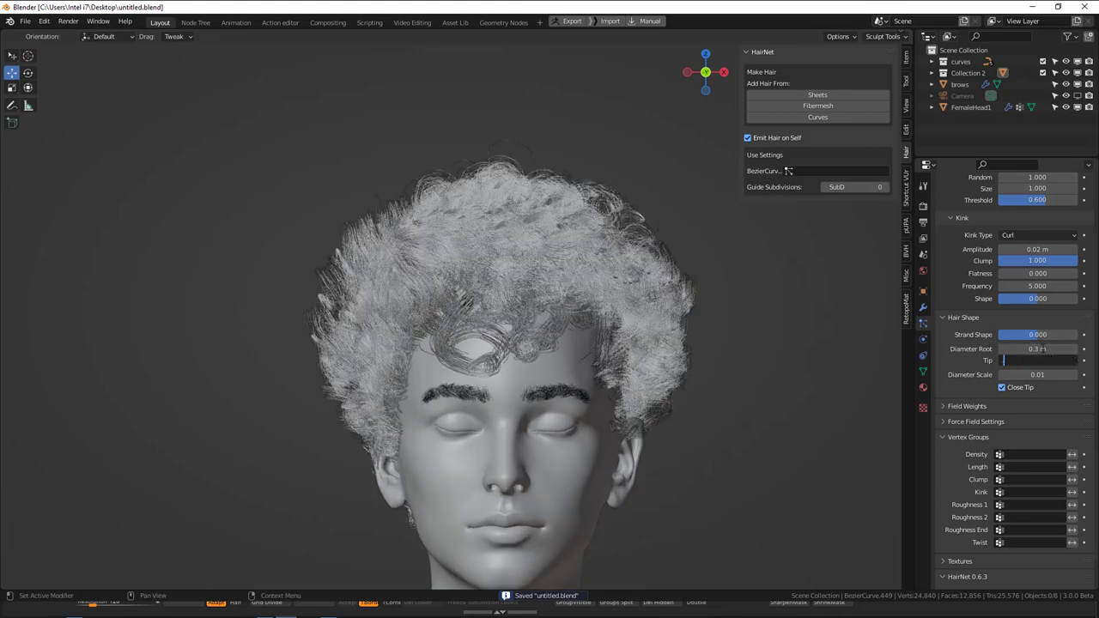
type("0")
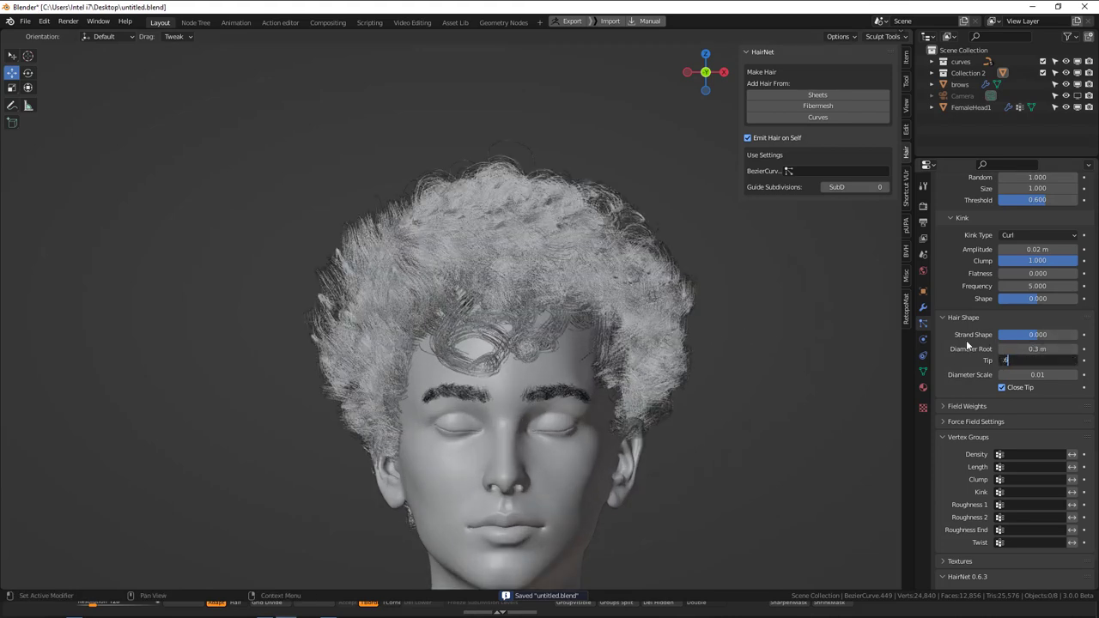
key("Return")
middle_click_drag(661, 280, 636, 350)
scroll(712, 339, "down", 3)
scroll(713, 339, "up", 3)
scroll(483, 272, "down", 2)
key("ctrl+s")
- Set the hair children's Render Amount to 100
middle_click_drag(759, 348, 764, 353)
scroll(1021, 440, "up", 1)
scroll(1051, 316, "up", 15)
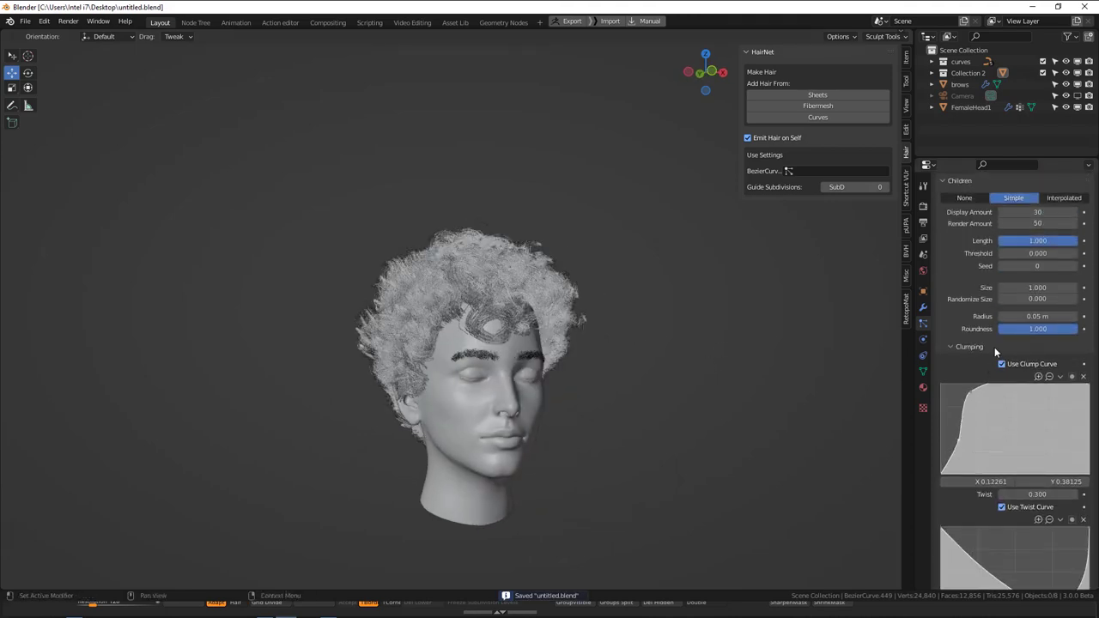
double_click(1029, 223)
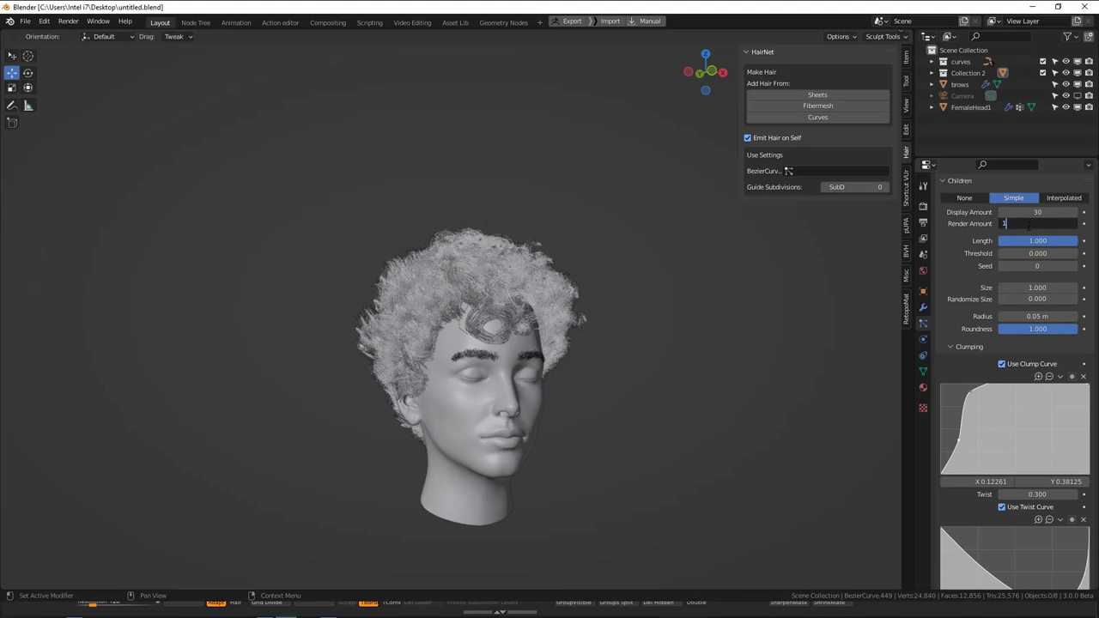
type("100")
key("Return")
- Reframe the whole head from its side in the camera view using Lock Camera to View, then save the file
key("KP_0")
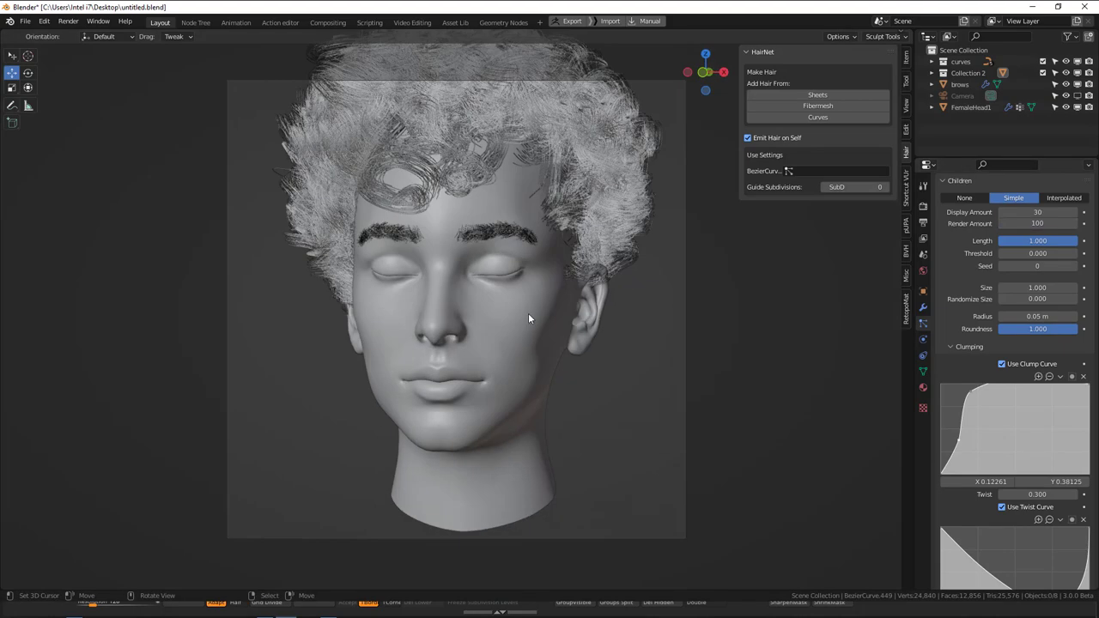
scroll(529, 315, "down", 3)
key("q")
left_click(590, 237)
middle_click_drag(543, 272, 528, 300)
key("q")
left_click(589, 265)
scroll(528, 312, "up", 2)
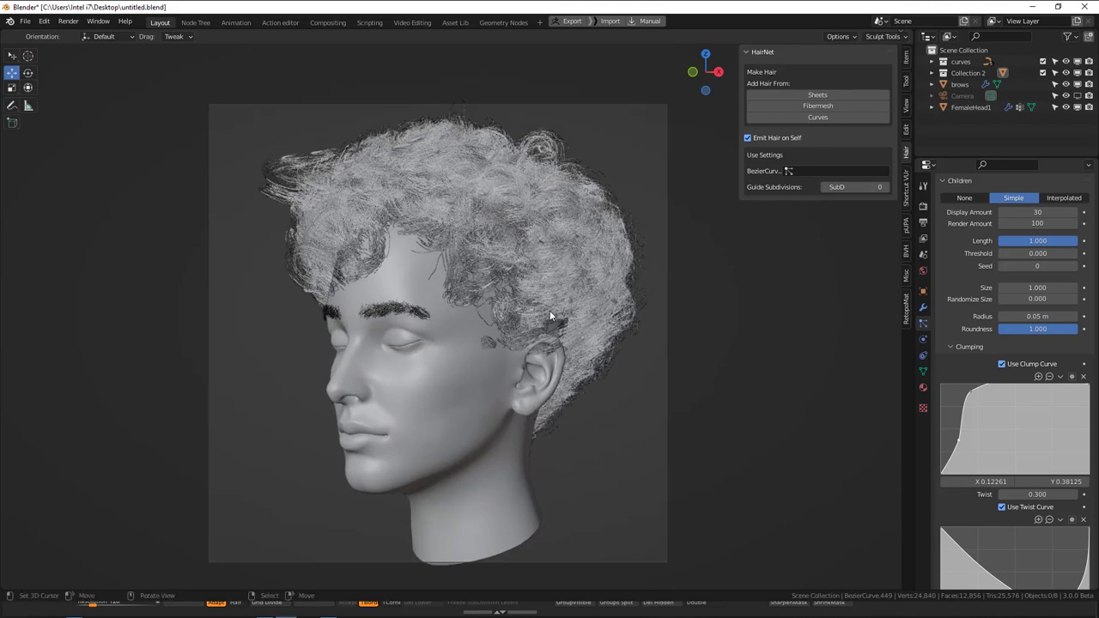
key("ctrl+s")
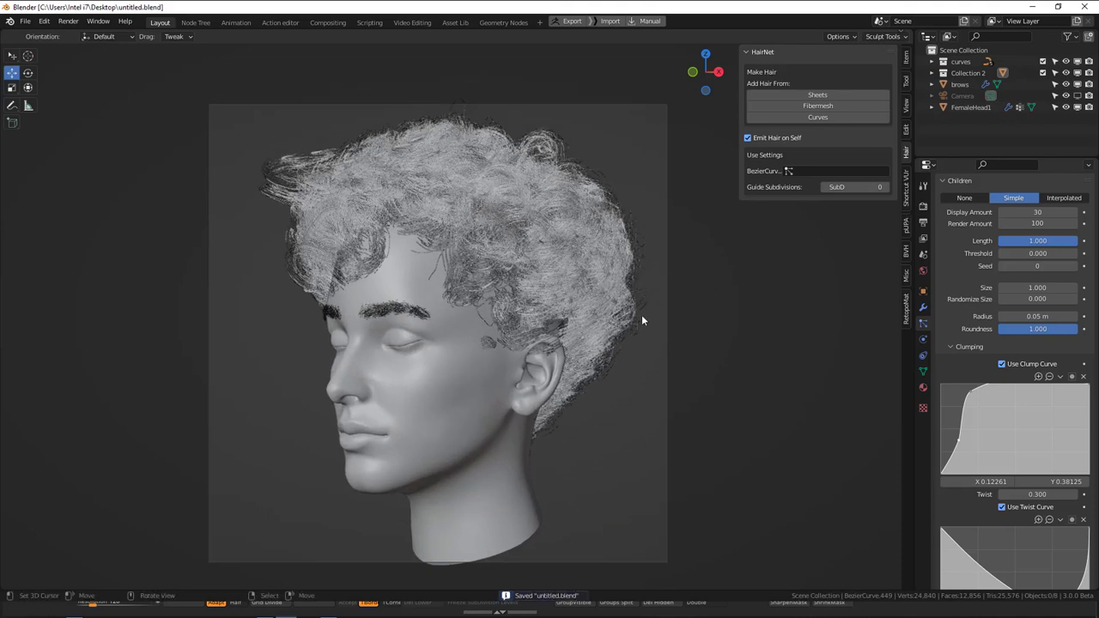
- Check the output resolution settings and the existing render result
left_click(923, 222)
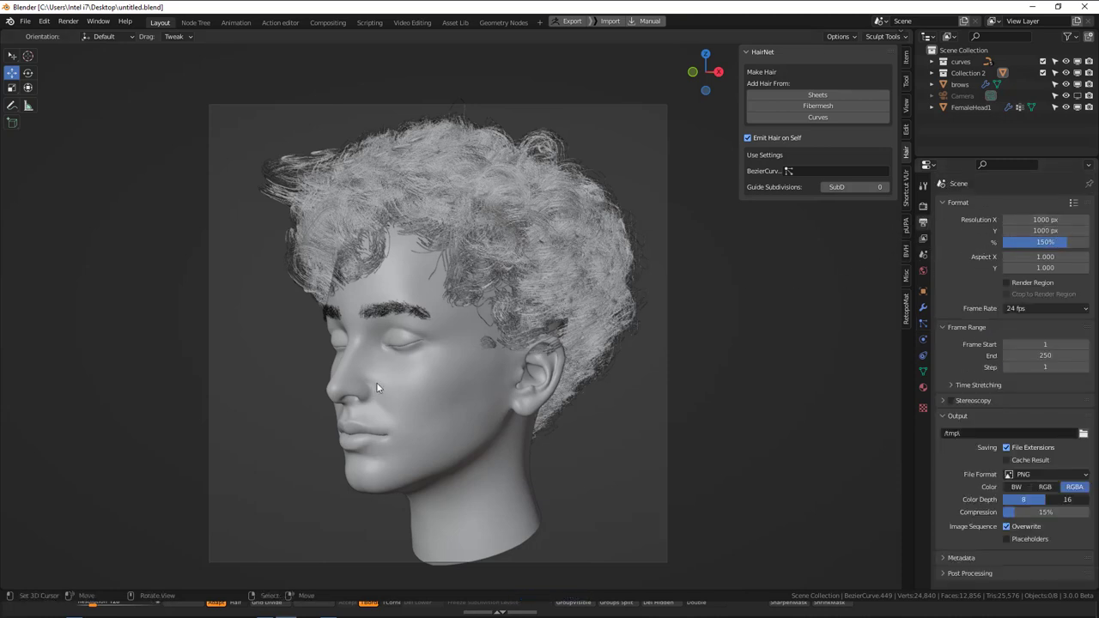
key("F11")
scroll(417, 377, "down", 3)
key("Escape")
- Show the viewport in rendered shading and set the render engine to Cycles
key("z")
left_click(740, 203)
left_click(924, 389)
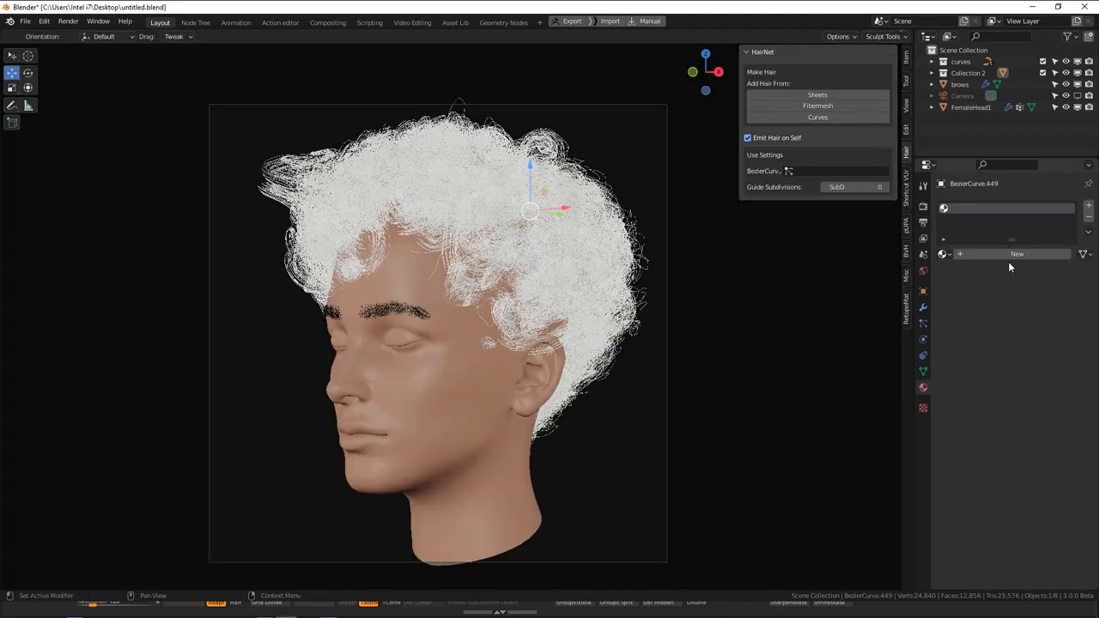
scroll(532, 380, "down", 3)
scroll(547, 369, "up", 1)
scroll(714, 288, "up", 1)
left_click(923, 206)
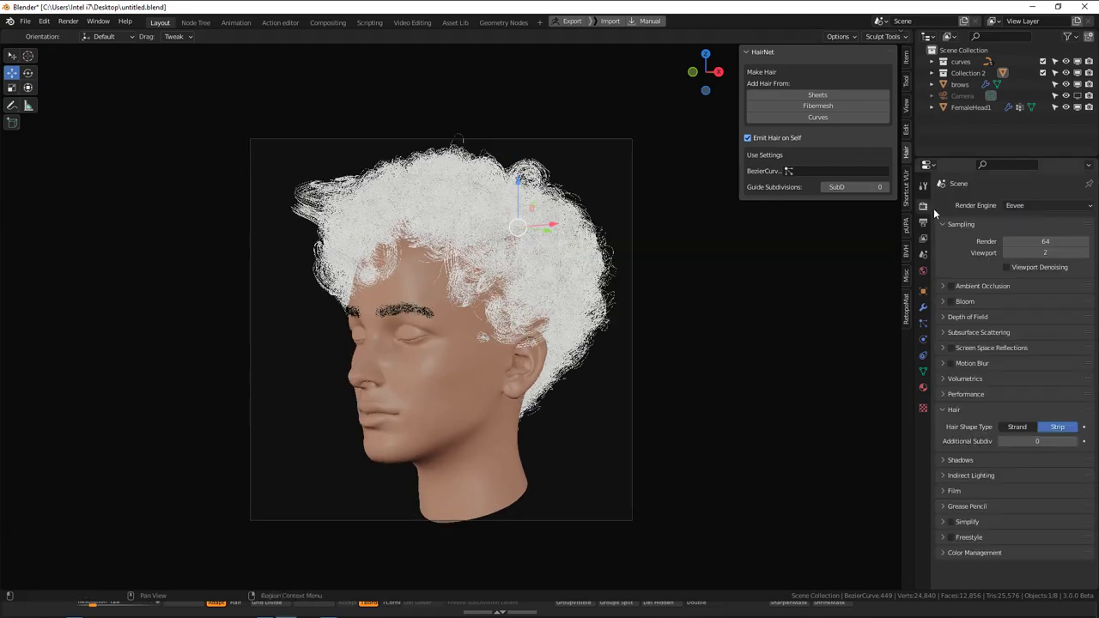
left_click(1019, 207)
left_click(1014, 246)
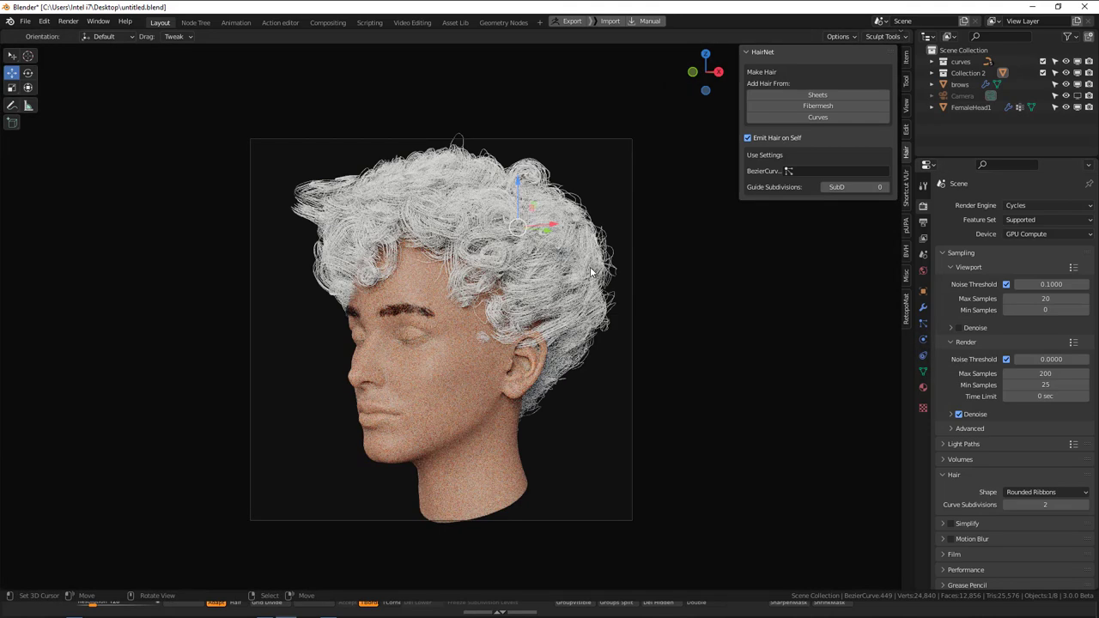
- Create a new material for the hair and use Principled Hair BSDF as its surface shader
key("shift+z")
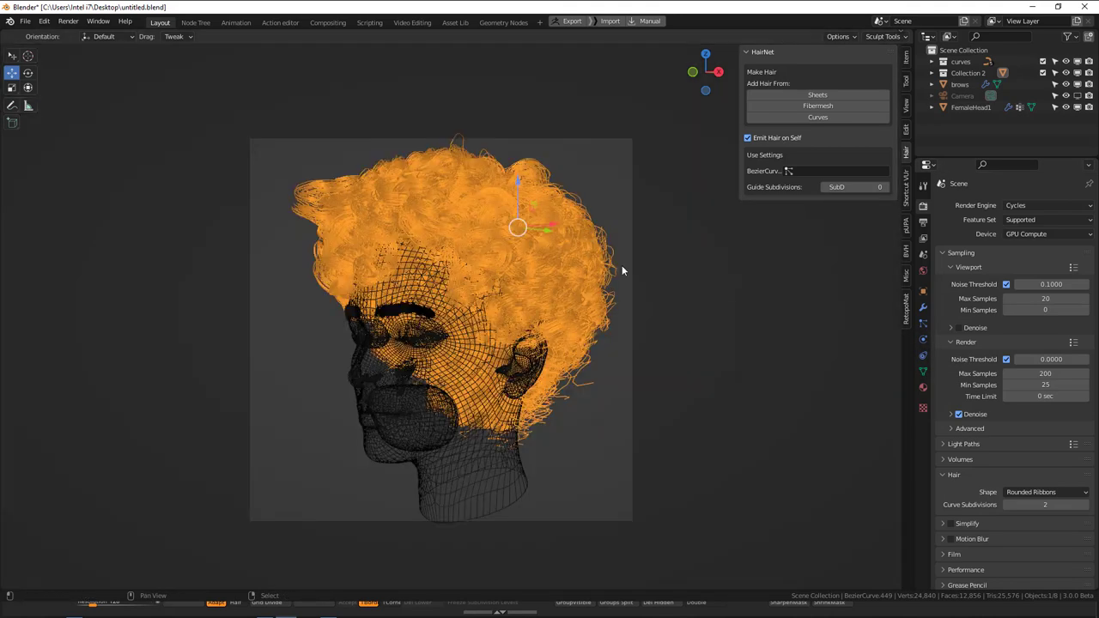
key("shift+z")
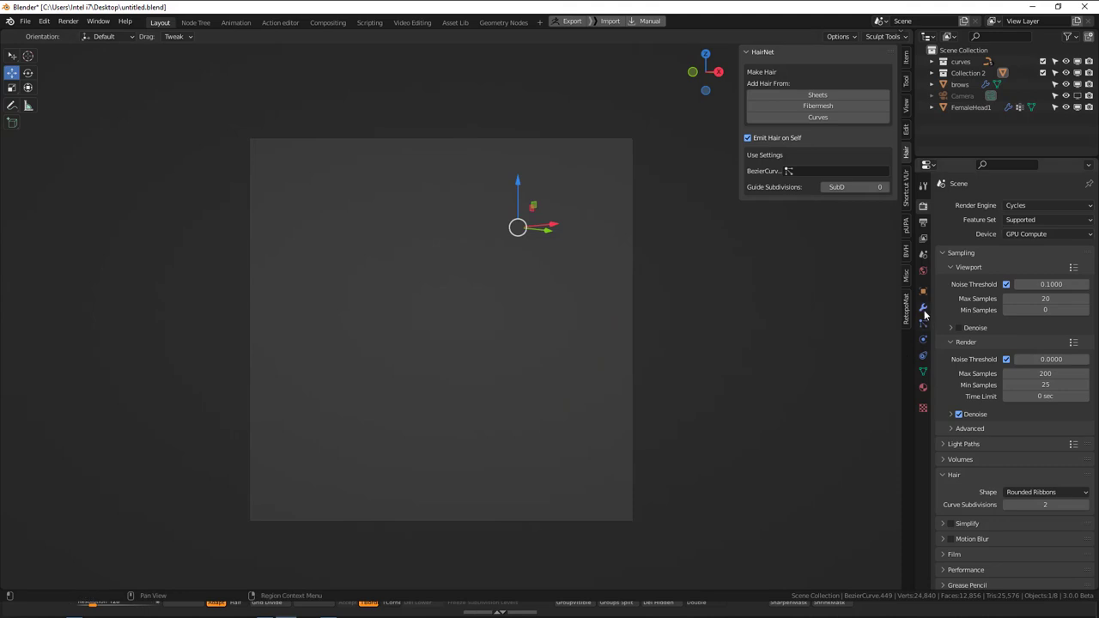
left_click(925, 387)
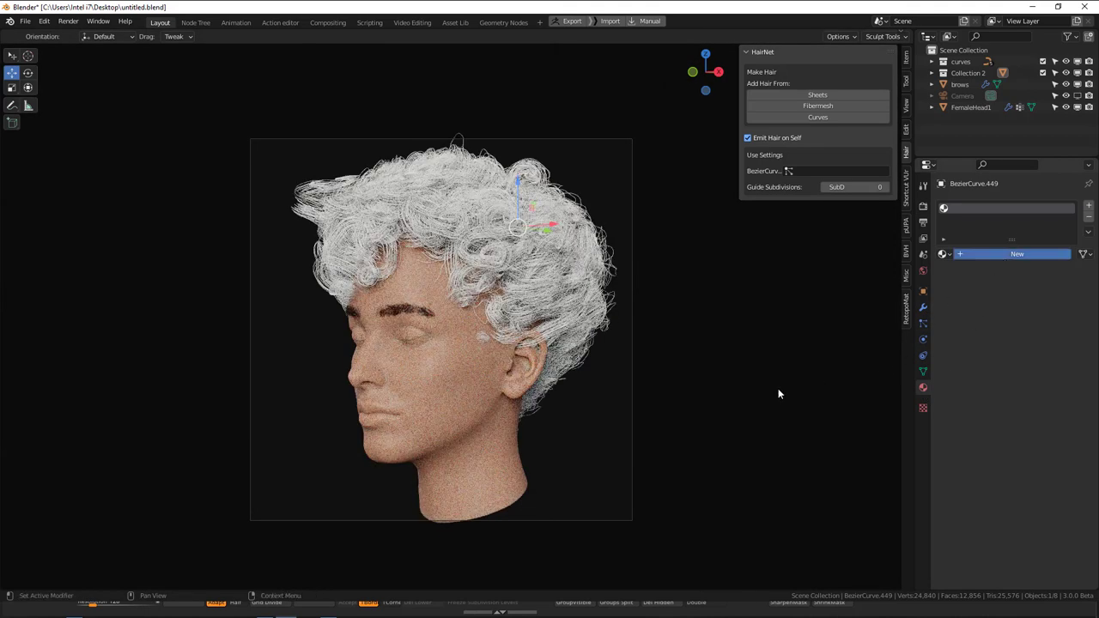
left_click(1017, 253)
left_click(1035, 306)
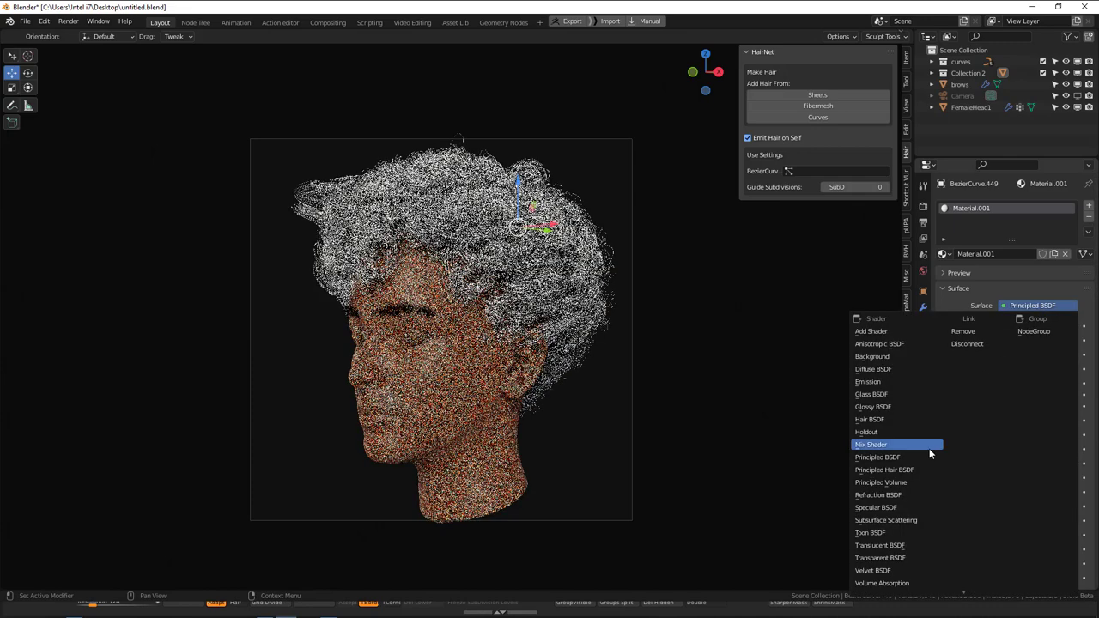
left_click(914, 470)
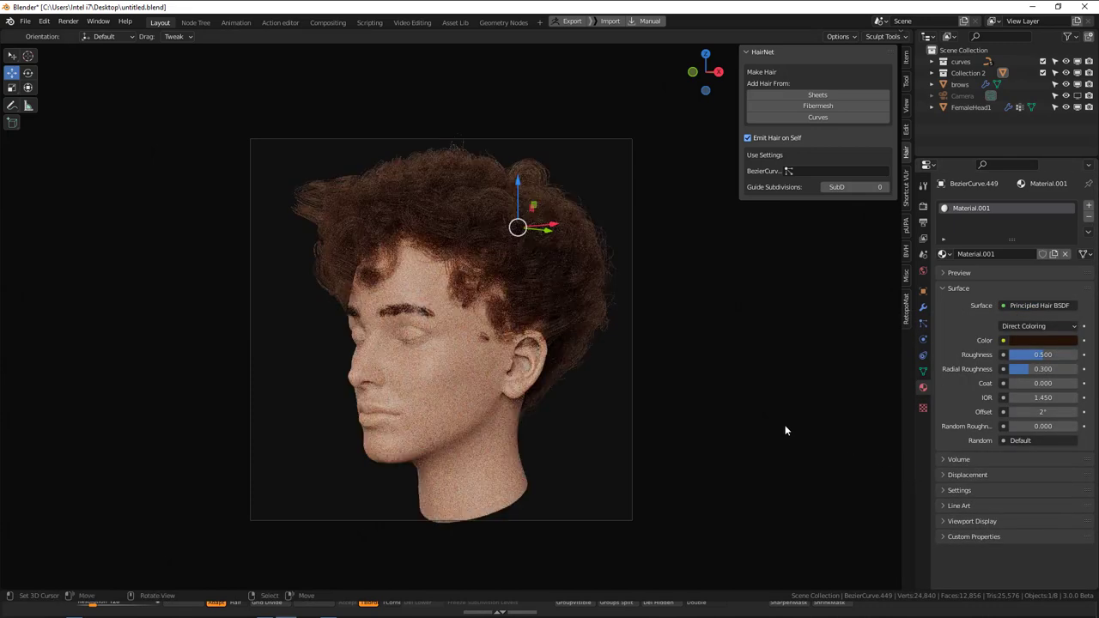
- Set the hair material's Roughness to 0.2
scroll(582, 370, "up", 1)
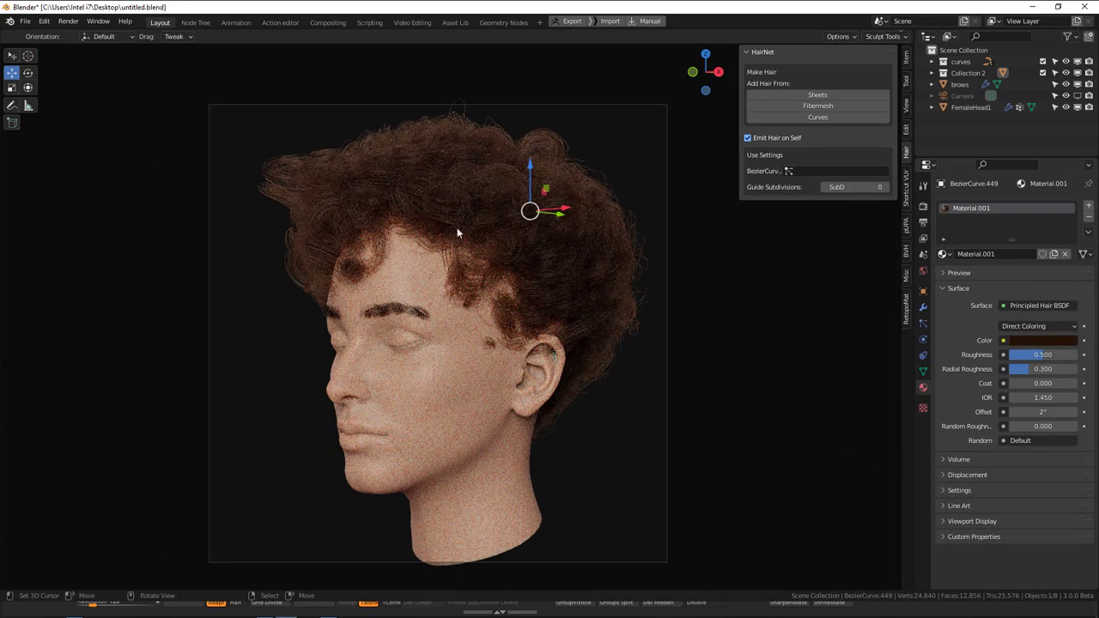
left_click(1043, 354)
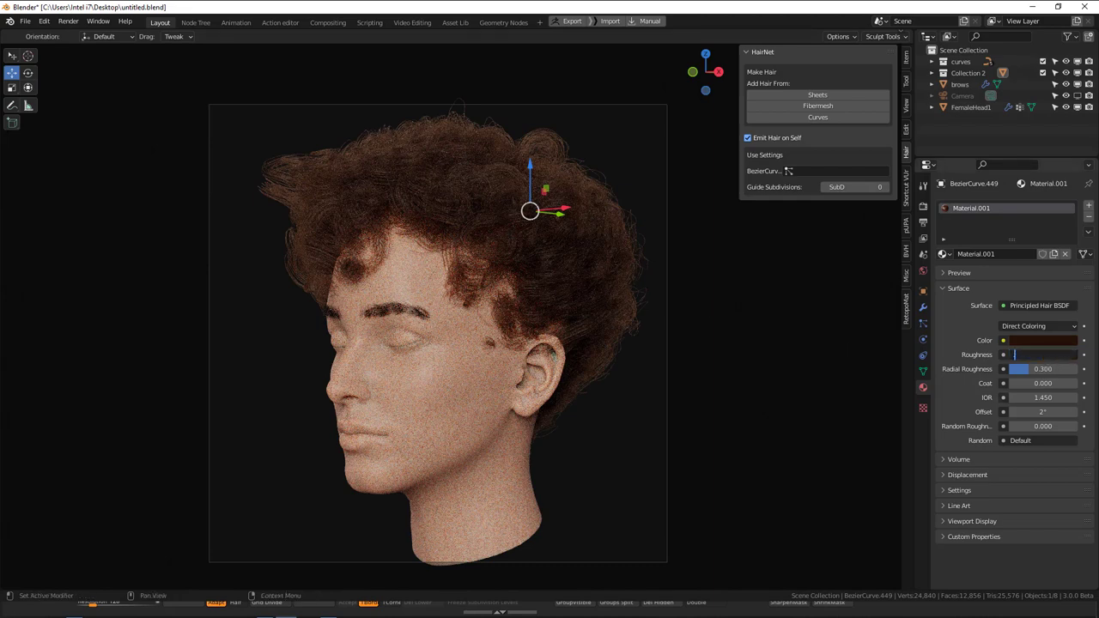
type(".2")
key("Return")
left_click(1043, 355)
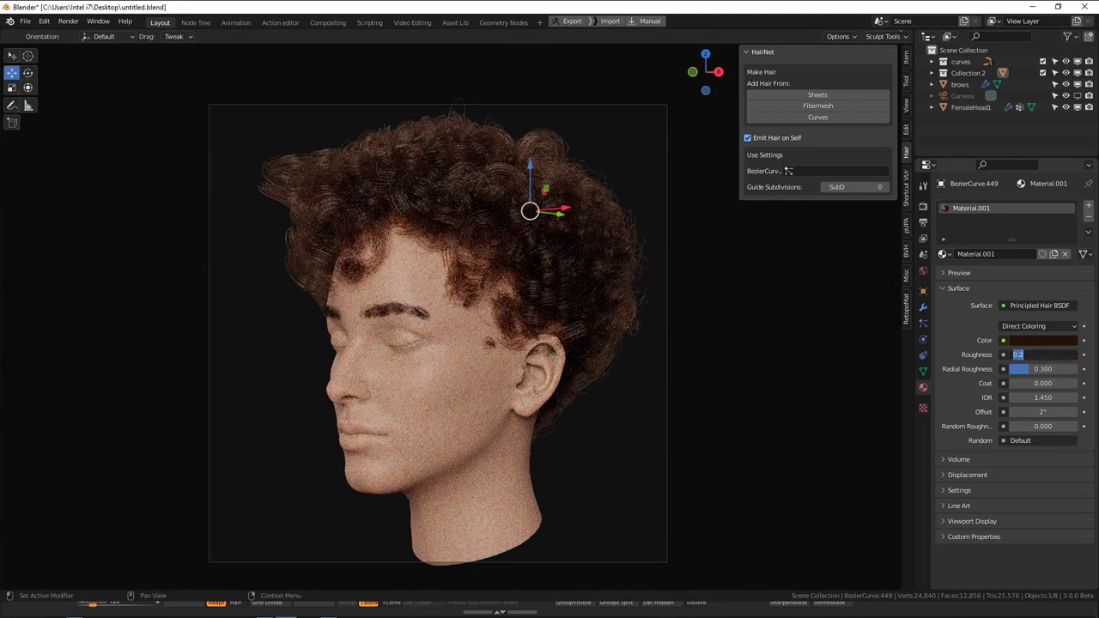
- Color the hair by Melanin Concentration with Melanin about 0.436, Random Color about 0.587 and Random Roughness about 0.289
left_click(1035, 328)
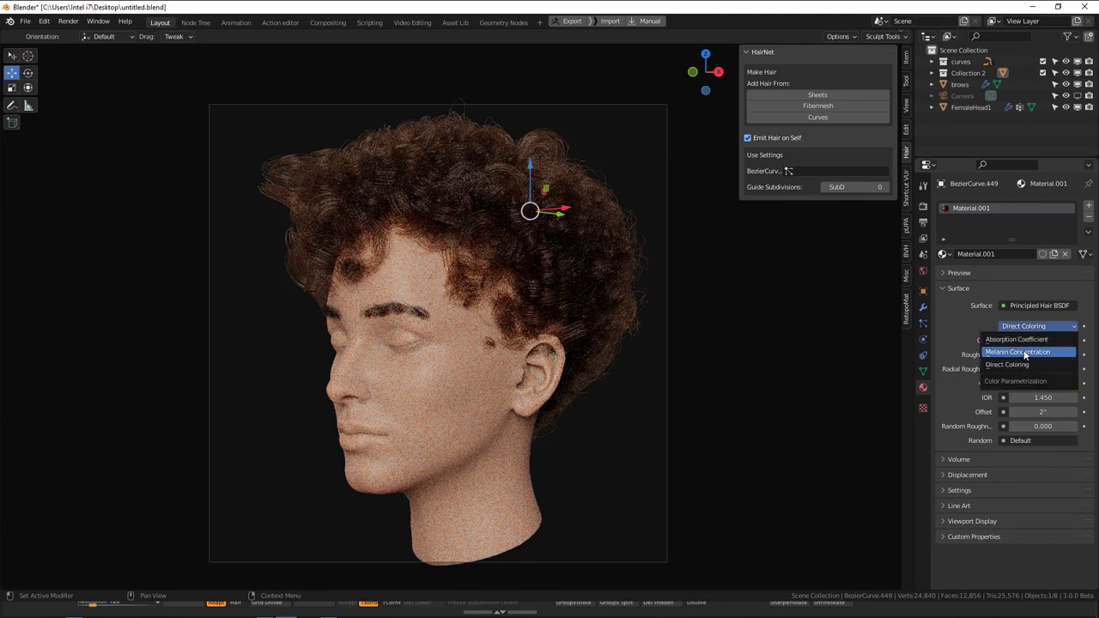
left_click(1018, 352)
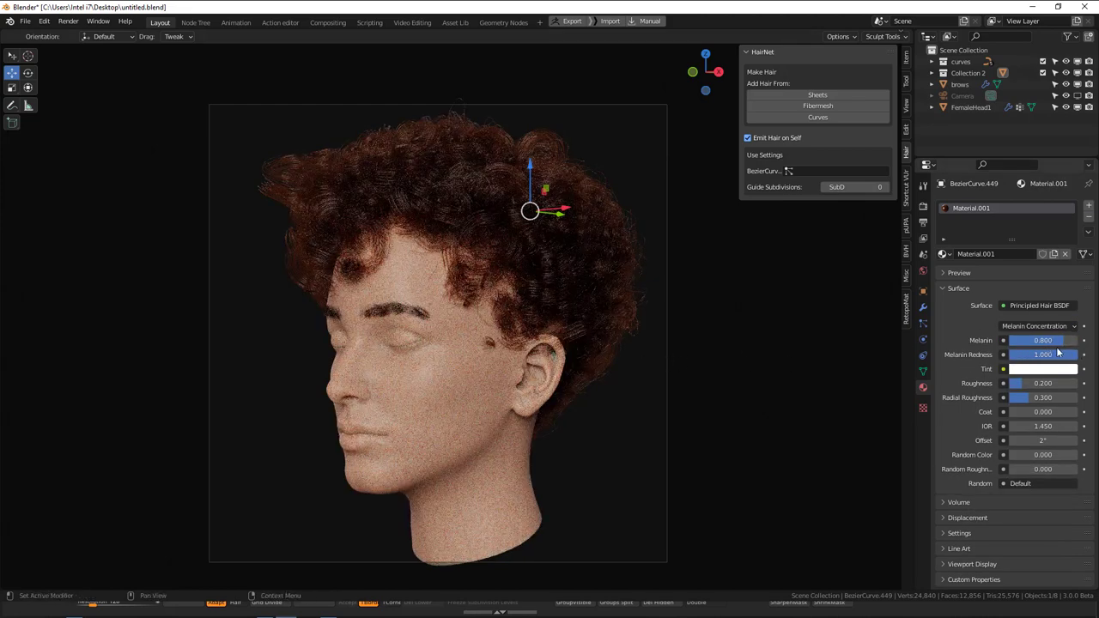
left_click_drag(1058, 341, 1031, 341)
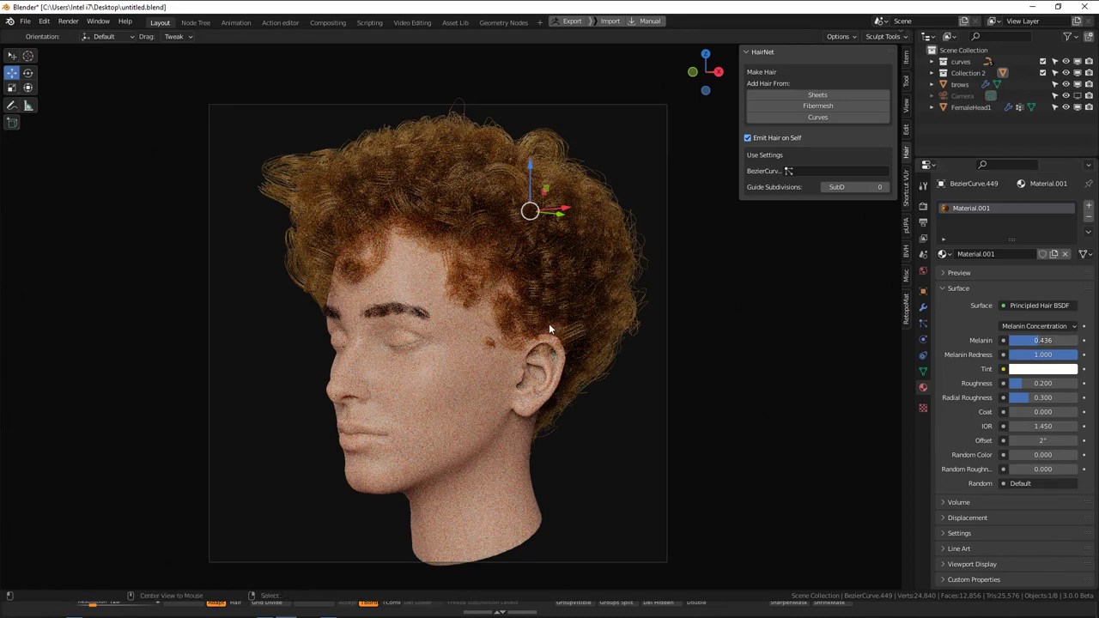
mouse_move(1022, 456)
left_mouse_down()
mouse_move(1061, 455)
mouse_move(1030, 470)
left_mouse_up()
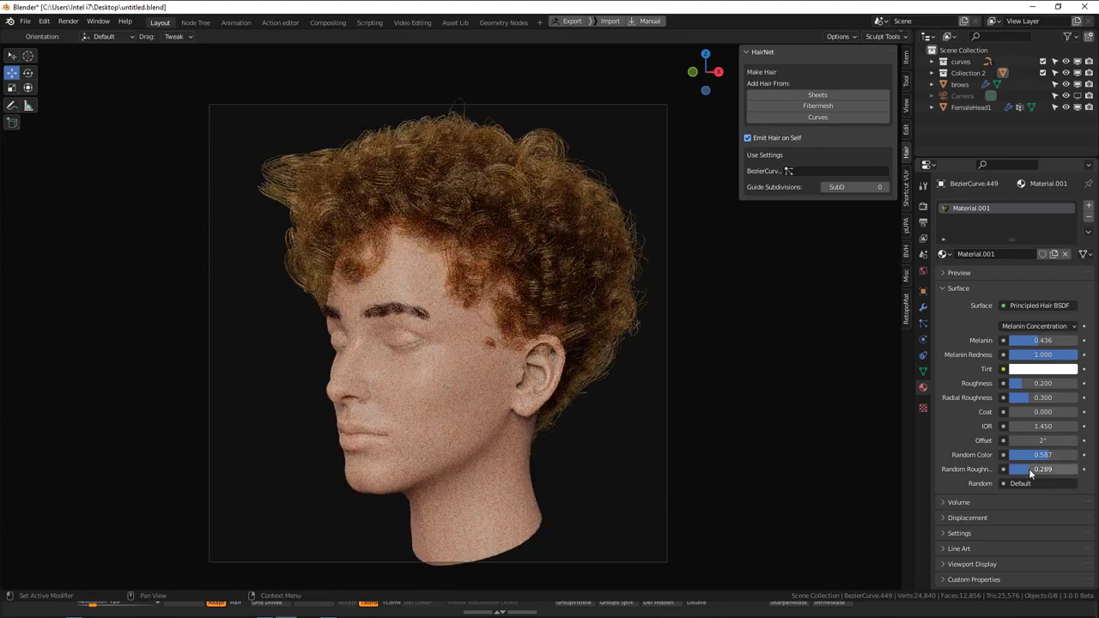
- Turn the locked camera to a more frontal three-quarter view of the face and return to solid shading
key("q")
left_click(589, 255)
middle_click_drag(512, 307, 594, 312)
key("z")
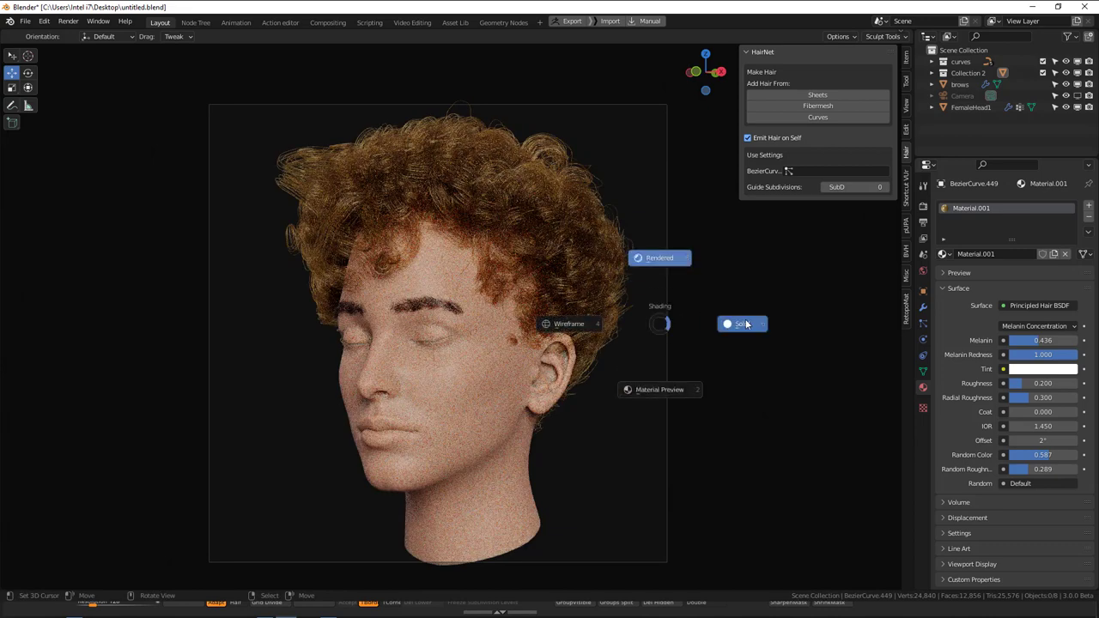
left_click(744, 323)
scroll(579, 321, "down", 1)
scroll(579, 322, "up", 1)
- Preview the new angle in rendered shading, then unlock the camera from the view in solid shading and save the file
key("z")
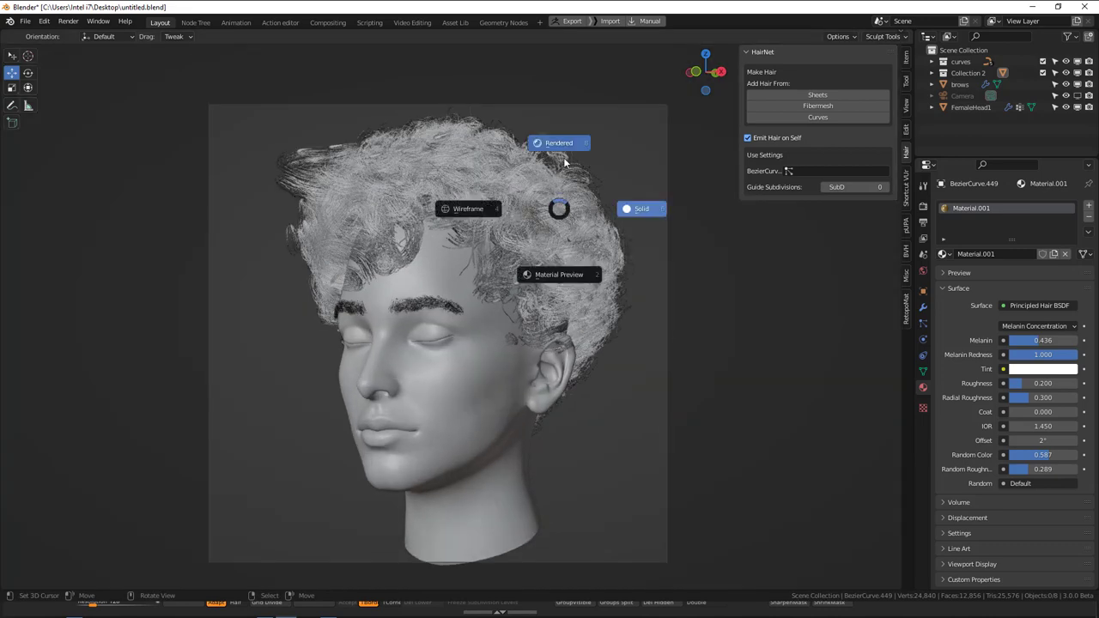
left_click(559, 164)
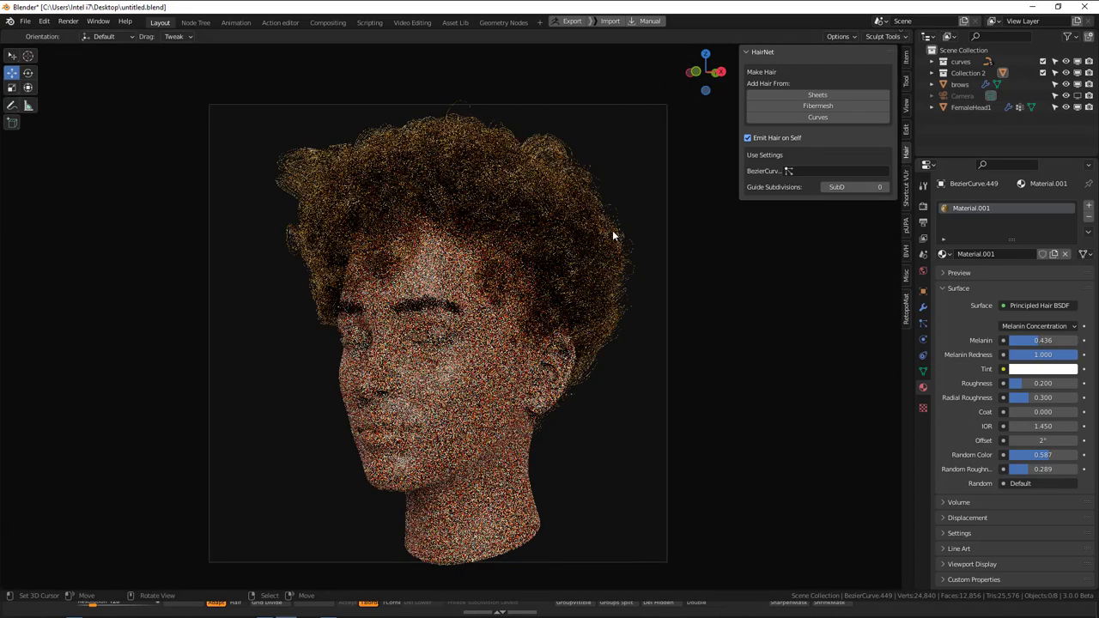
key("z")
left_click(698, 232)
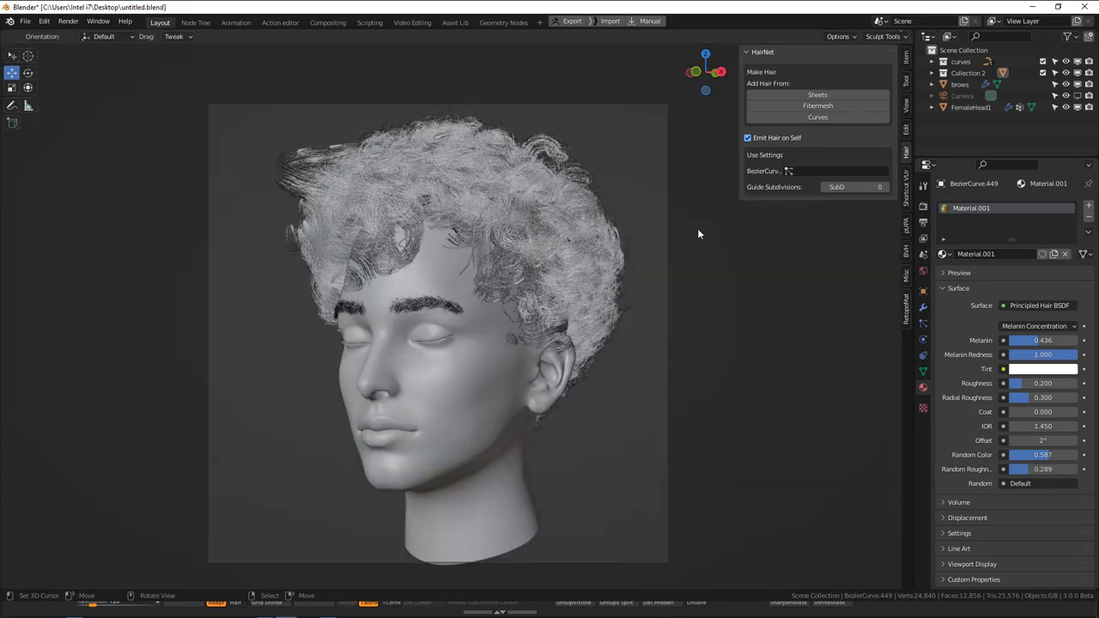
key("q")
left_click(651, 243)
key("ctrl+s")
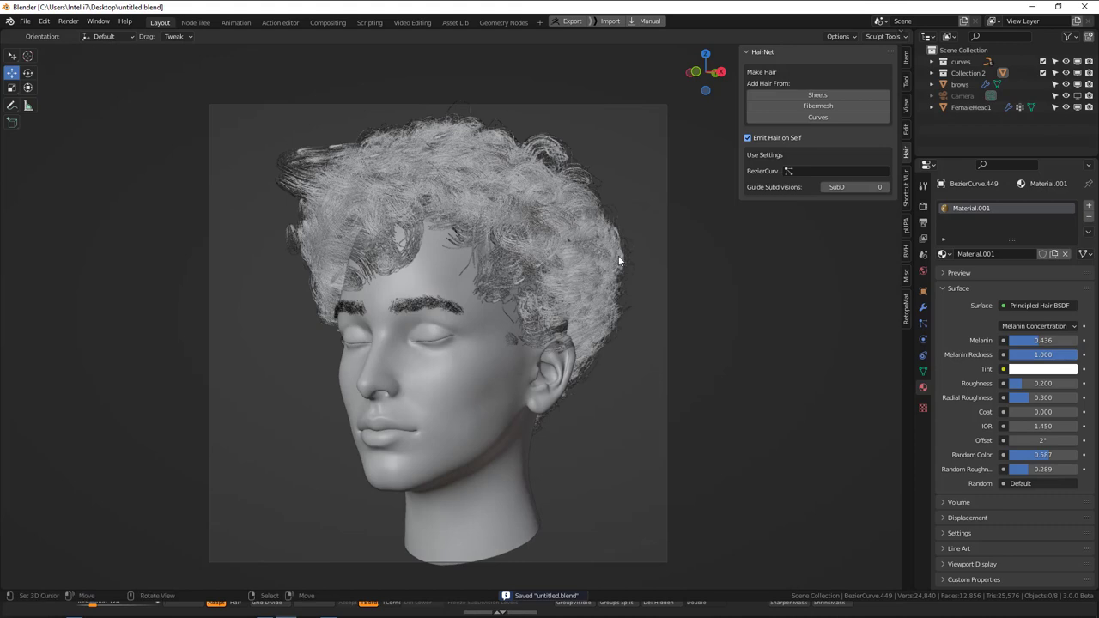
- Render the curly-haired head from the camera as a still image
key("F12")
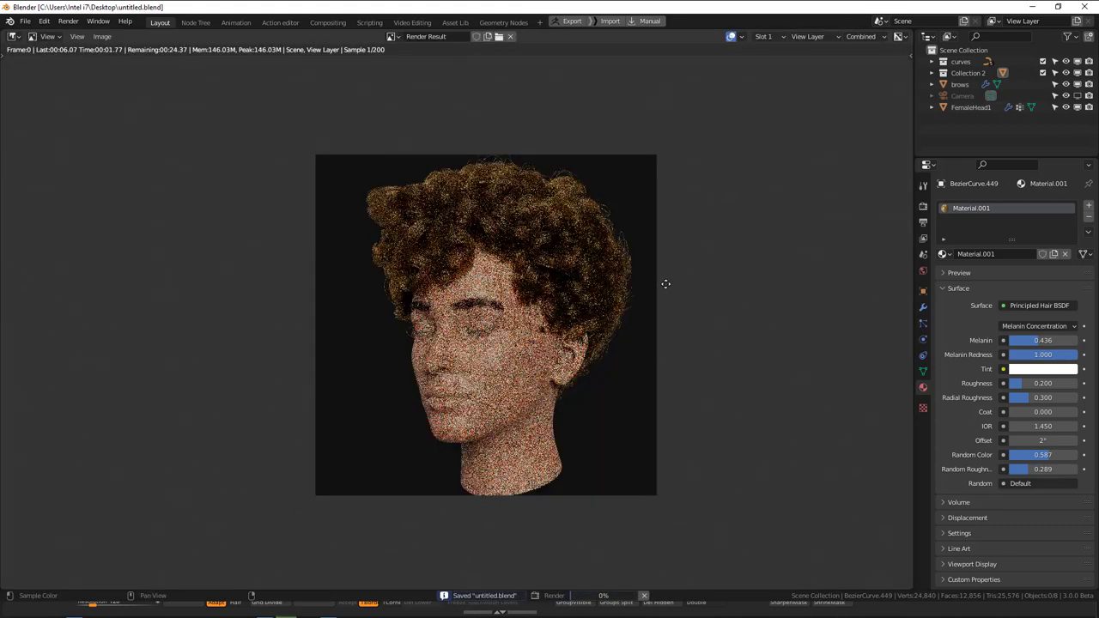
scroll(576, 303, "up", 1)
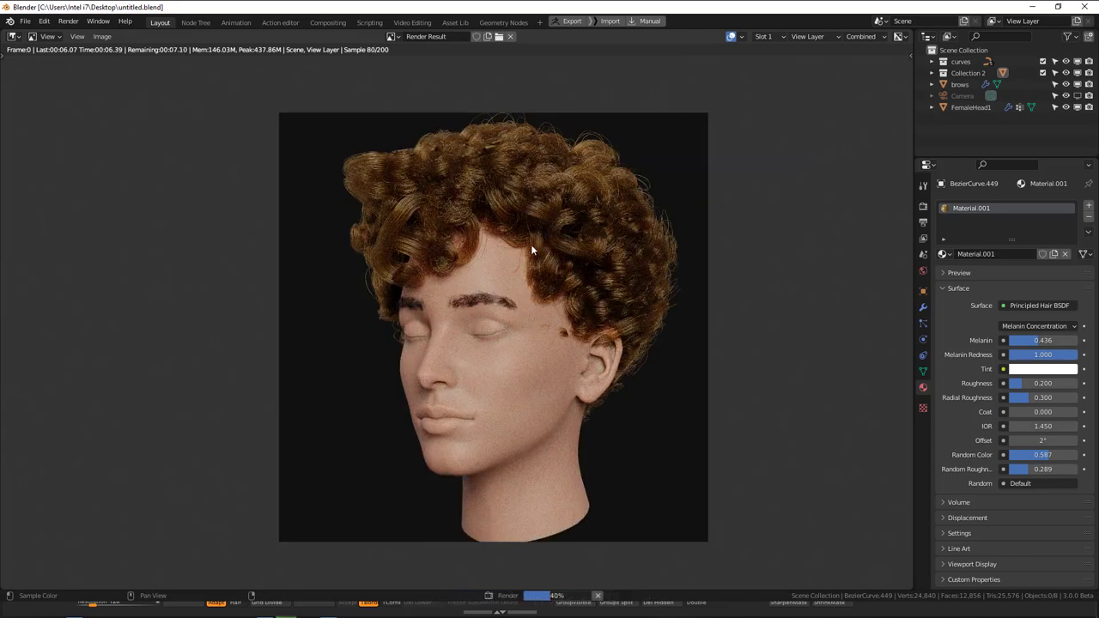
- Check the Cycles render devices in the System preferences while the image renders
key("F4")
left_click(479, 282)
left_click(307, 307)
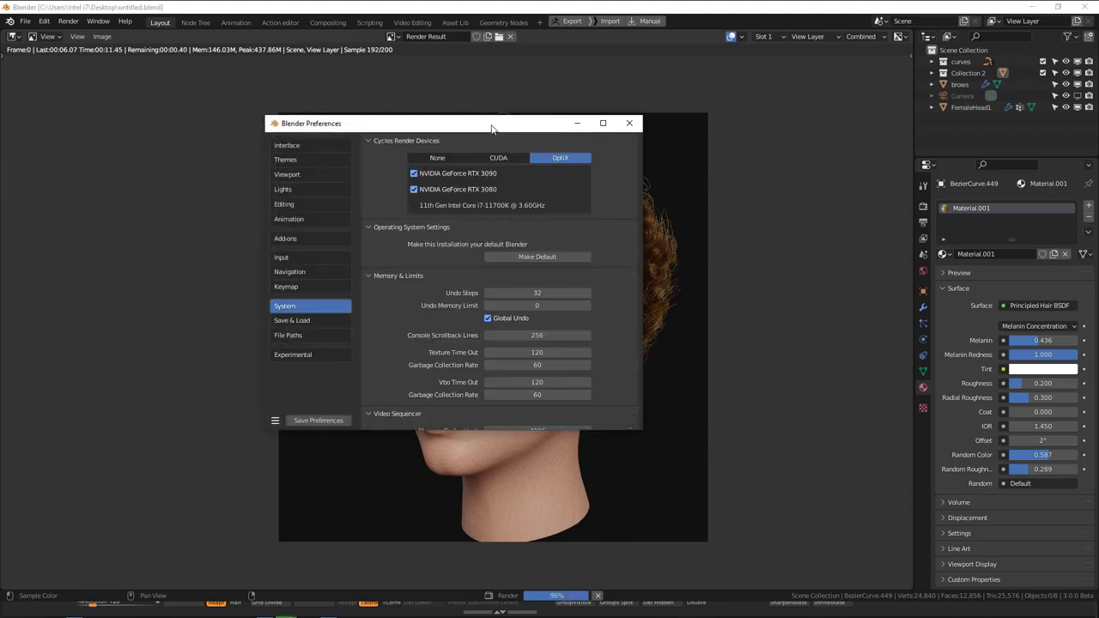
left_click_drag(492, 129, 767, 162)
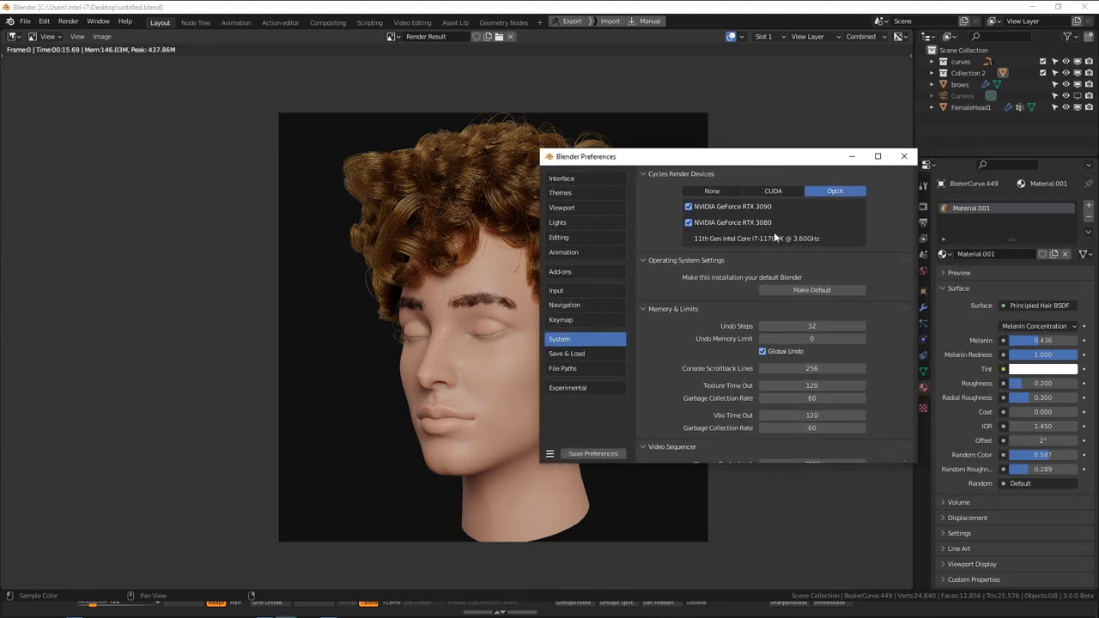
left_click(897, 159)
- Inspect the curls, hairline and stray strands near the ear in the finished render, then return to the viewport
scroll(612, 309, "up", 3)
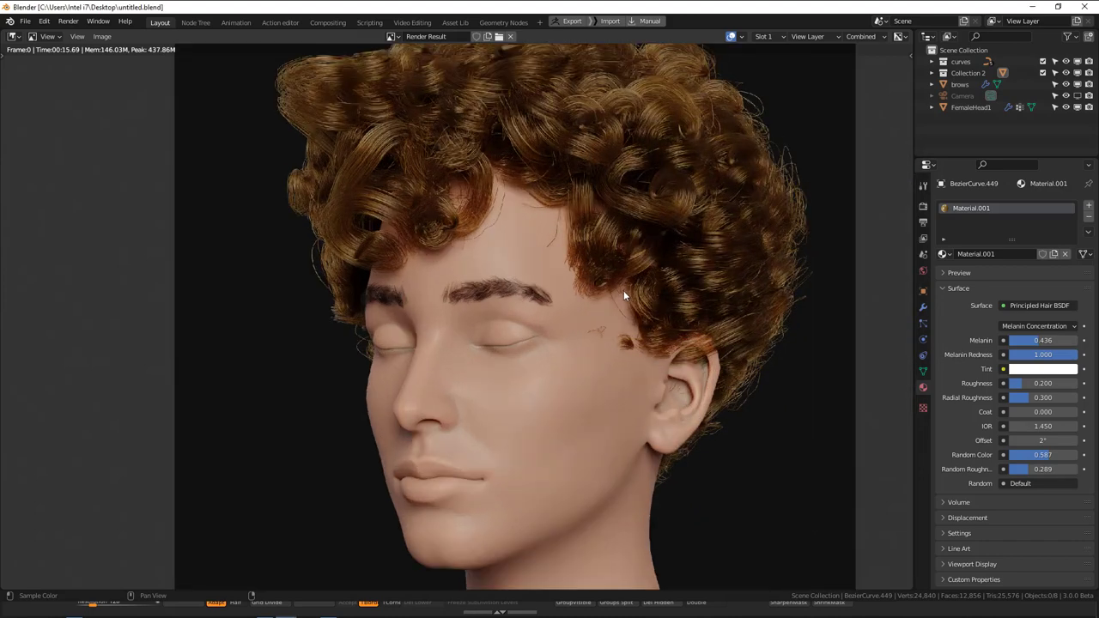
middle_click_drag(625, 295, 663, 290)
scroll(624, 312, "down", 1)
scroll(665, 306, "down", 1)
scroll(657, 308, "up", 2)
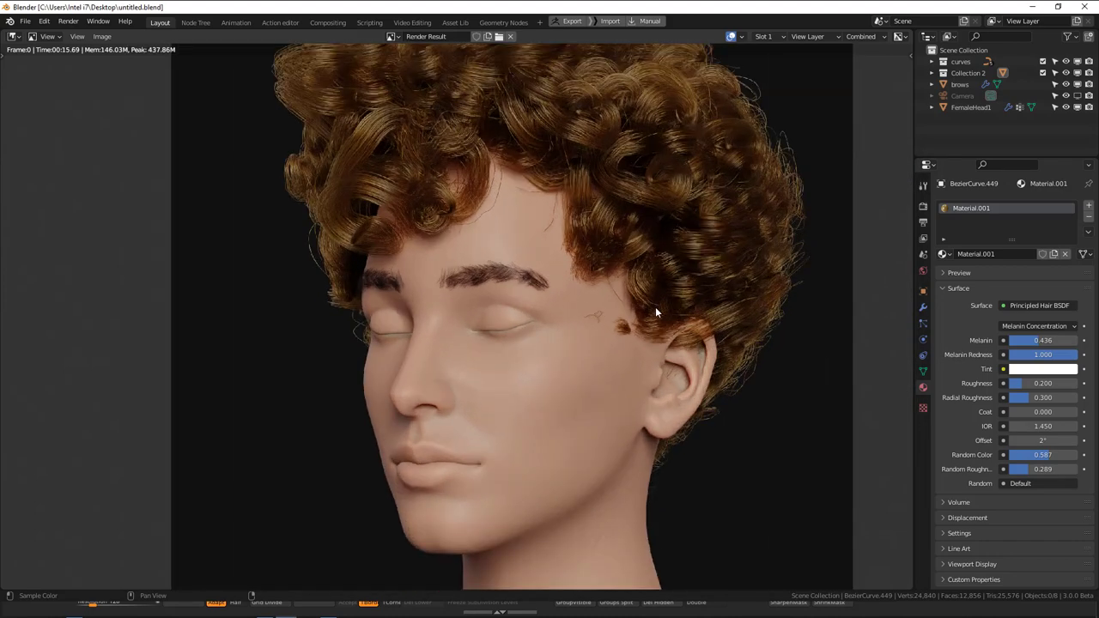
key("Escape")
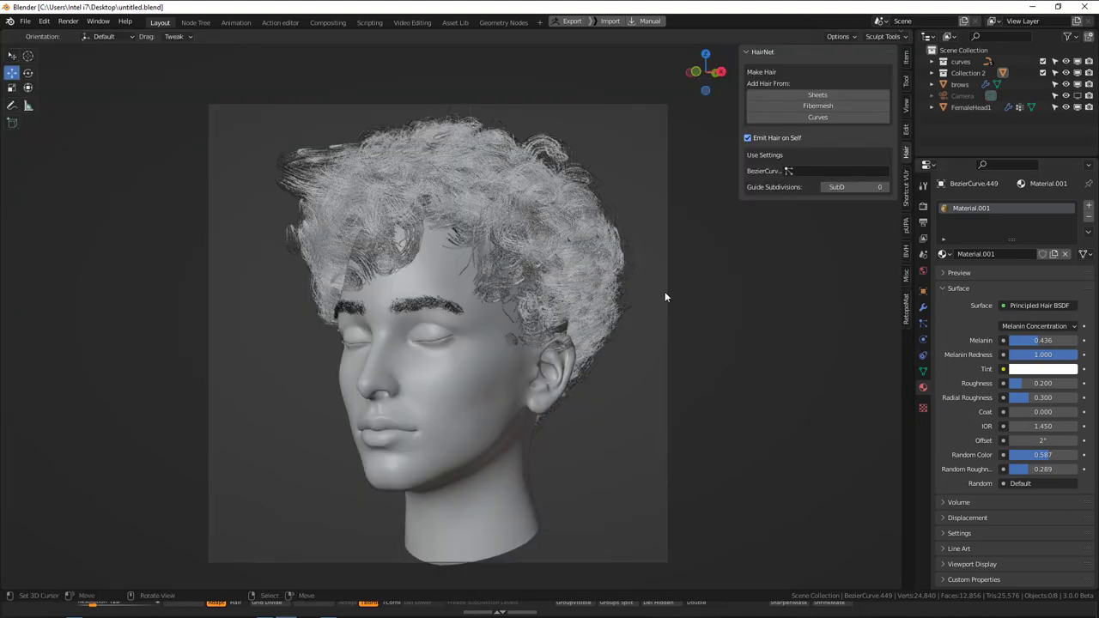
- Open the hair's particle settings and set the Hair Shape diameter scale to 0.008
key("F11")
middle_click_drag(639, 258, 593, 290)
scroll(597, 310, "down", 1)
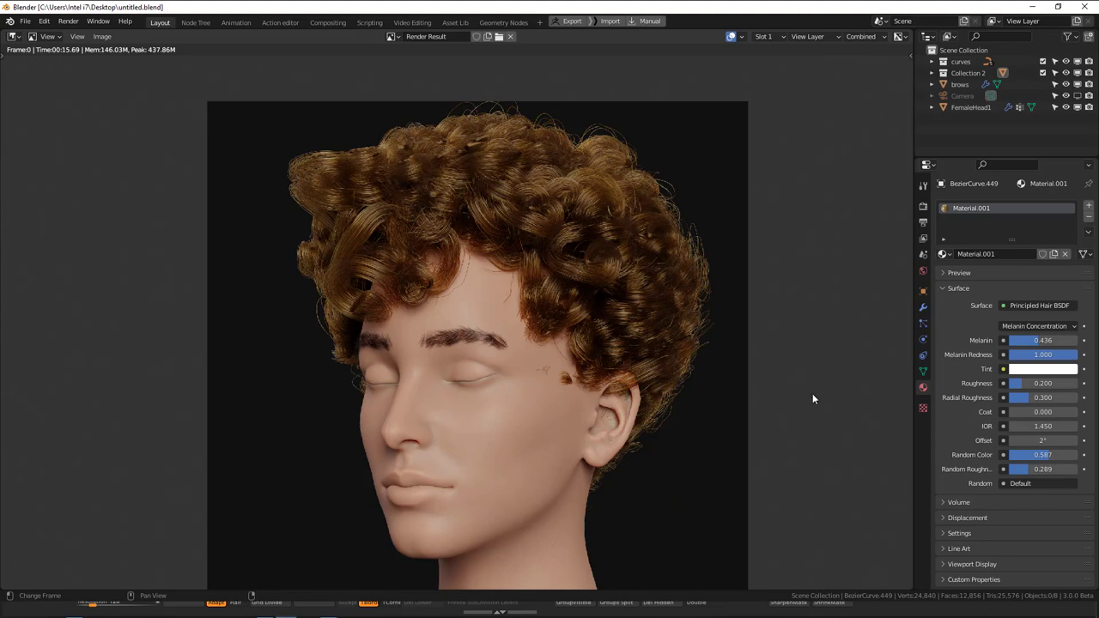
left_click(923, 324)
scroll(1009, 347, "down", 4)
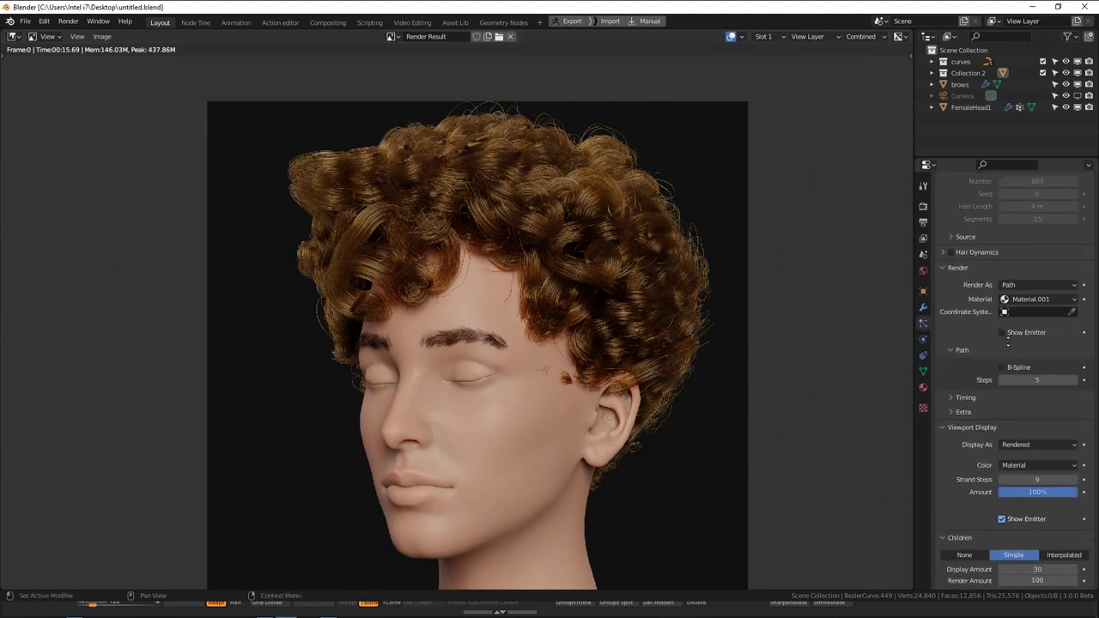
scroll(1010, 347, "down", 5)
key("F11")
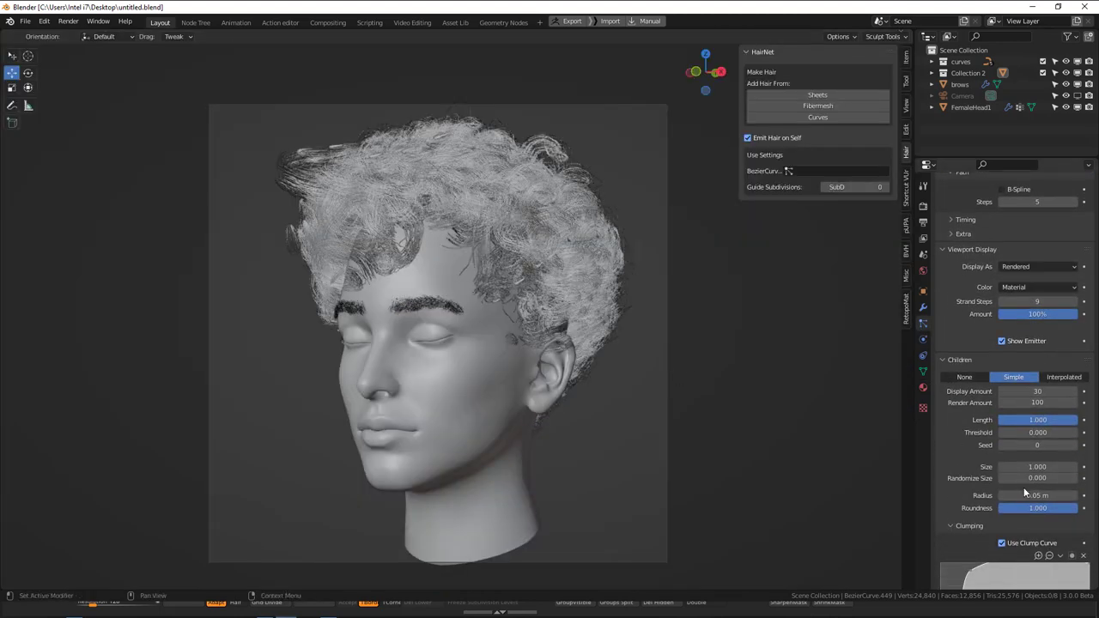
scroll(1027, 496, "down", 12)
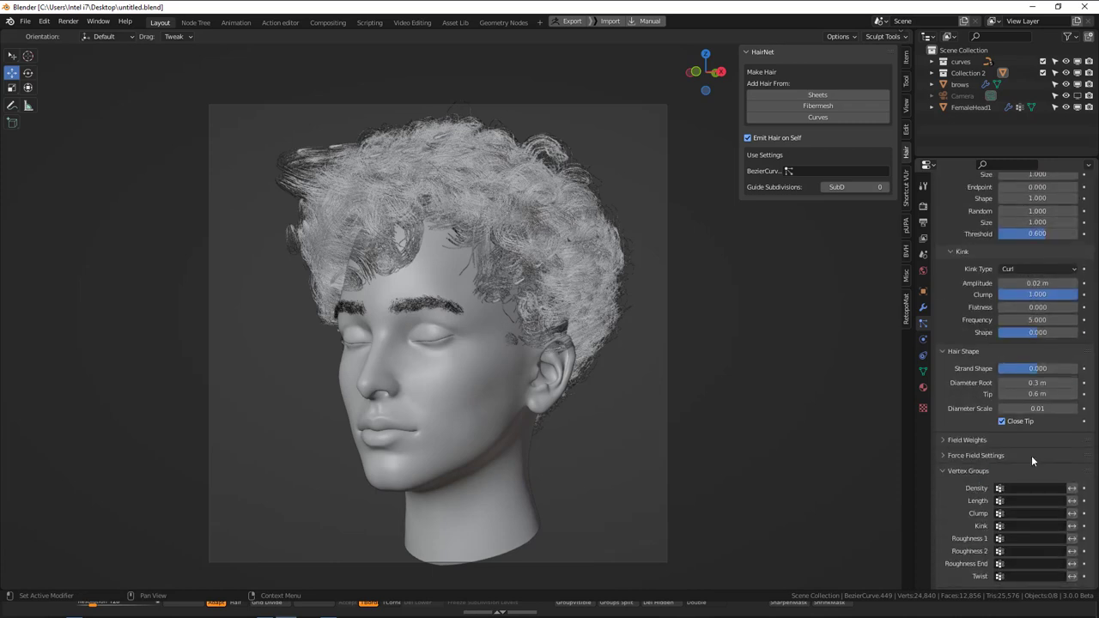
left_click(1035, 409)
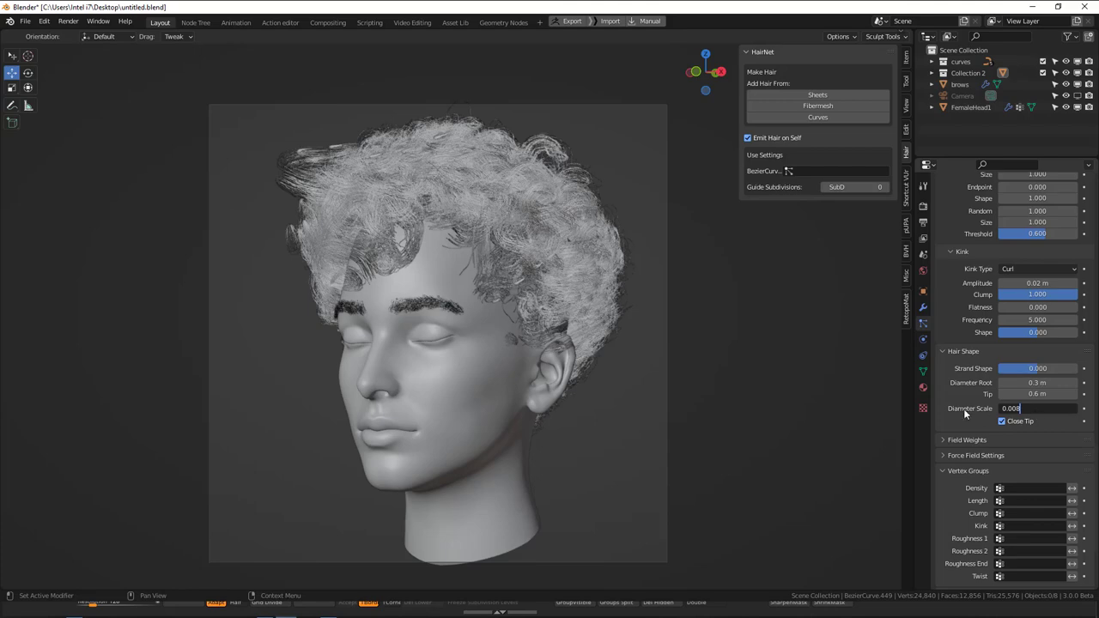
key("Return")
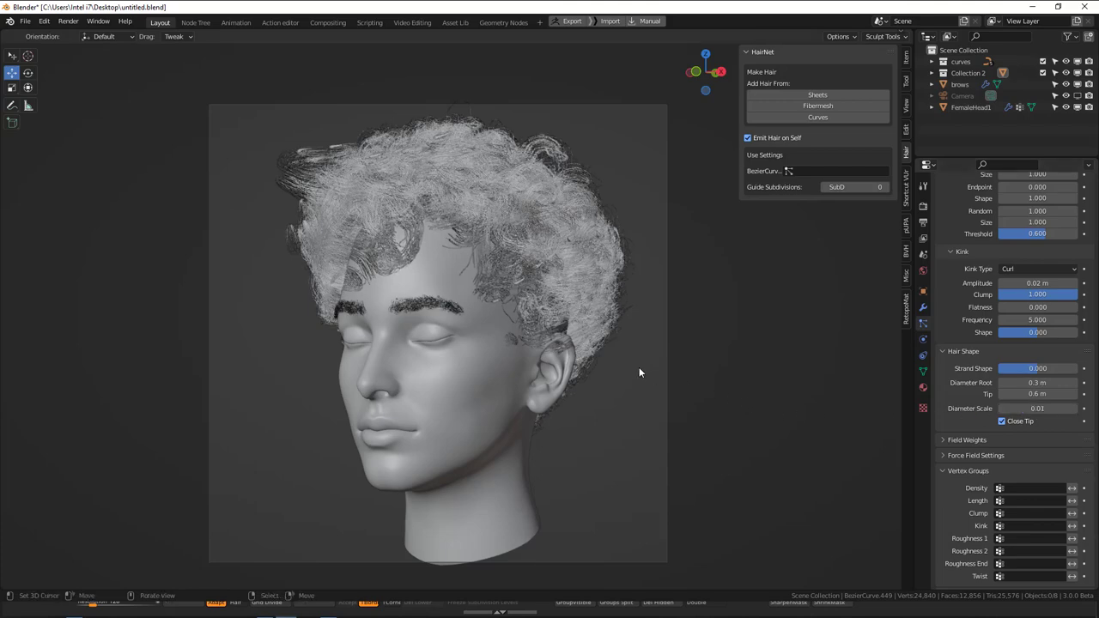
- Render the head from the camera again and inspect the thinner strands around the curls and hairline
key("F12")
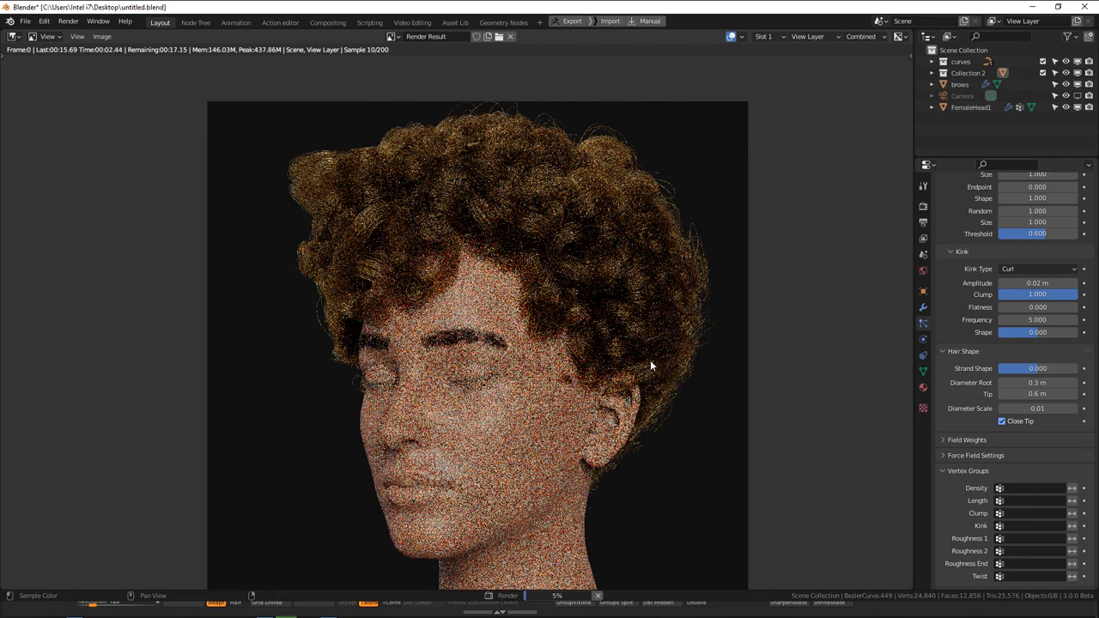
scroll(652, 367, "up", 1)
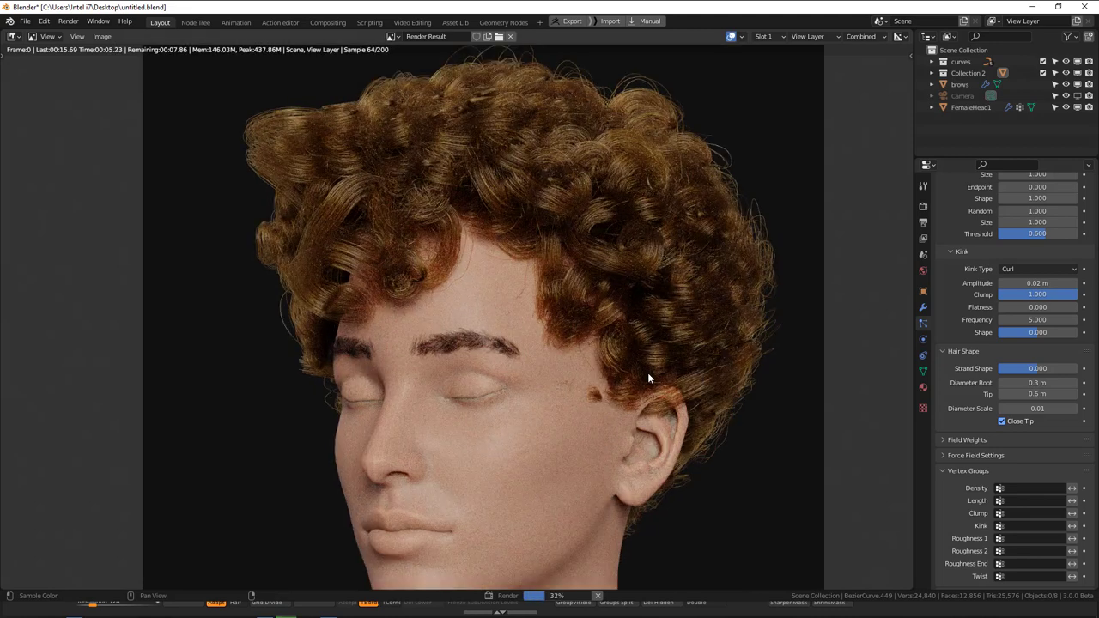
middle_click_drag(647, 373, 655, 376)
scroll(658, 380, "down", 3)
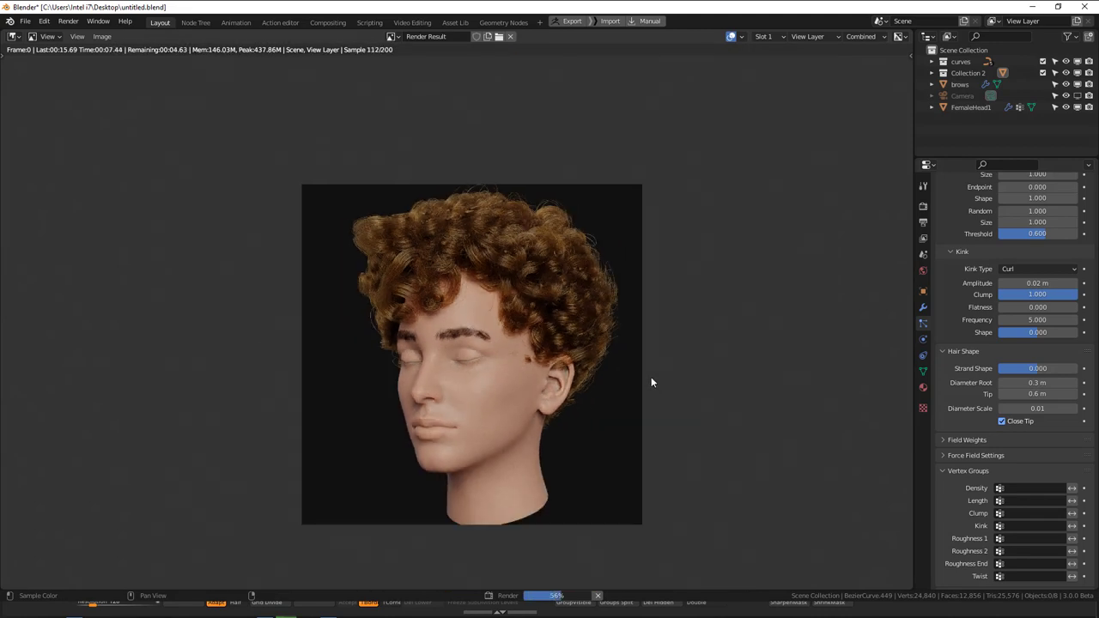
scroll(653, 378, "up", 2)
middle_click_drag(667, 369, 666, 397)
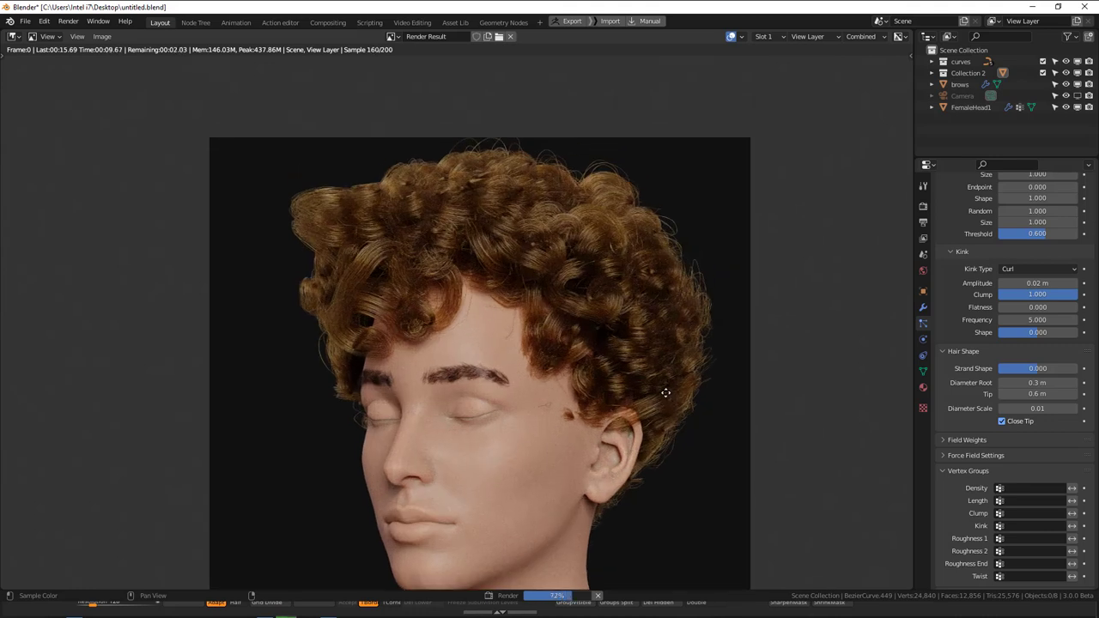
- Set the hair's diameter scale to 0.006 and return to the viewport from the render
left_click(1049, 408)
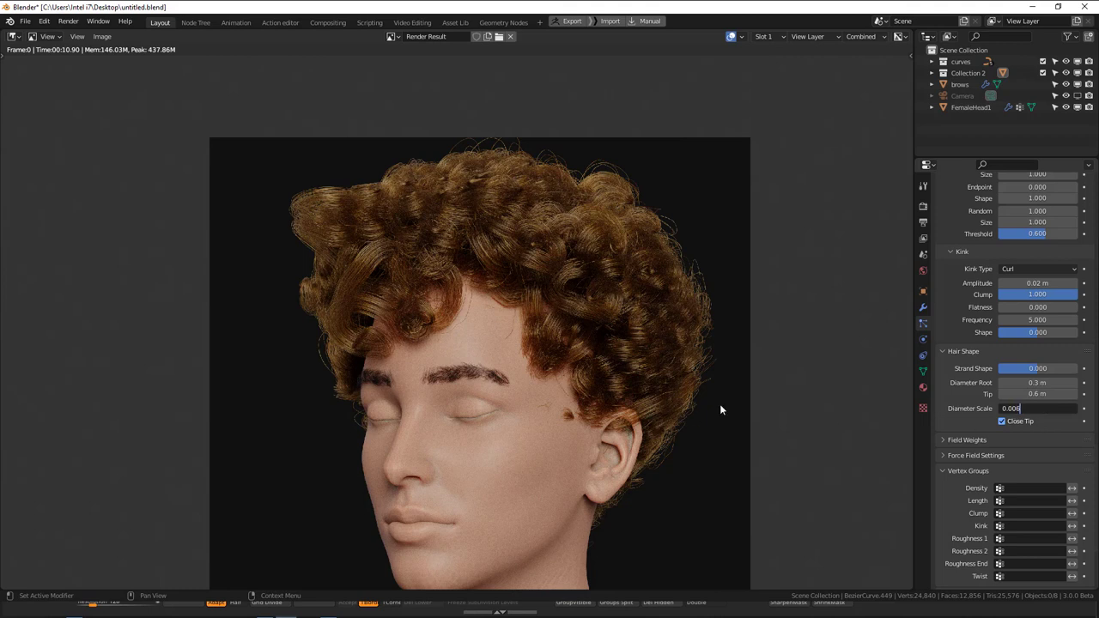
key("Return")
scroll(1026, 268, "up", 6)
scroll(1010, 344, "up", 10)
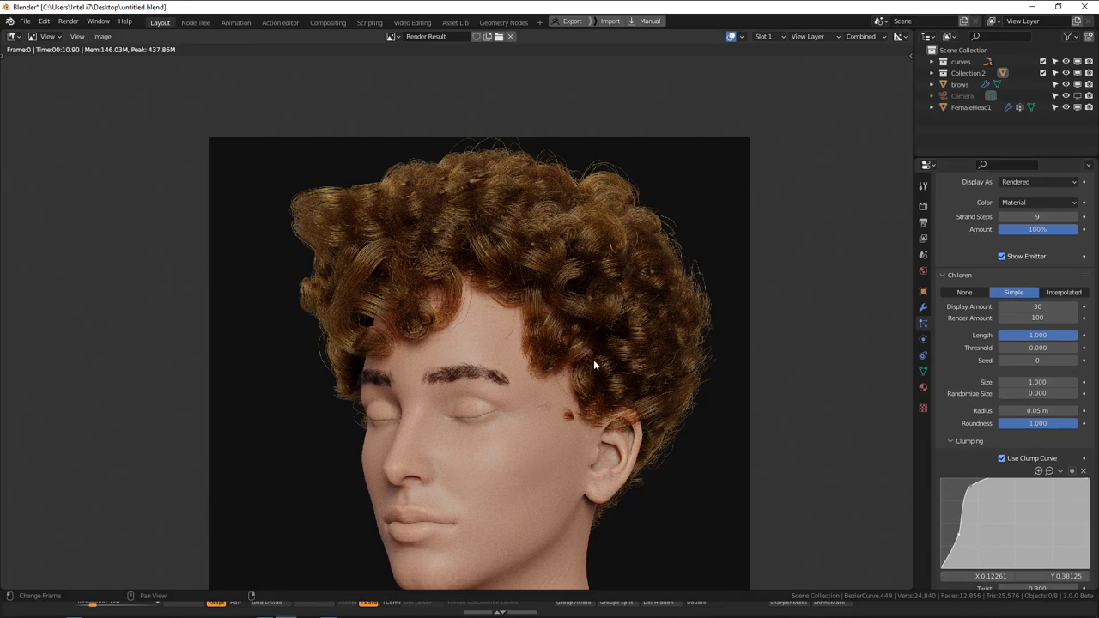
key("Escape")
scroll(1017, 405, "up", 5)
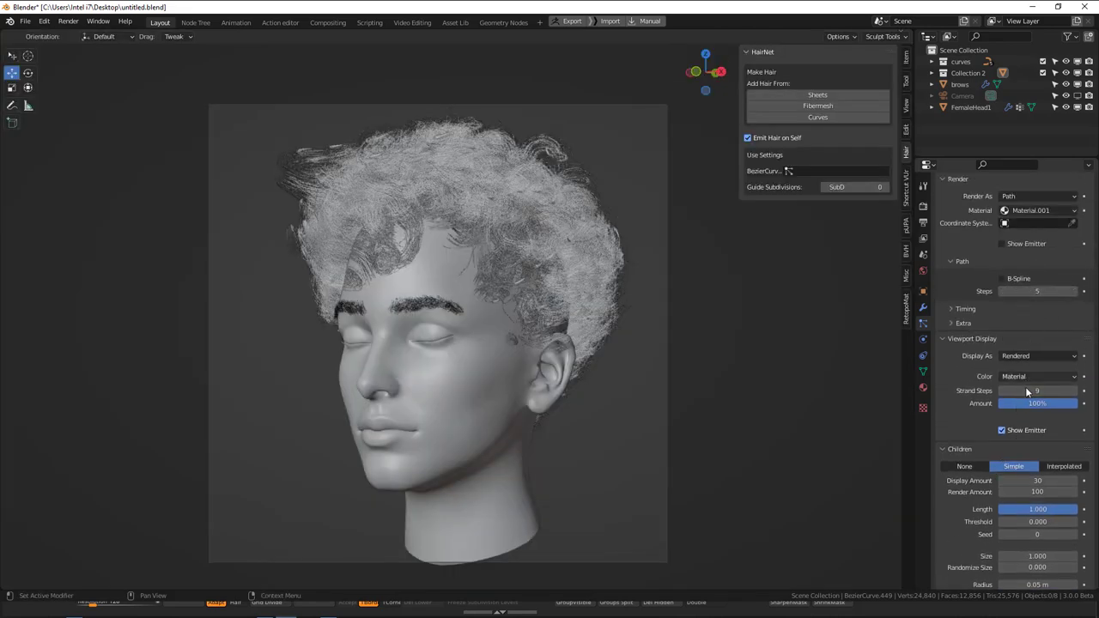
- Review the curls in the last render, set the hair's render path steps to 9 and return to the viewport
key("F11")
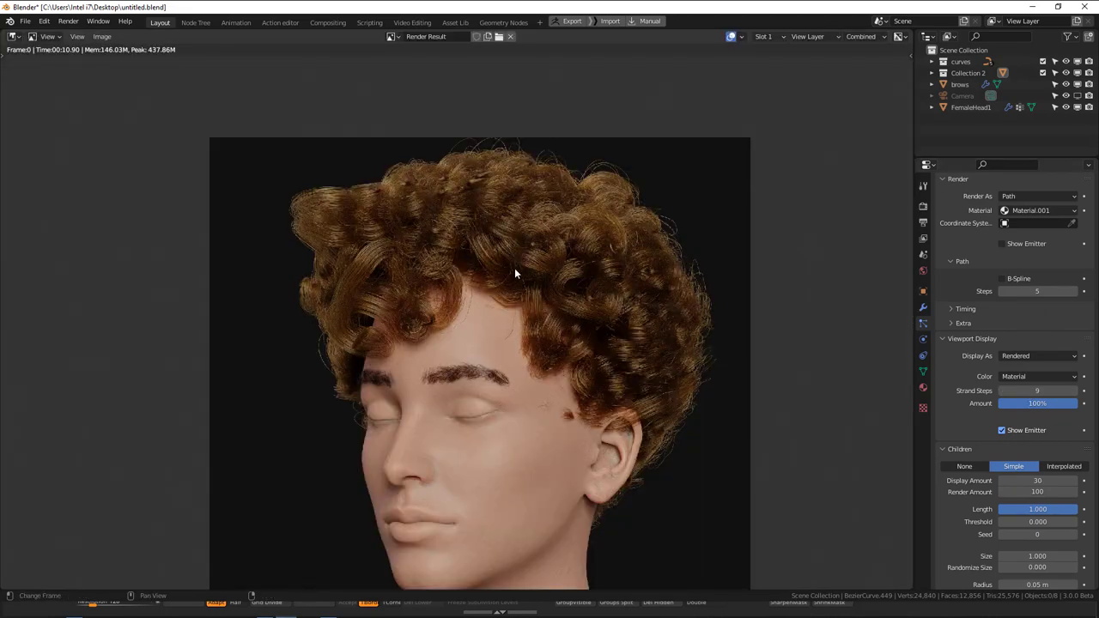
scroll(605, 248, "up", 3)
scroll(590, 258, "down", 4)
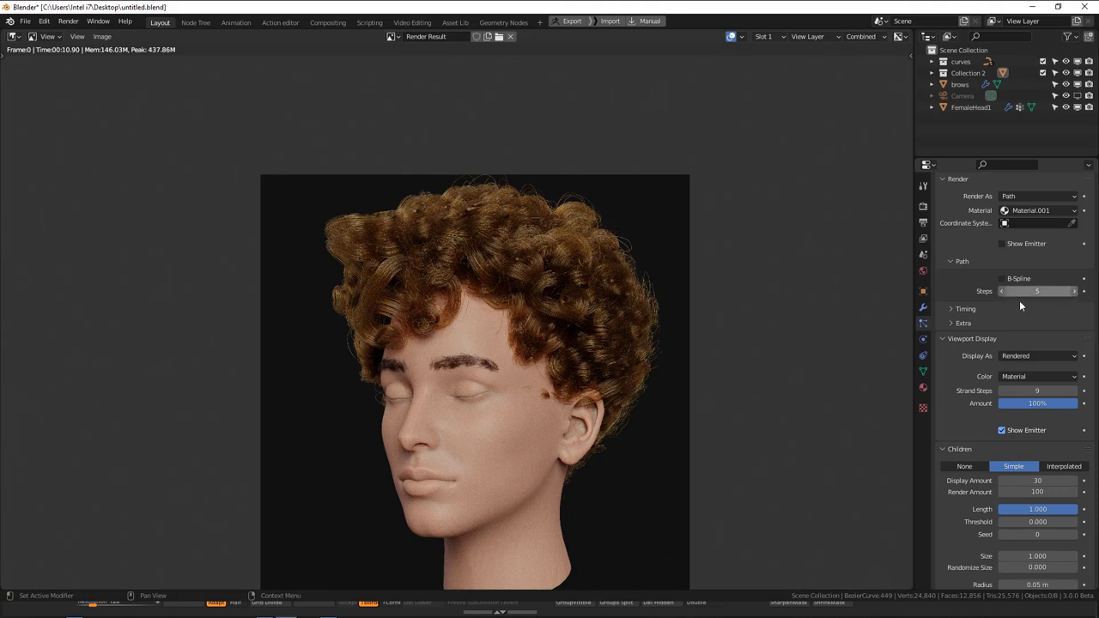
middle_click_drag(636, 323, 627, 296)
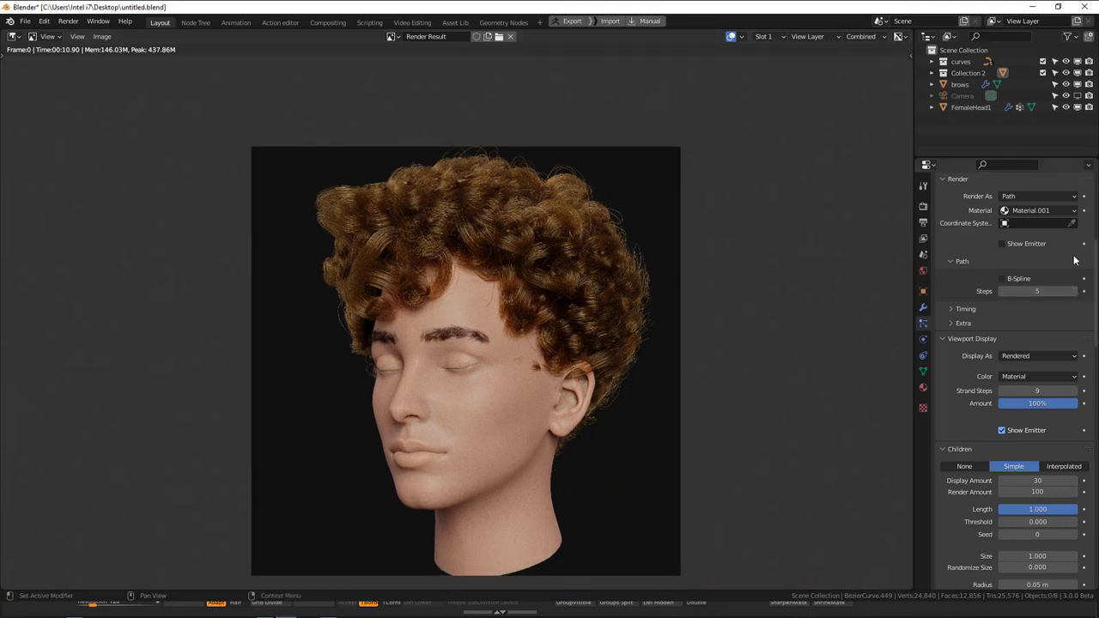
left_click(1048, 293)
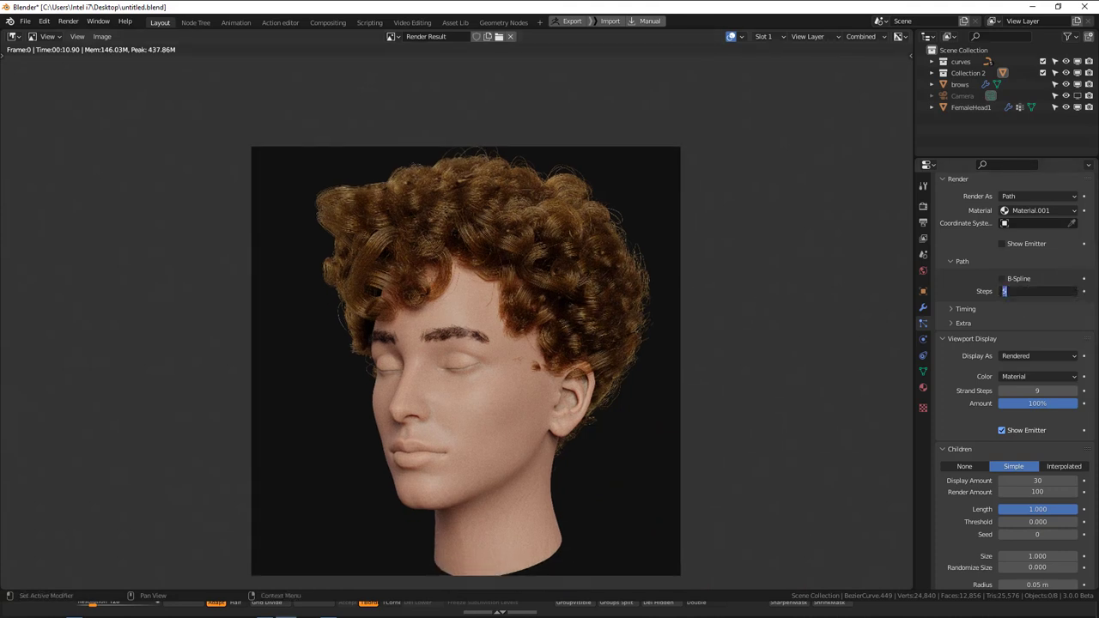
type("9")
key("Return")
key("Escape")
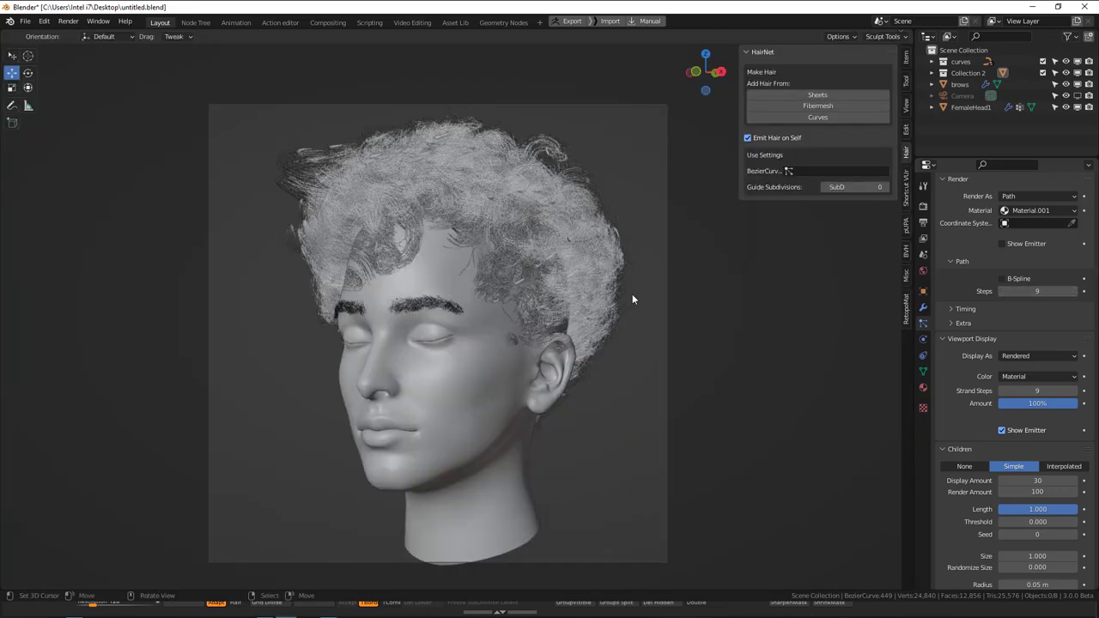
- Start a new still render of the head from the camera and save the file
key("F12")
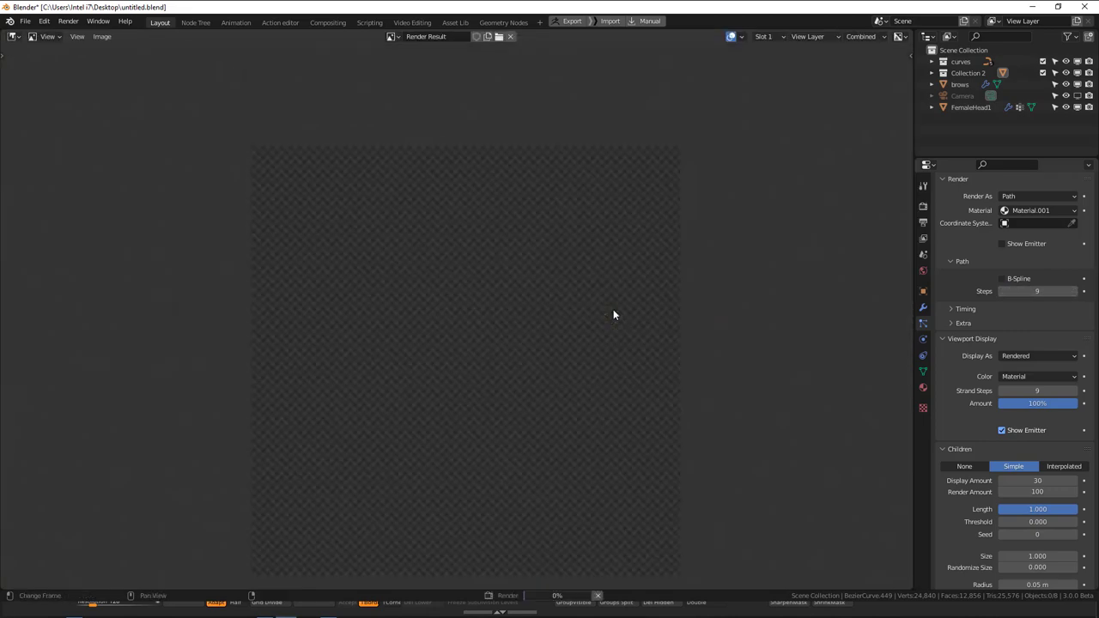
key("ctrl+s")
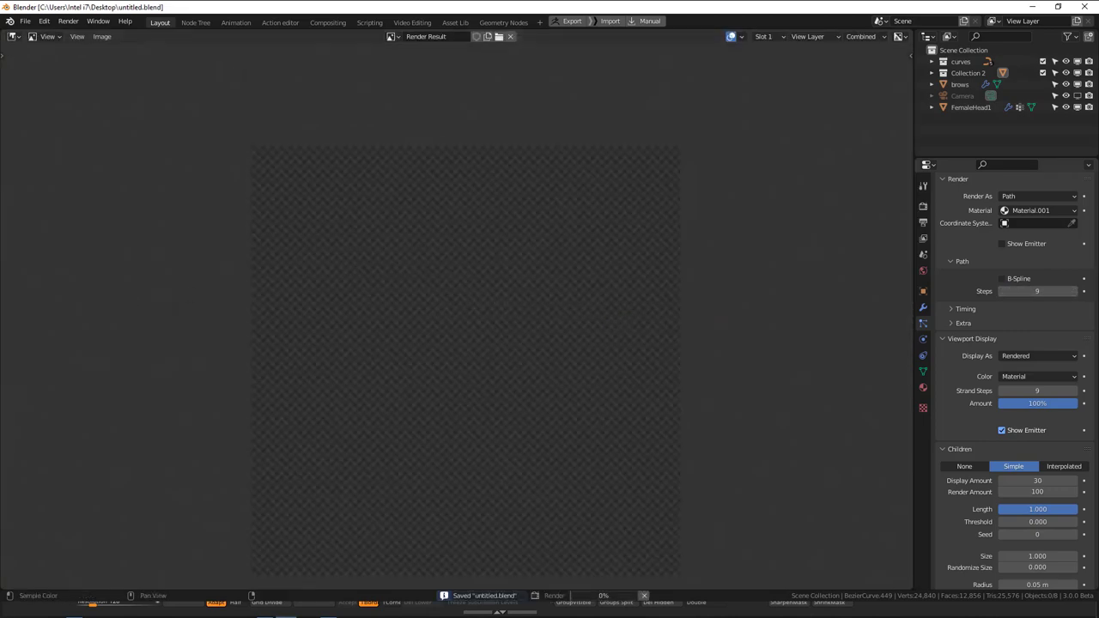
middle_click_drag(669, 321, 695, 282)
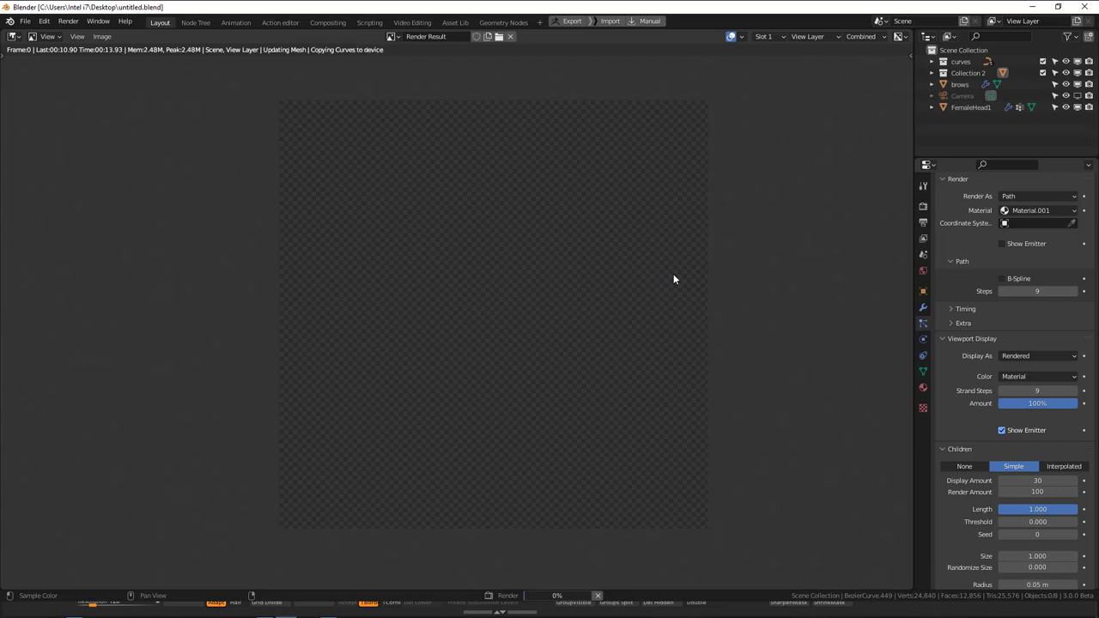
- Examine the smoothness of the curls, the hairline and the area near the ear in the new render, then close it
scroll(655, 242, "up", 1)
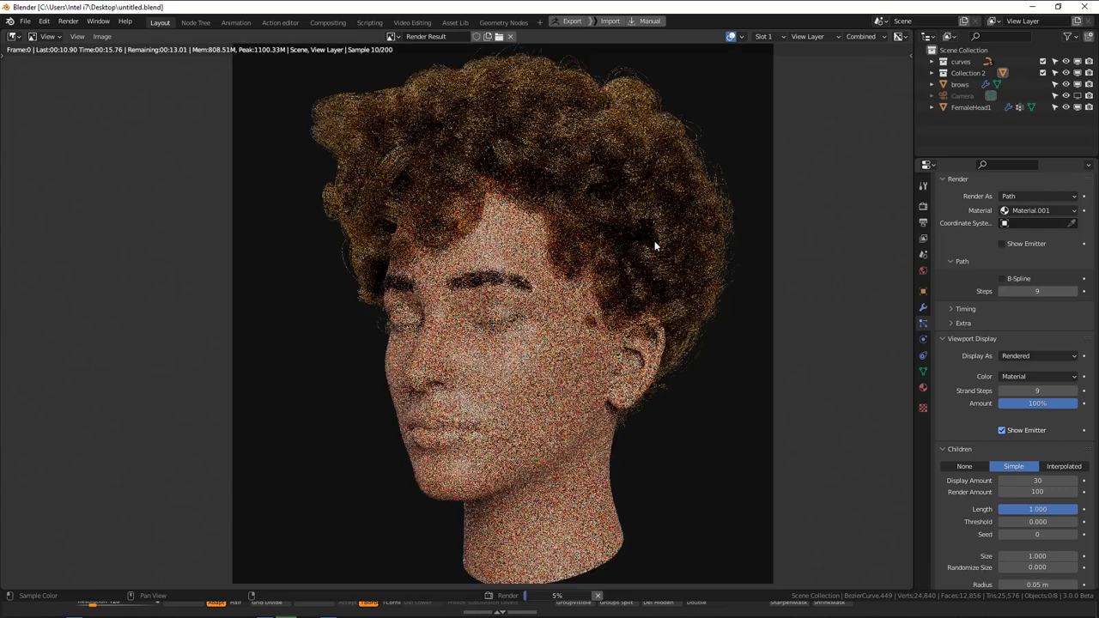
middle_click_drag(624, 224, 624, 246)
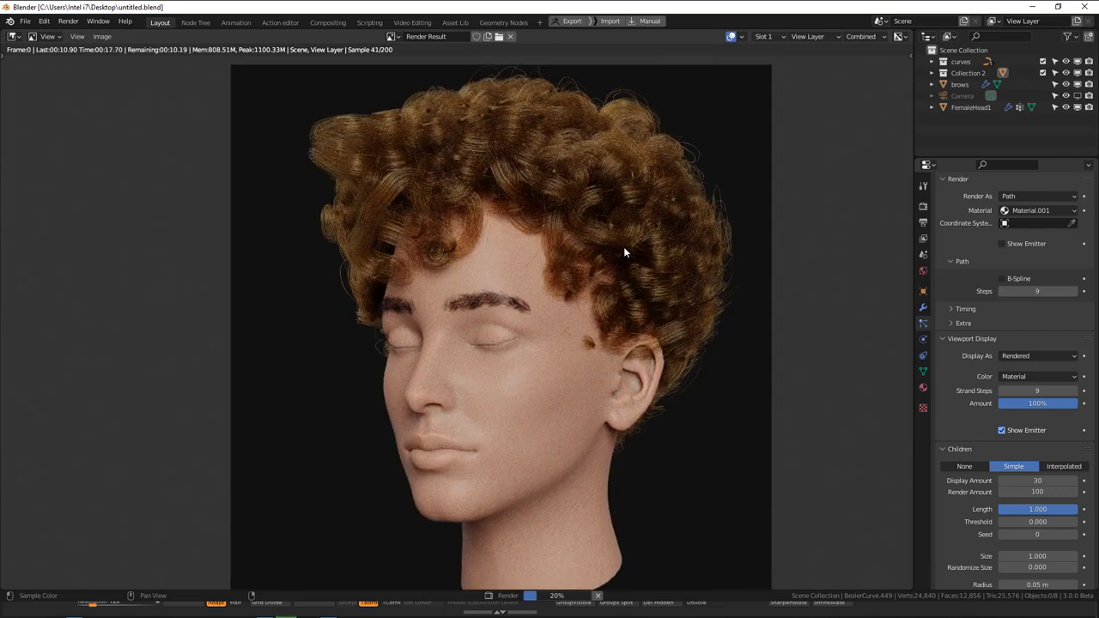
scroll(673, 288, "down", 1)
scroll(645, 328, "up", 1)
scroll(618, 232, "down", 1)
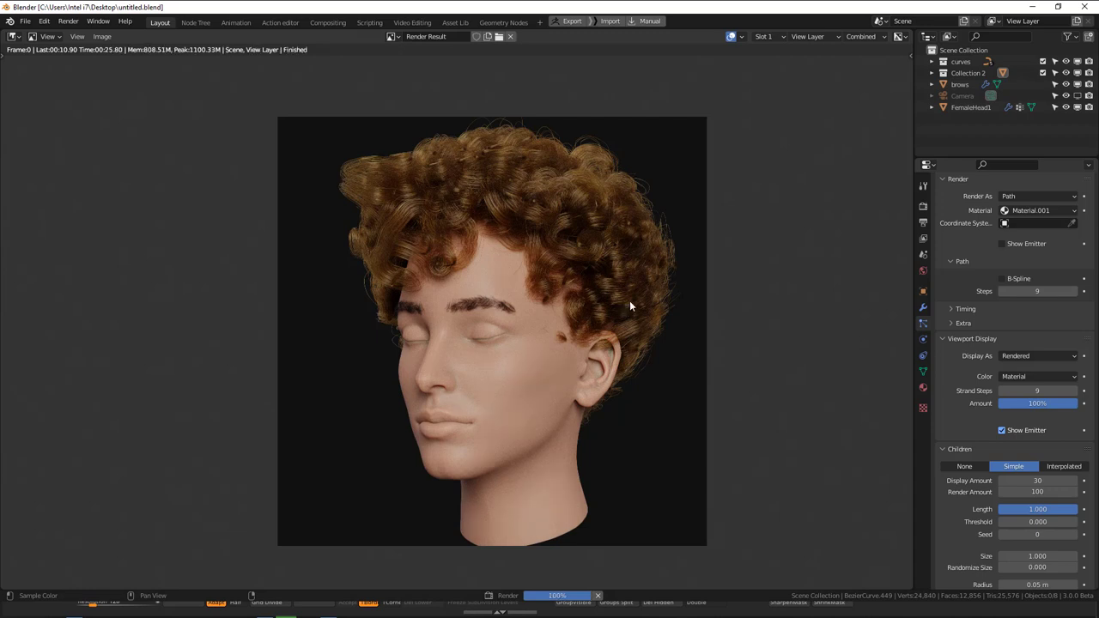
scroll(629, 301, "up", 1)
middle_click_drag(630, 300, 634, 279)
scroll(629, 289, "down", 2)
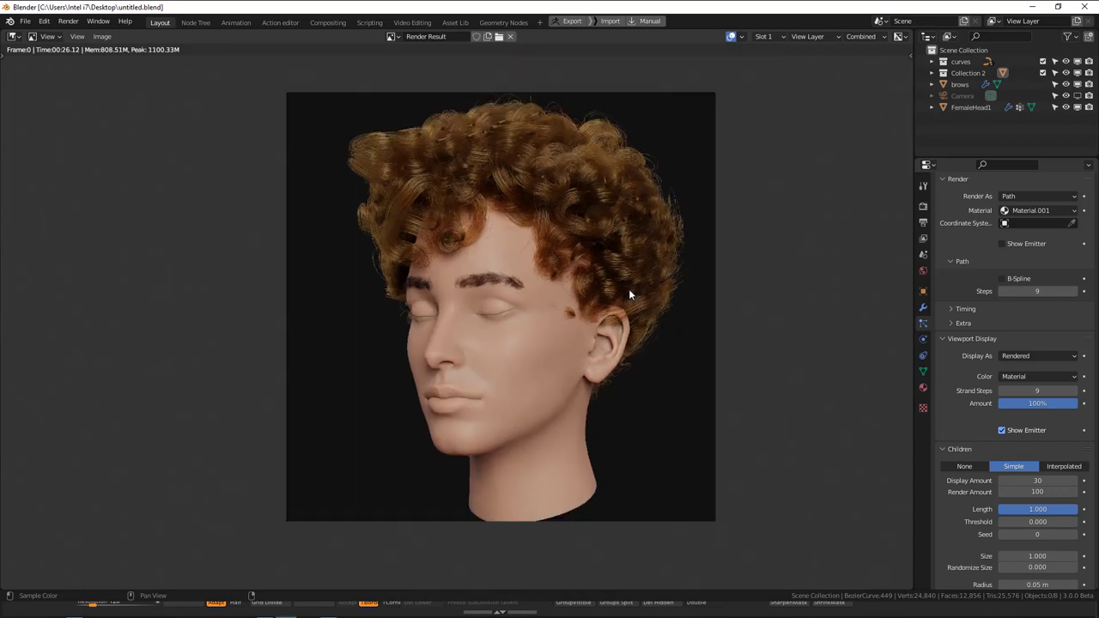
scroll(632, 300, "up", 2)
key("Escape")
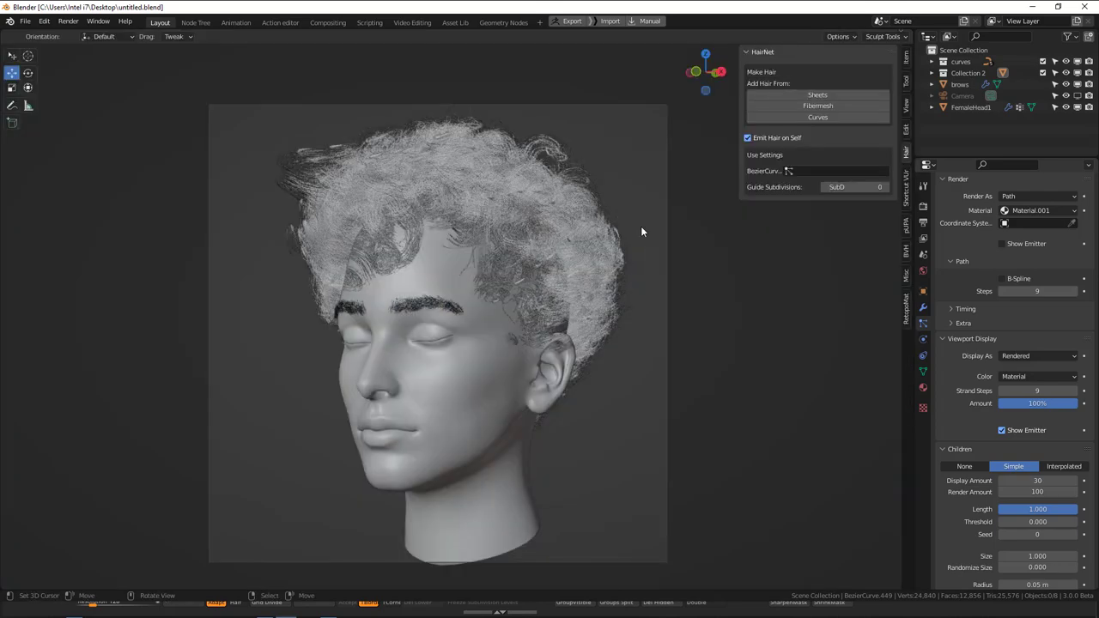
- Render the curly-haired head from the camera once more
right_click(619, 245)
middle_click_drag(495, 347, 648, 366)
key("F12")
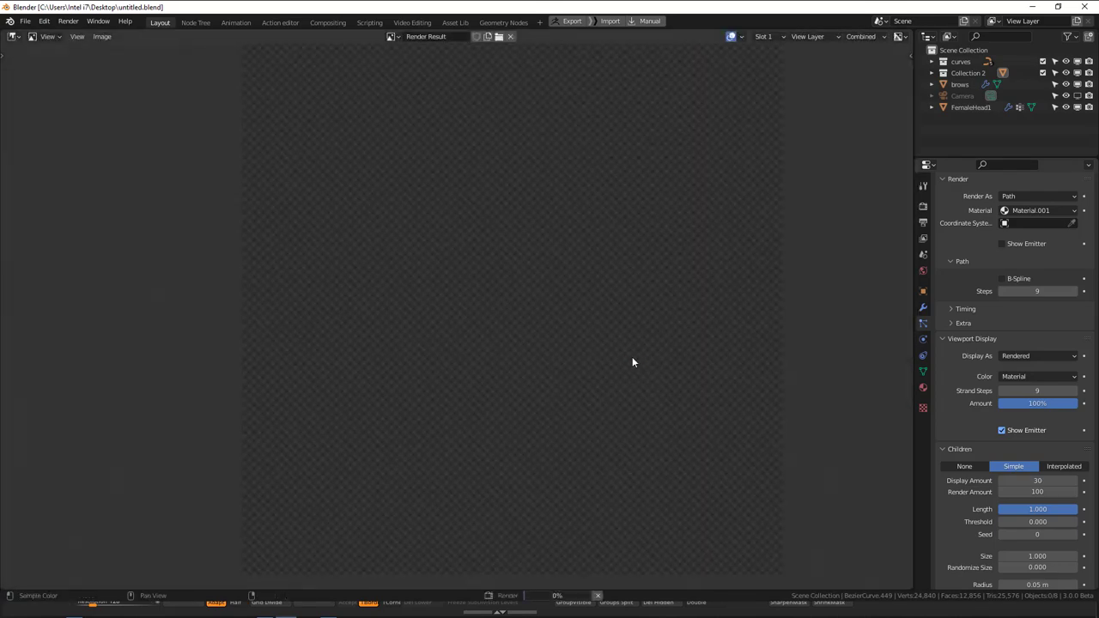